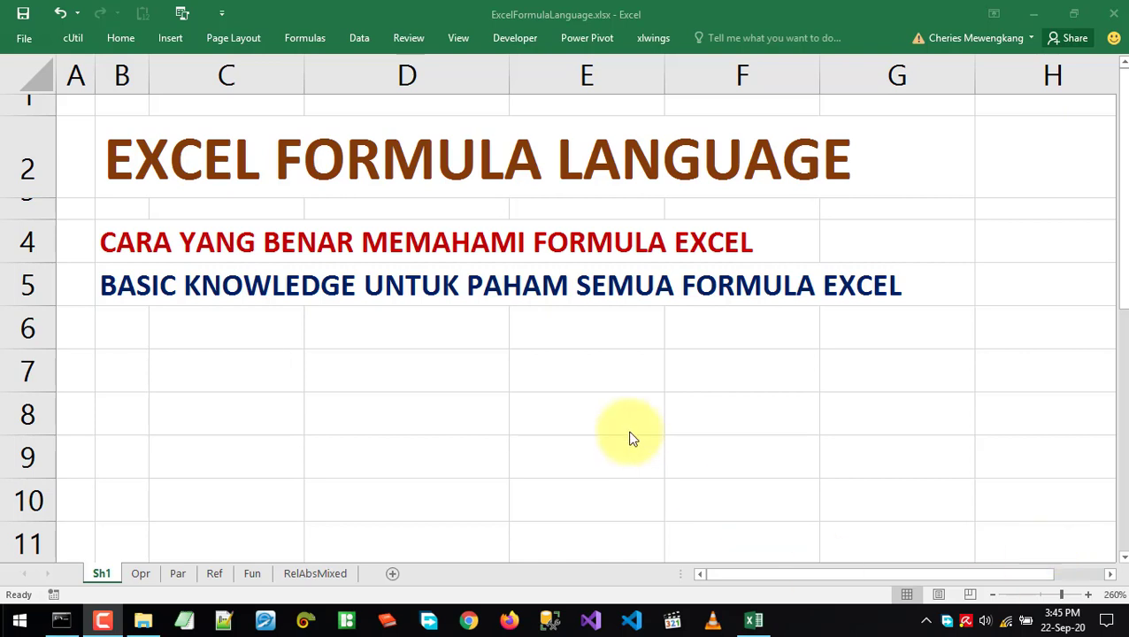
Open the Opr sheet and examine which operators belong to the Numeric Value, Teks and Logical/Boolean types
left_click(142, 582)
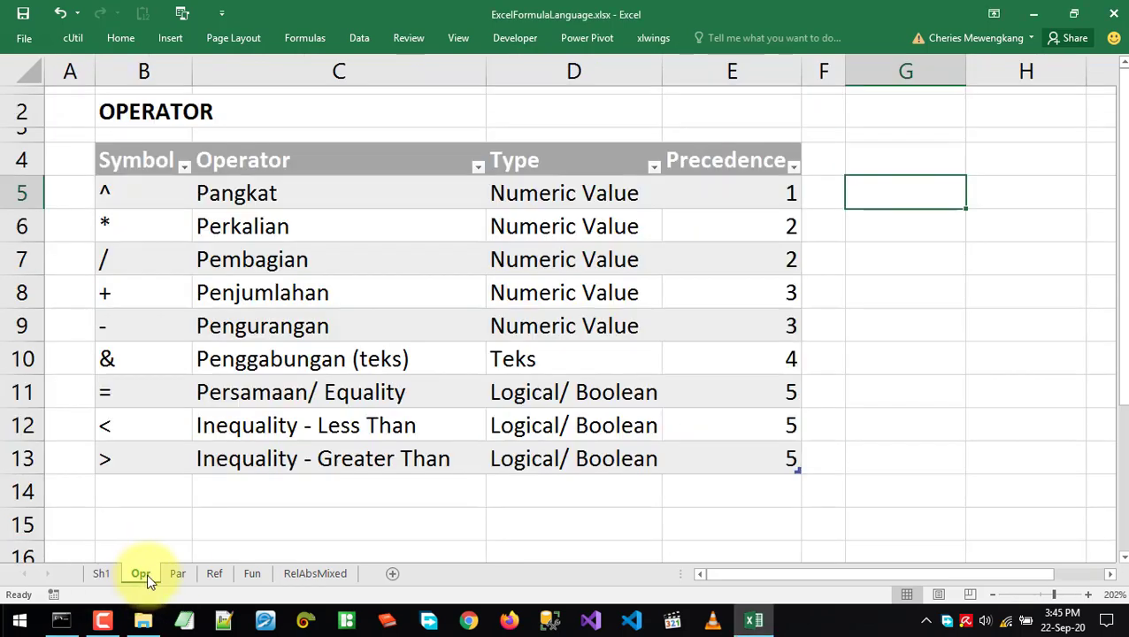
left_click(876, 291)
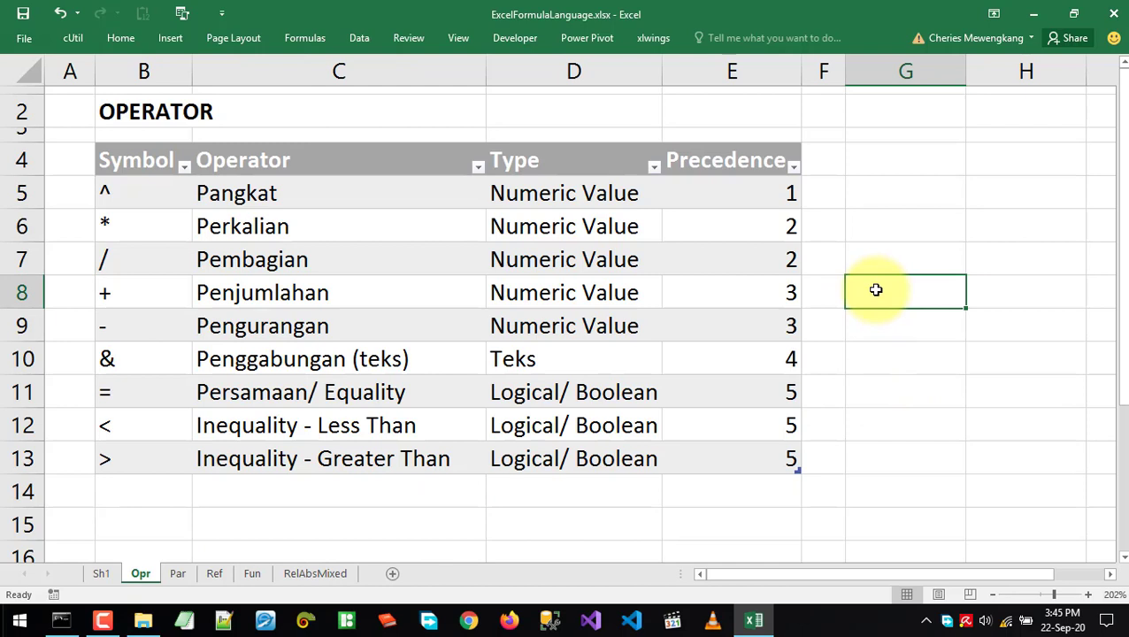
left_click_drag(139, 191, 143, 252)
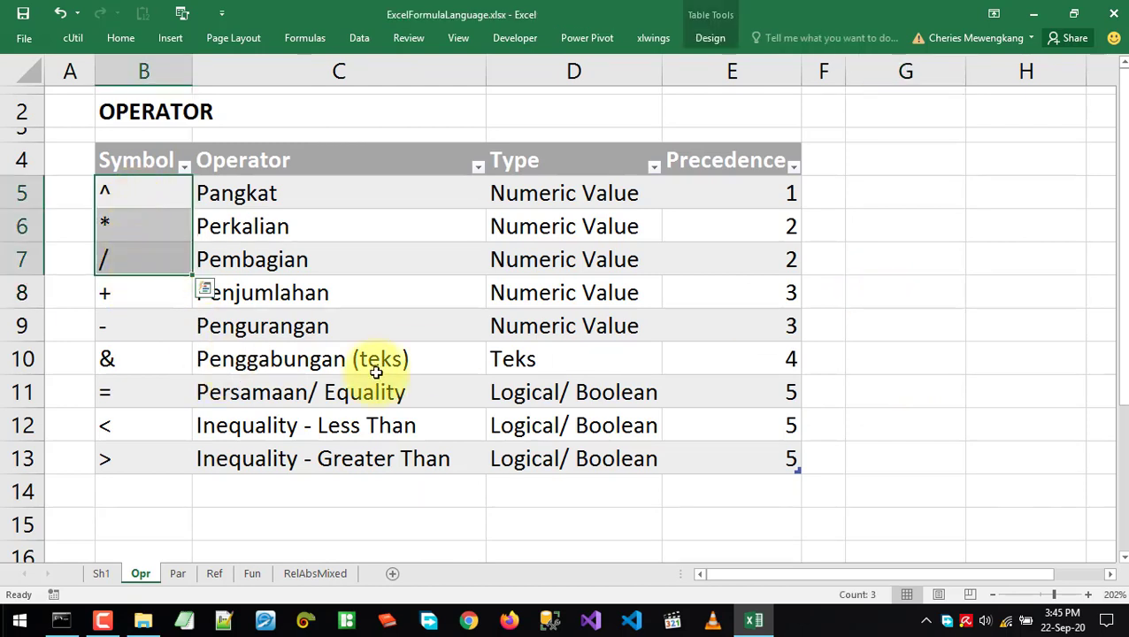
left_click(358, 270)
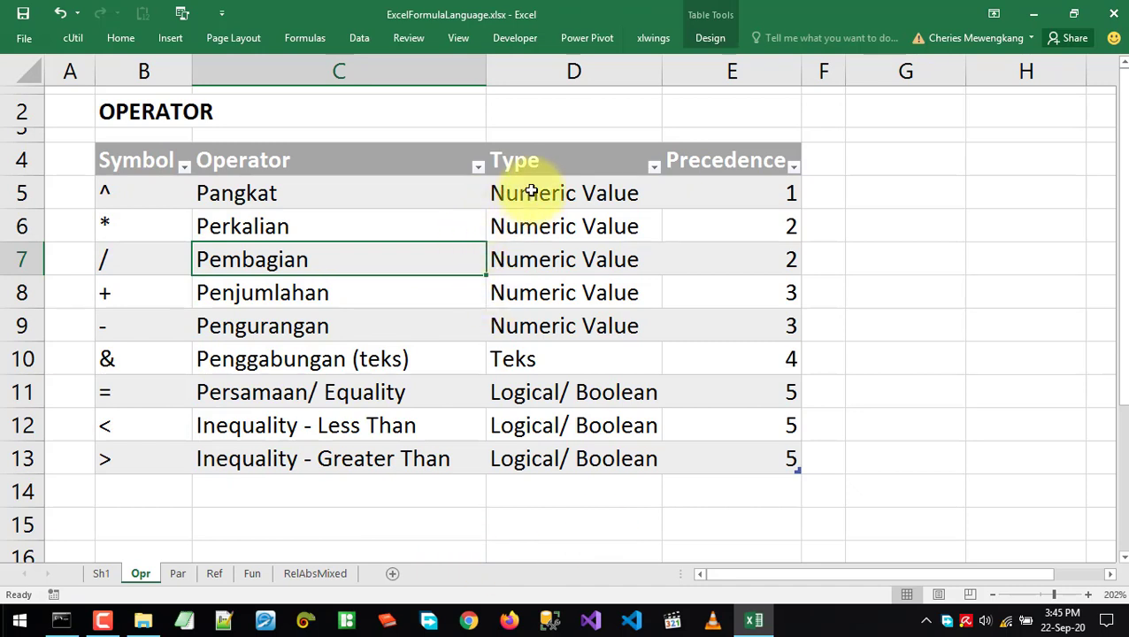
left_click_drag(580, 209, 567, 326)
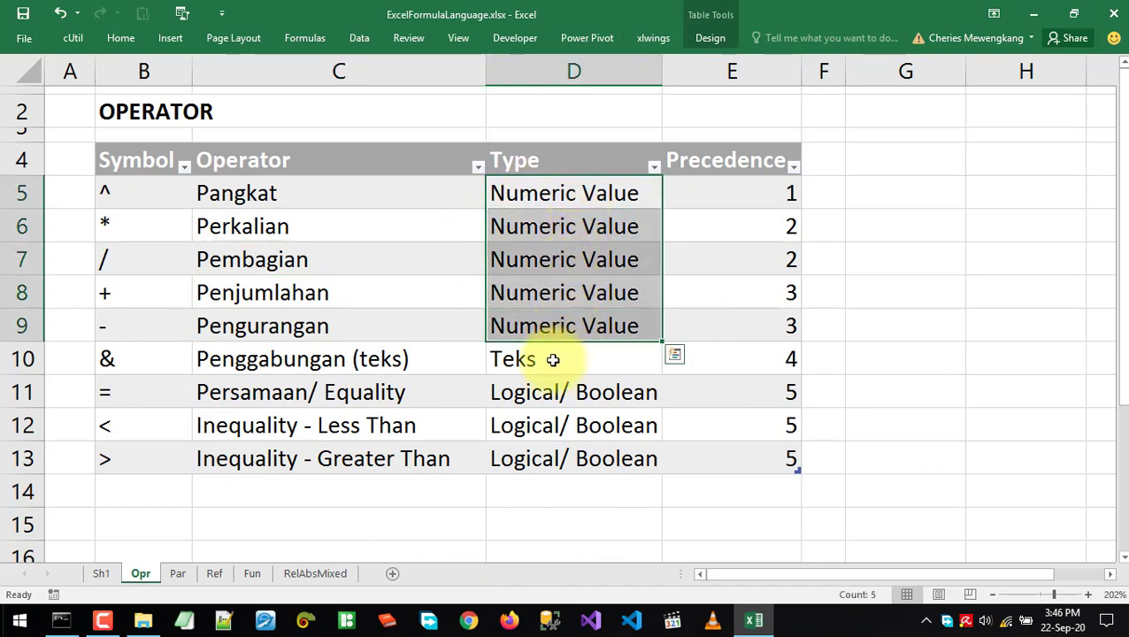
left_click(552, 359)
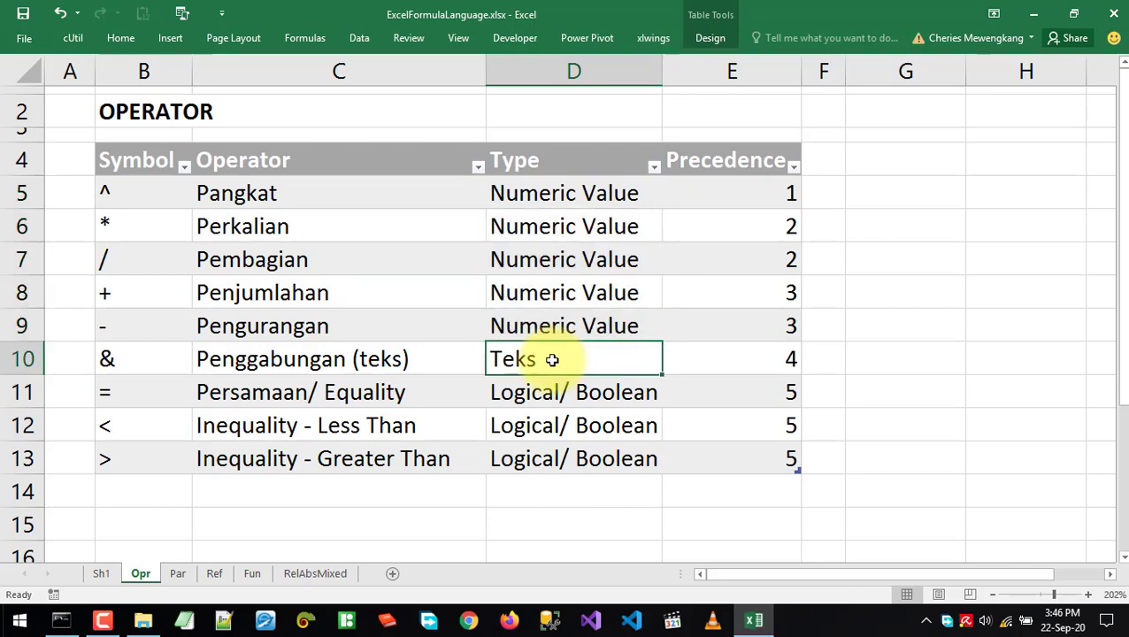
left_click_drag(557, 392, 556, 454)
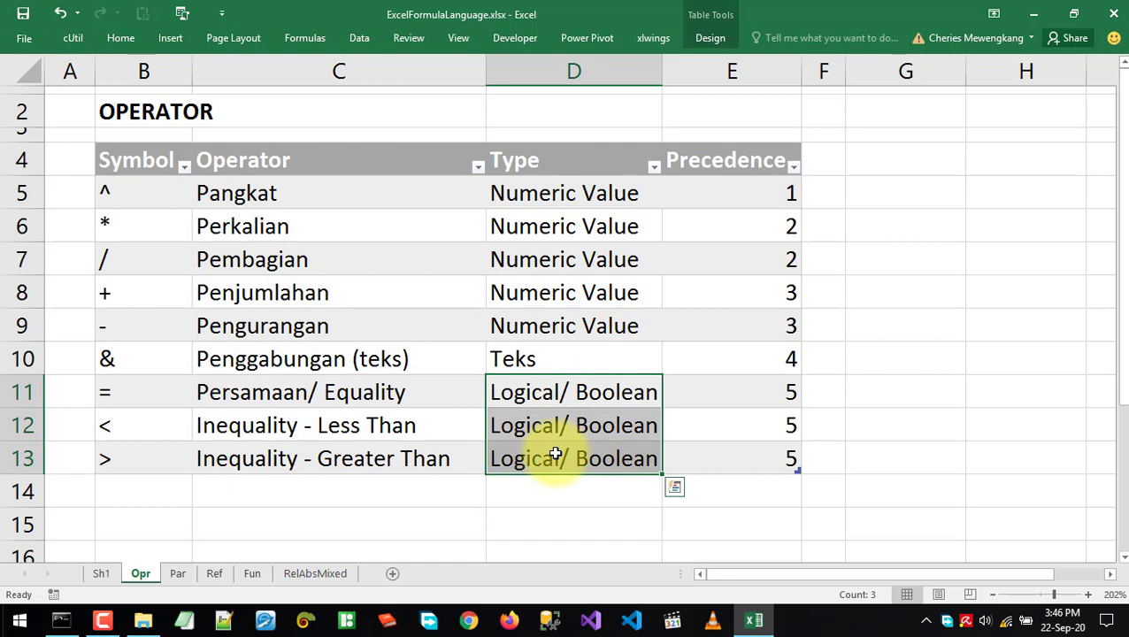
left_click(559, 196)
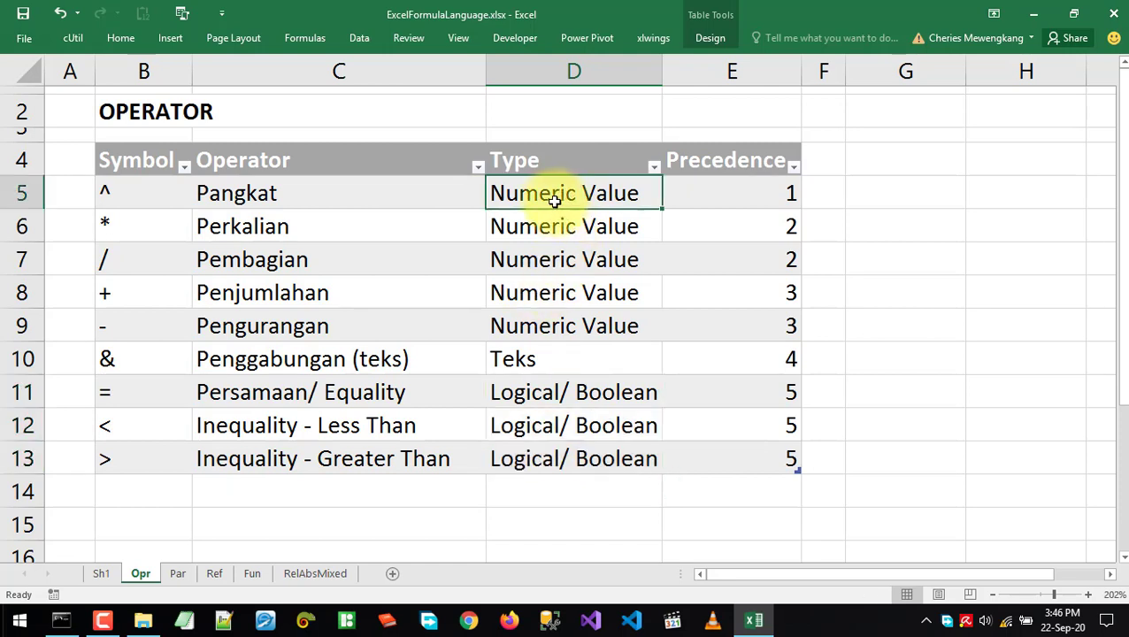
Go through the operator symbols in the Symbol column one by one, from ^ down to < and >
left_click(106, 193)
left_click(144, 224)
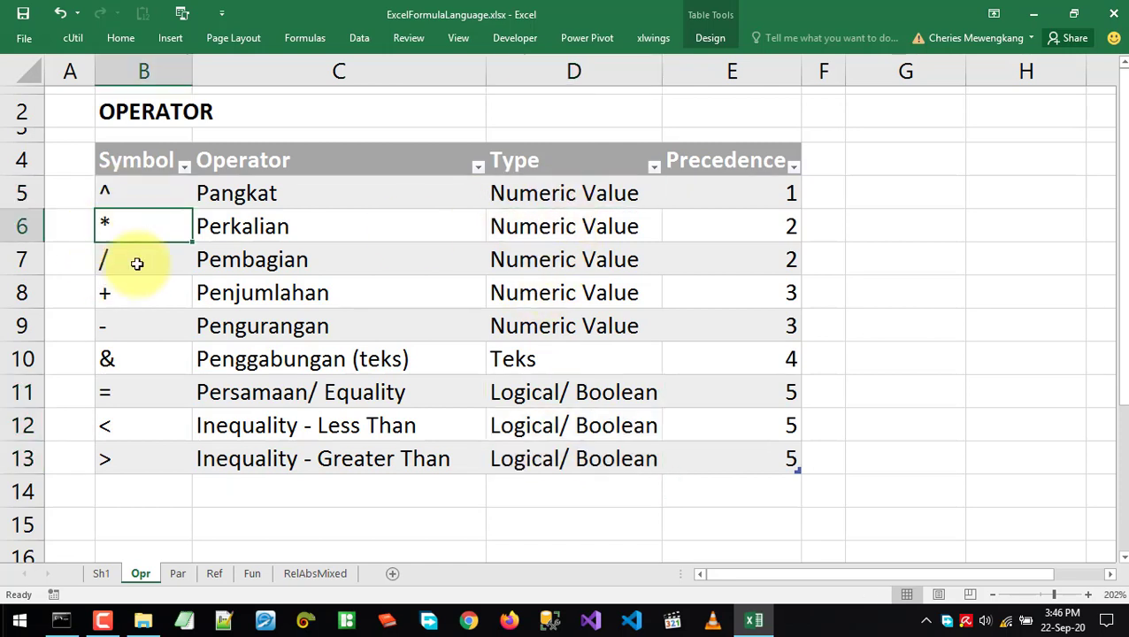
left_click(137, 259)
left_click(129, 299)
left_click(153, 335)
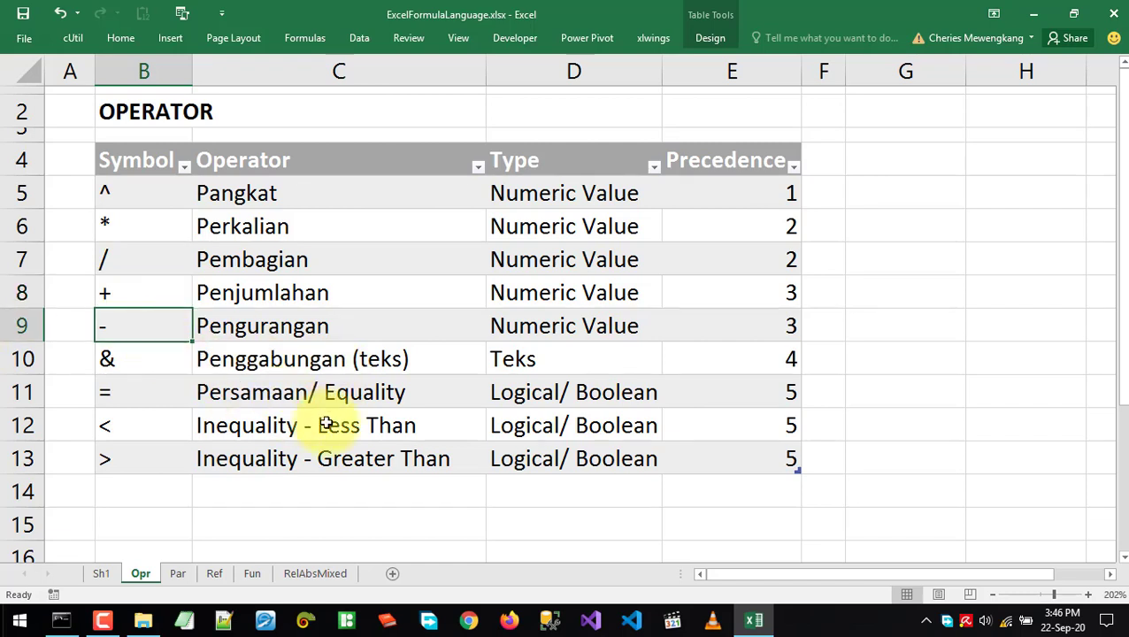
left_click(134, 359)
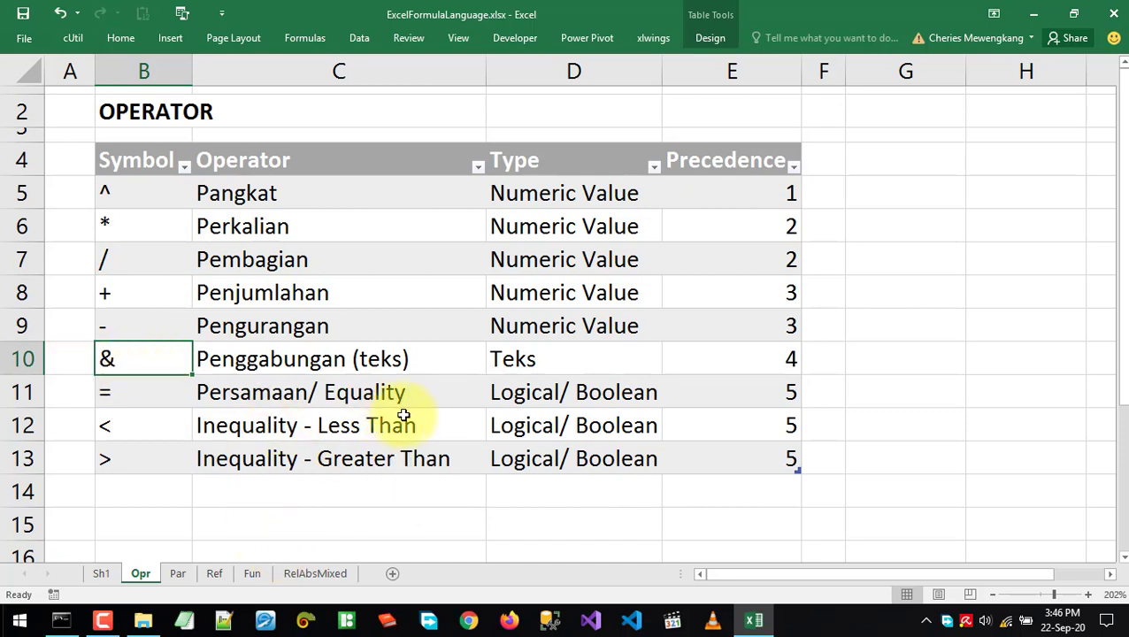
left_click(157, 392)
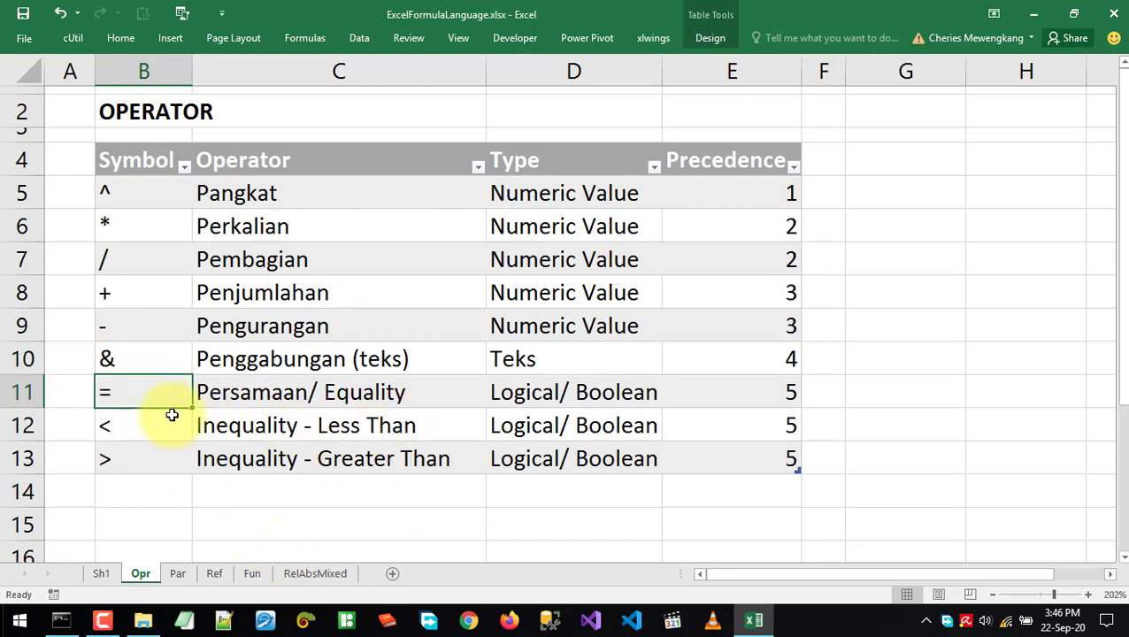
left_click(141, 434)
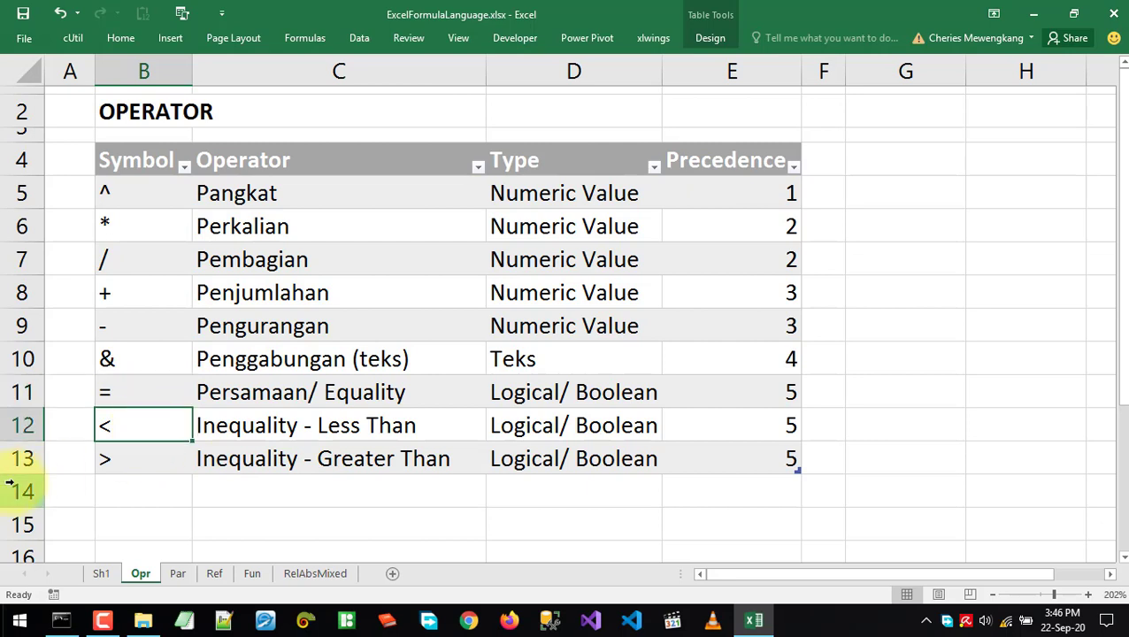
left_click(107, 459)
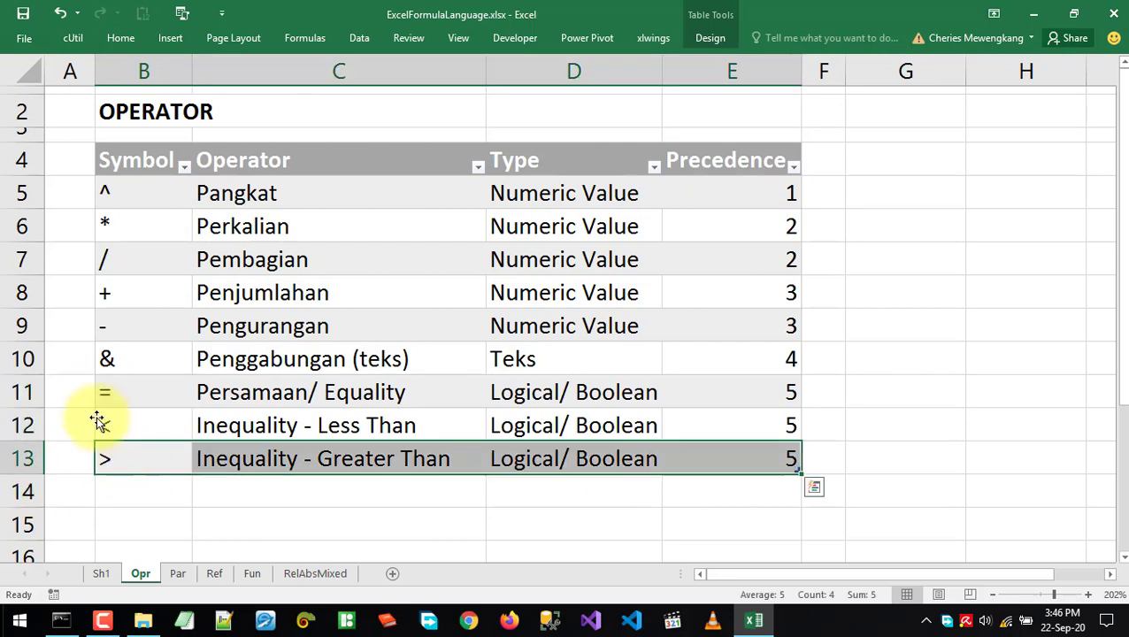
left_click(104, 425)
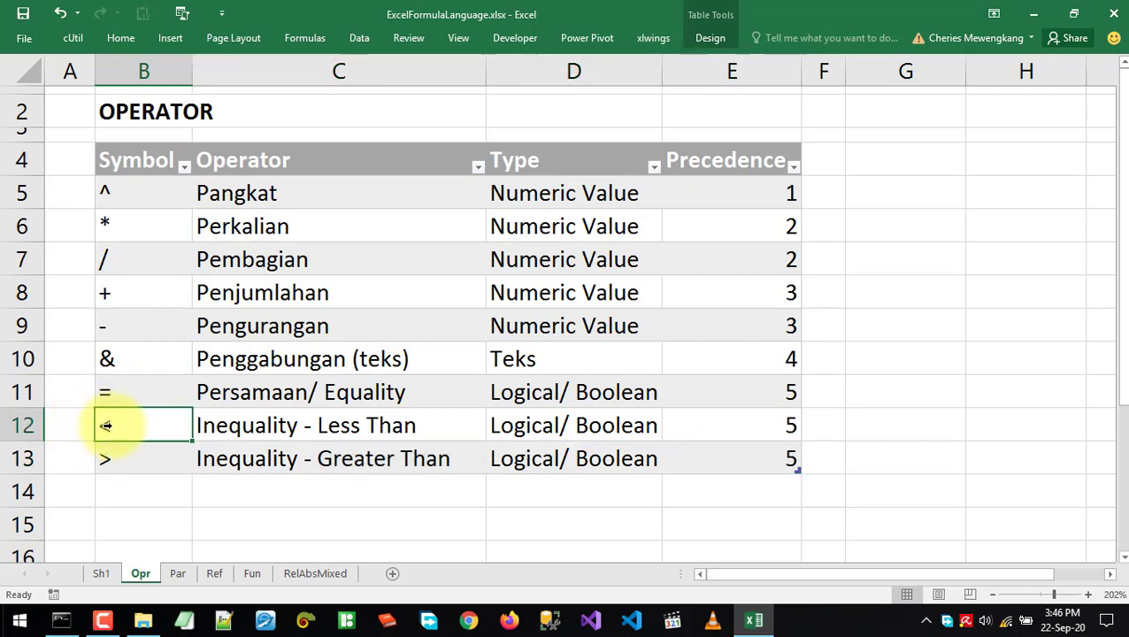
Try out the combined comparison operators <= and >= in cell B14 below the table, erasing each one
left_click(155, 492)
type("<=")
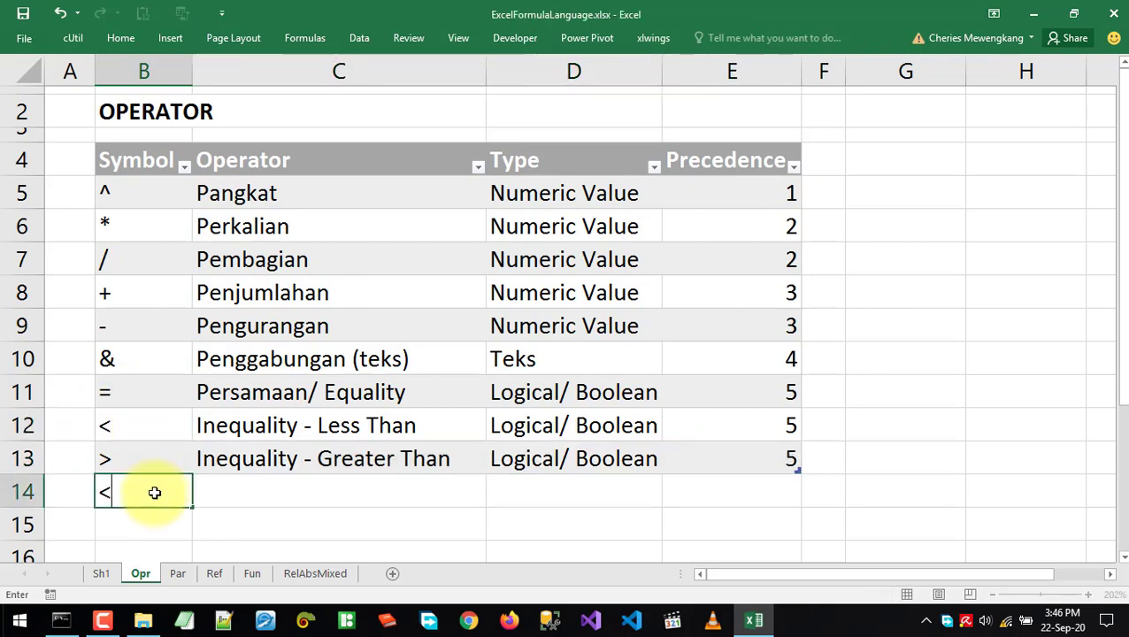
key("BackSpace")
key("BackSpace")
type(">=")
key("BackSpace")
key("BackSpace")
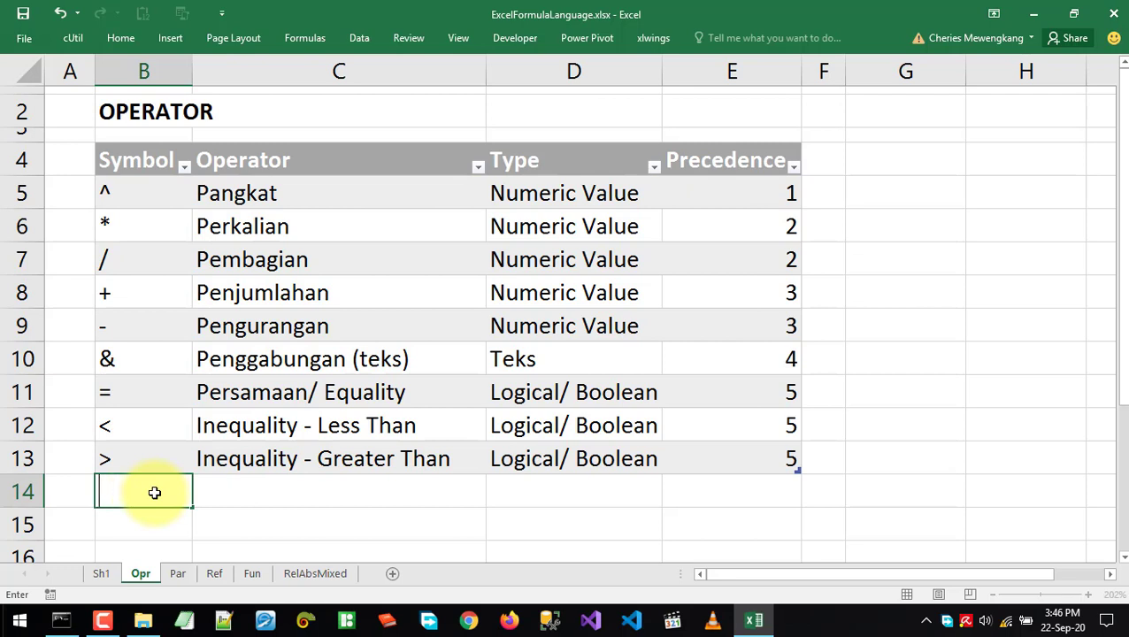
left_click(424, 332)
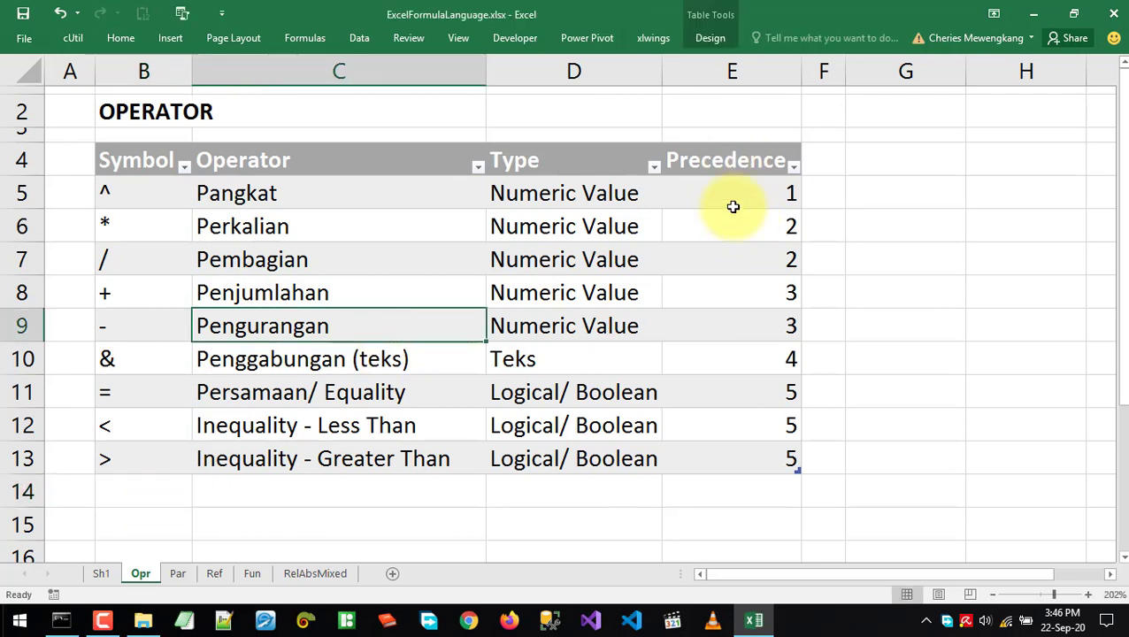
Examine the Precedence column, comparing each group of operators in the table with its precedence level
left_click_drag(717, 193, 705, 454)
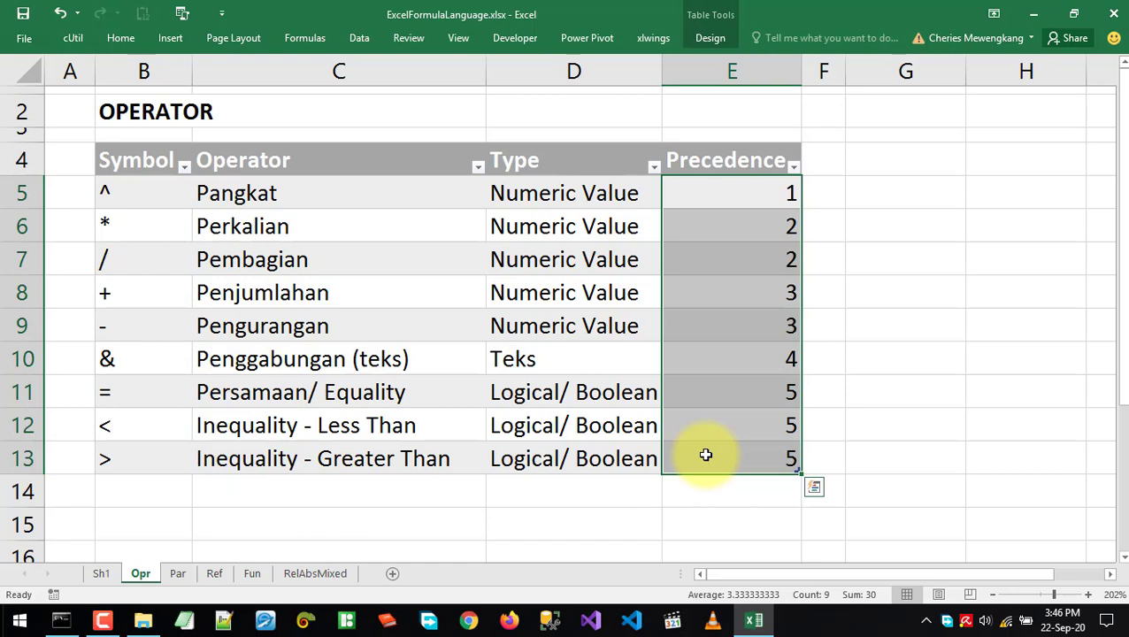
left_click_drag(148, 191, 713, 194)
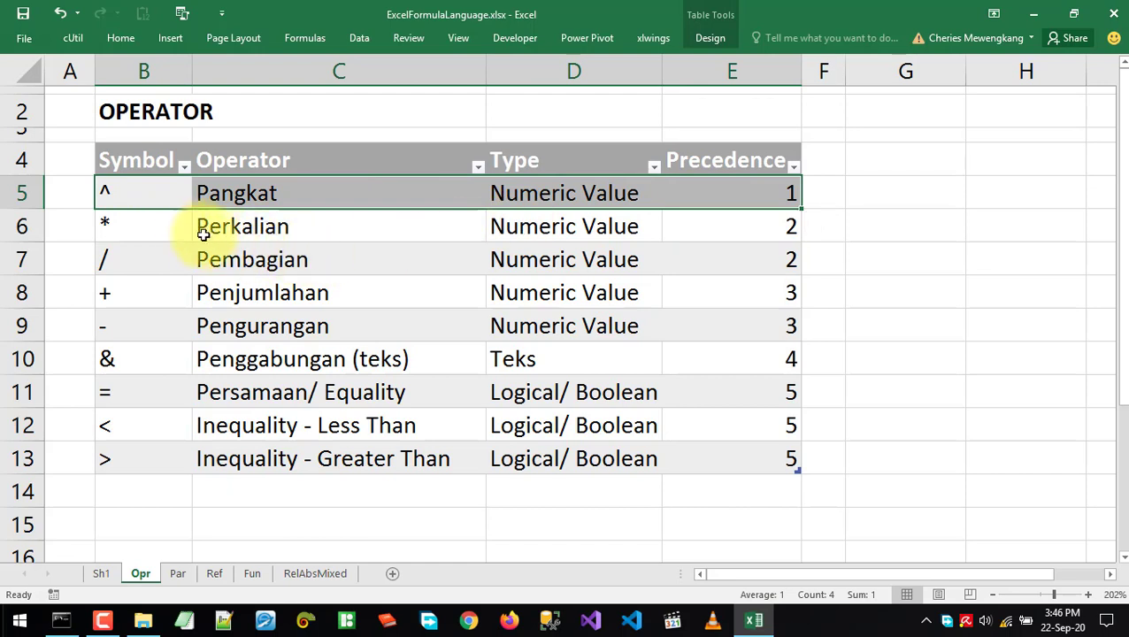
left_click_drag(164, 225, 651, 222)
left_click_drag(134, 266, 457, 260)
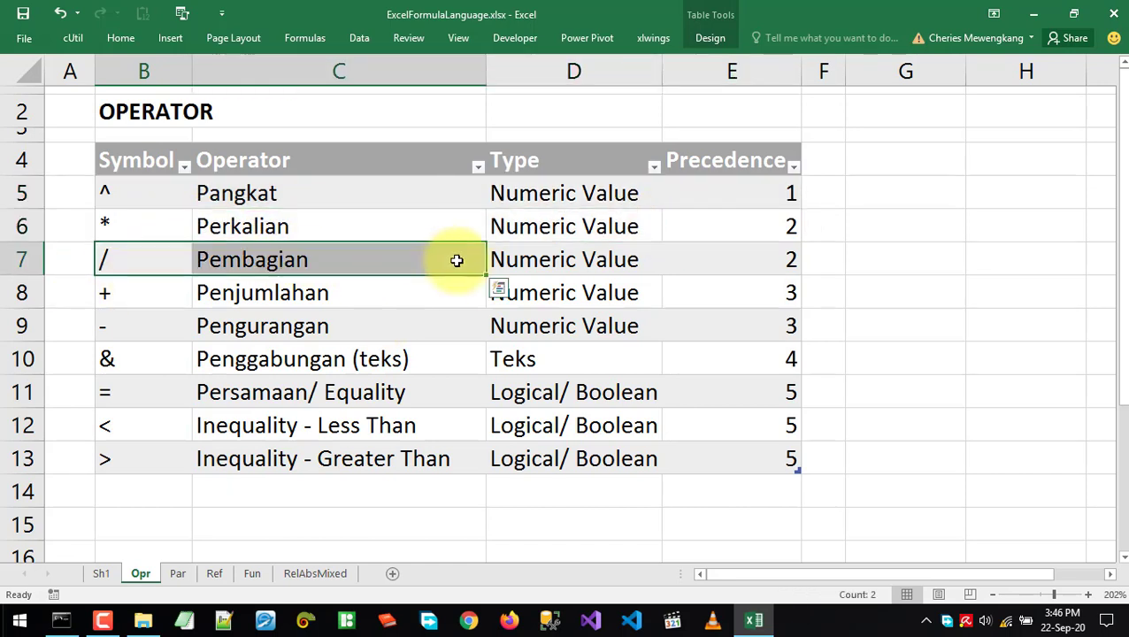
left_click_drag(184, 232, 748, 262)
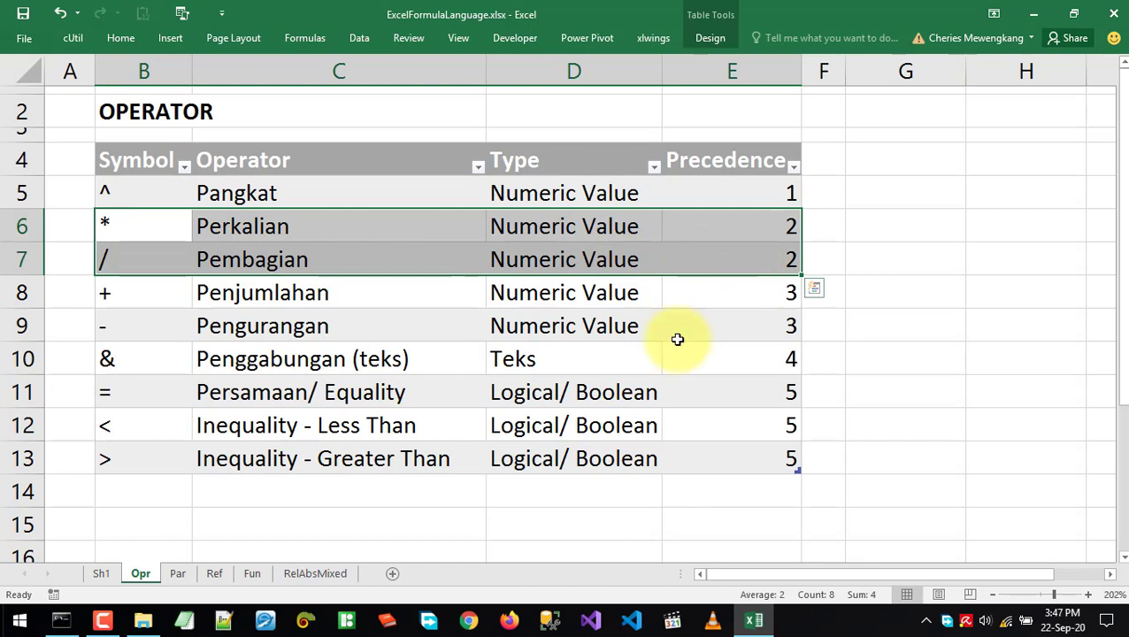
left_click(758, 194)
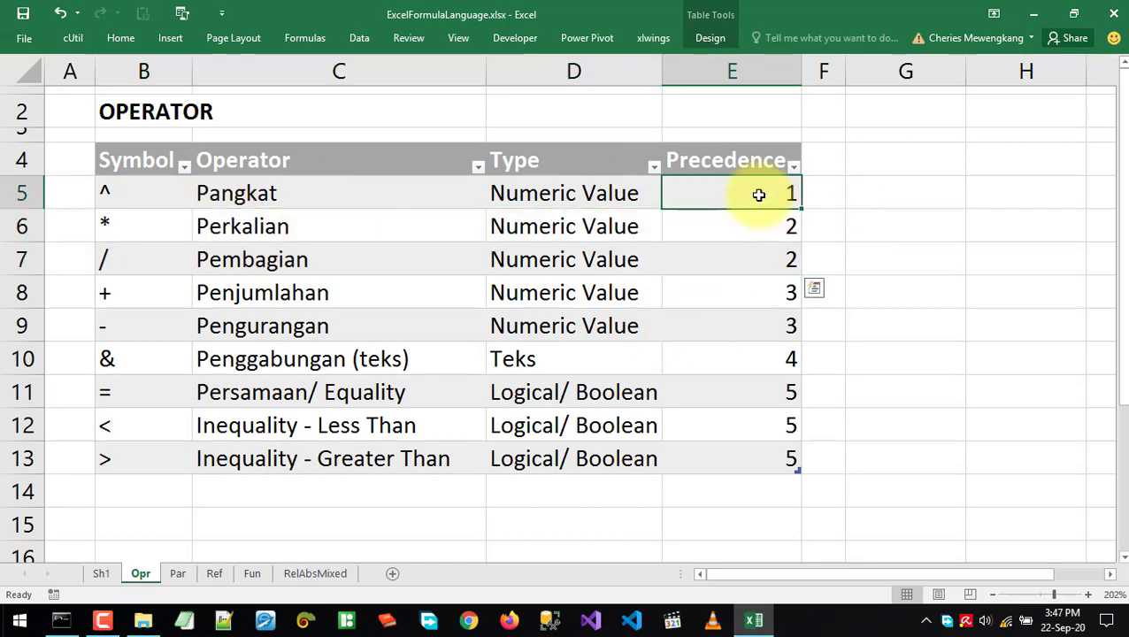
left_click_drag(202, 223, 209, 254)
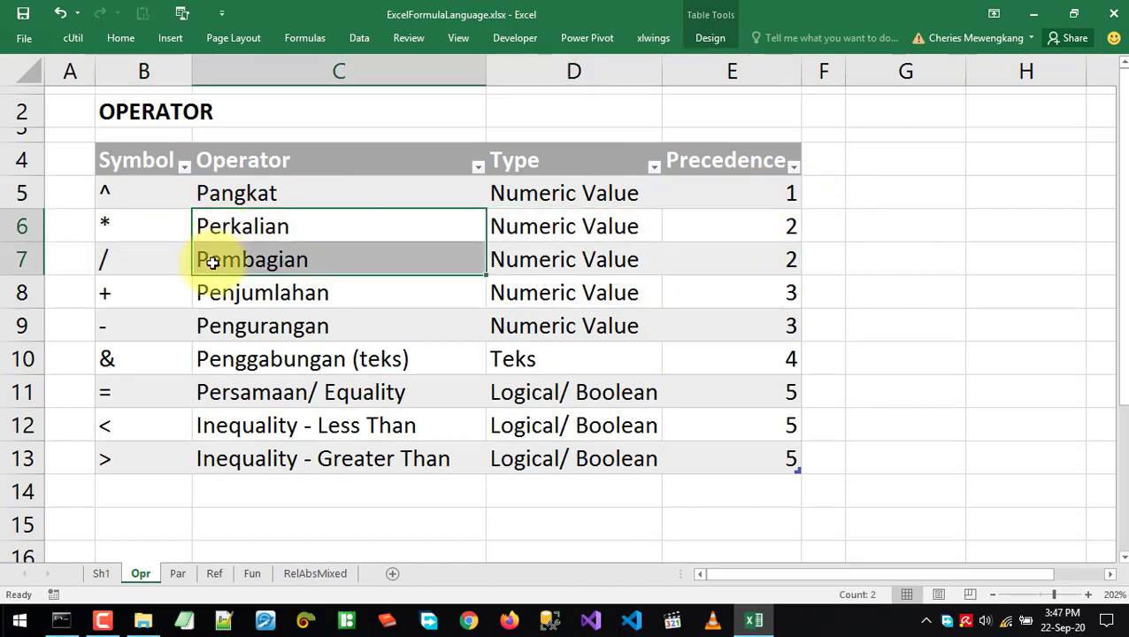
left_click_drag(754, 232, 717, 266)
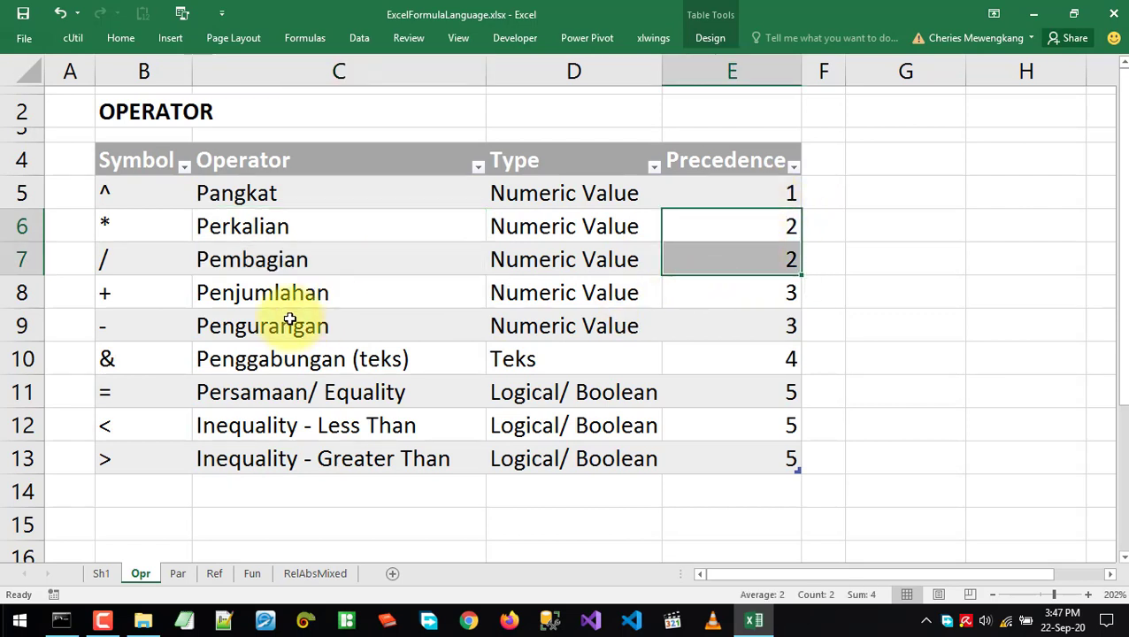
left_click_drag(266, 292, 275, 342)
left_click_drag(710, 299, 713, 327)
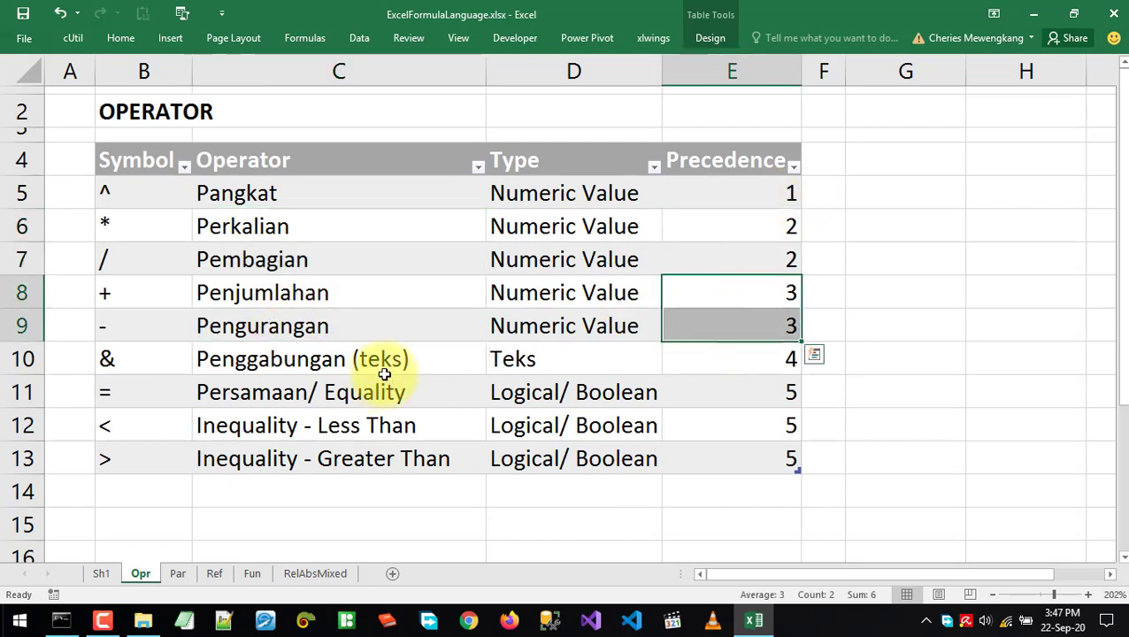
left_click_drag(290, 364, 521, 360)
left_click(723, 354)
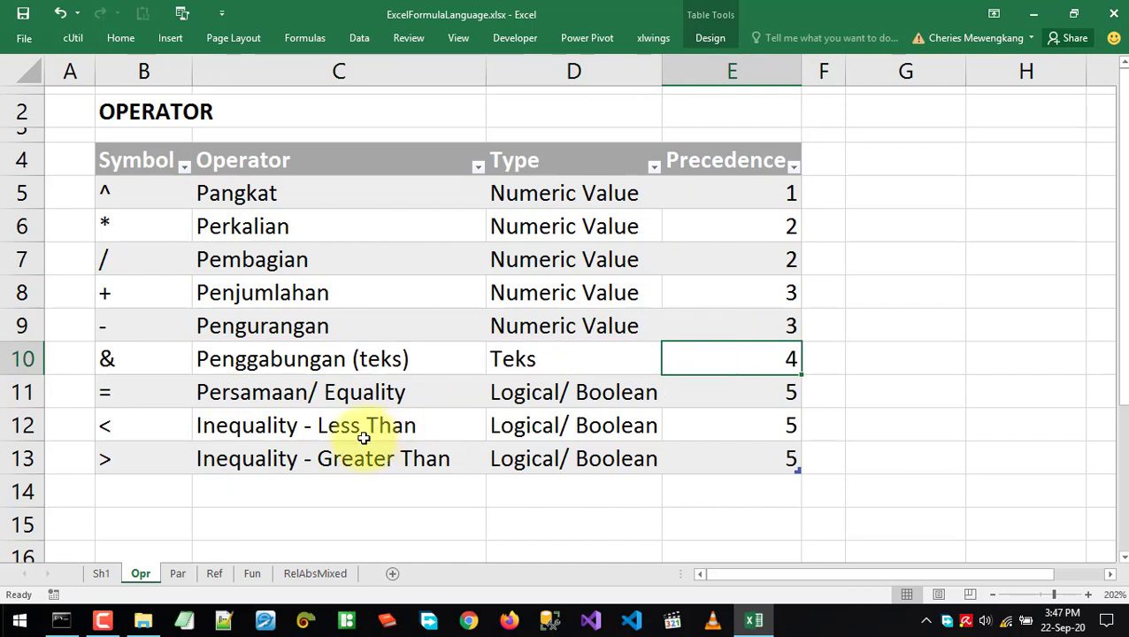
left_click(308, 396)
left_click_drag(308, 396, 303, 453)
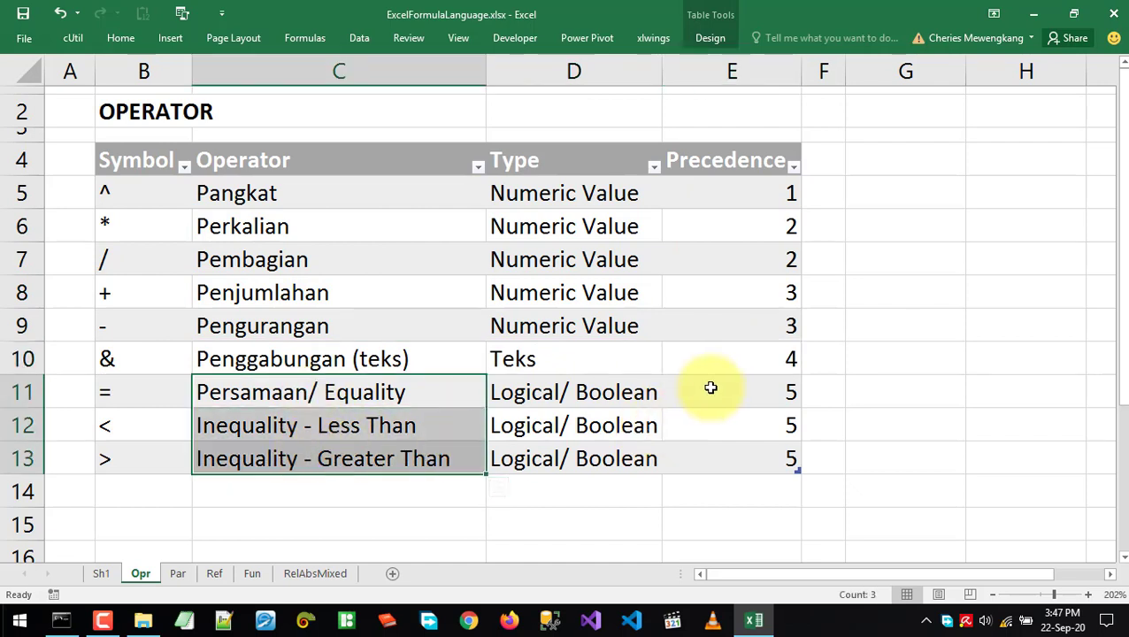
left_click_drag(713, 388, 711, 454)
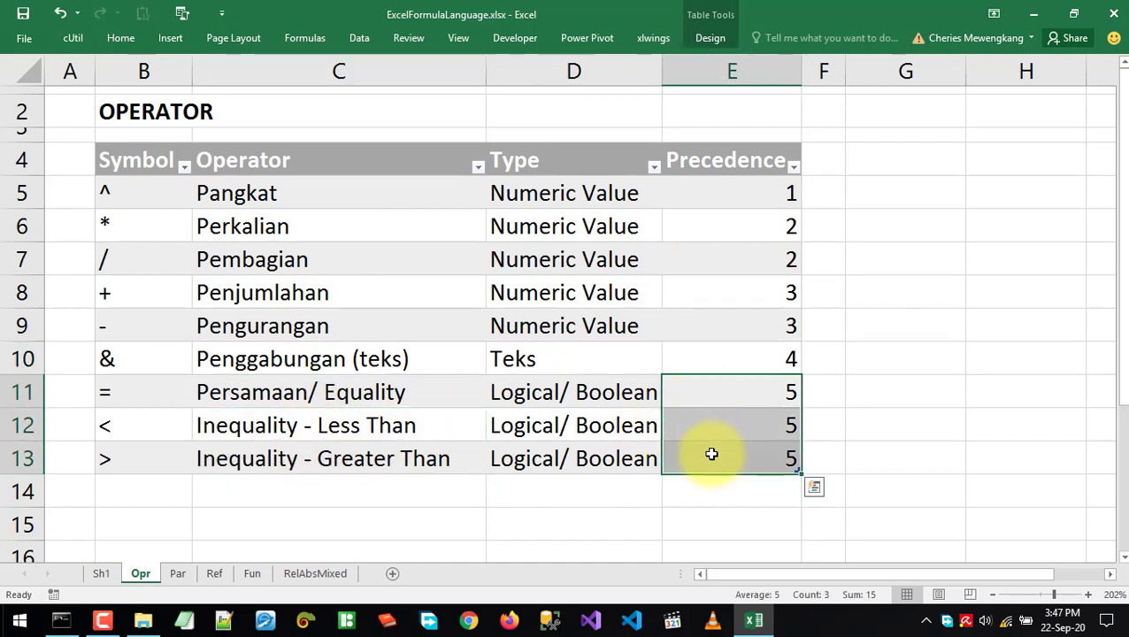
Write the formula =2^3+5/2 in cell D15 below the operator table
left_click(502, 520)
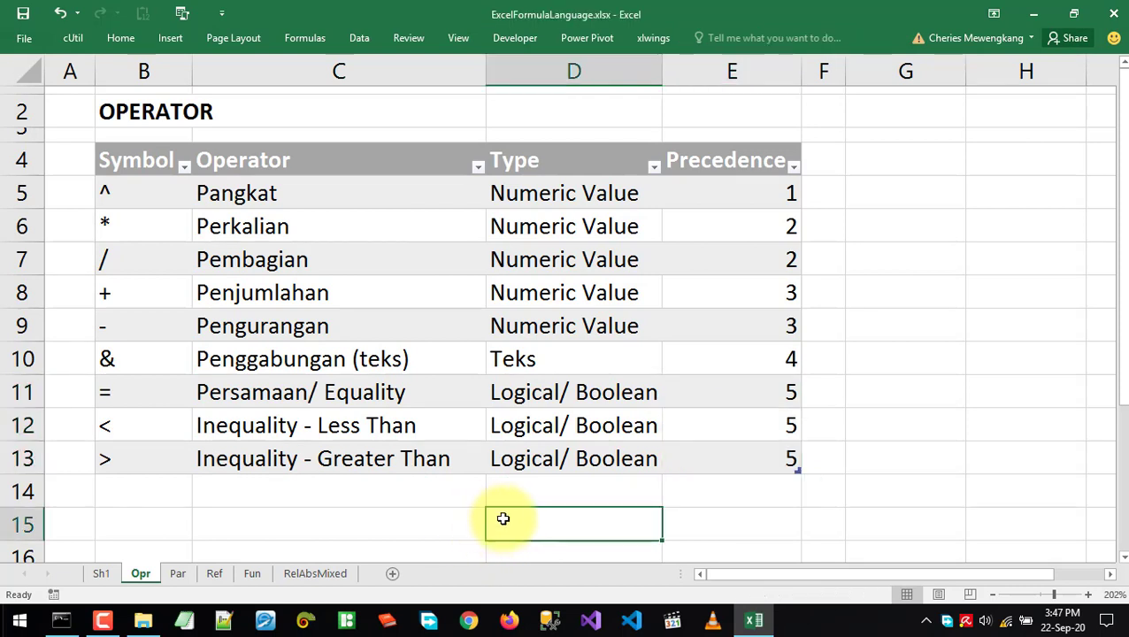
type("=")
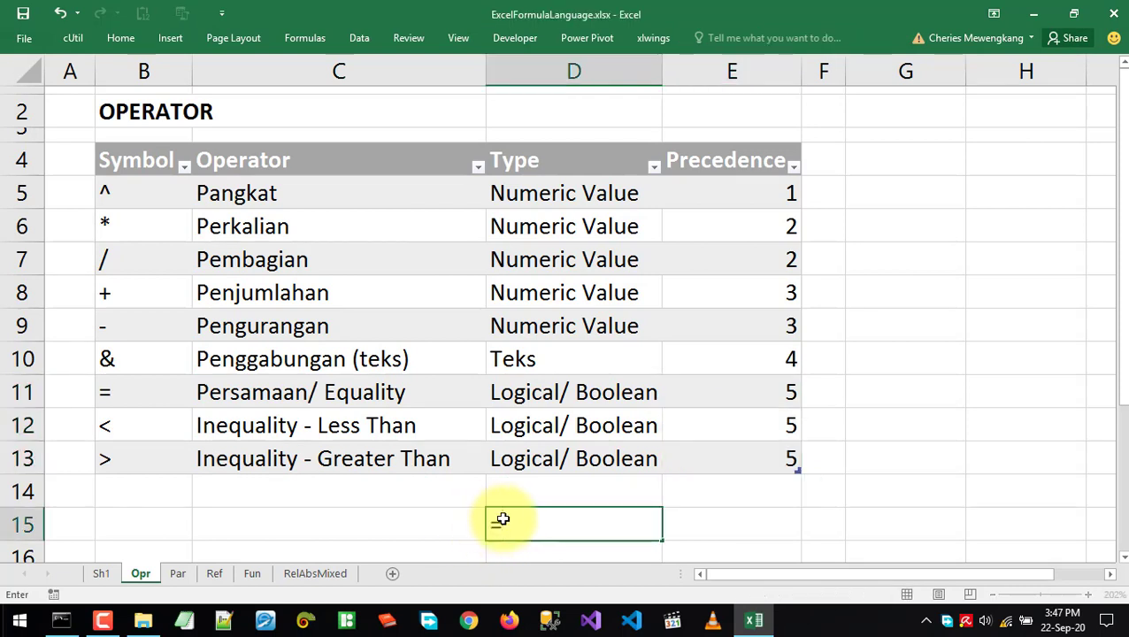
type("2^3+5")
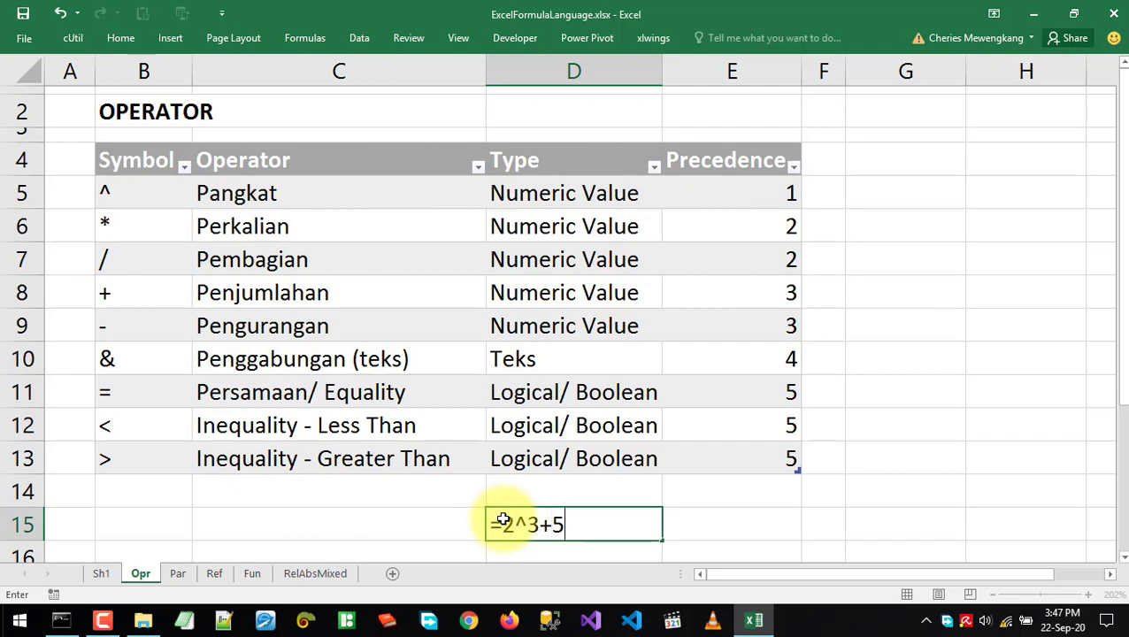
type("/2")
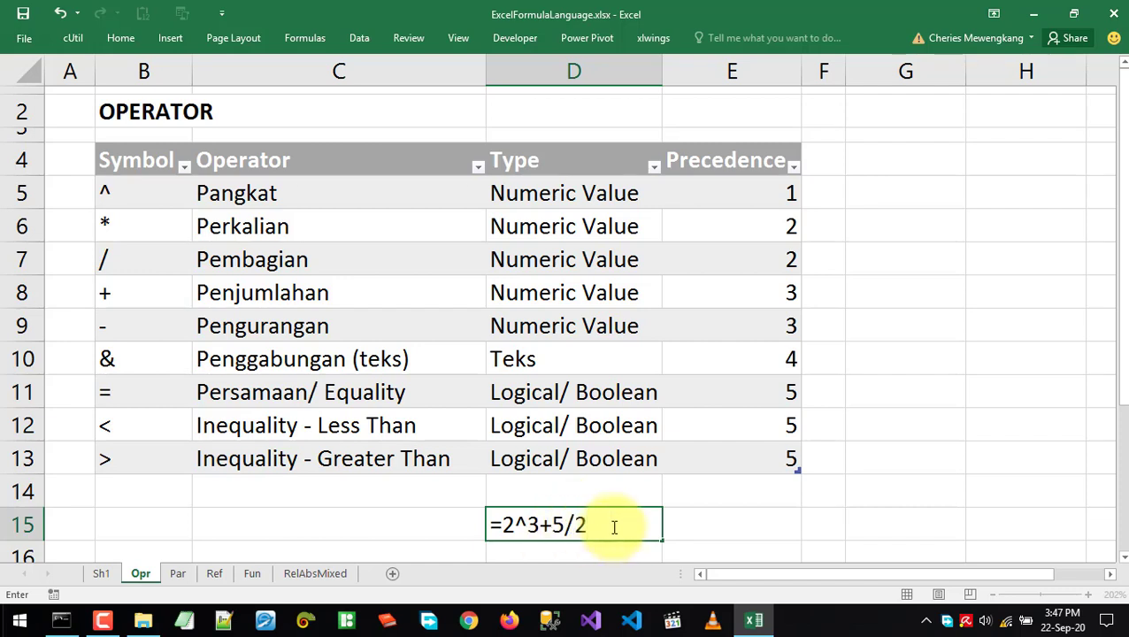
Insert 4- in front of 2^3 in the D15 formula, making it =4-2^3+5/2
left_click(539, 524)
key("Left")
key("Left")
key("Left")
type("4")
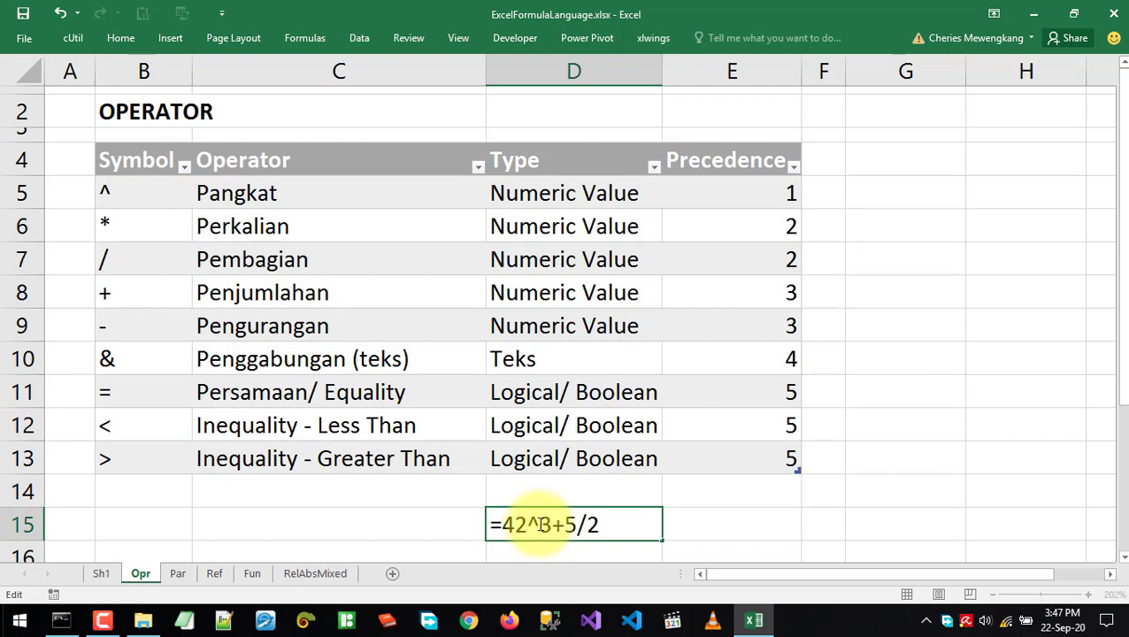
type("-")
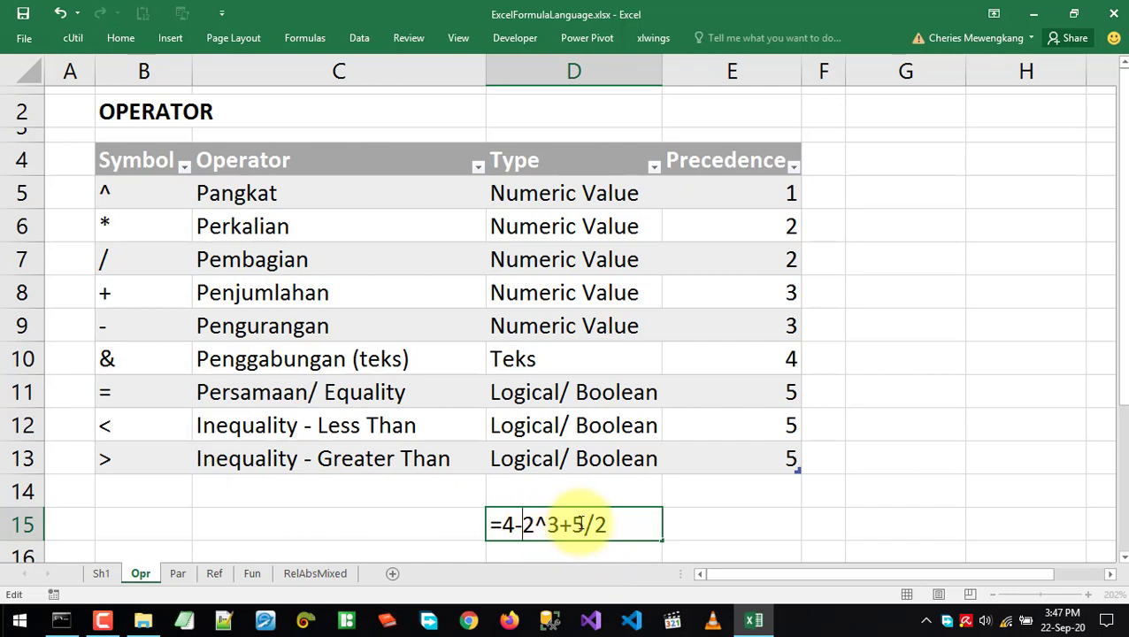
Highlight the parts 2^3 and 5/2 of the D15 formula to trace the calculation order, and enter the formula
left_click(624, 525)
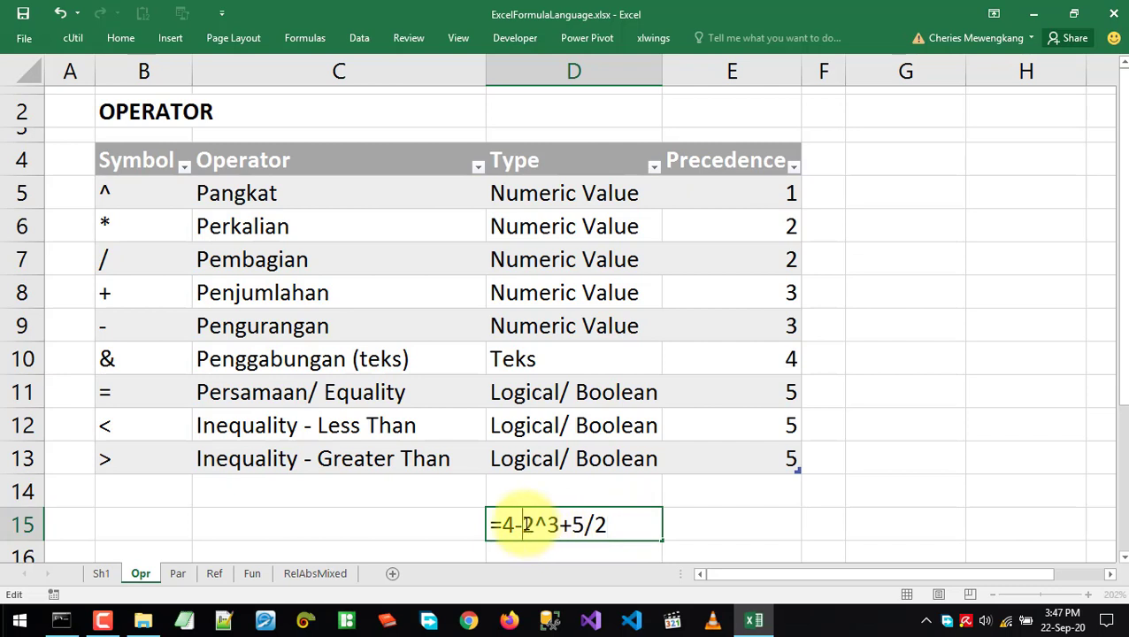
left_click_drag(516, 525, 554, 524)
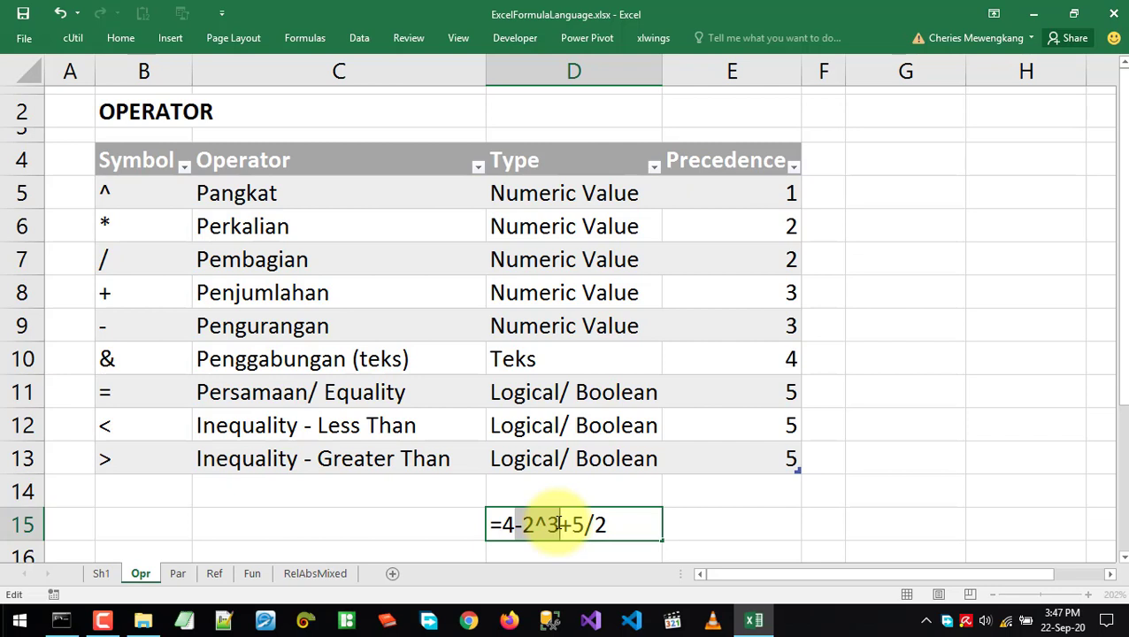
left_click_drag(558, 525, 501, 525)
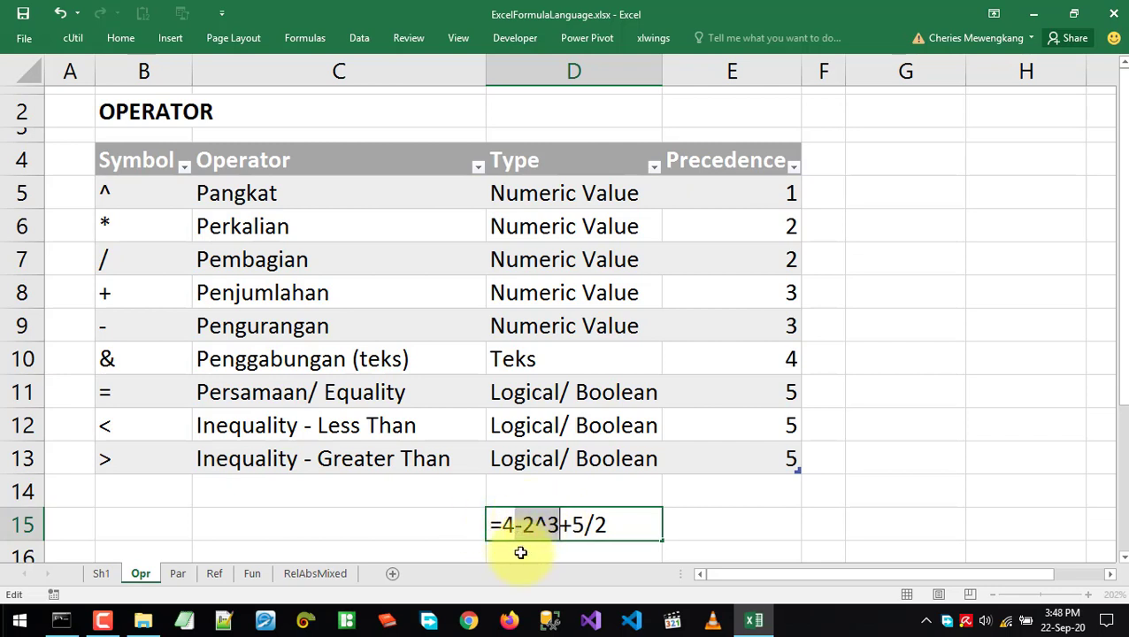
left_click(526, 524)
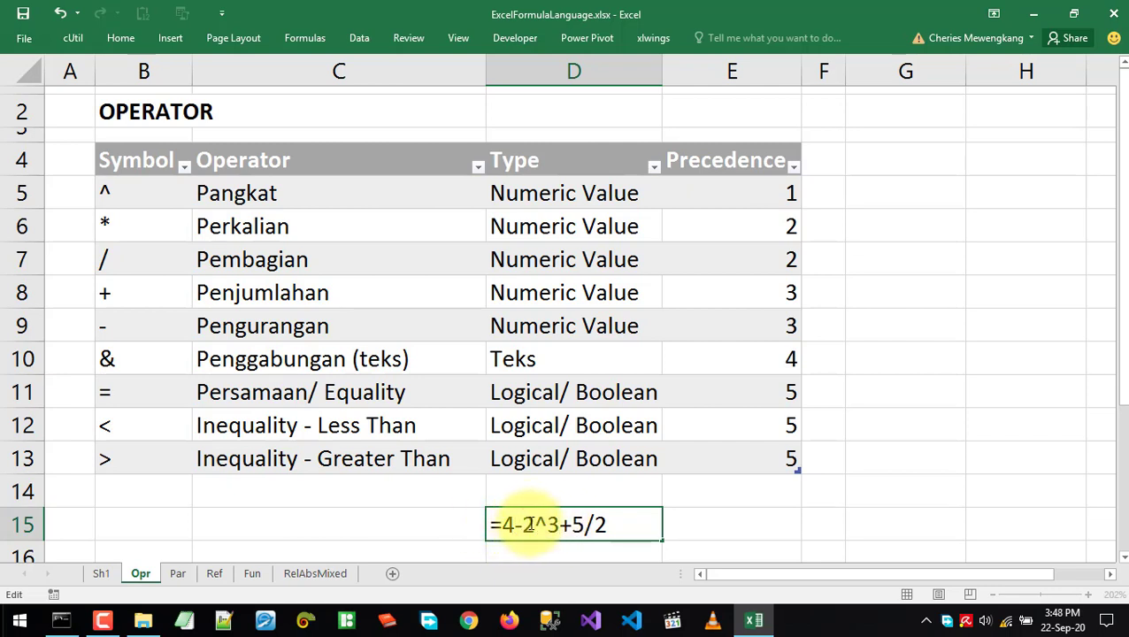
left_click_drag(527, 525, 560, 522)
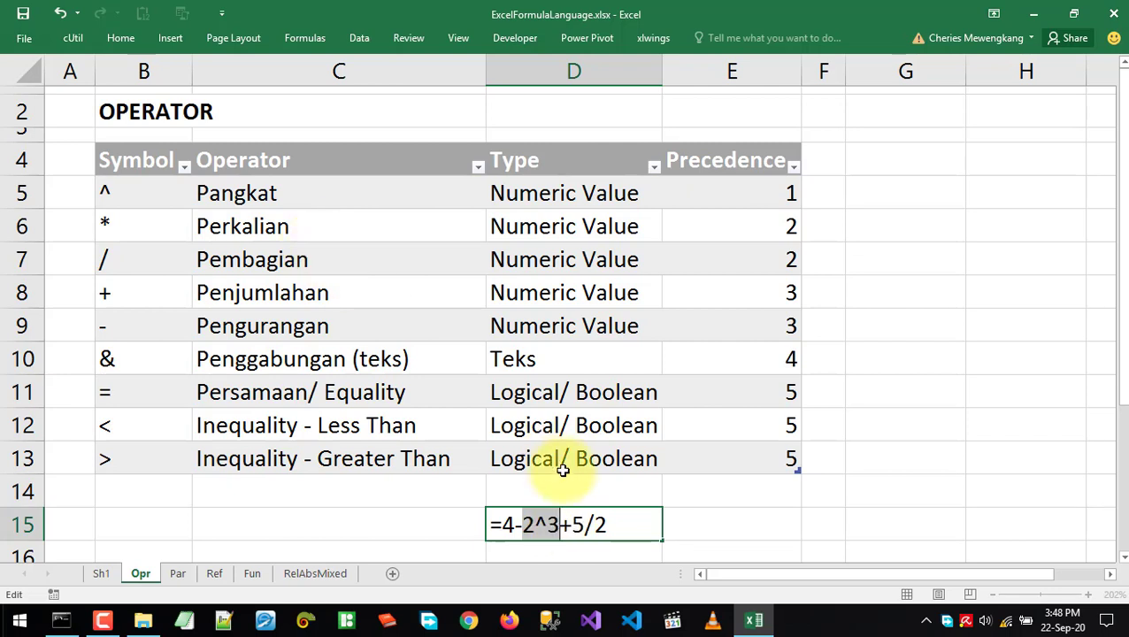
left_click(584, 525)
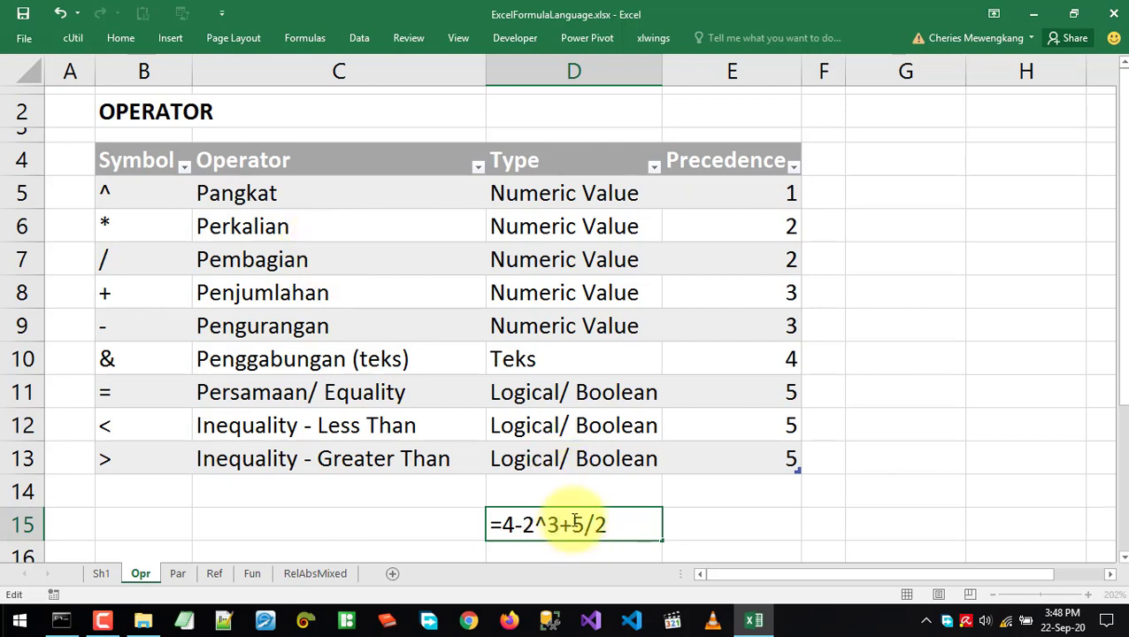
left_click_drag(575, 522, 619, 520)
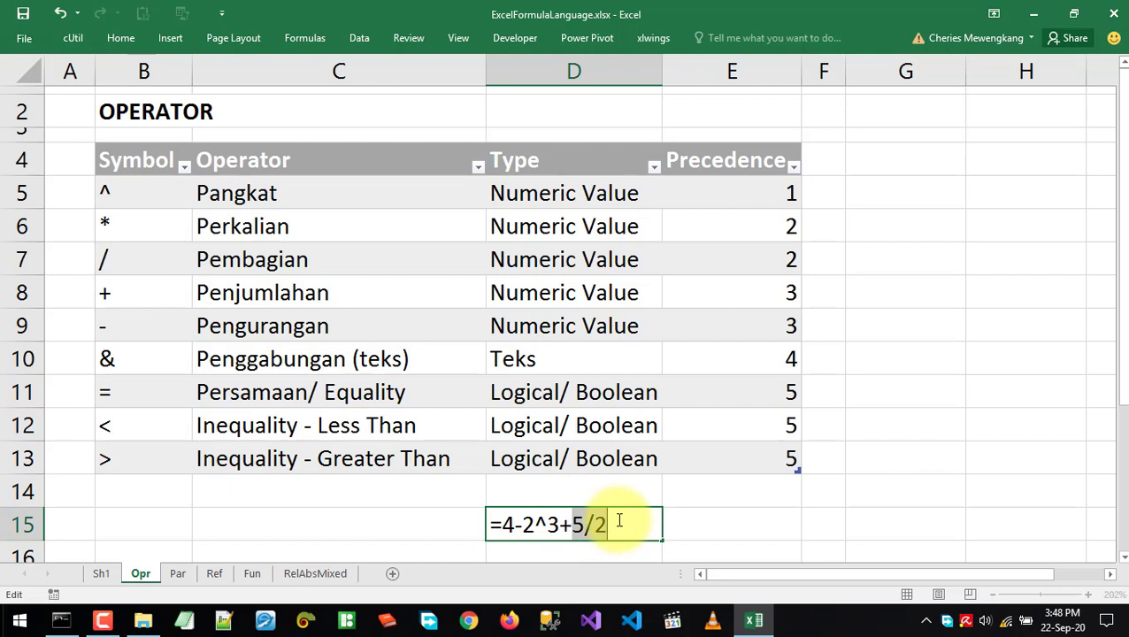
left_click(502, 525)
left_click_drag(521, 525, 559, 525)
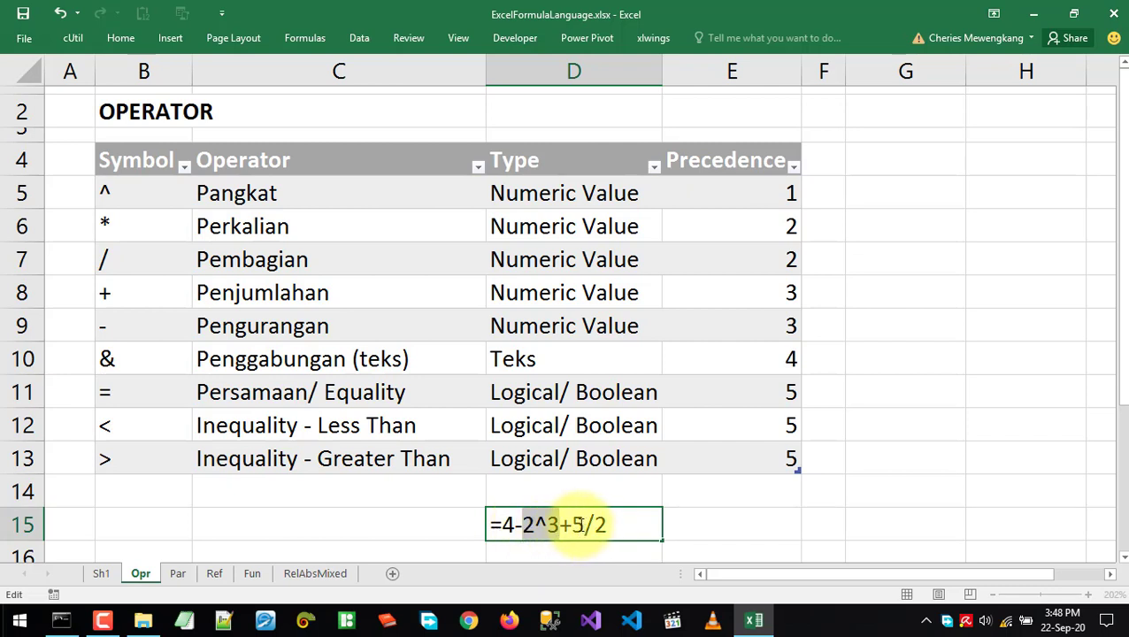
left_click_drag(571, 525, 620, 524)
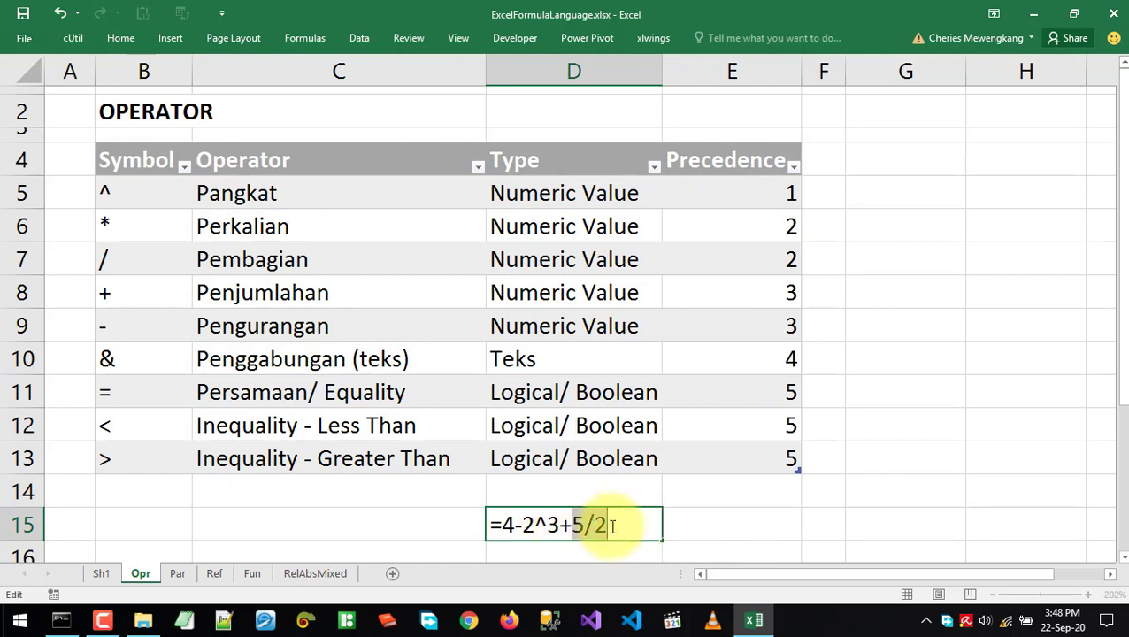
key("Return")
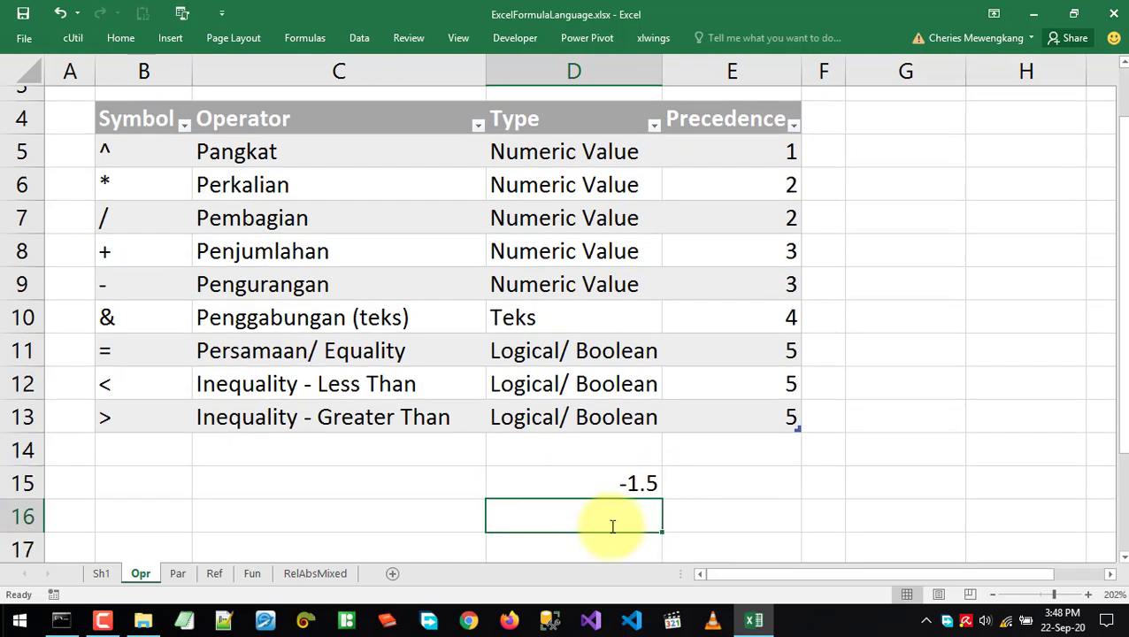
Reopen the formula in D15 and review its 5/2 and 2^3 parts against its result
left_click(603, 482)
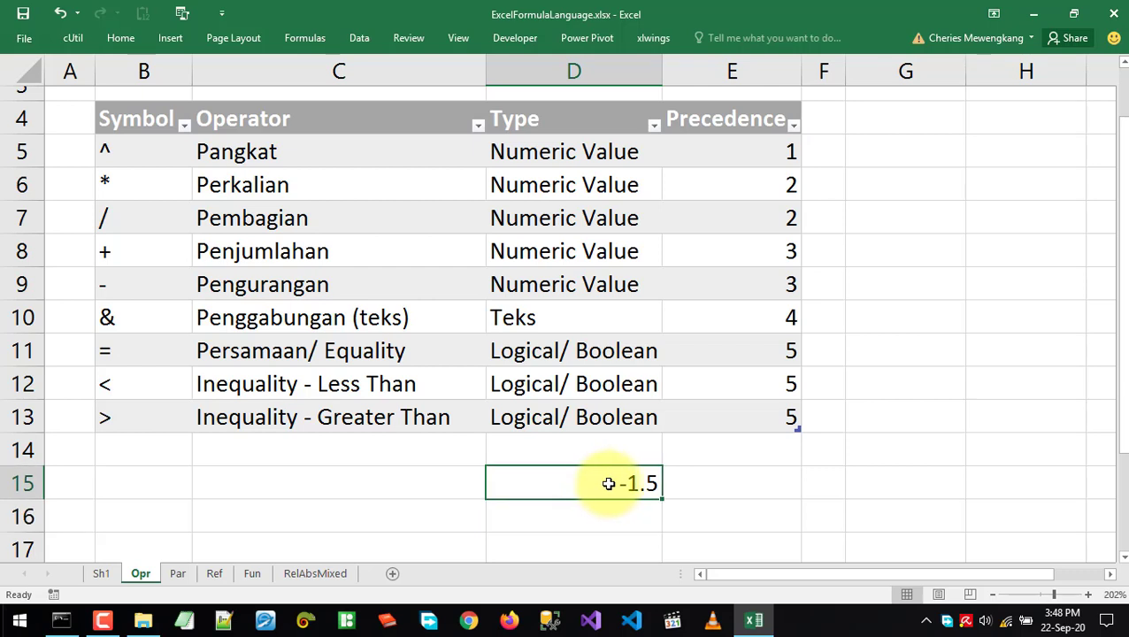
double_click(609, 483)
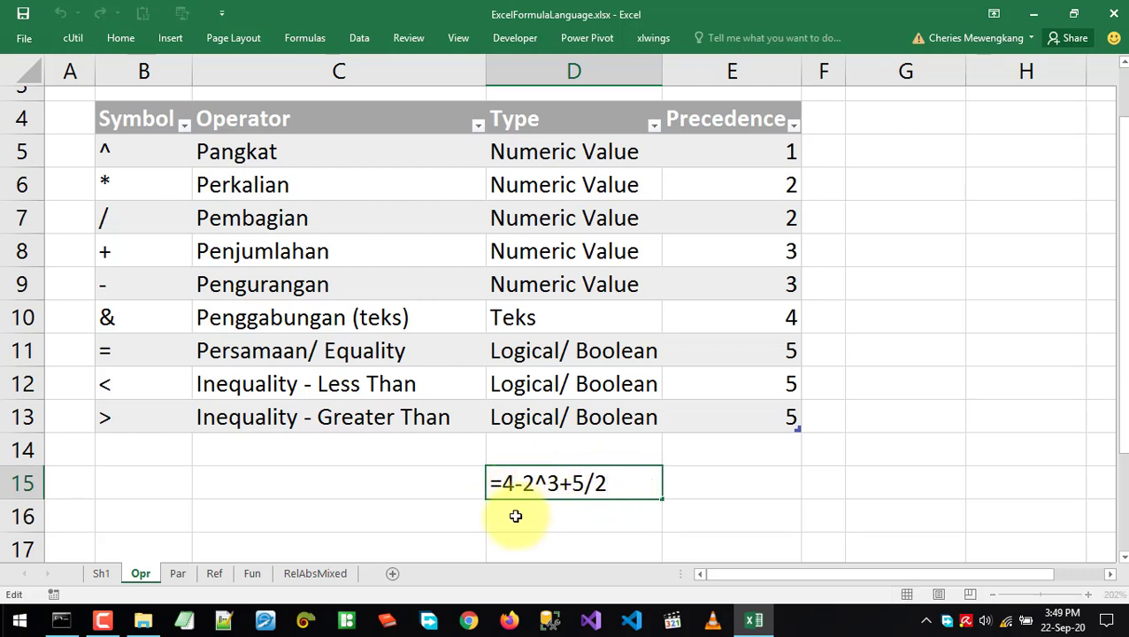
key("ctrl+Return")
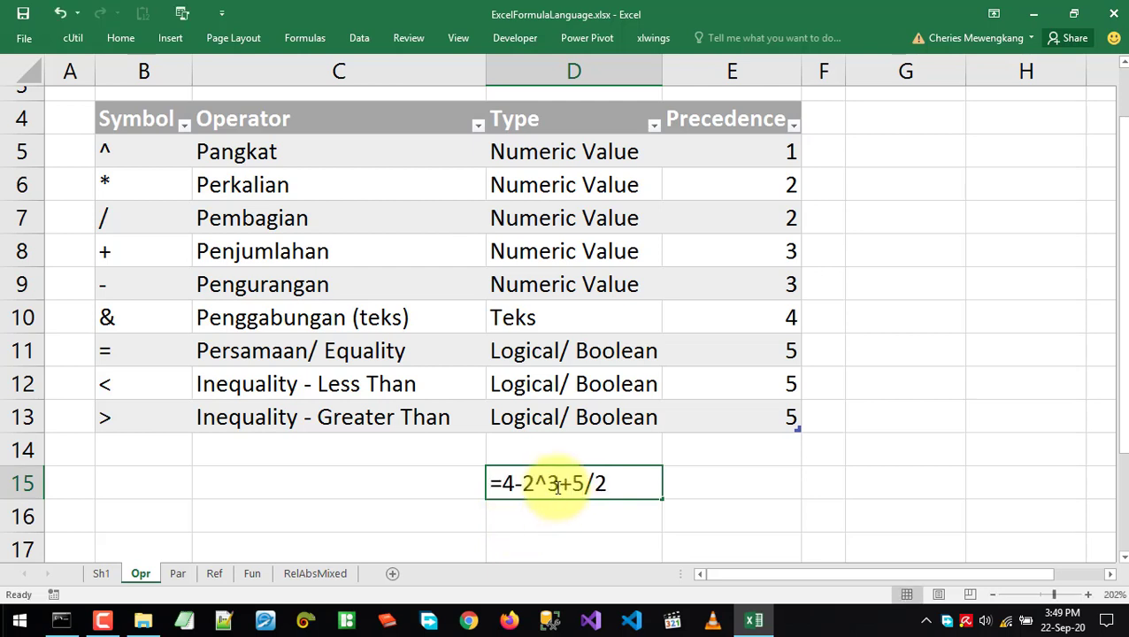
double_click(557, 486)
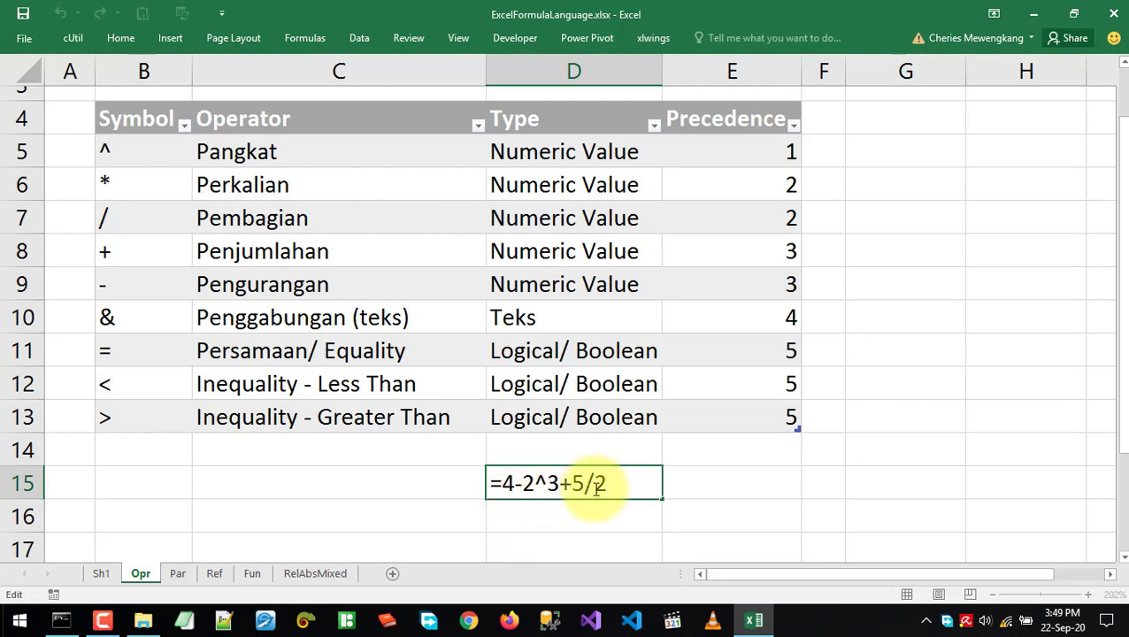
left_click_drag(577, 487, 639, 478)
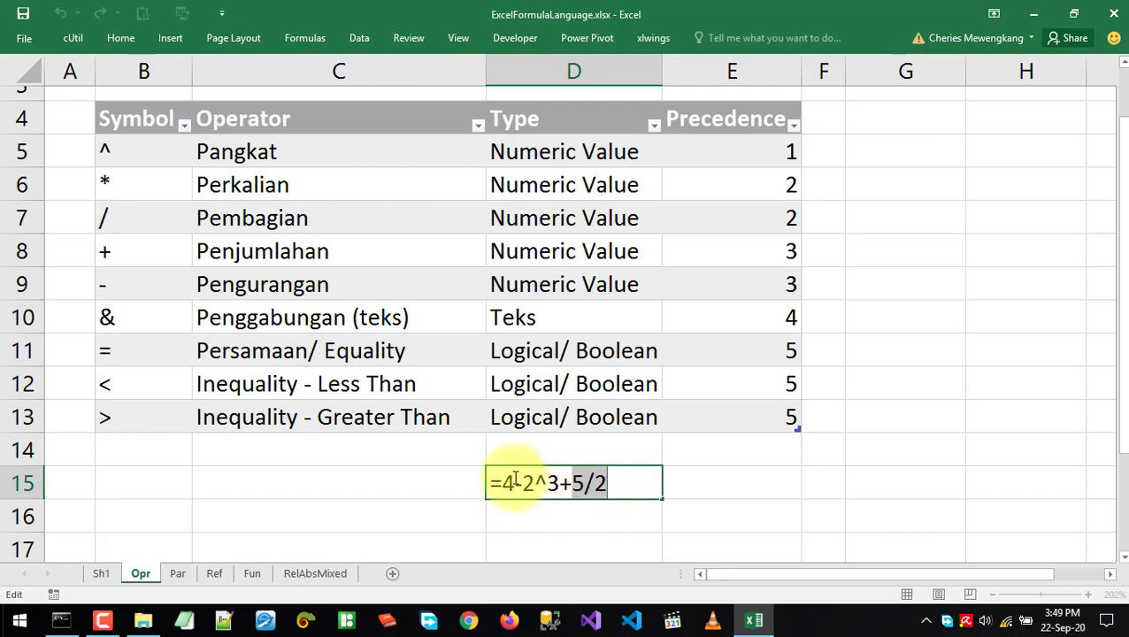
left_click_drag(520, 482, 553, 482)
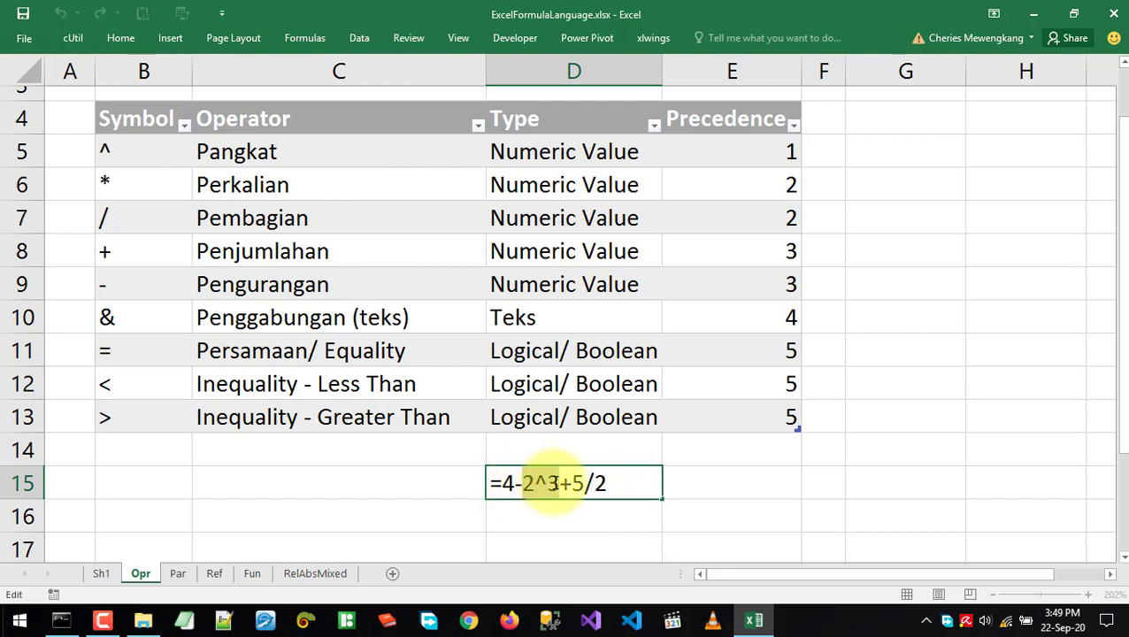
left_click(573, 483)
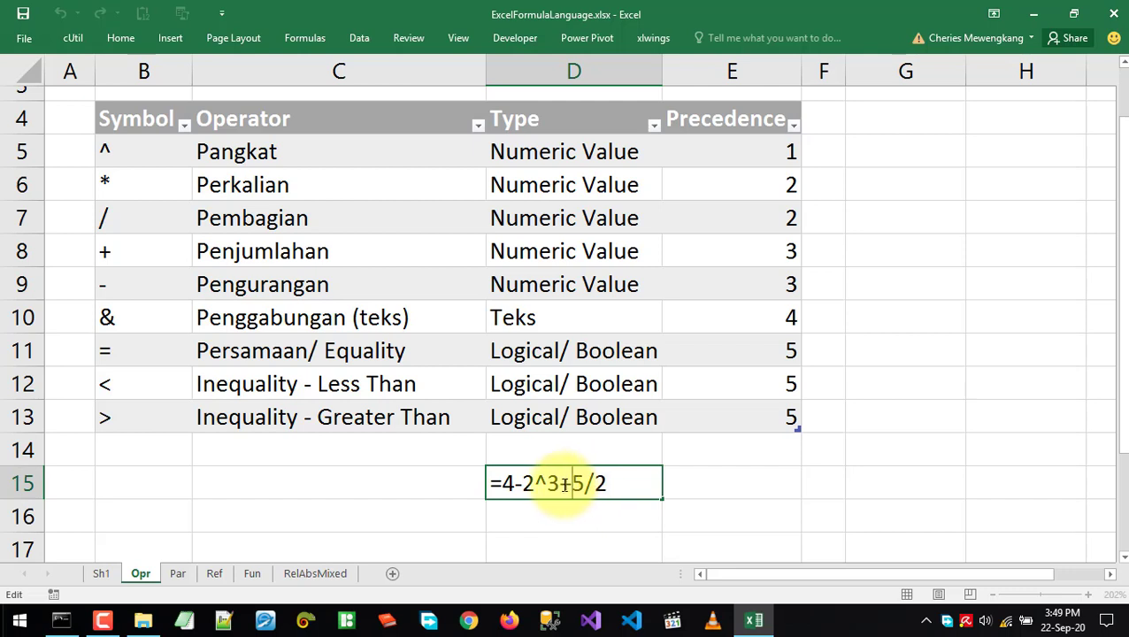
left_click_drag(571, 483, 635, 483)
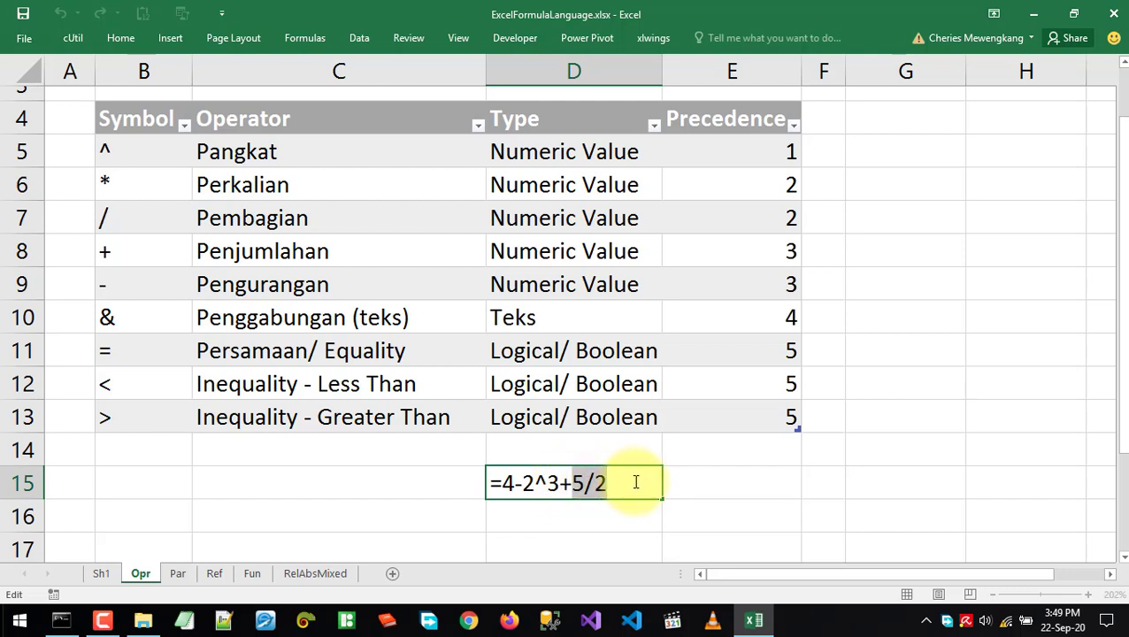
key("Return")
Replace the formula in D15 with =5+4^2, highlighting the 4^2 part before entering it
left_click(588, 485)
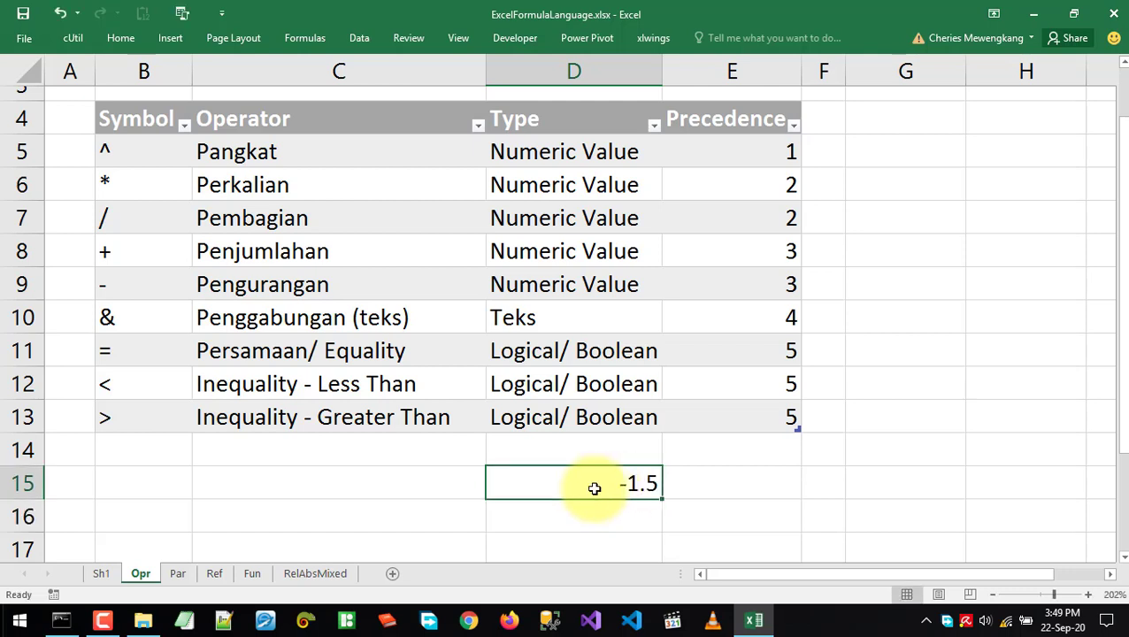
key("Delete")
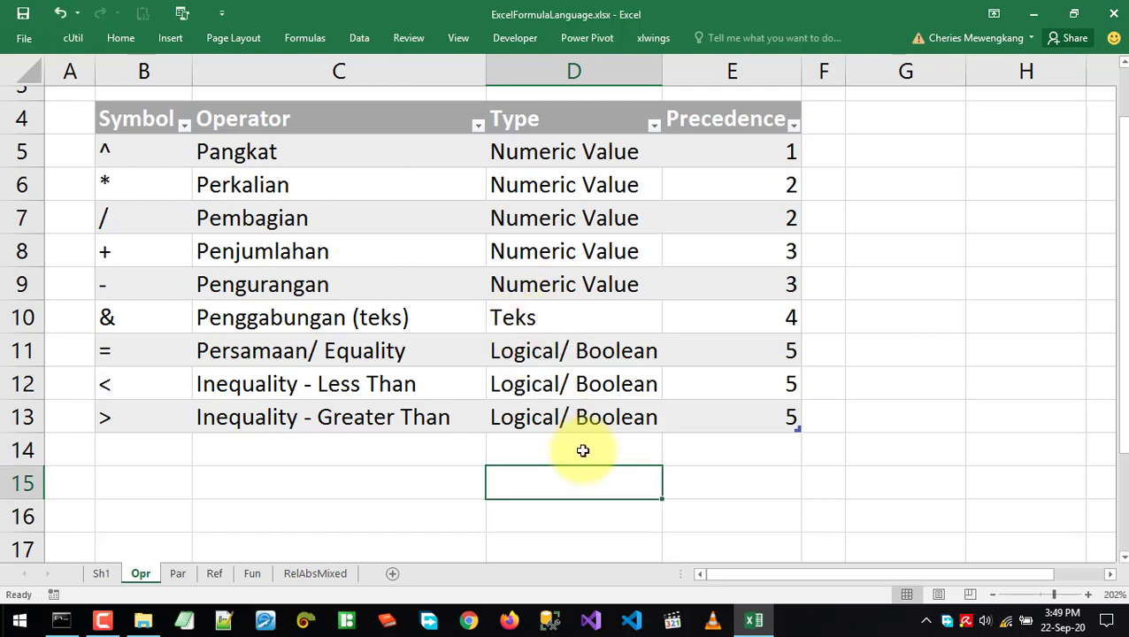
type("=")
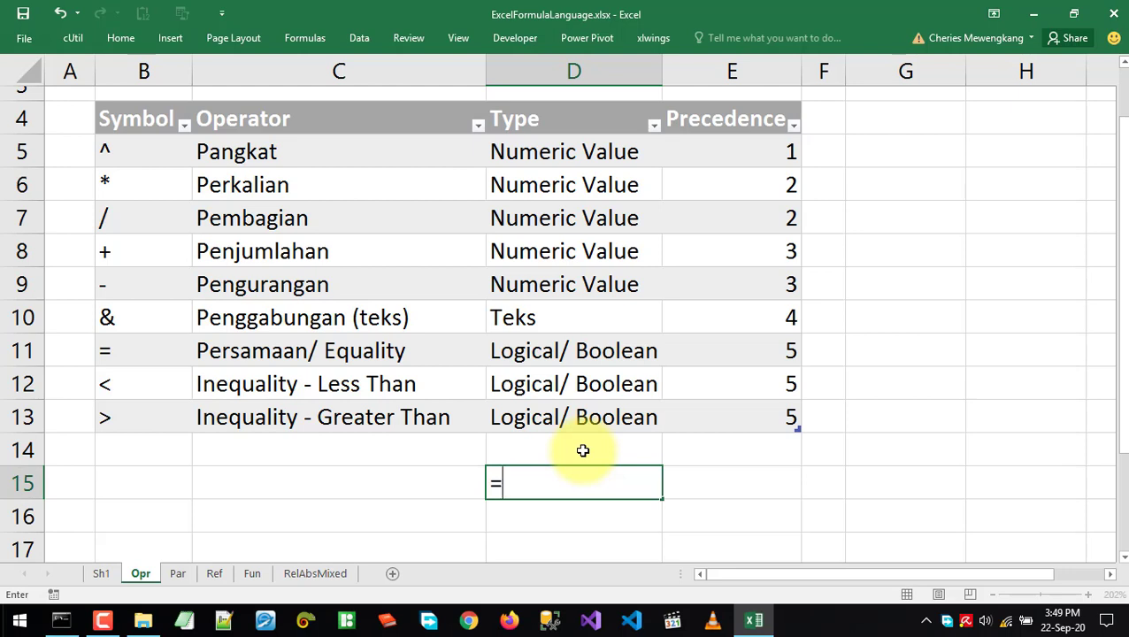
type("5+4^2")
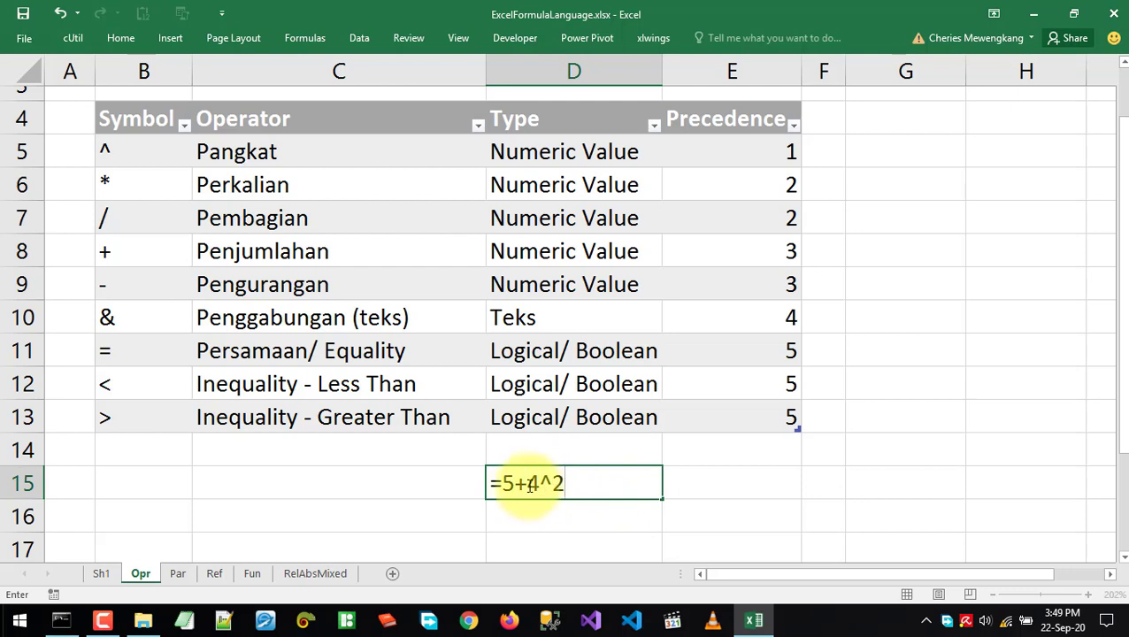
left_click_drag(528, 486, 569, 484)
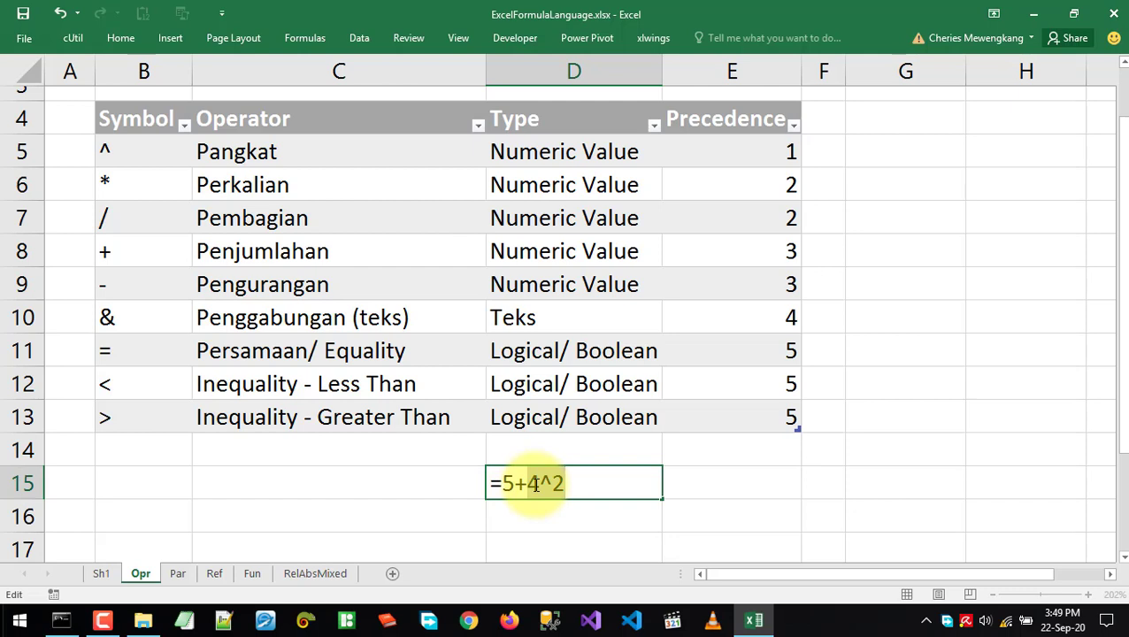
key("Return")
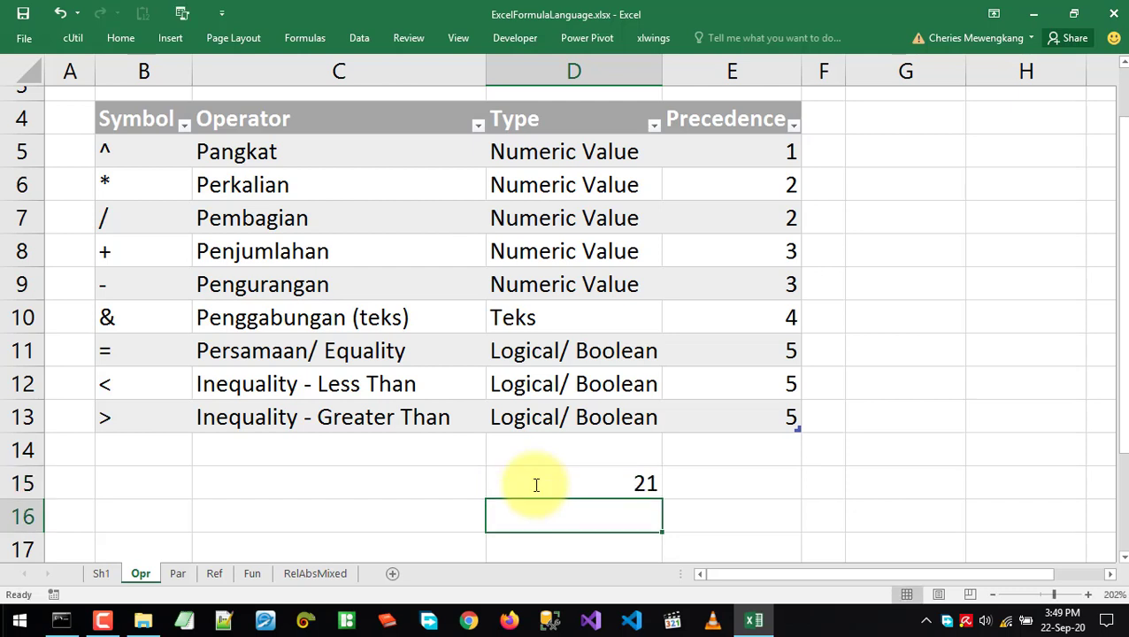
Examine the 5+4 part of the D15 formula and compare the precedence levels in E5:E13
left_click(538, 482)
double_click(548, 486)
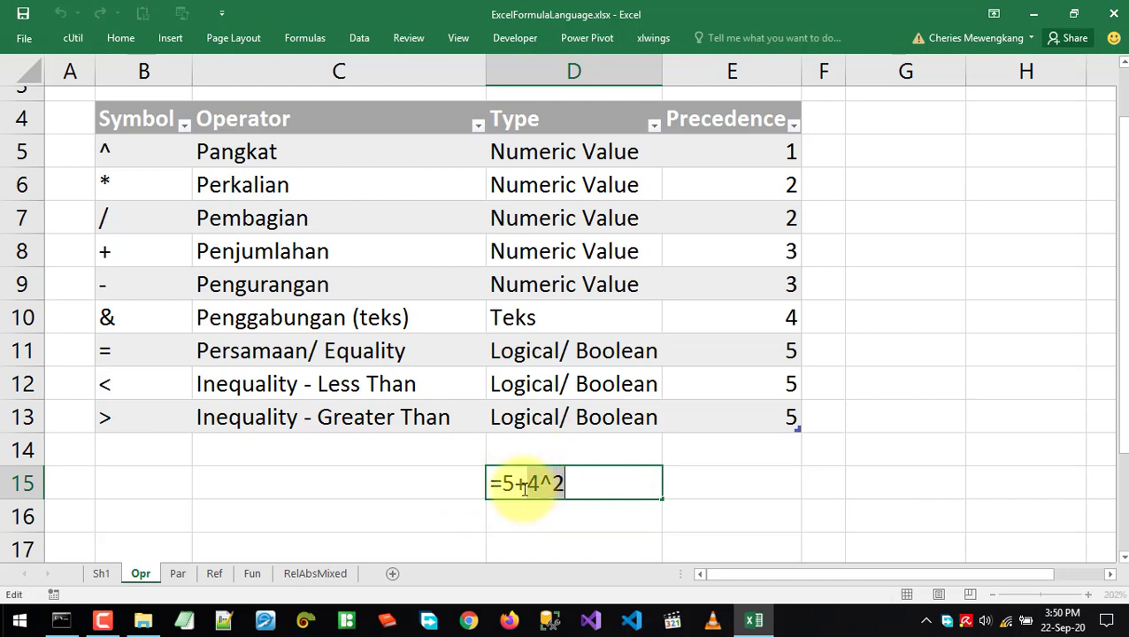
left_click_drag(503, 482, 542, 480)
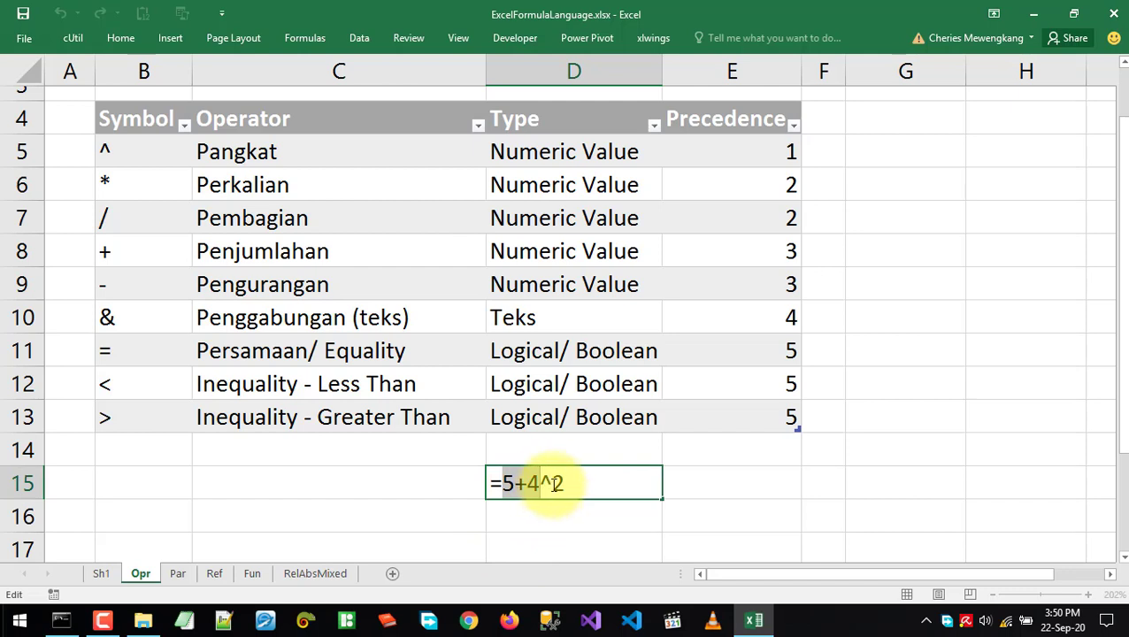
key("Return")
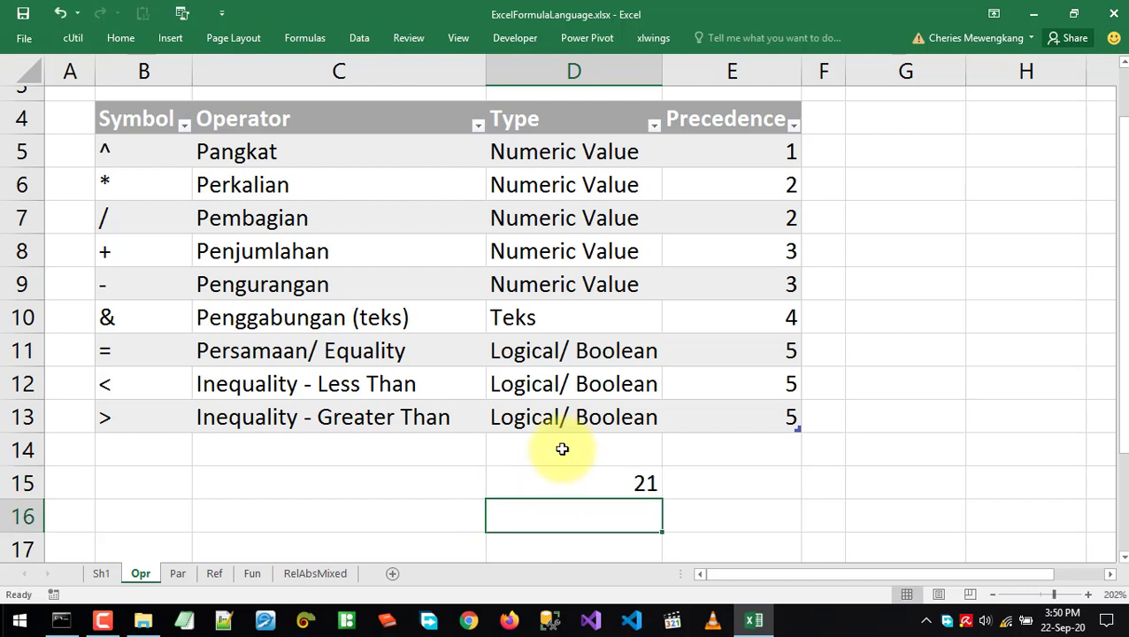
left_click_drag(690, 163, 675, 413)
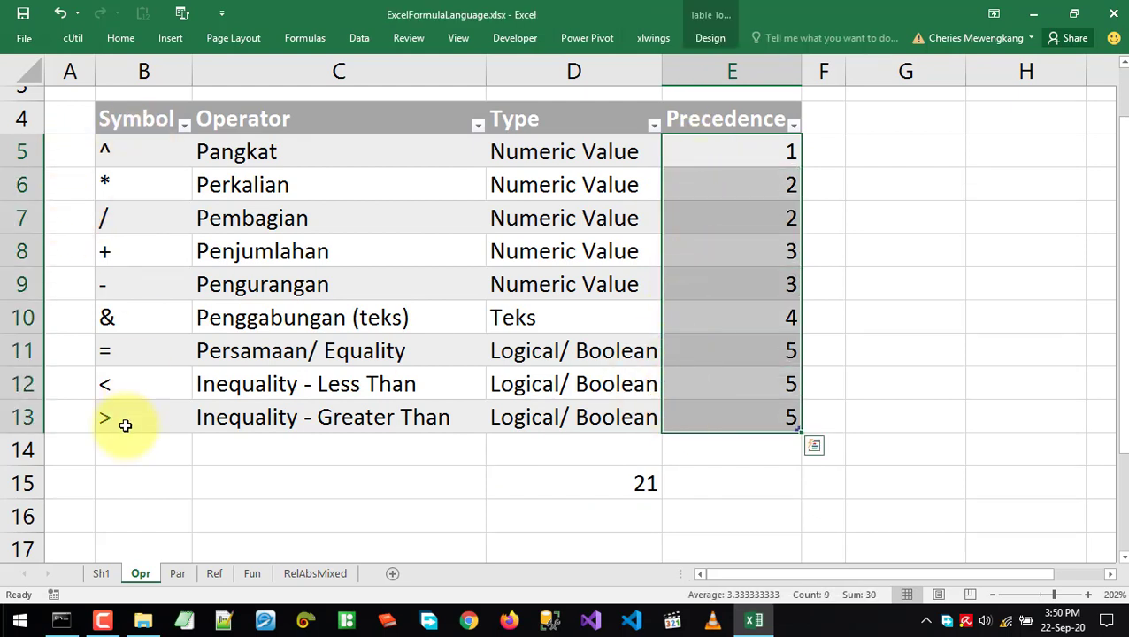
Clear cell D15 and enter the multiplication formula =3*2 there
left_click(540, 489)
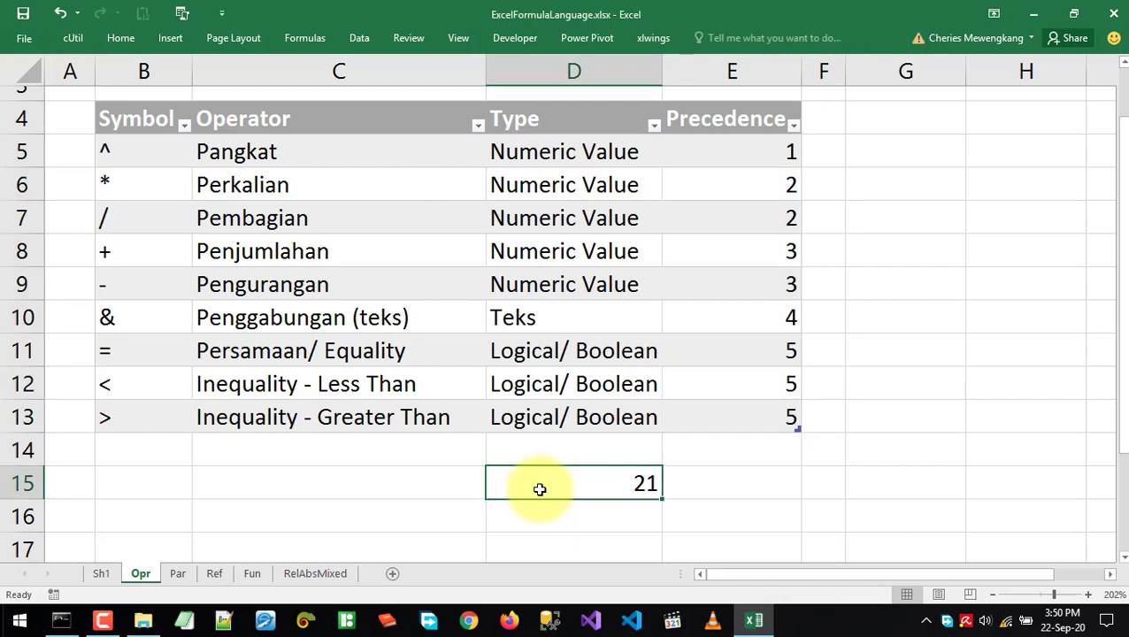
key("Delete")
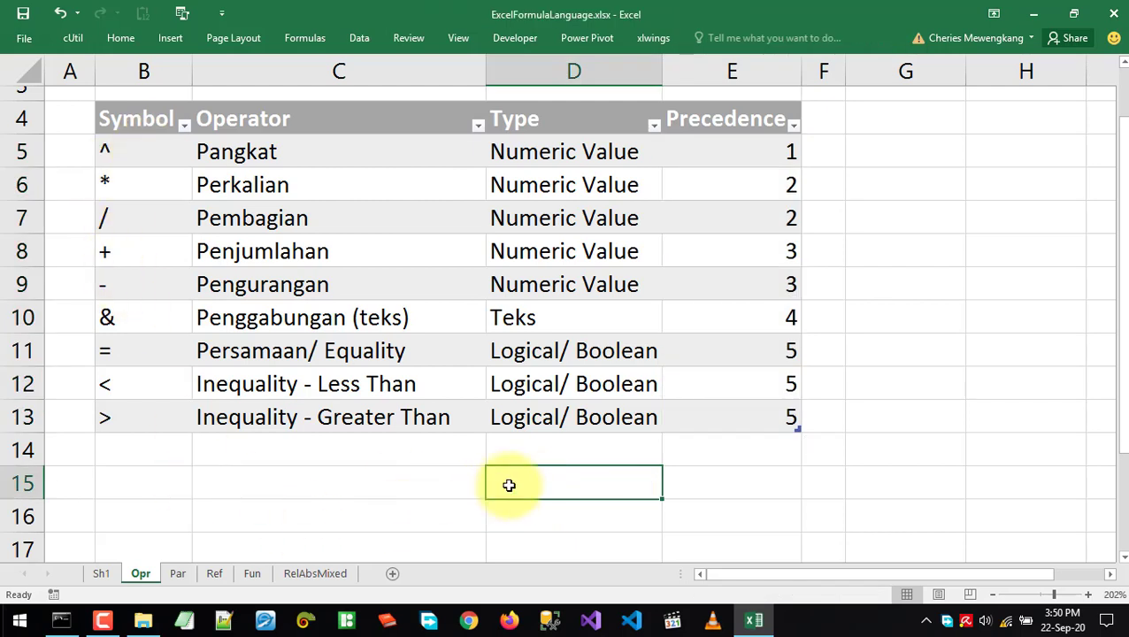
type("=3*")
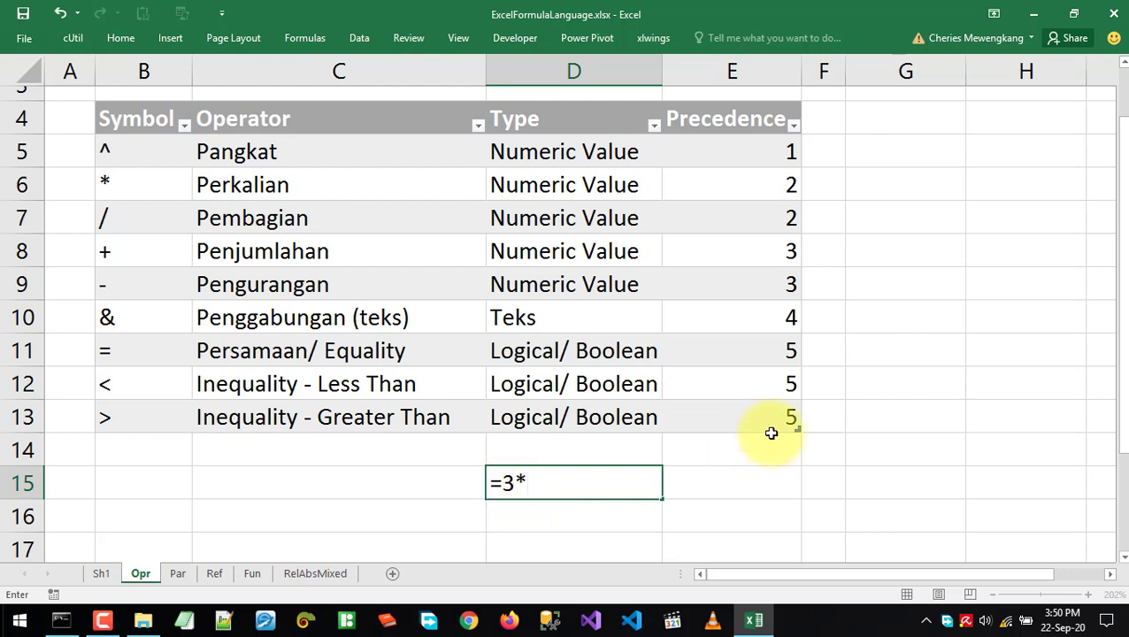
type("2")
key("Return")
key("Up")
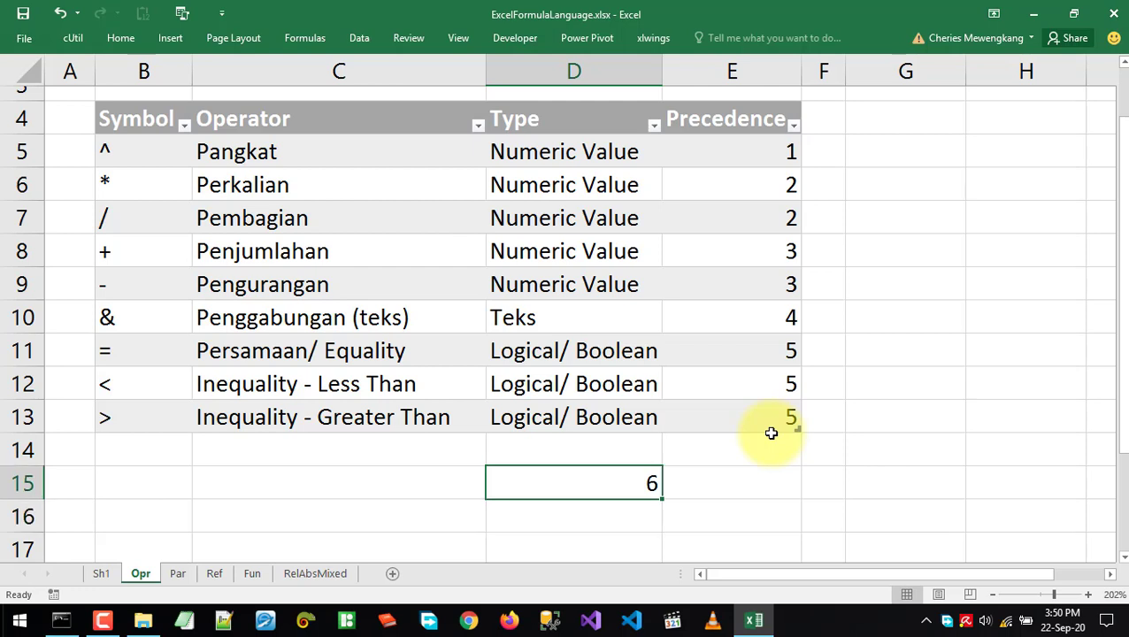
Clear cell D15 and enter the division formula =20/4 there
key("Delete")
type("=20/")
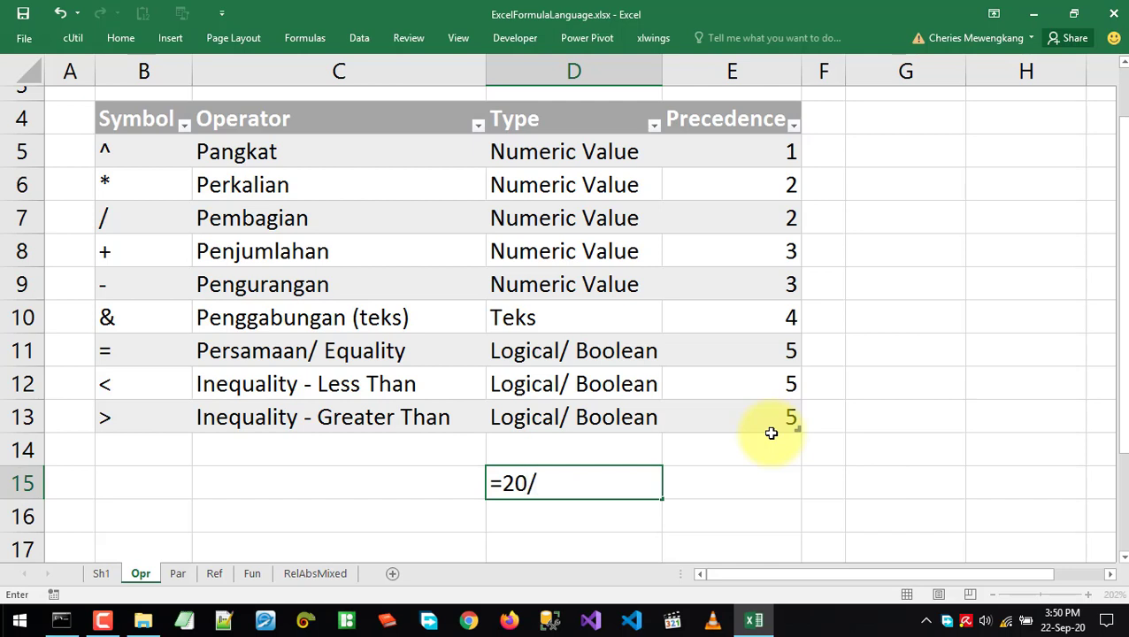
type("4")
key("Return")
key("Up")
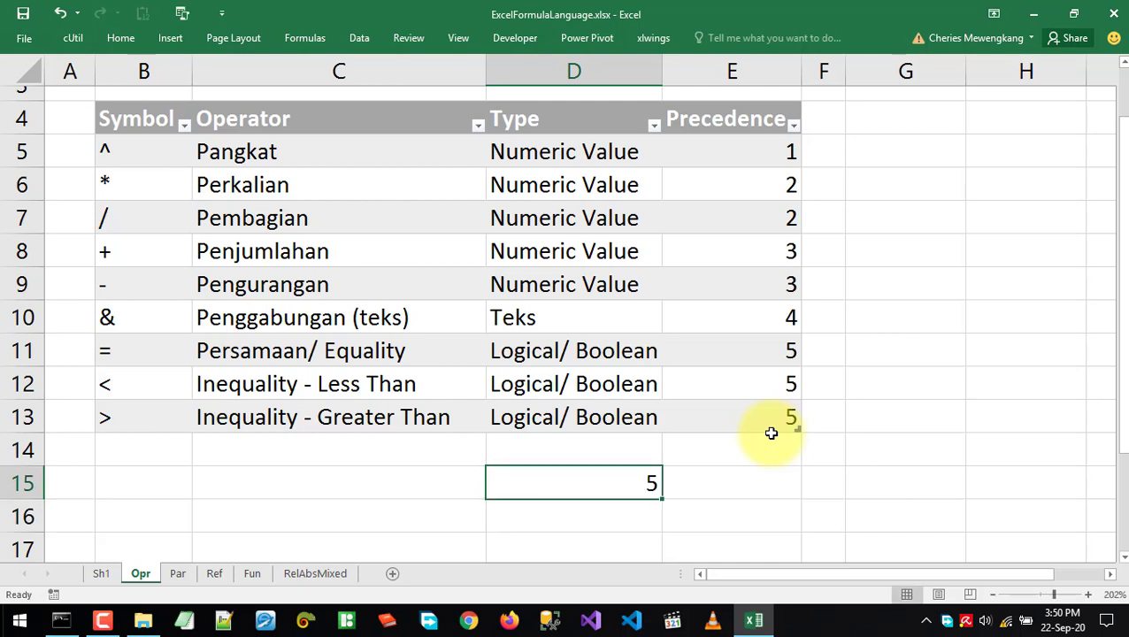
key("F2")
key("Escape")
Replace the content of D15 with the equality comparison =20=20
key("Delete")
type("=")
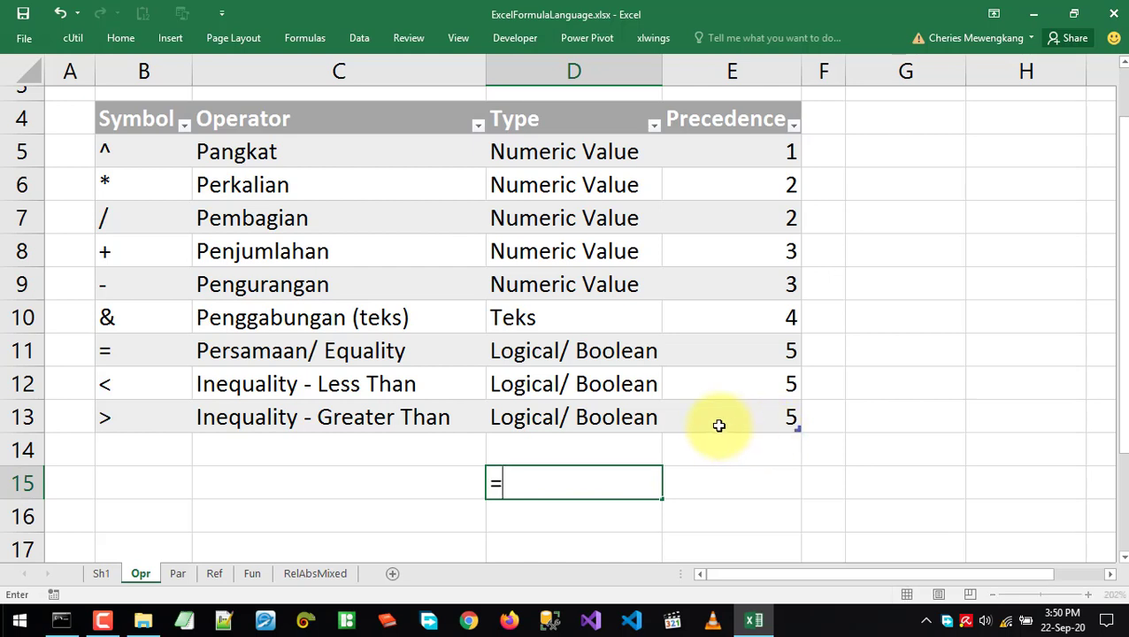
type("2")
key("BackSpace")
key("BackSpace")
type("=20=20")
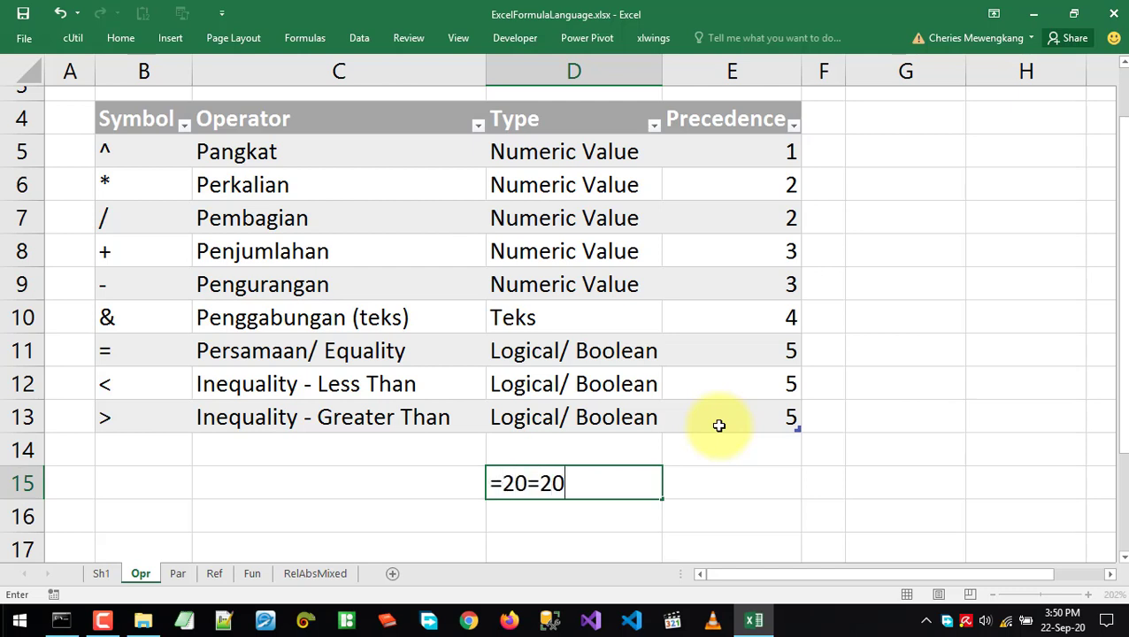
key("Return")
key("Up")
Edit the equality comparison in D15 to read =20=21
key("F2")
key("BackSpace")
type("1")
key("Return")
key("Up")
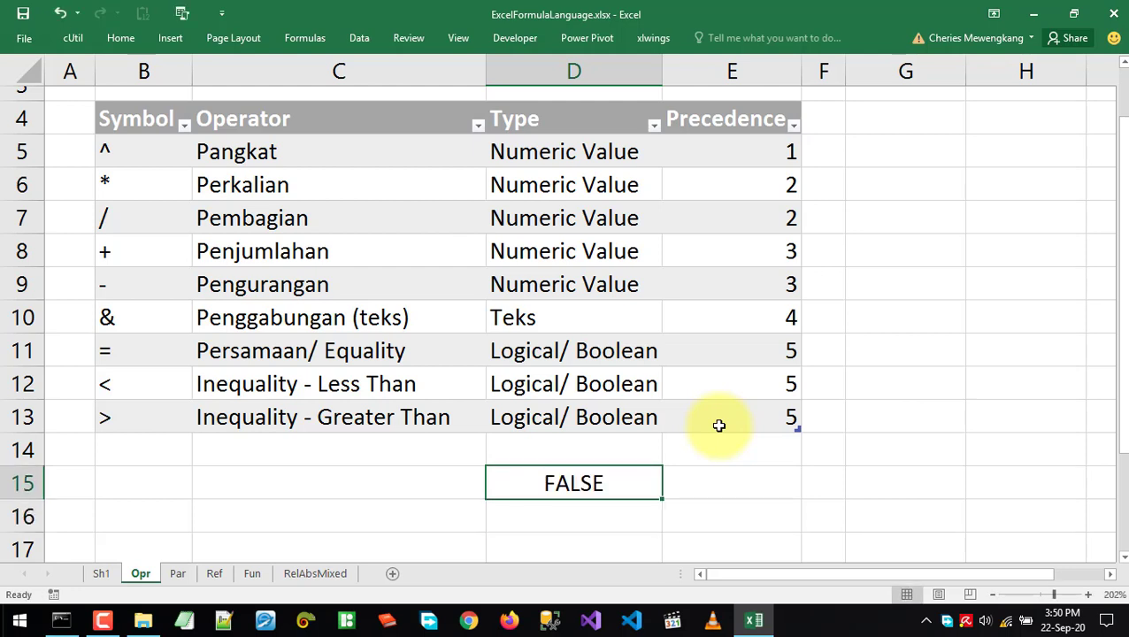
Clear cell D15 and enter the greater-than comparison =20>4 there
key("Delete")
type("=s")
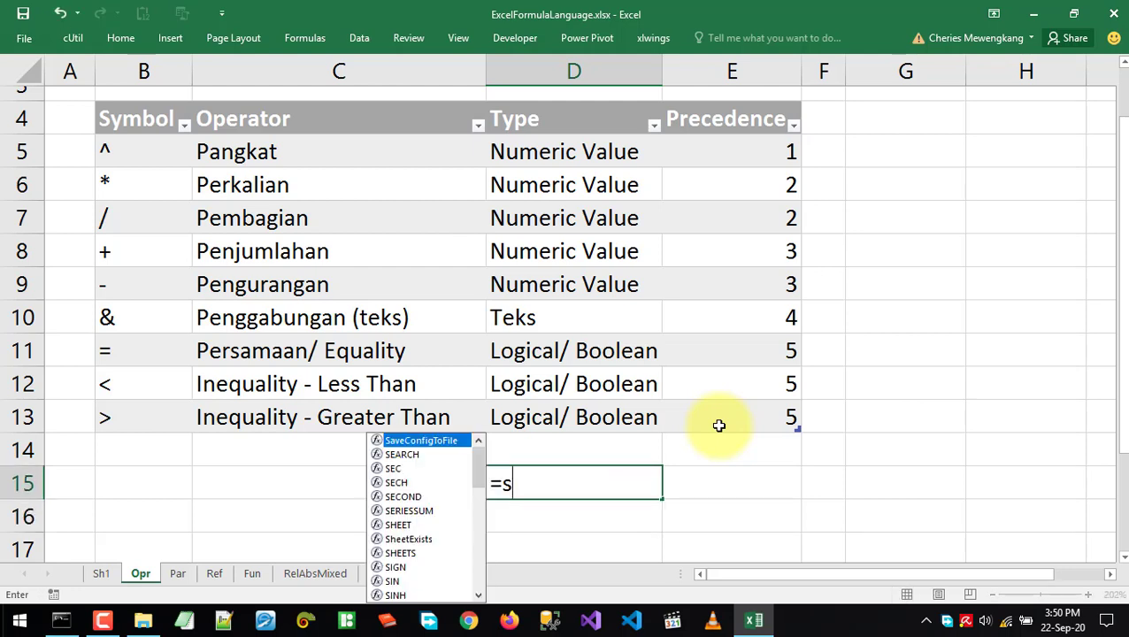
key("BackSpace")
type("20>")
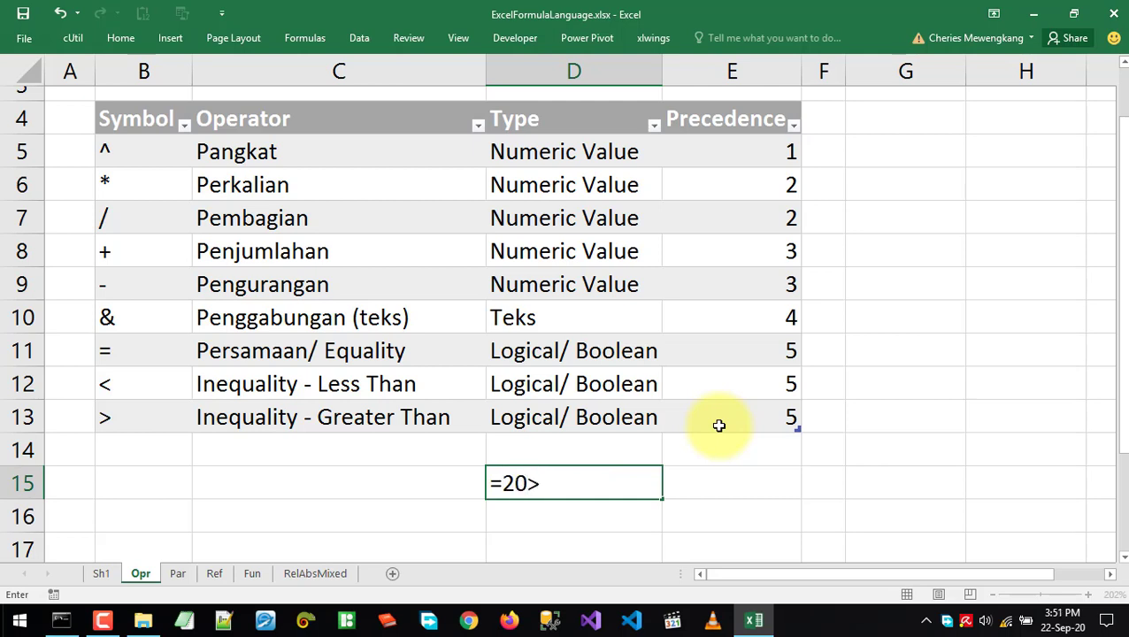
type("4")
key("Return")
key("Up")
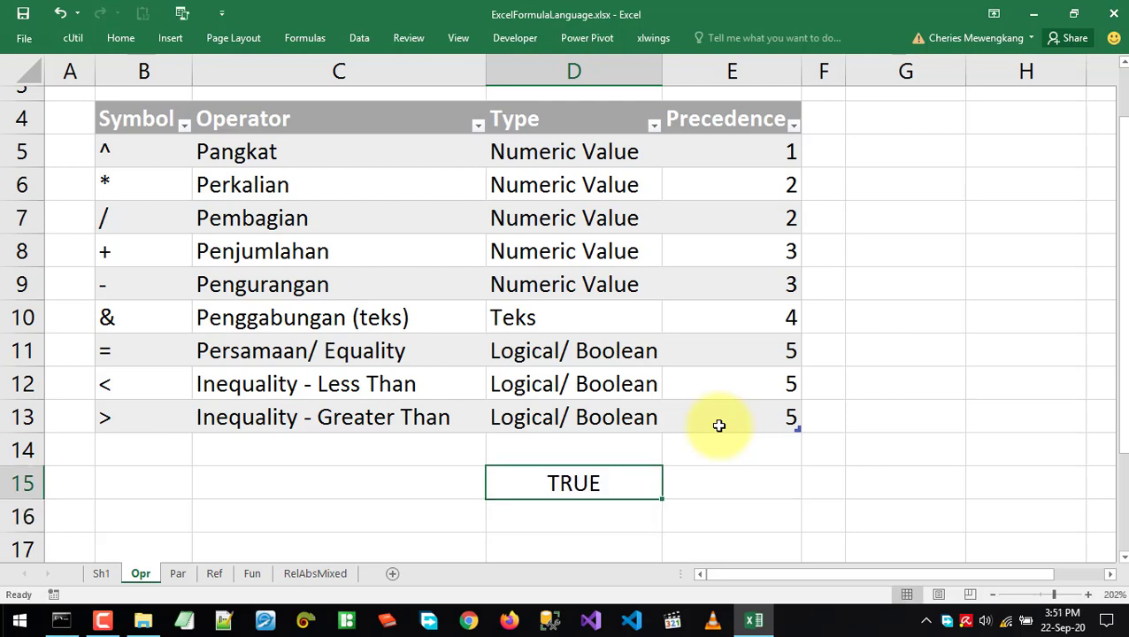
Change the greater-than comparison in D15 to =20>40
key("F2")
key("BackSpace")
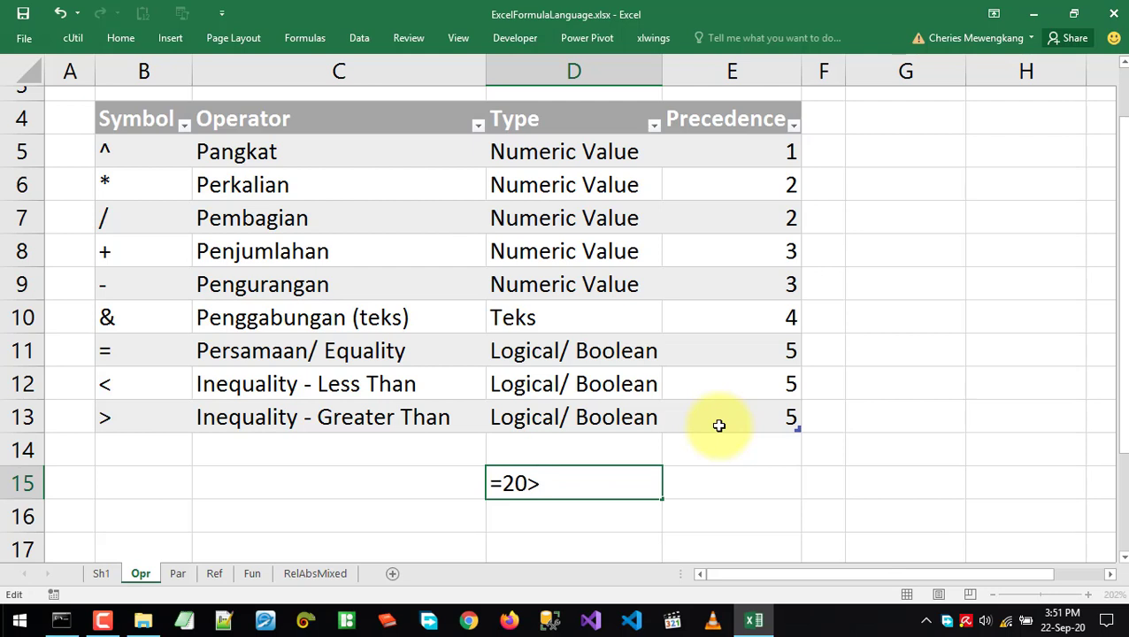
type("40")
key("Return")
key("Up")
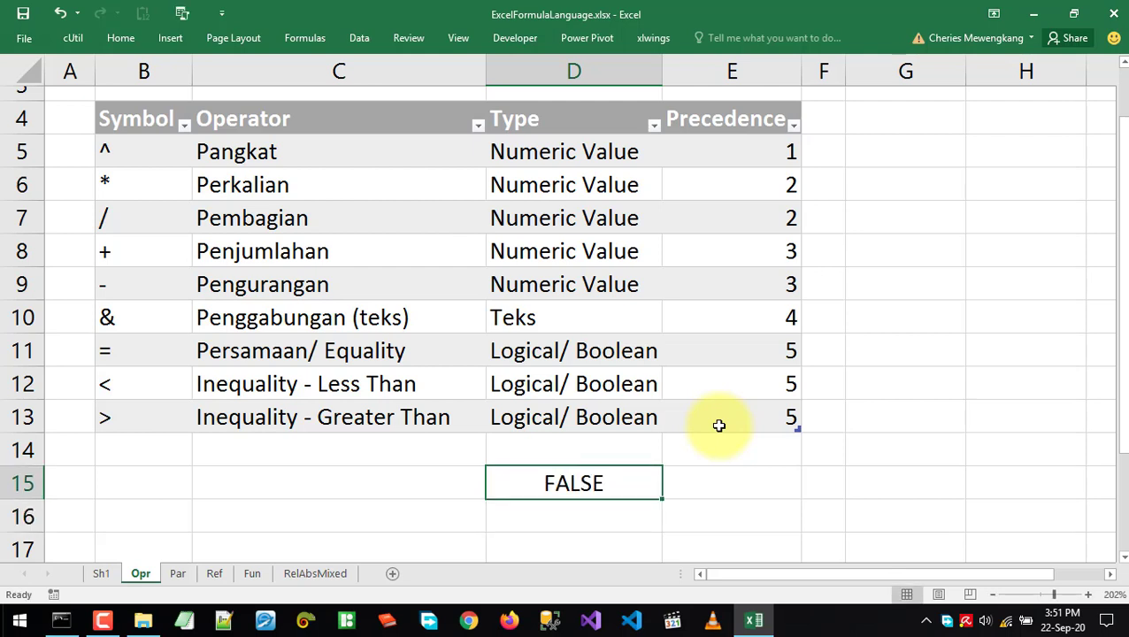
key("Delete")
type("\"")
key("BackSpace")
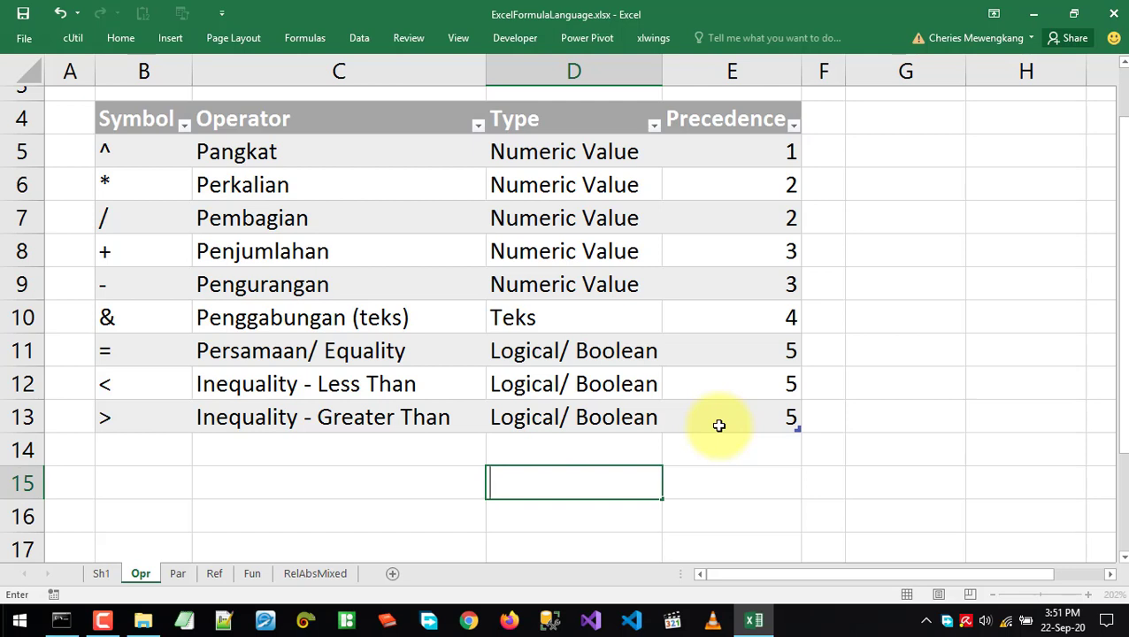
type("\"")
type("S")
key("BackSpace")
type("on")
key("BackSpace")
key("BackSpace")
type("Won")
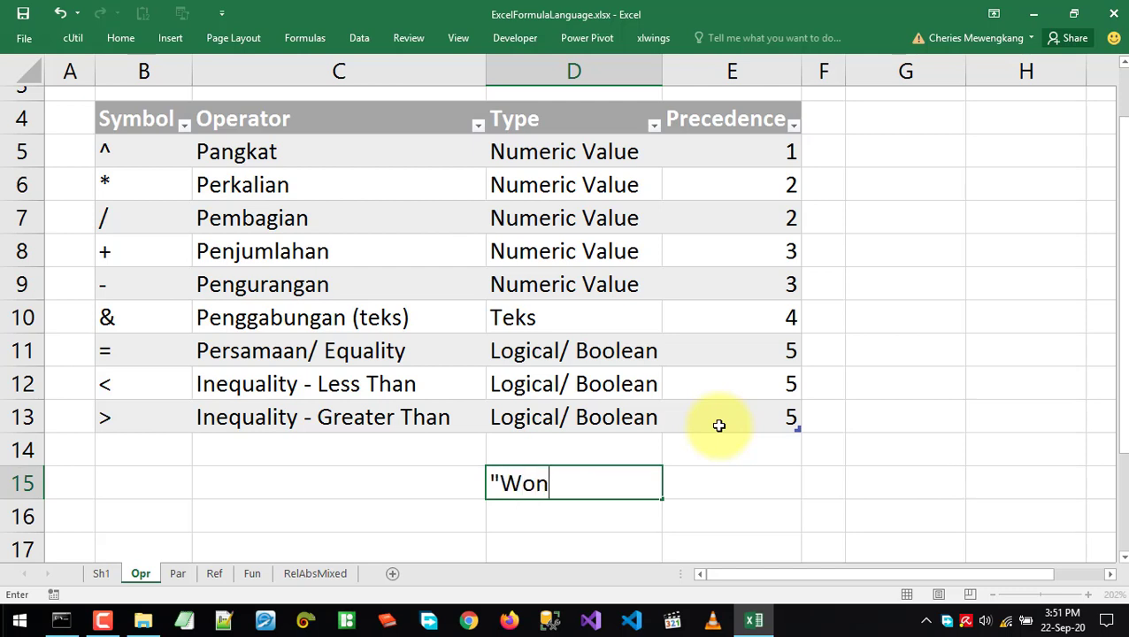
type("der Womand")
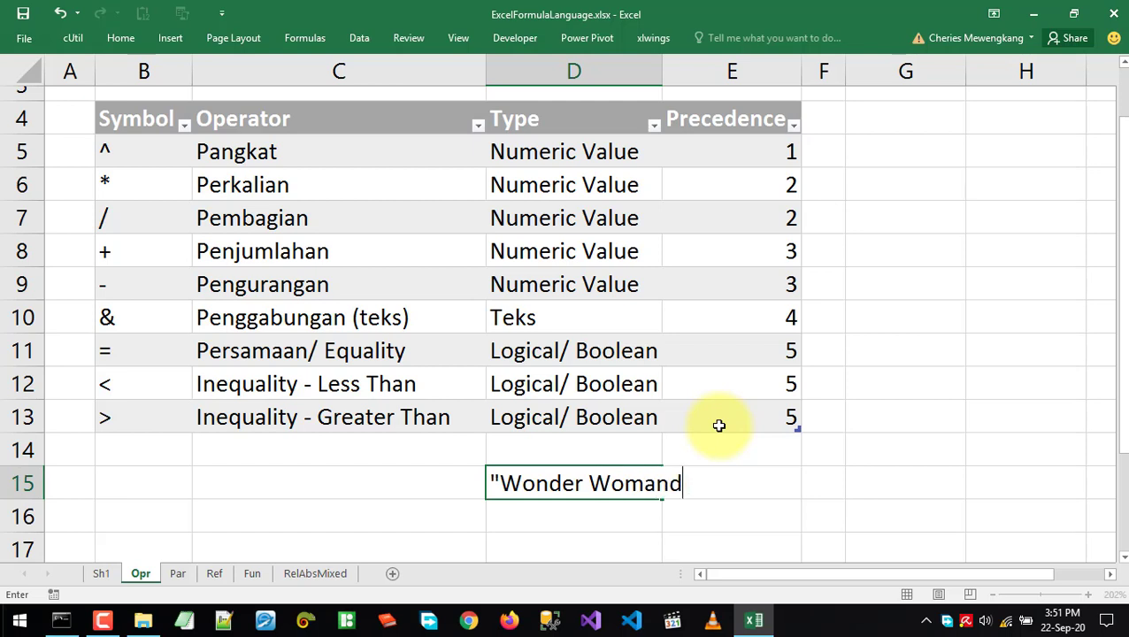
key("BackSpace")
key("Escape")
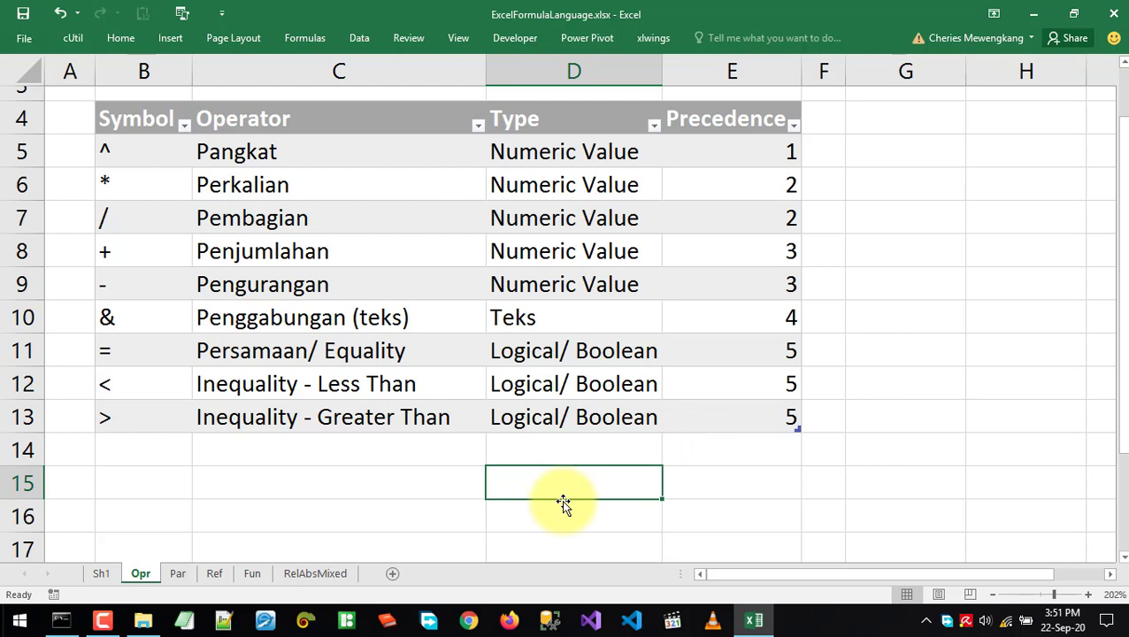
Enter the text Wonder in cell D15 and Woman in cell D16
type("Wonder")
key("Return")
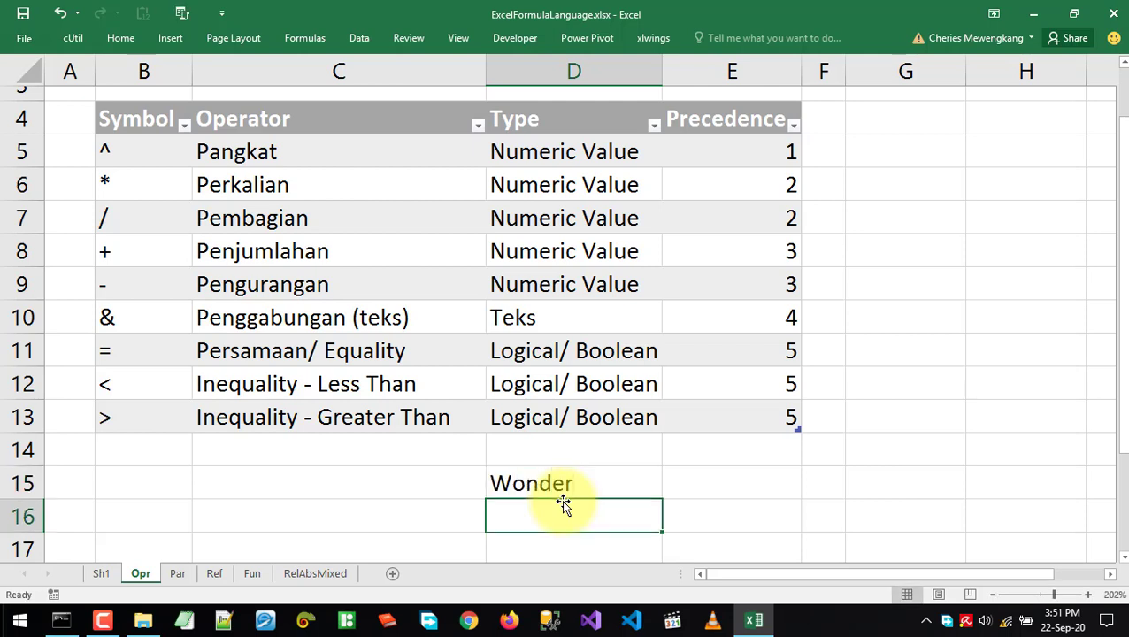
type("Wona")
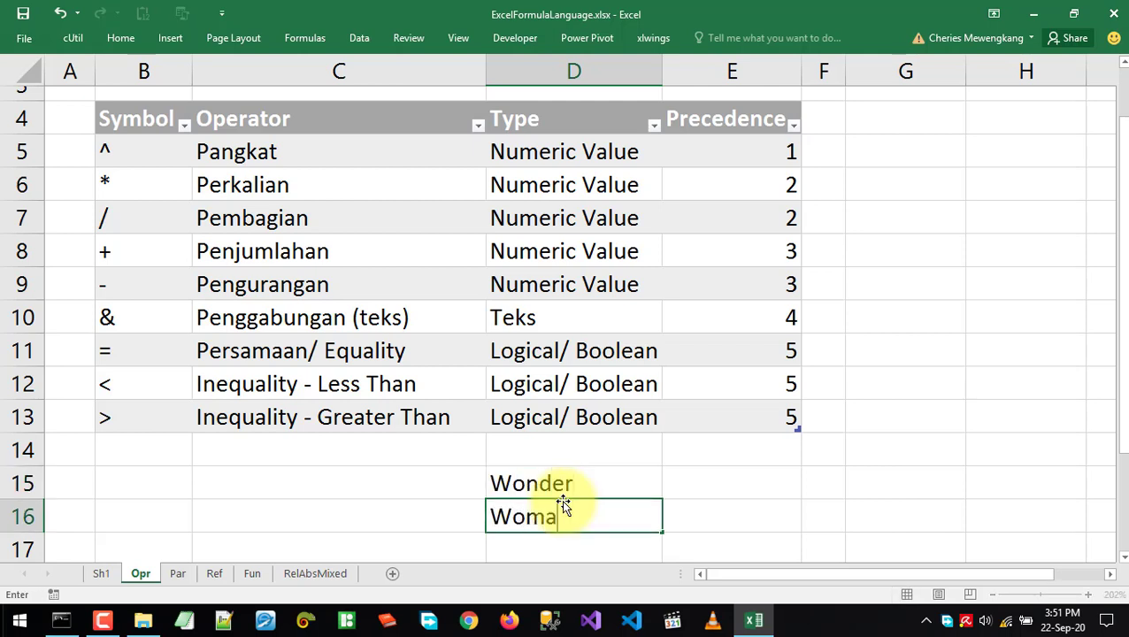
type("n")
key("Return")
key("Up")
key("Up")
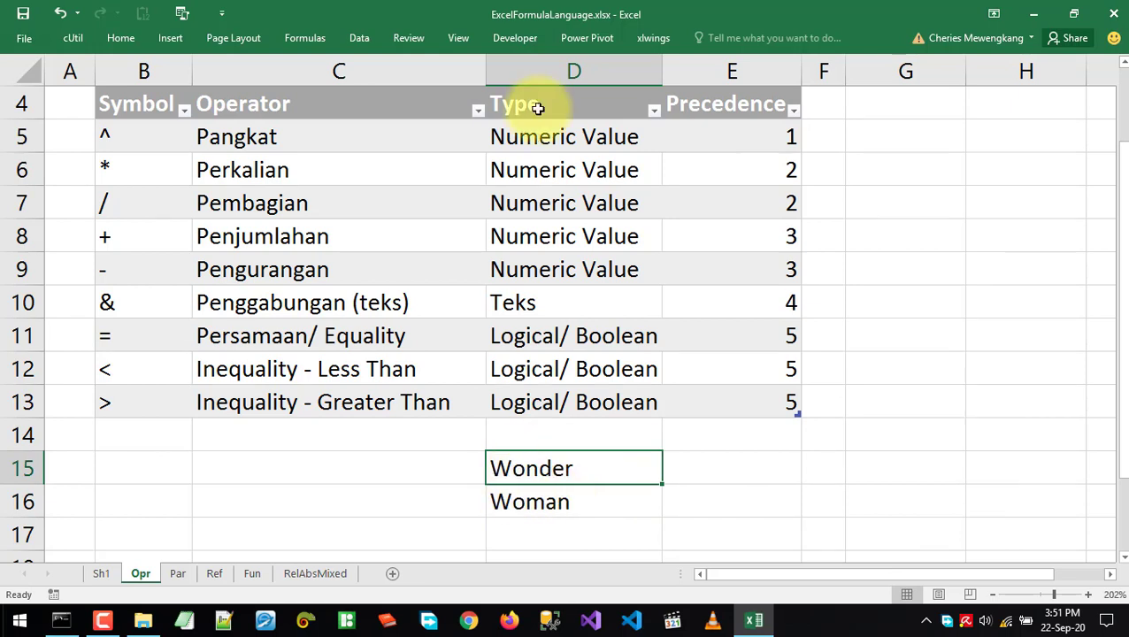
Join the two words in cell E15 with the text concatenation formula =D15&D16
left_click(540, 500)
left_click(721, 463)
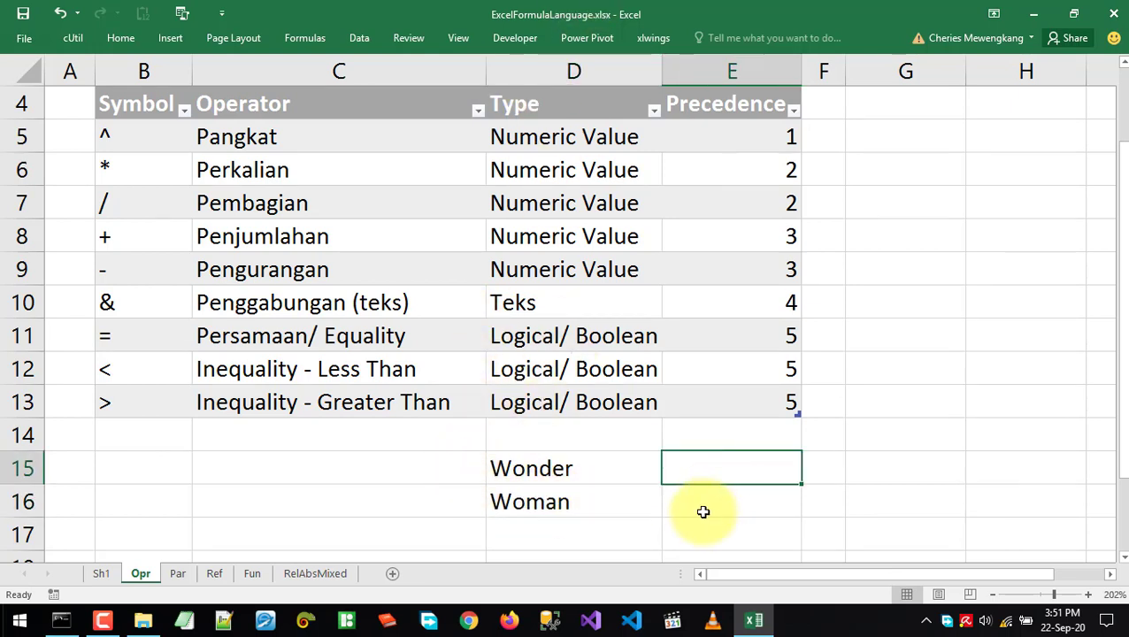
left_click_drag(504, 466, 527, 494)
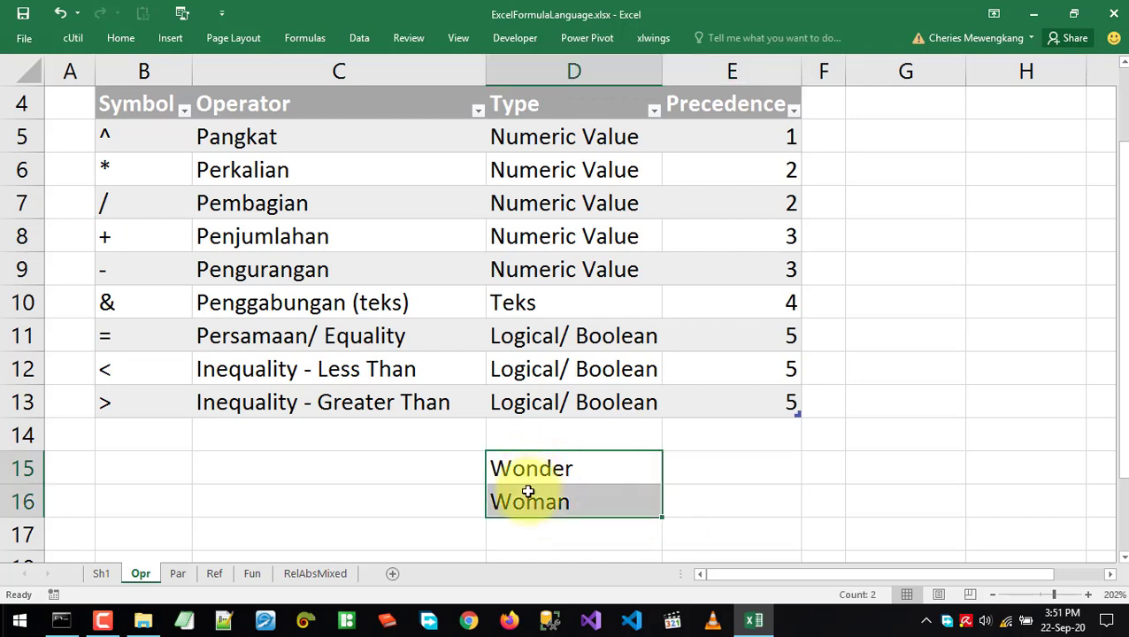
left_click(676, 477)
type("=")
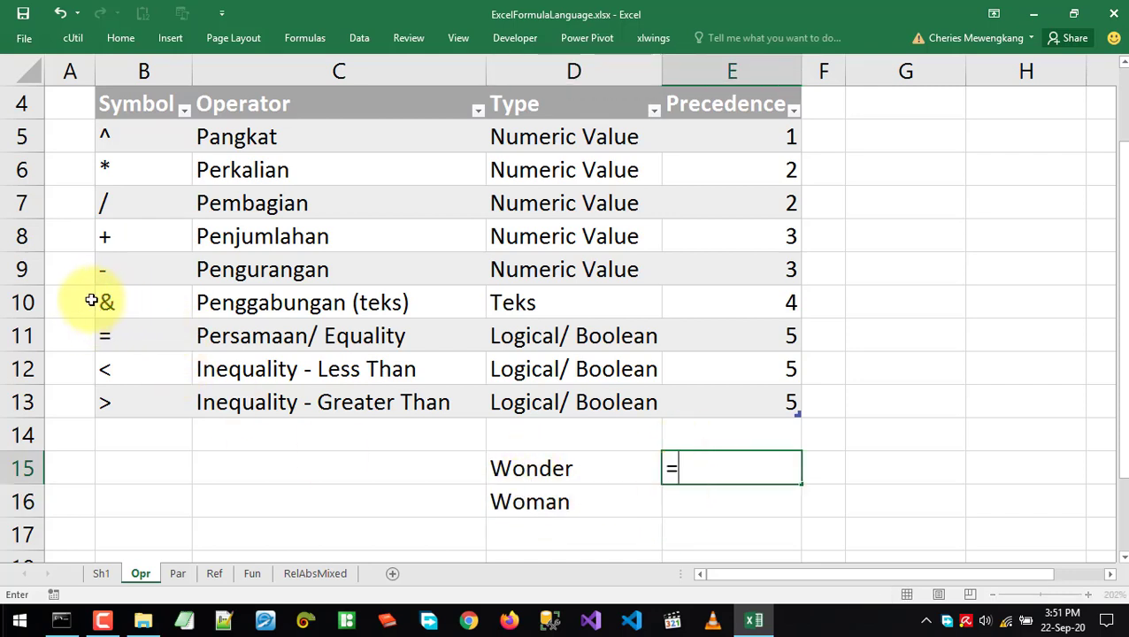
left_click(580, 464)
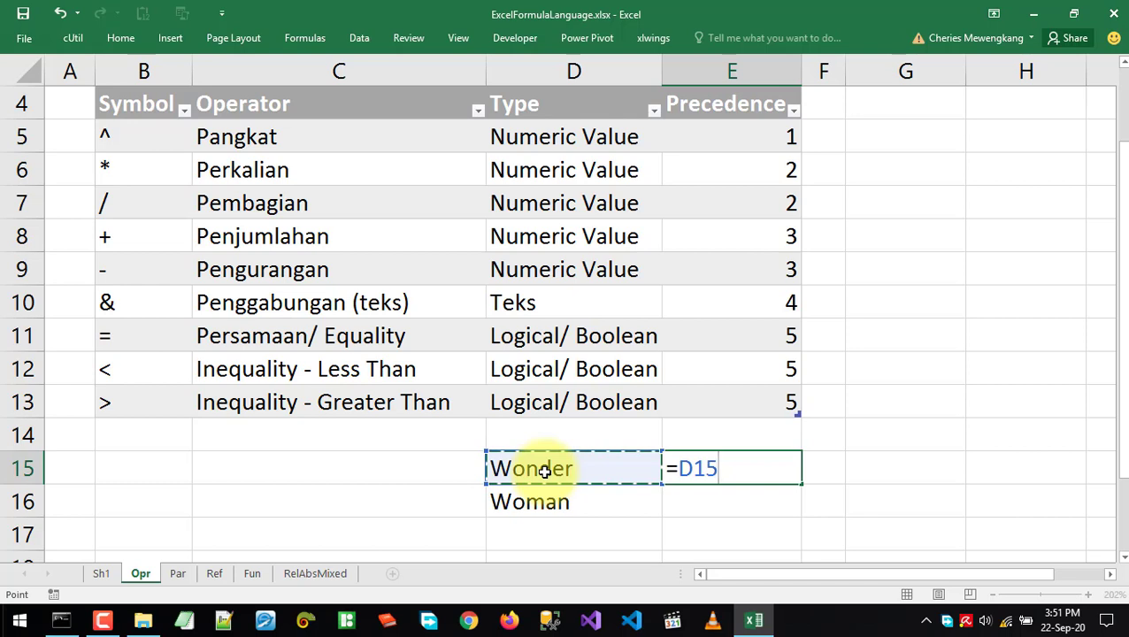
type("&")
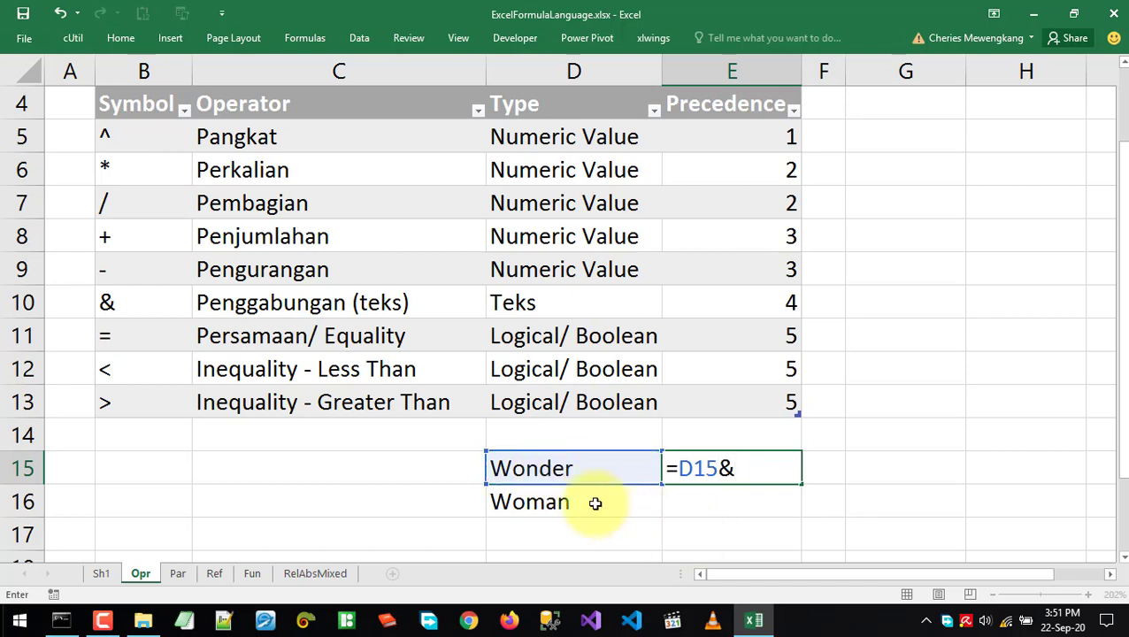
left_click(534, 501)
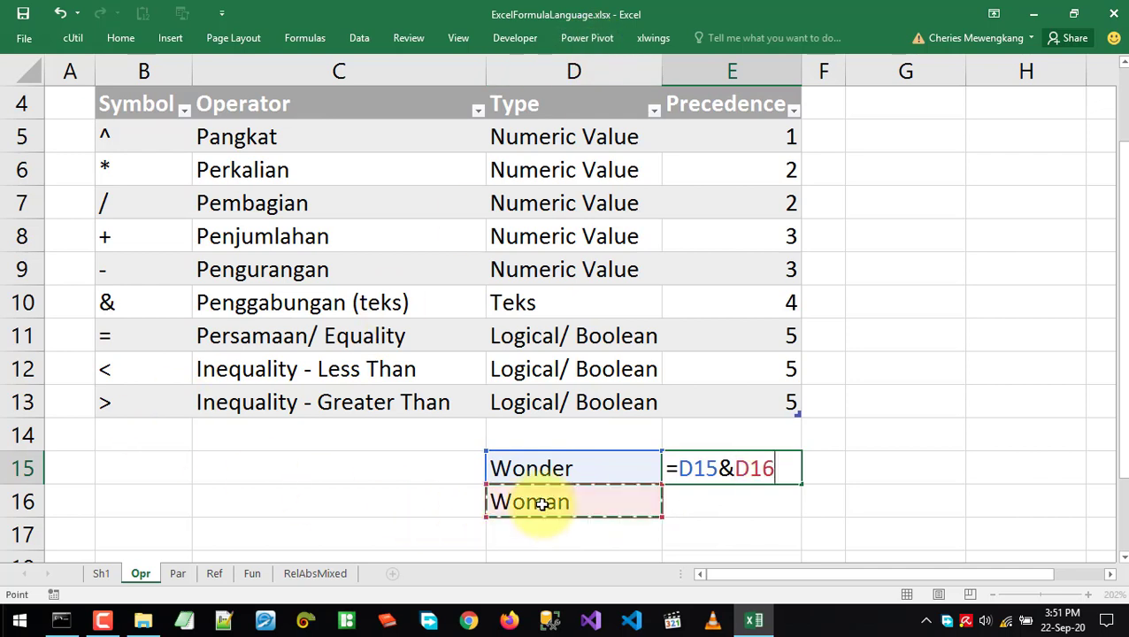
key("Return")
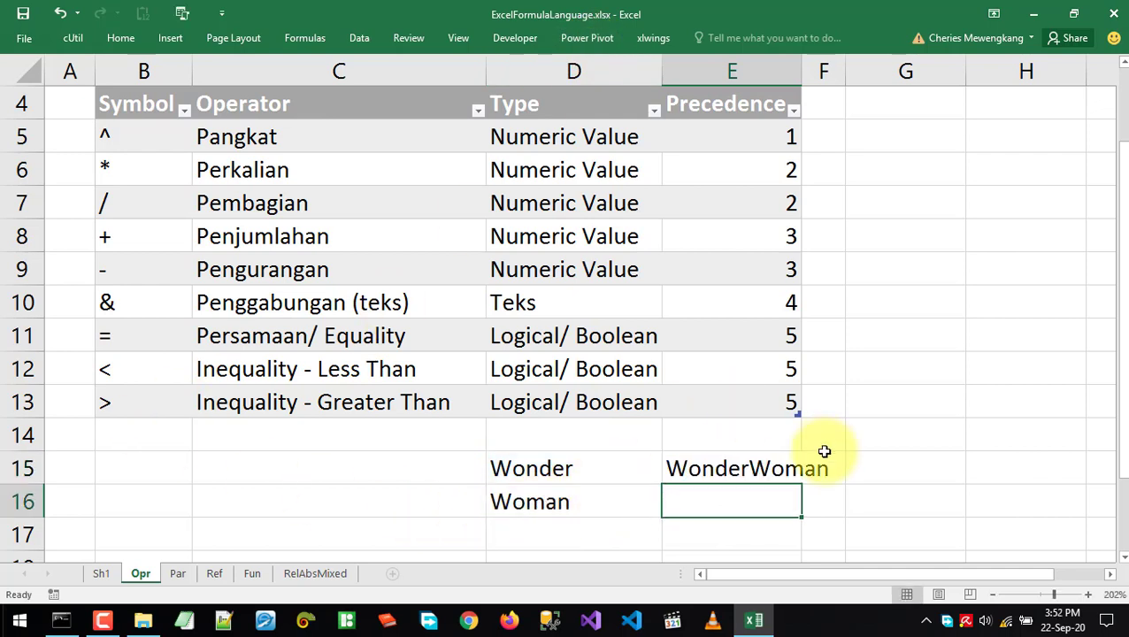
Insert a quoted space between the two references in E15, making the formula =D15&" "&D16
double_click(723, 469)
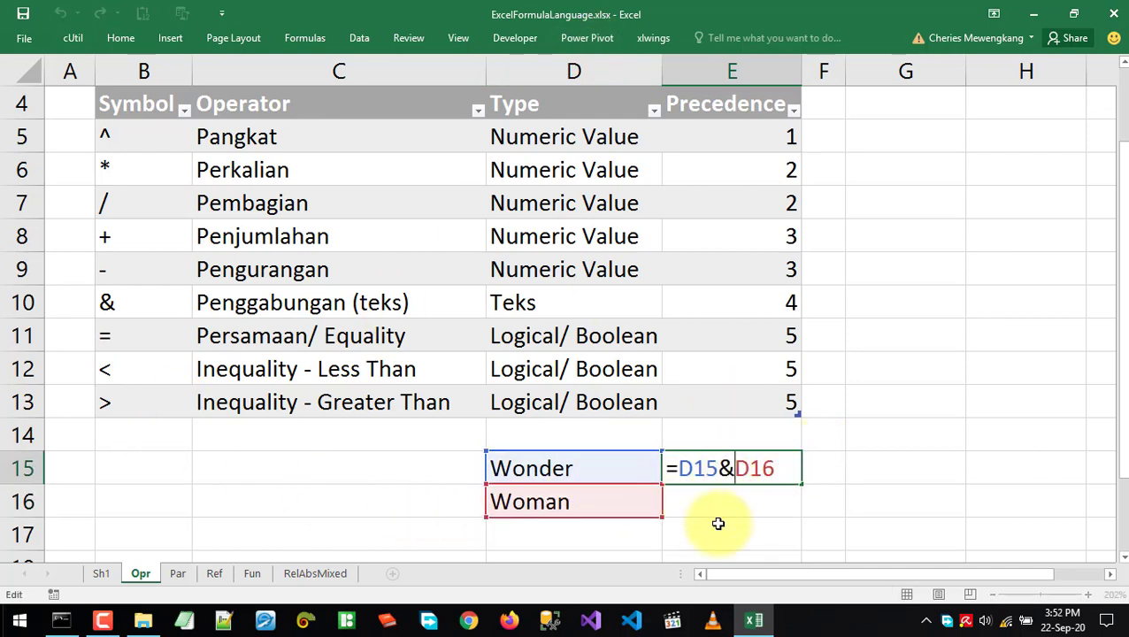
type("&")
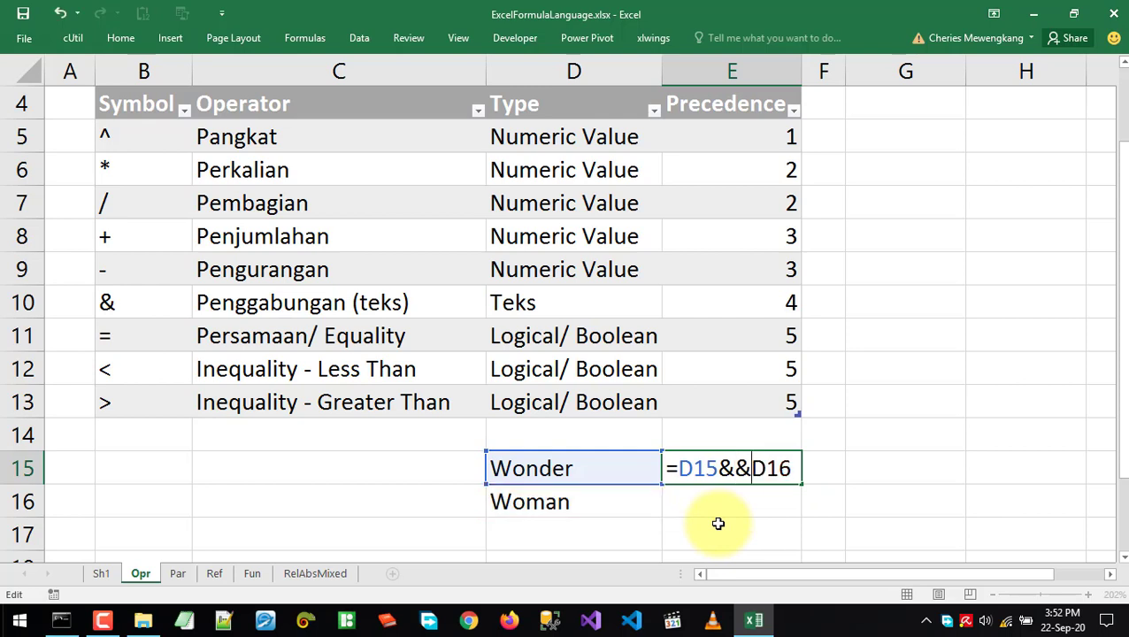
type("\" \"")
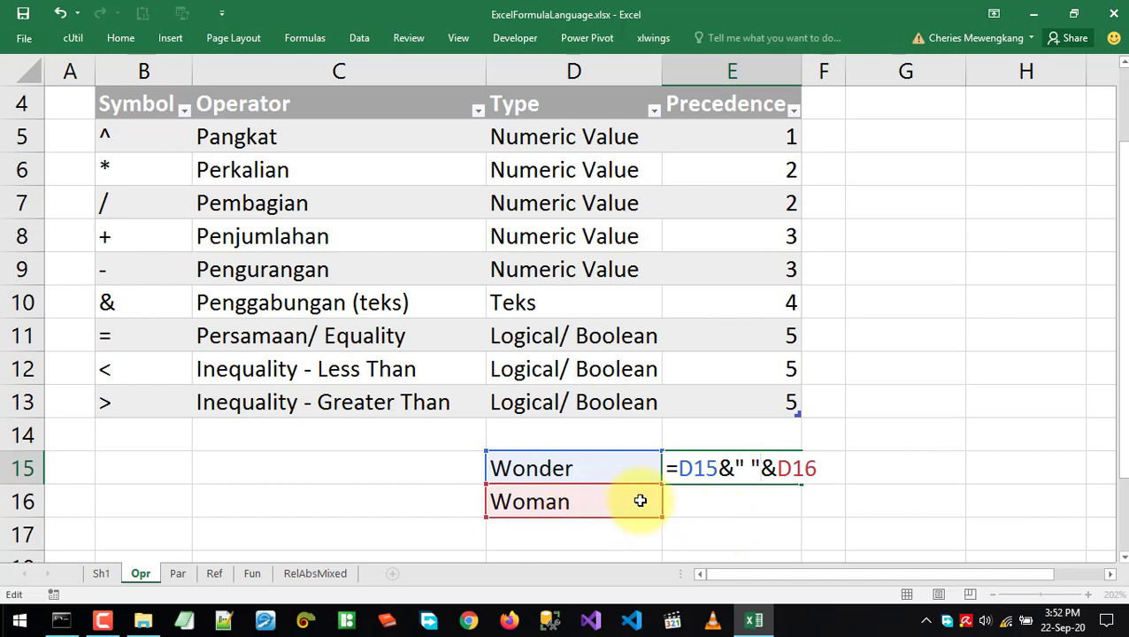
left_click(693, 468)
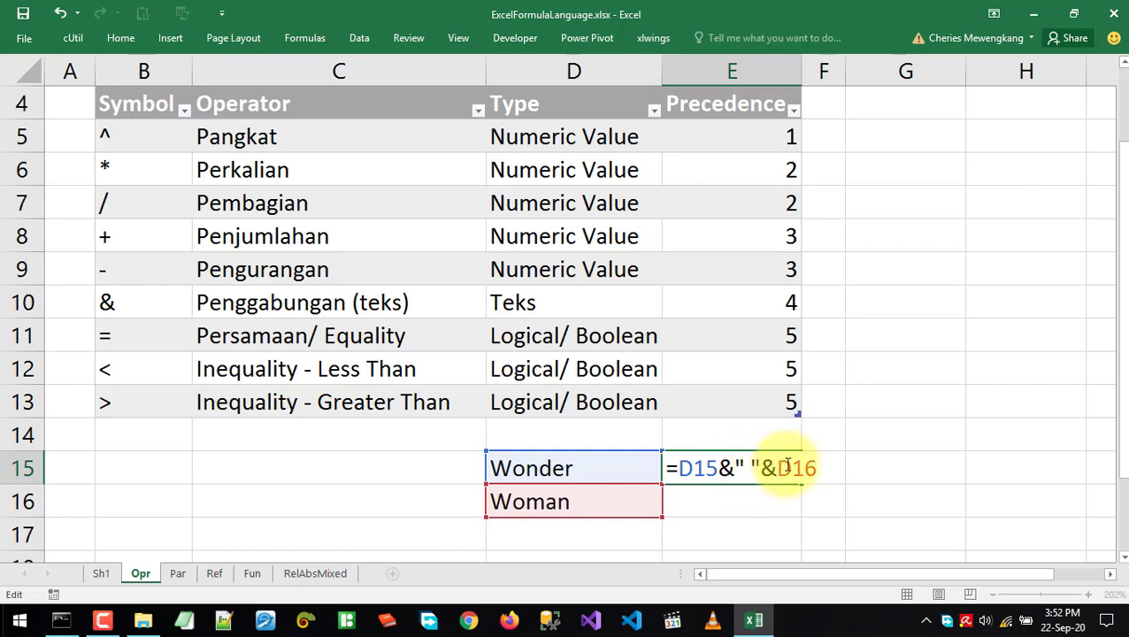
left_click_drag(776, 468, 816, 466)
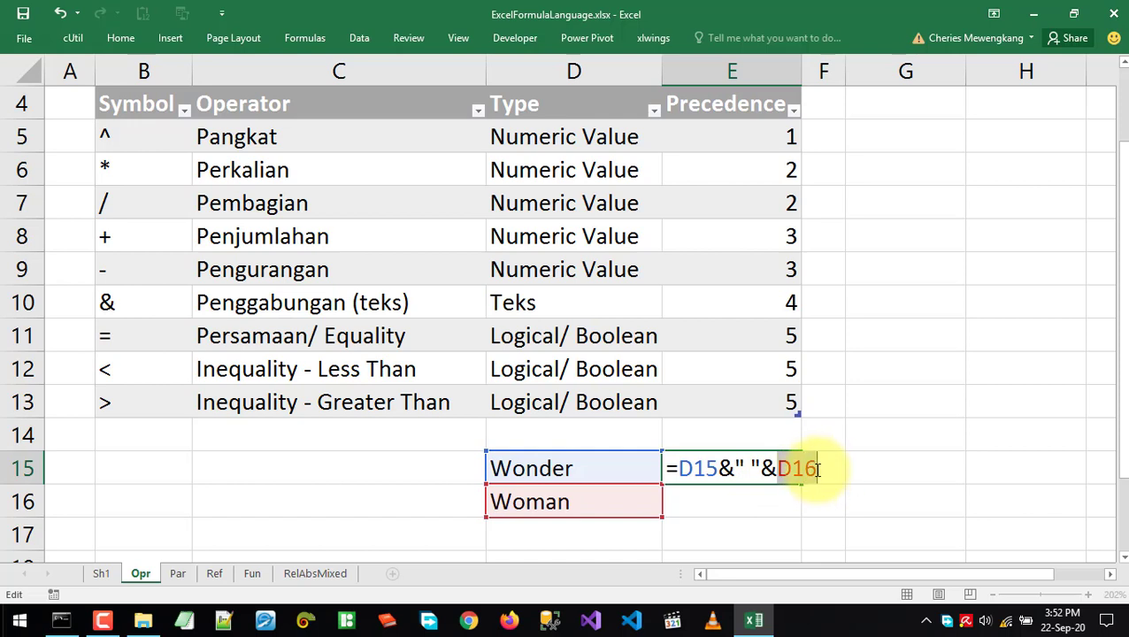
key("Return")
left_click(708, 470)
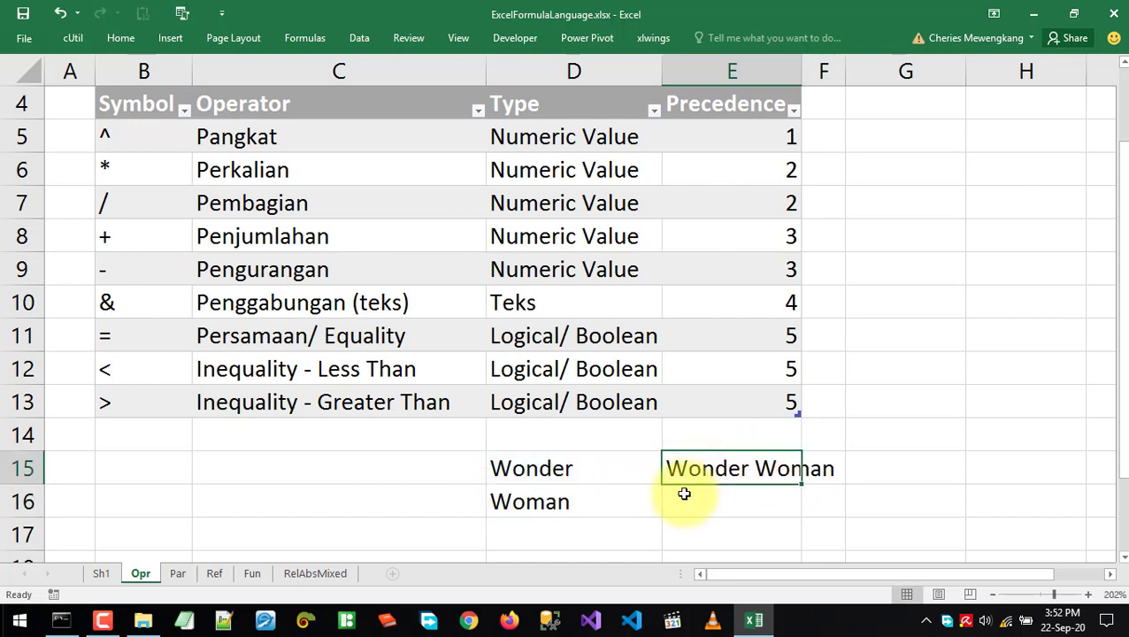
Delete the concatenation example from cells D14:F16 and return to the operator table
left_click_drag(508, 435, 569, 501)
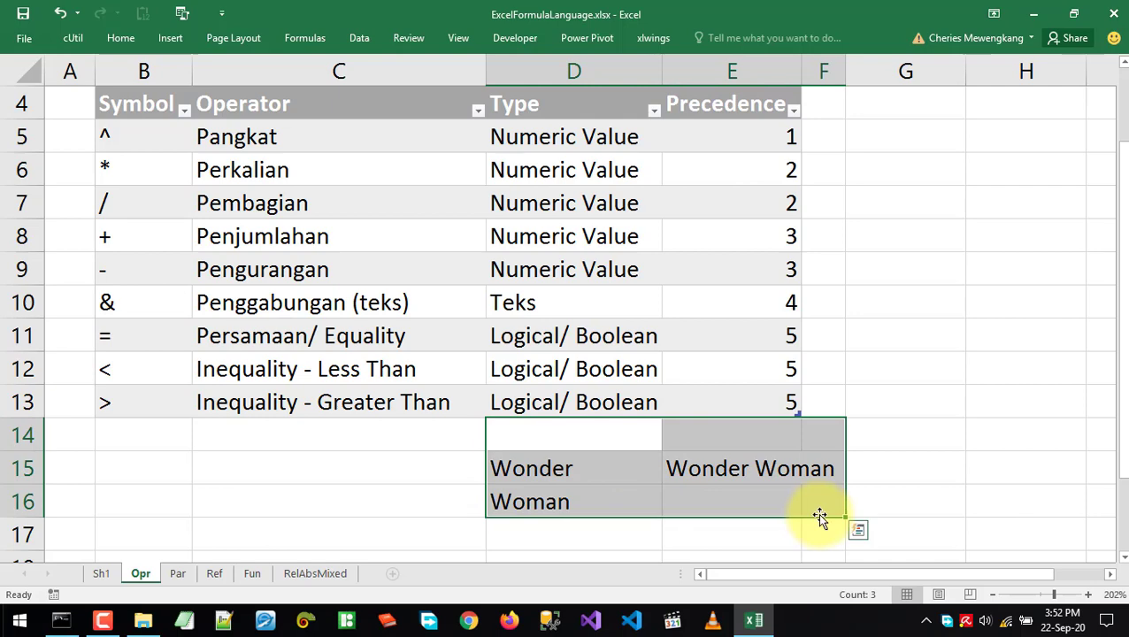
key("Delete")
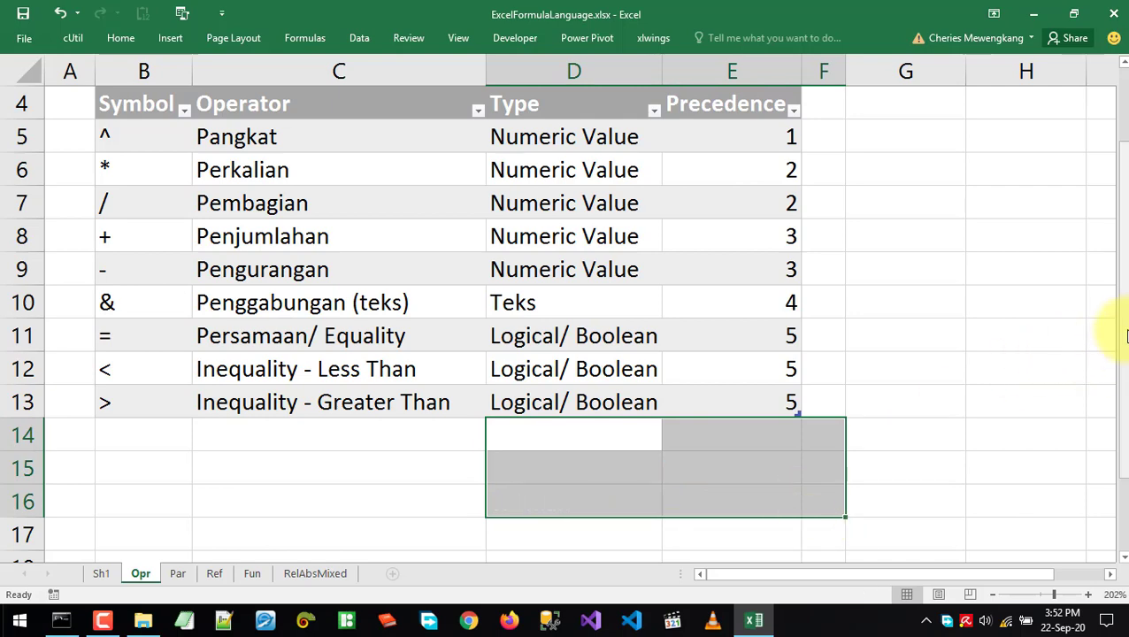
scroll(353, 272, "up", 1)
left_click(338, 265)
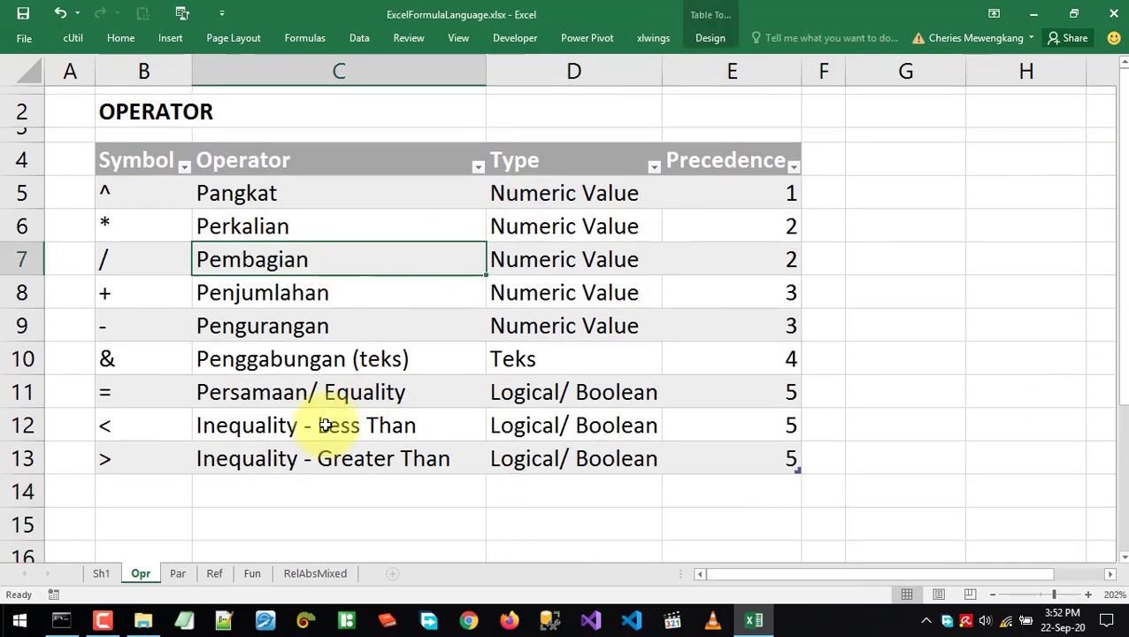
Switch to the Par sheet and enter the formula =SUM(G5:G7) in cell F7
left_click(177, 571)
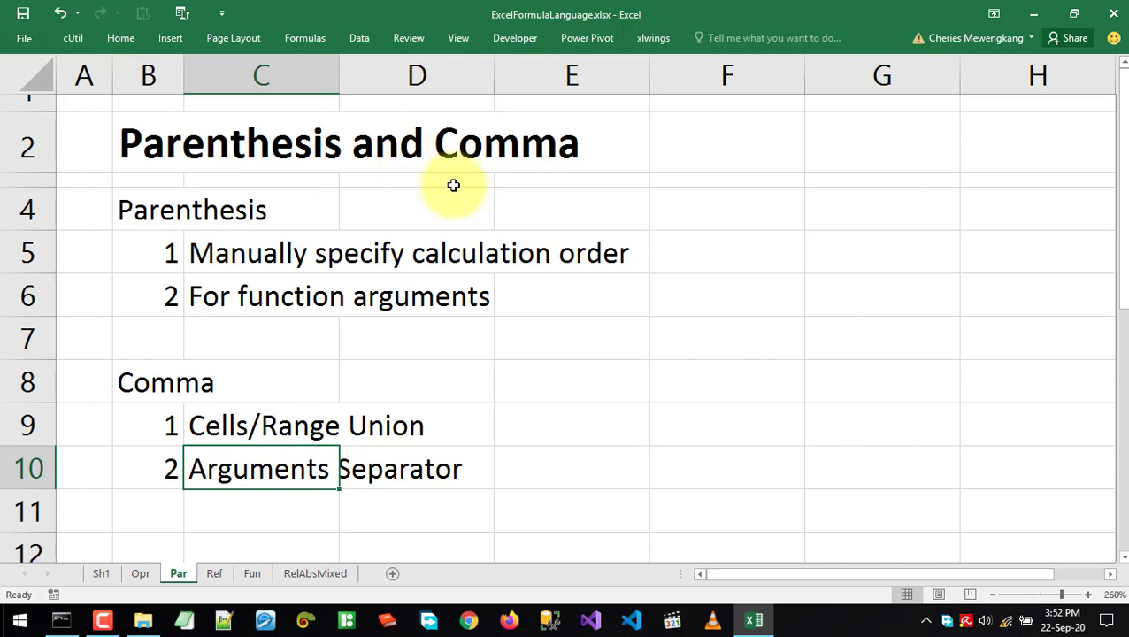
left_click(723, 355)
type("=")
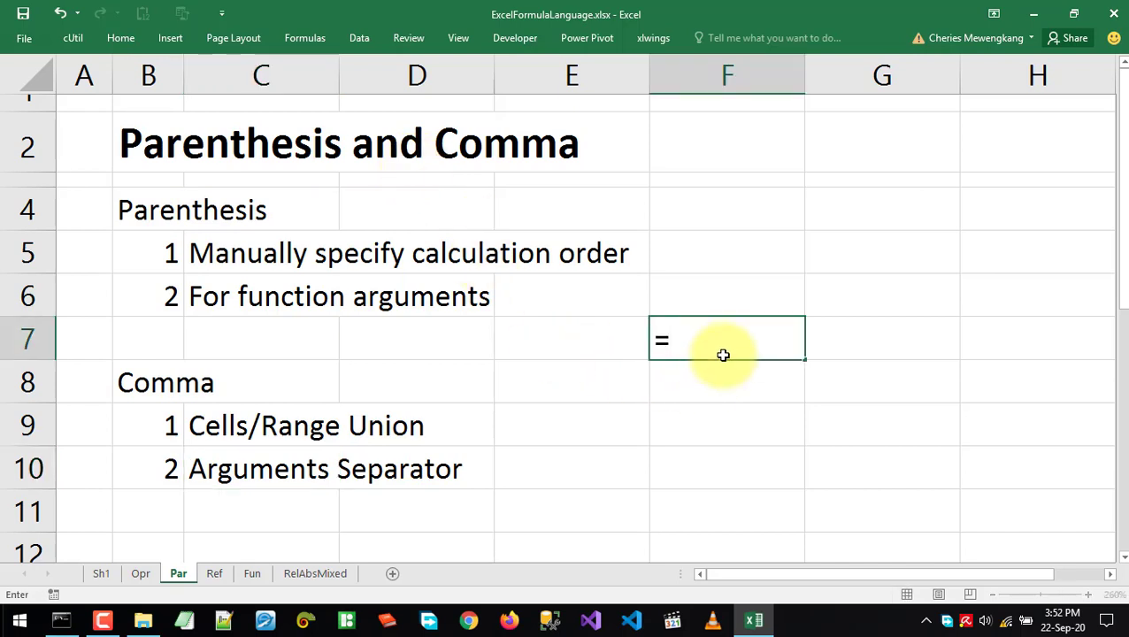
type("SUM()")
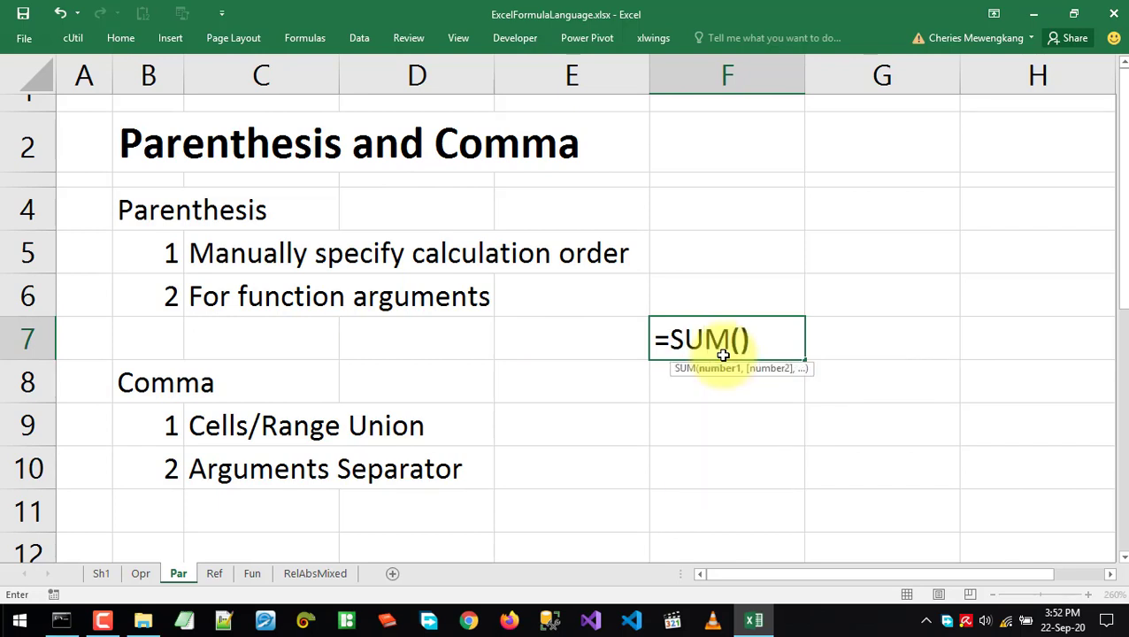
key("BackSpace")
left_click_drag(848, 254, 848, 332)
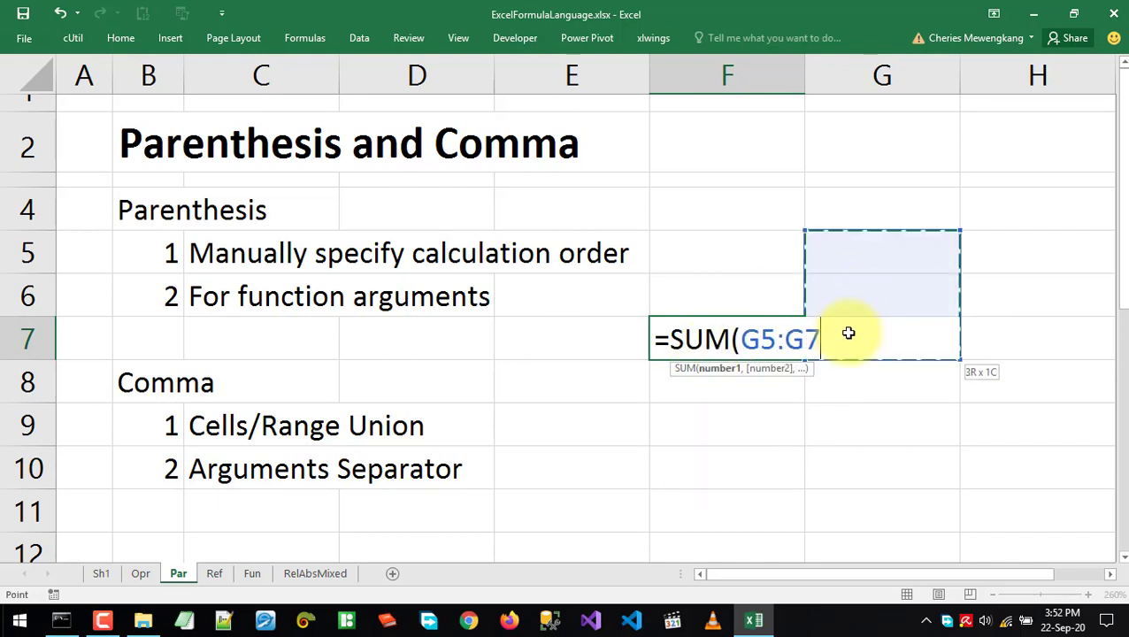
type(")")
key("Return")
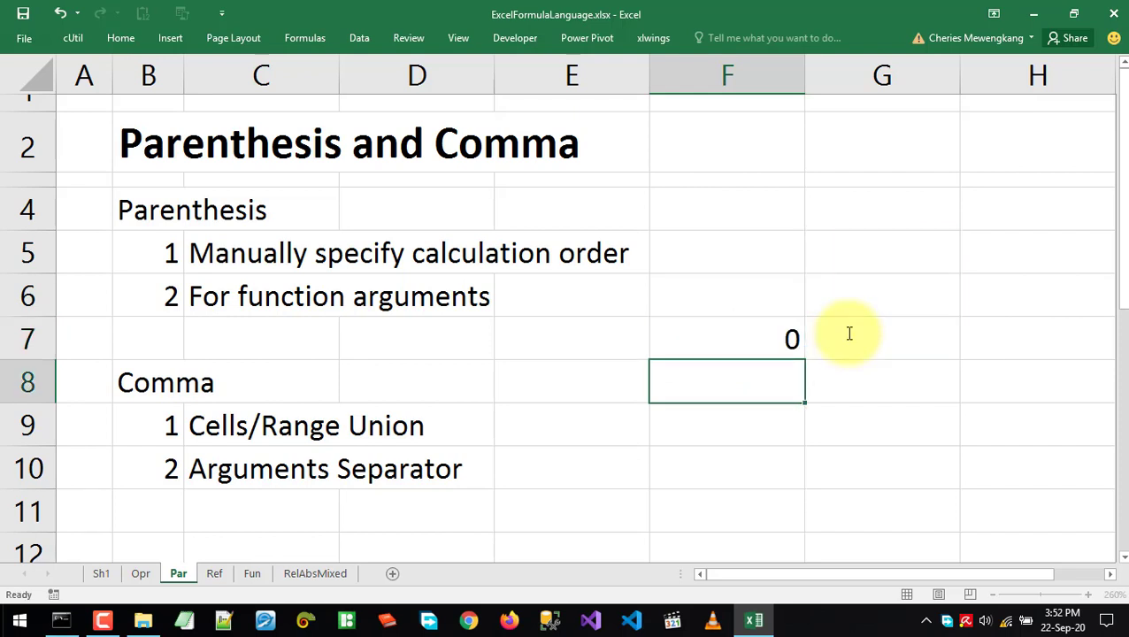
Examine the function name, the enclosing parentheses and the range argument of the SUM formula in cell F7
double_click(789, 336)
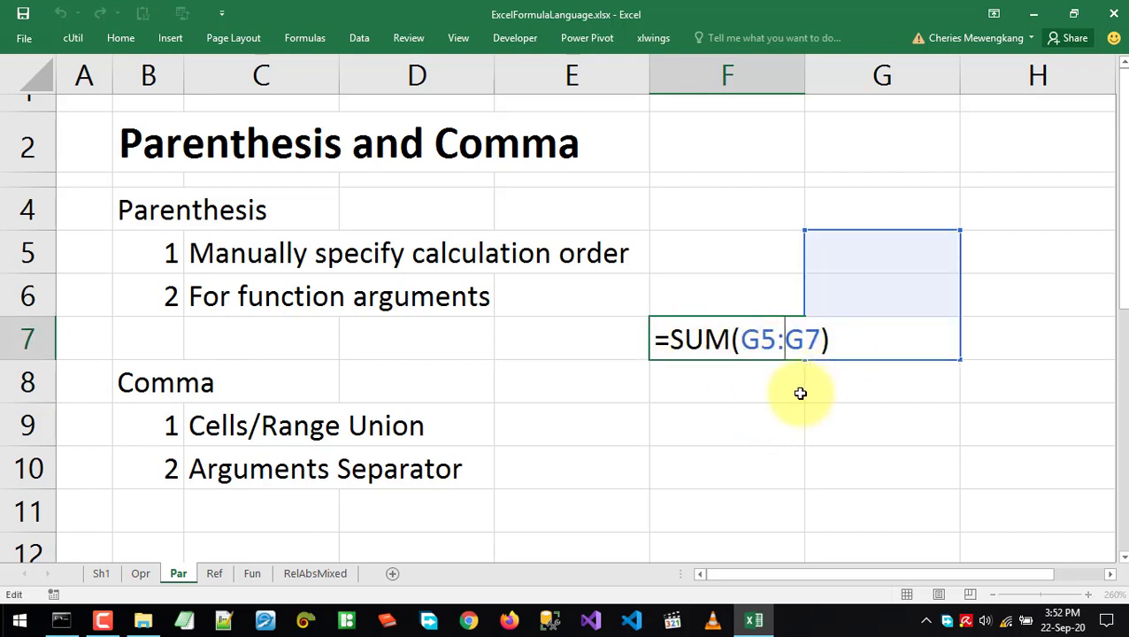
key("Return")
left_click(713, 324)
double_click(714, 324)
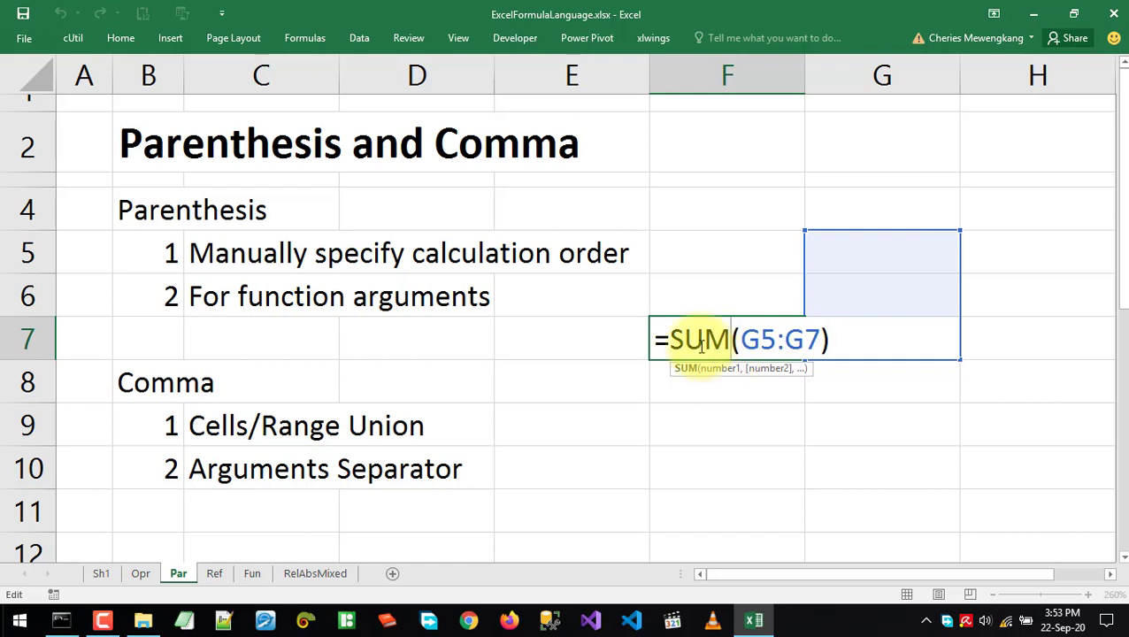
left_click_drag(670, 338, 732, 337)
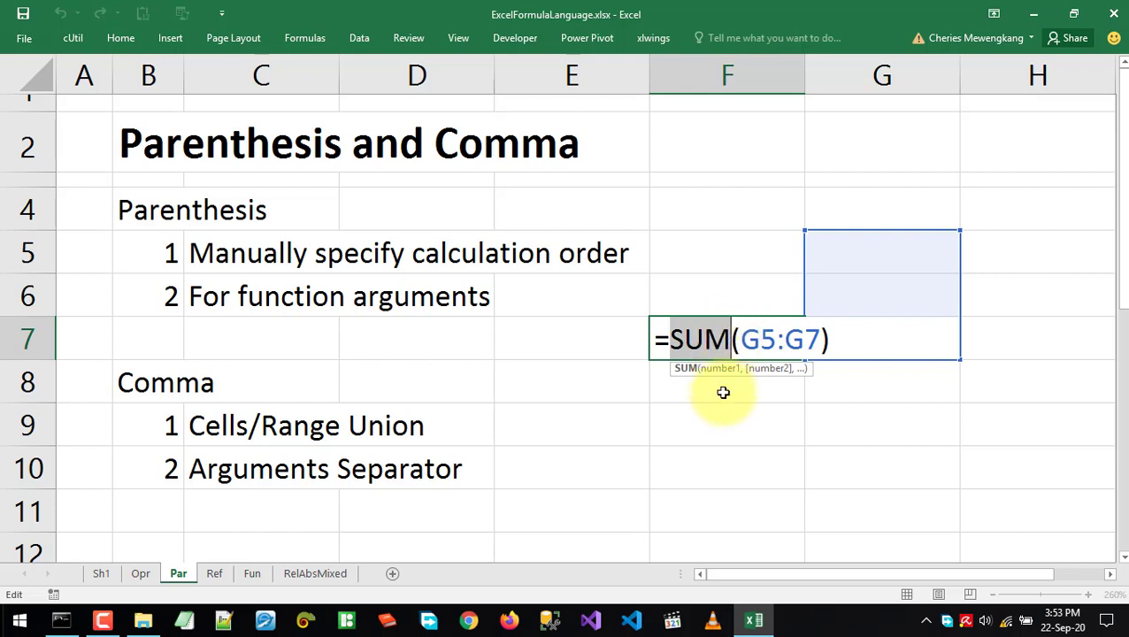
left_click(671, 338)
left_click_drag(671, 337, 731, 339)
left_click(706, 339)
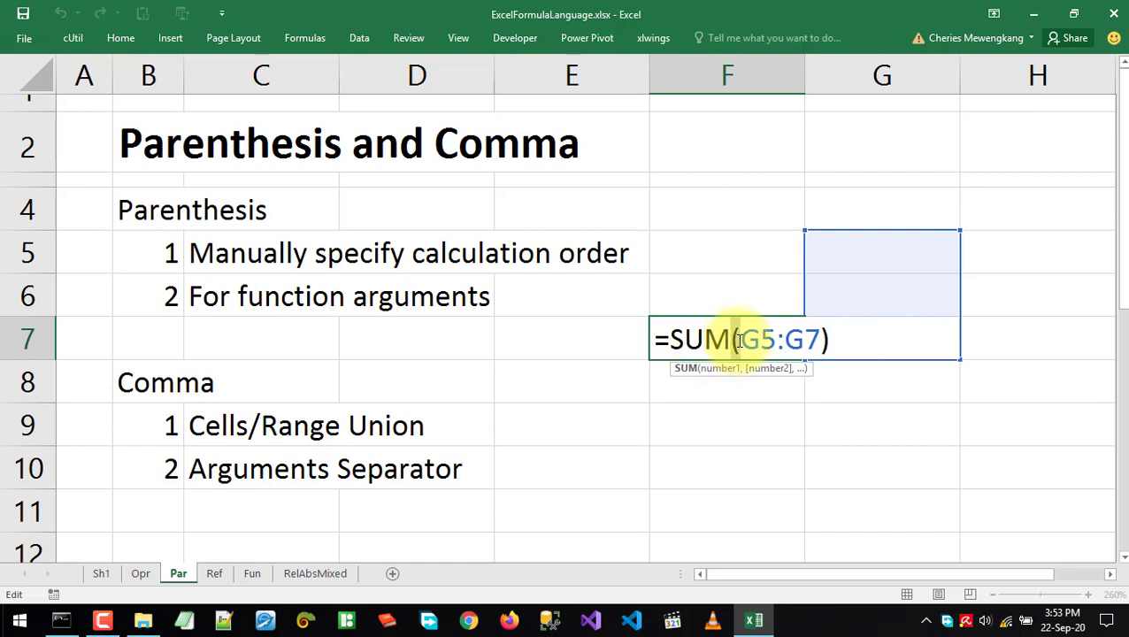
left_click(836, 343)
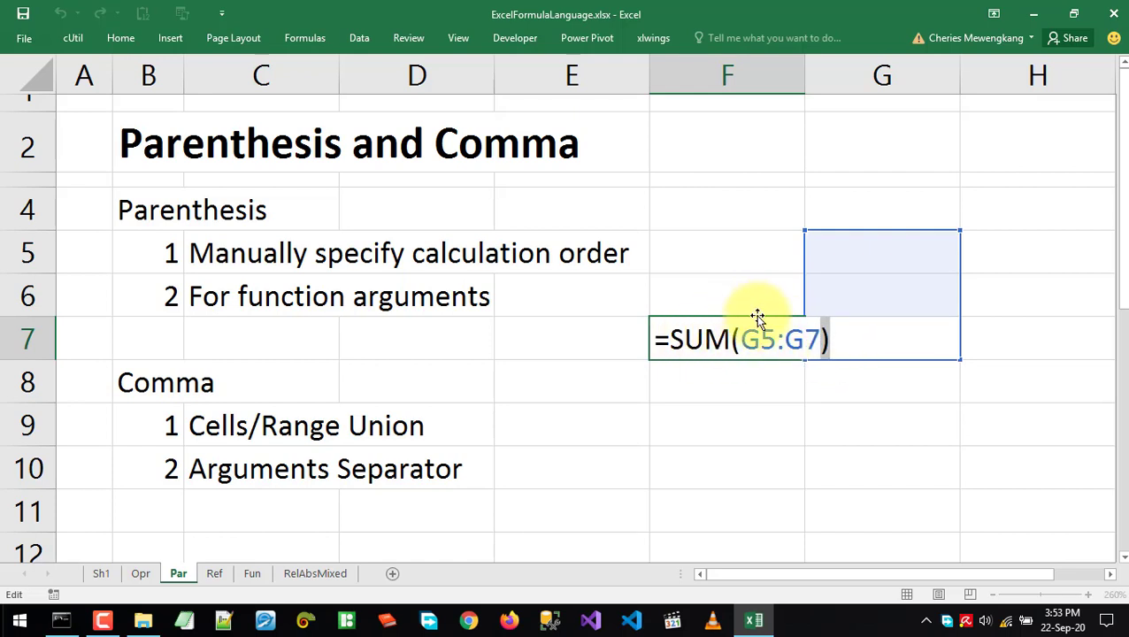
left_click_drag(742, 340, 818, 340)
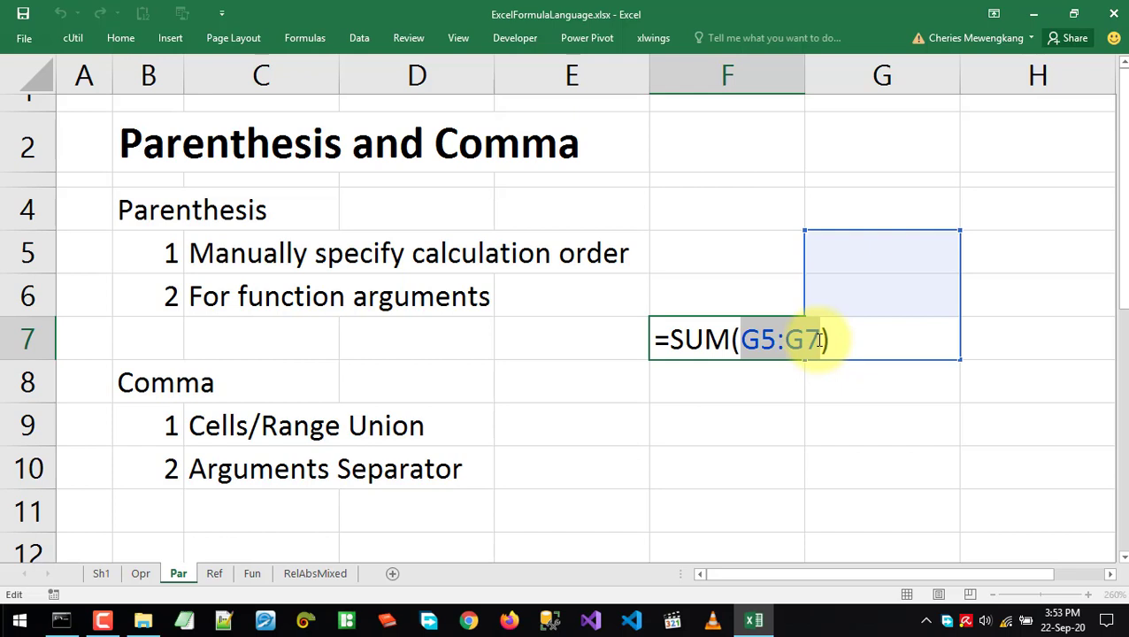
left_click(704, 340)
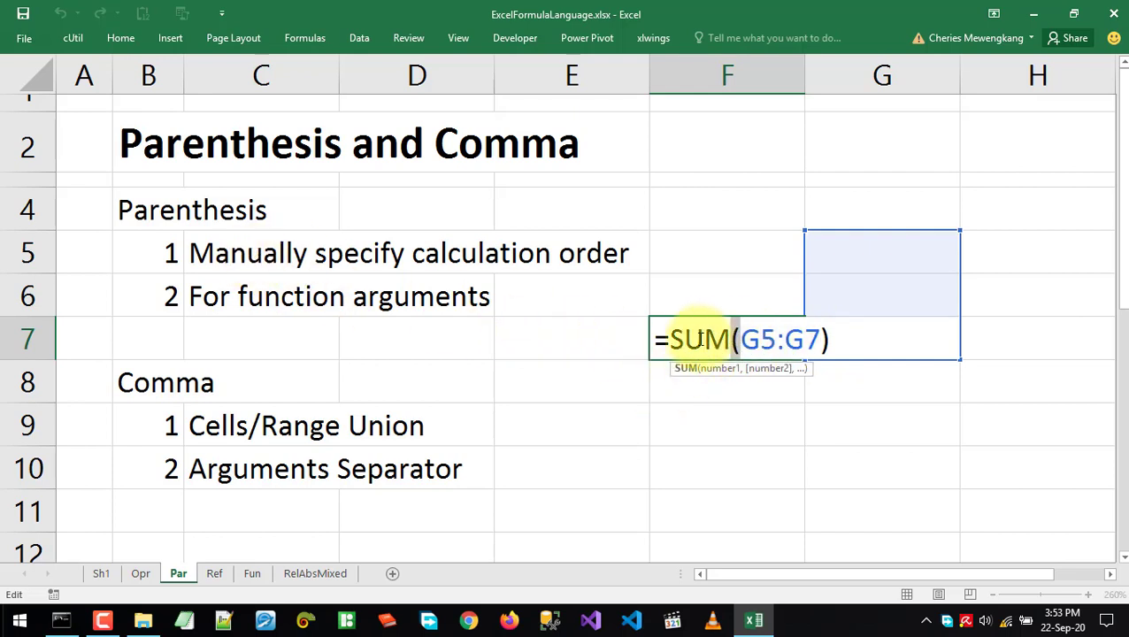
left_click(823, 337)
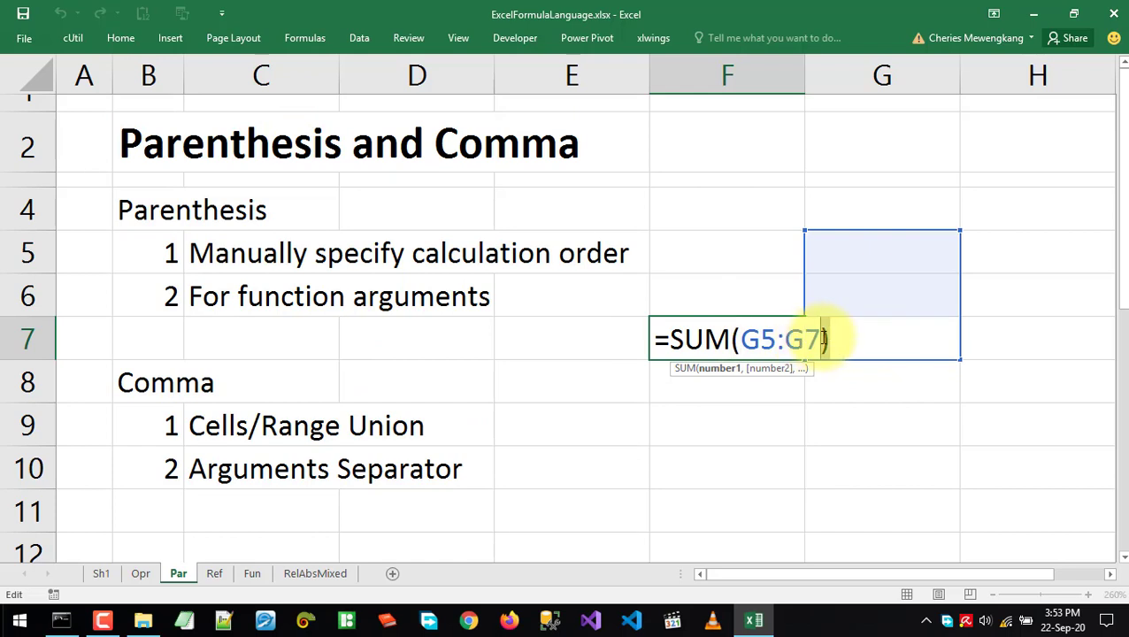
left_click_drag(669, 339, 819, 337)
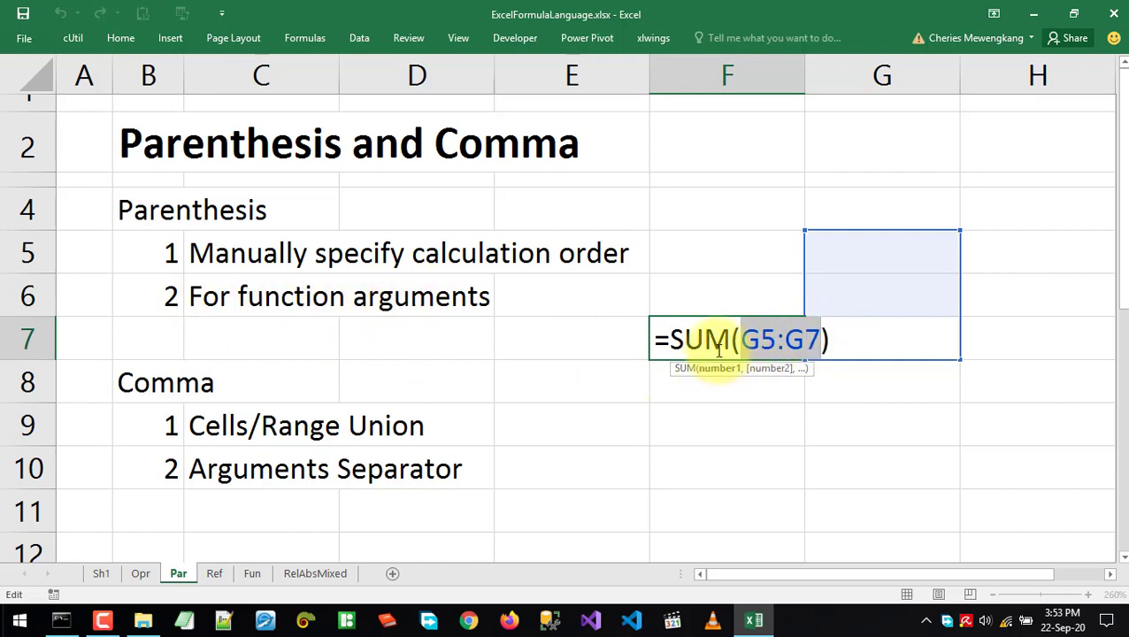
Clear the whole SUM example formula from cell F7 and move to cell F9
left_click_drag(841, 339, 660, 339)
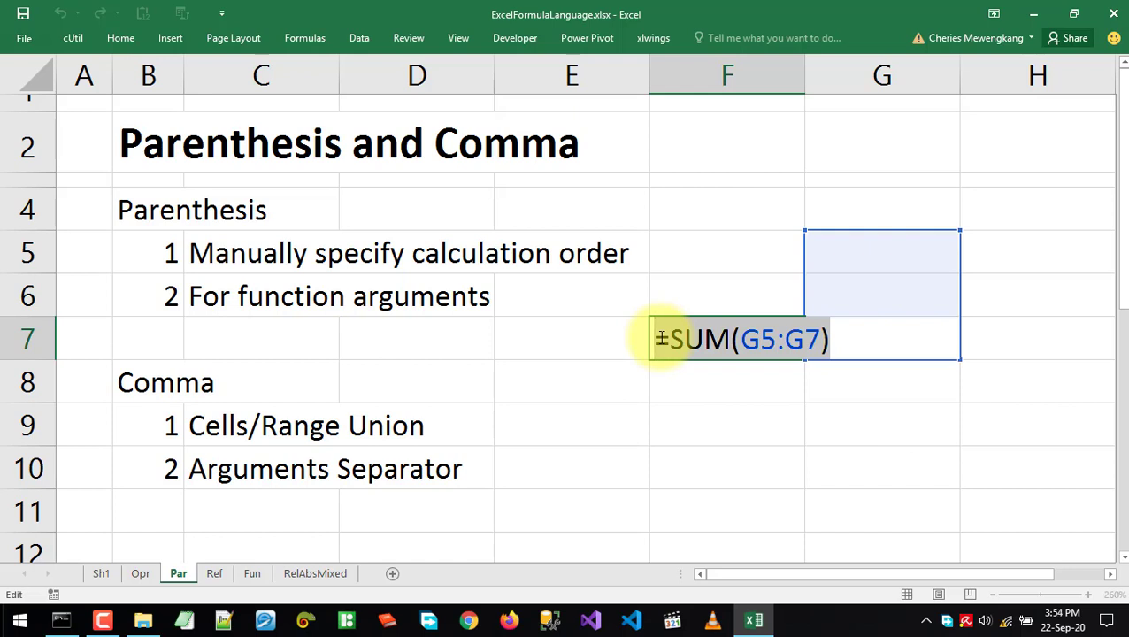
key("Escape")
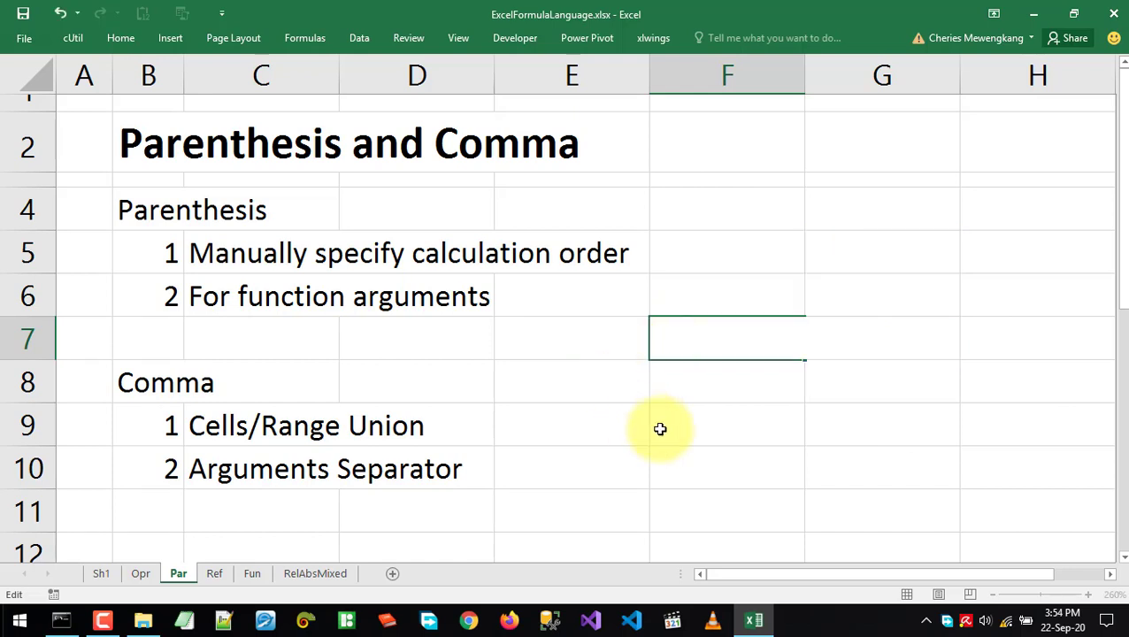
left_click(694, 416)
Check the operator table on the Opr sheet, and enter the formula =4+3^2 in cell F9 of the Par sheet
left_click(141, 573)
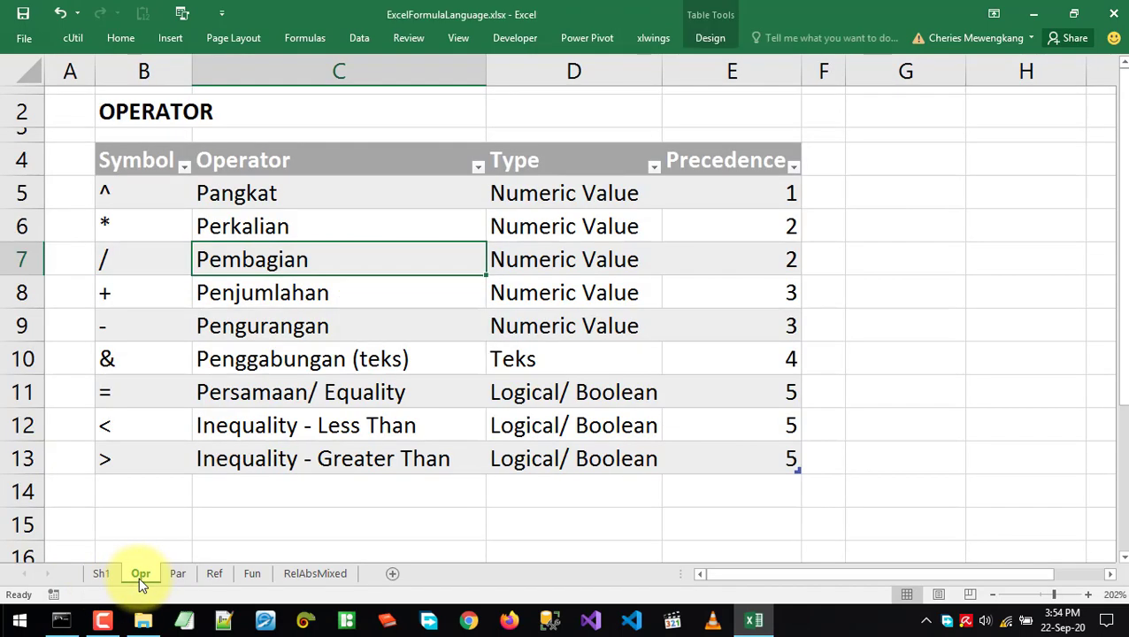
left_click(180, 573)
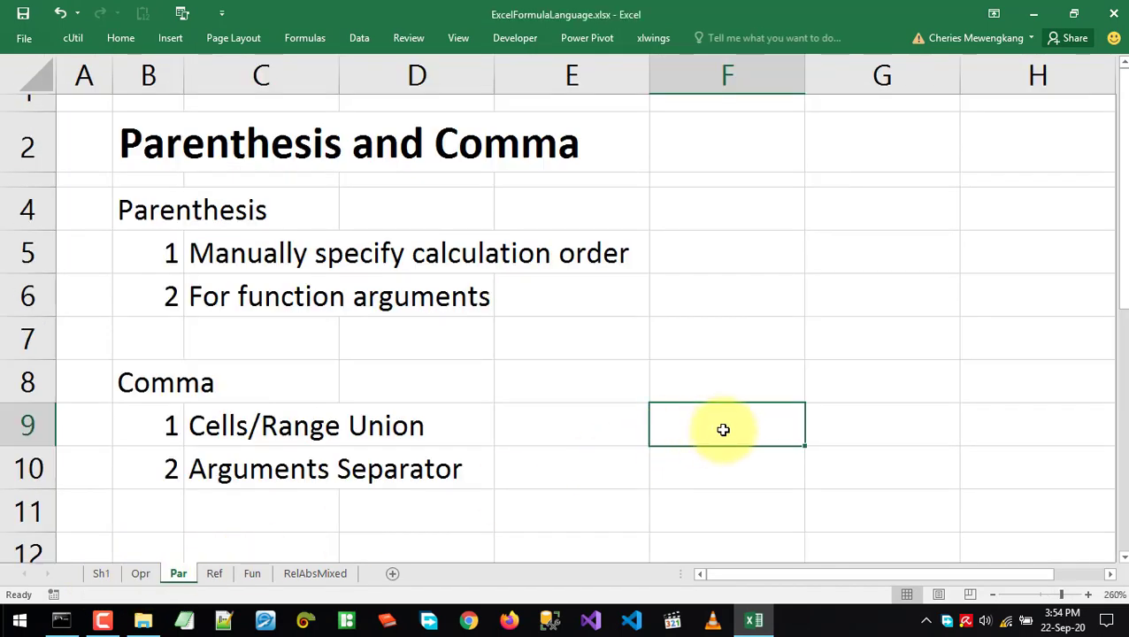
type("=")
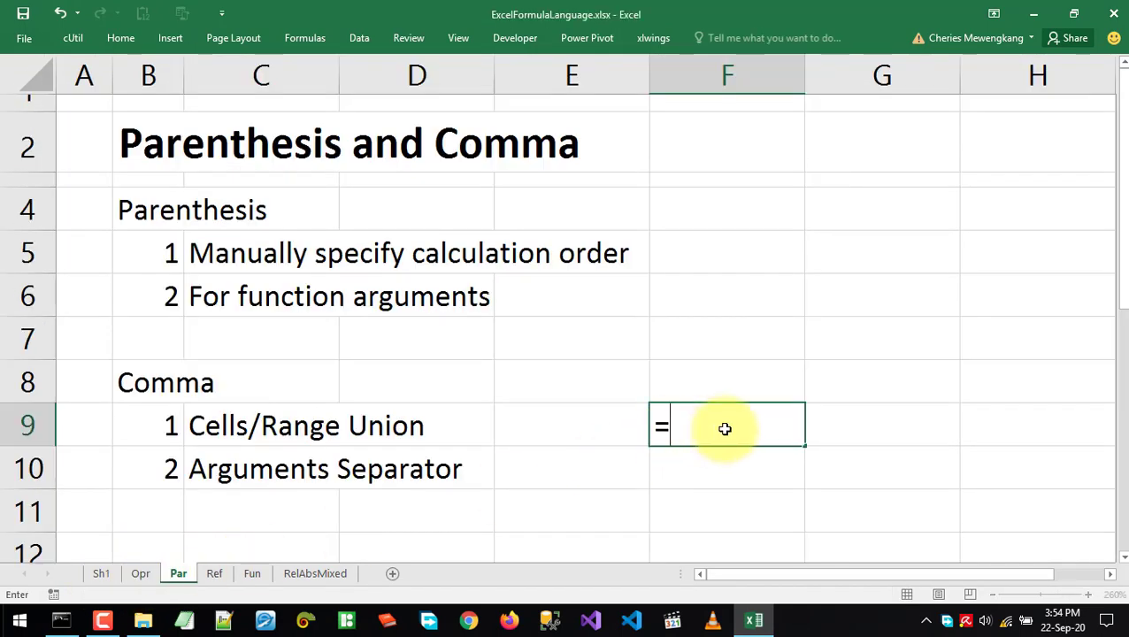
type("4+")
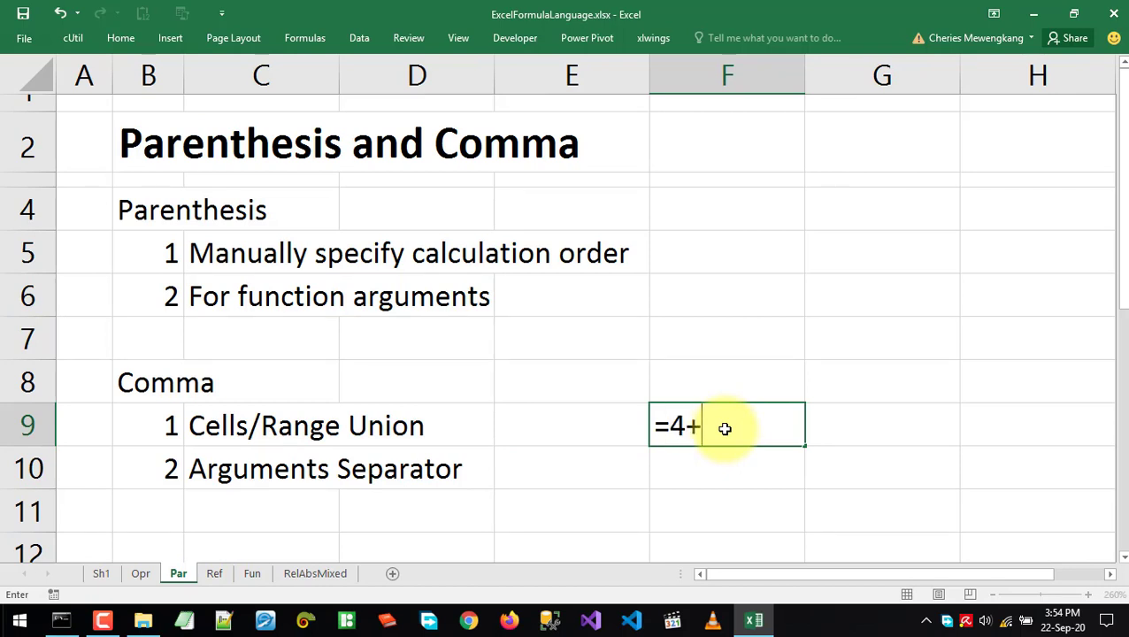
type("4")
key("BackSpace")
type("3")
type("A")
type("2")
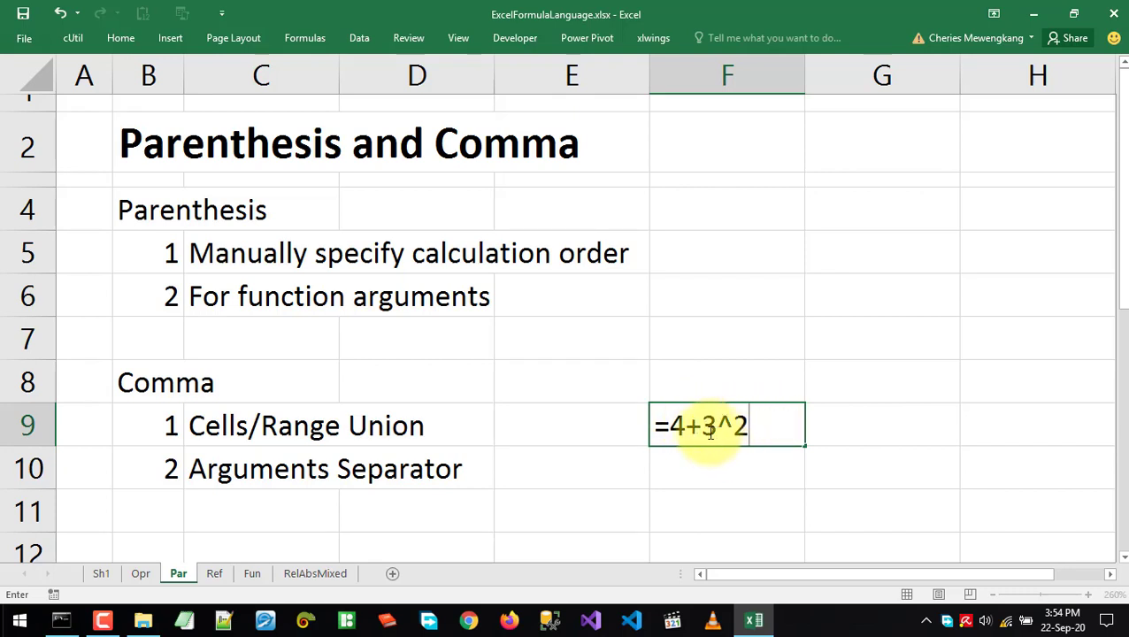
left_click_drag(702, 426, 765, 426)
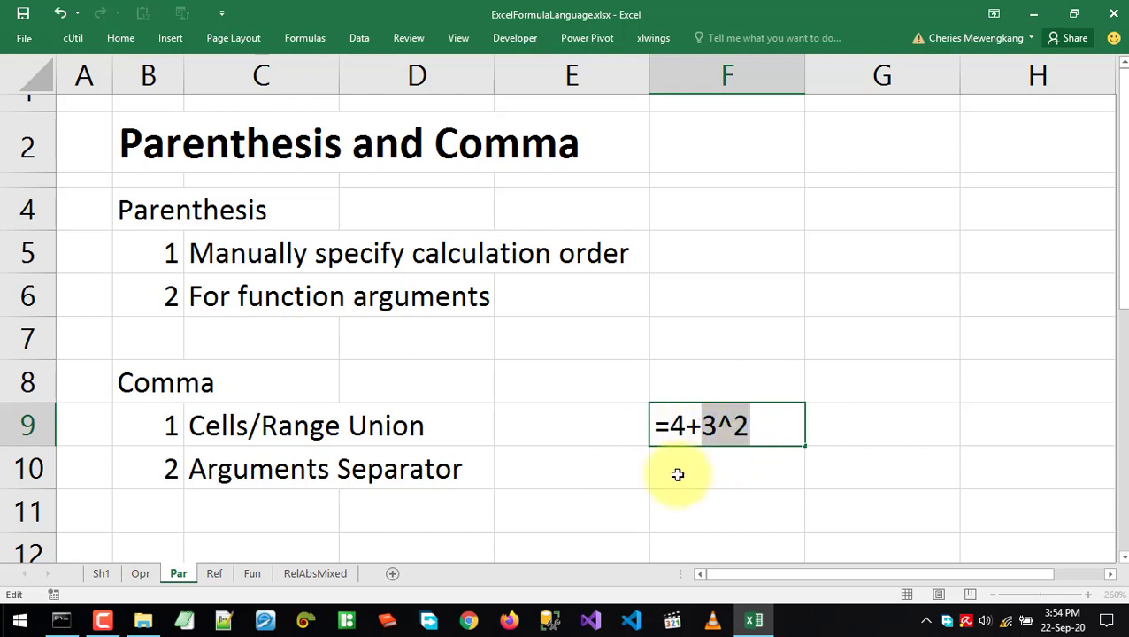
key("Return")
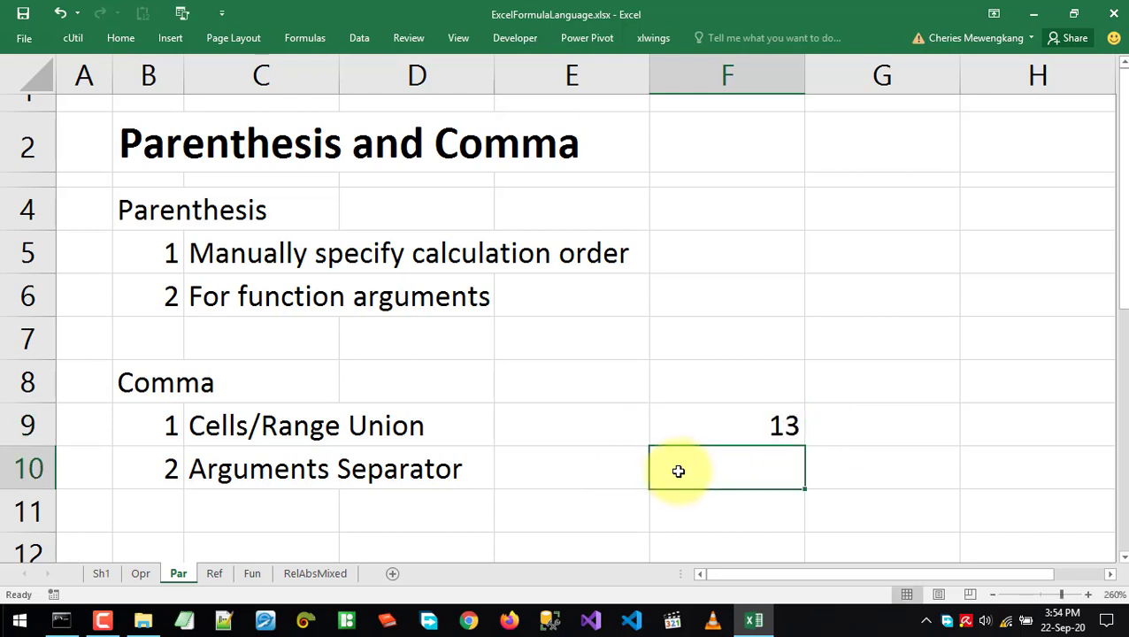
Inspect the 4+3 part of the formula in F9 and the parenthesis note about manually specifying calculation order
double_click(701, 425)
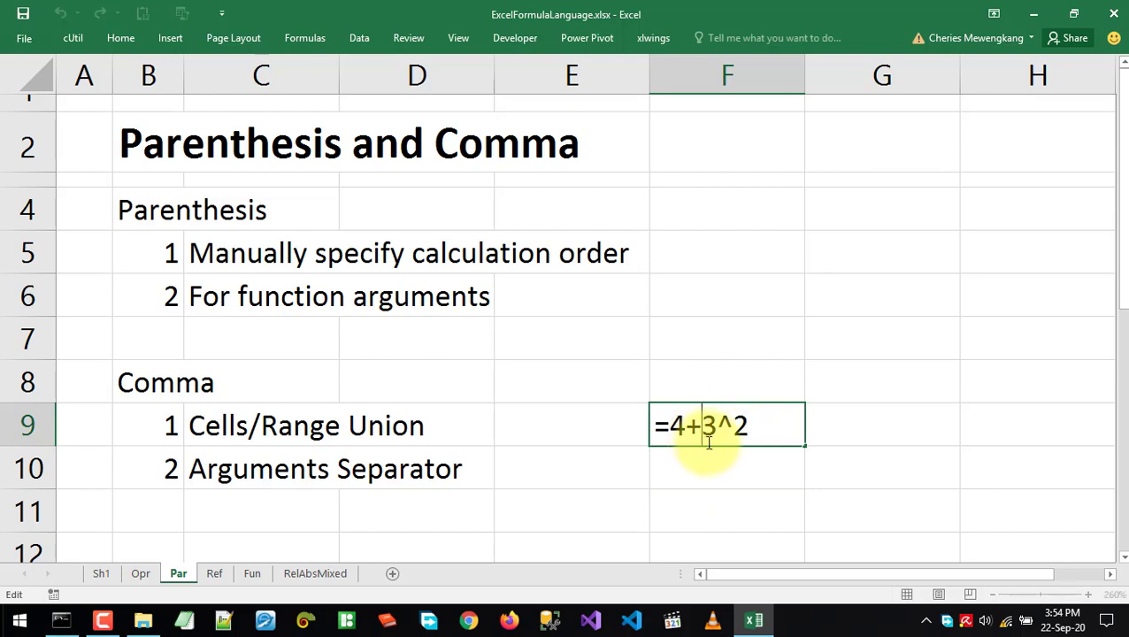
left_click_drag(670, 426, 715, 423)
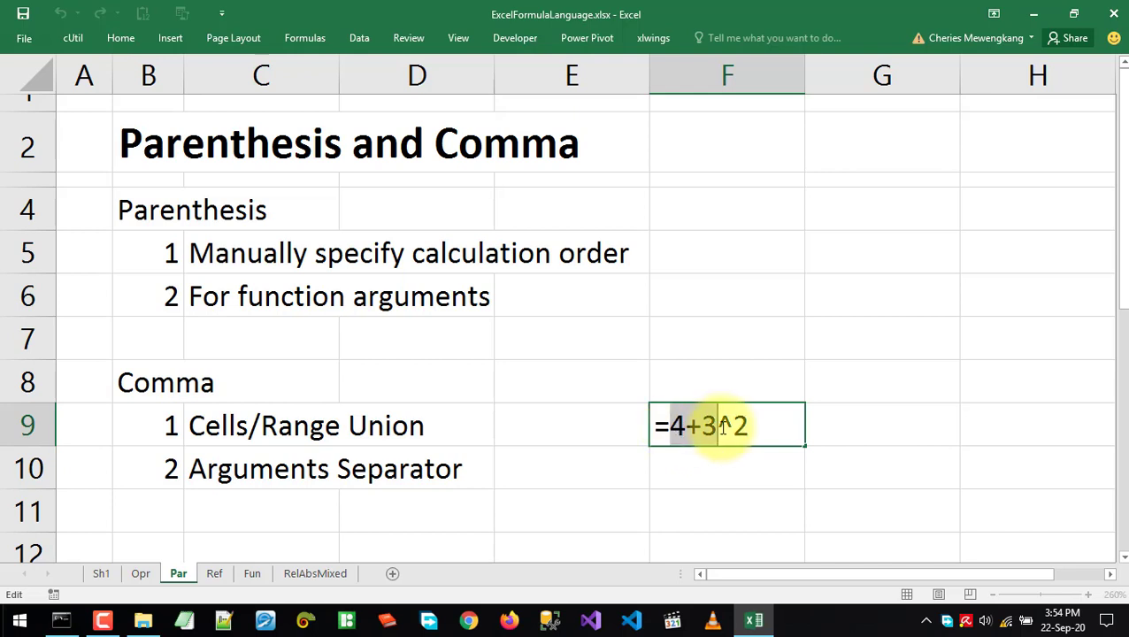
key("Return")
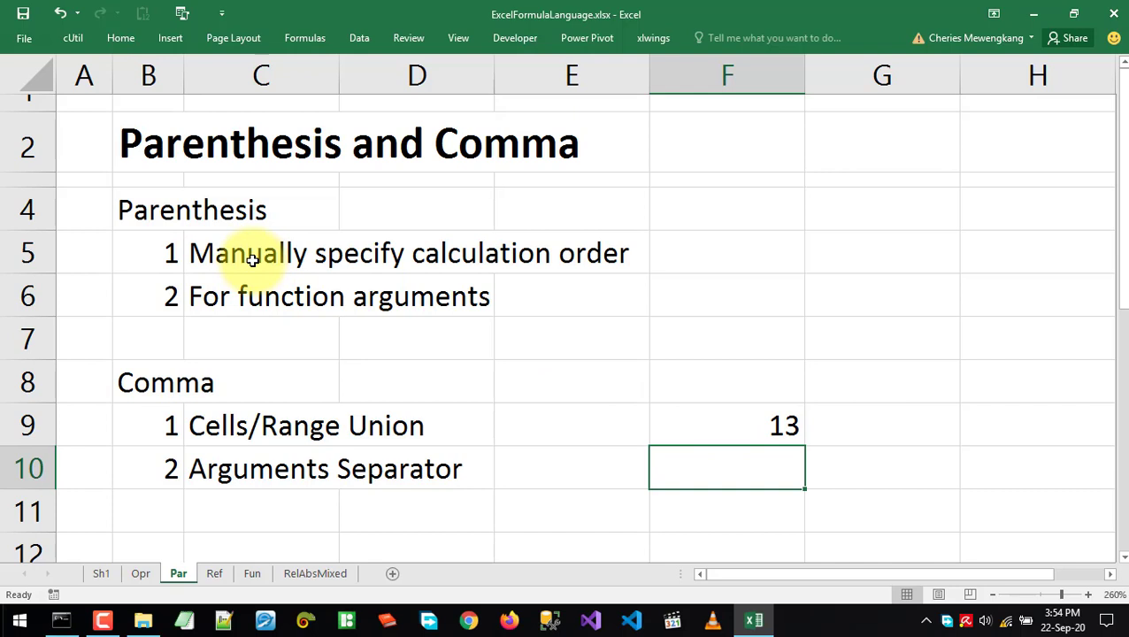
left_click(128, 209)
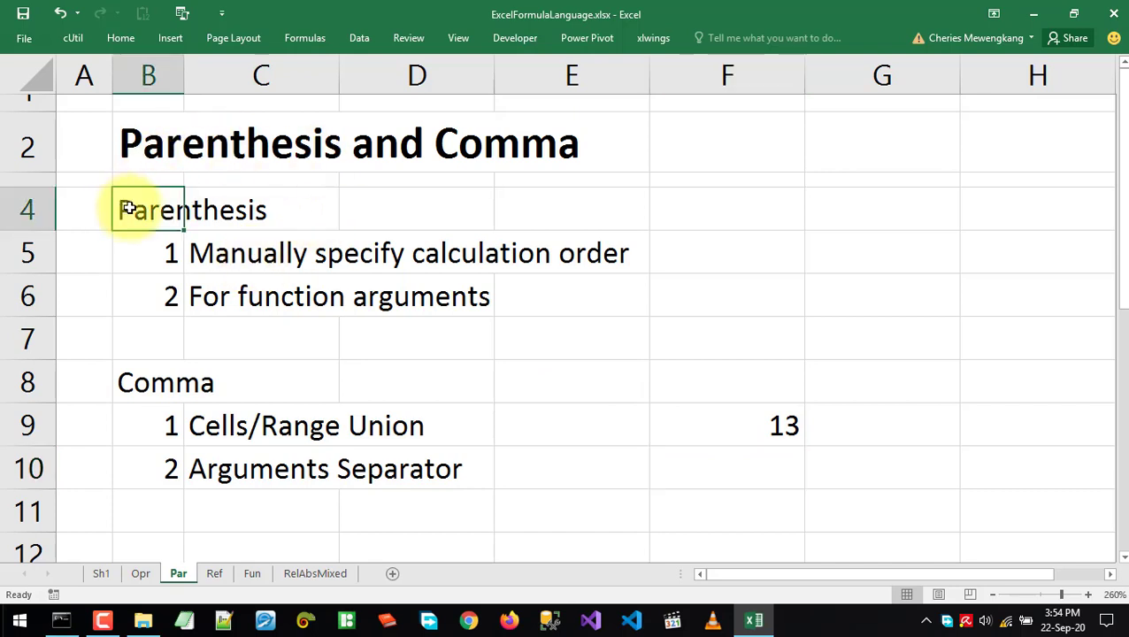
left_click_drag(219, 255, 370, 256)
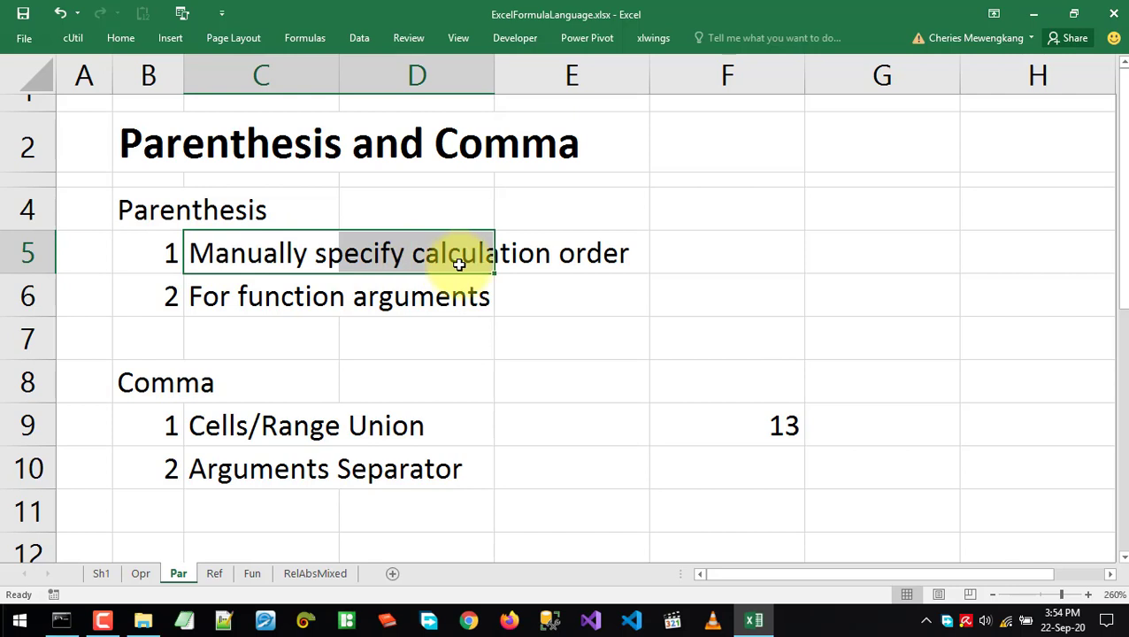
Enclose 4+3 in parentheses in the formula in cell F9, making it =(4+3)^2
double_click(722, 423)
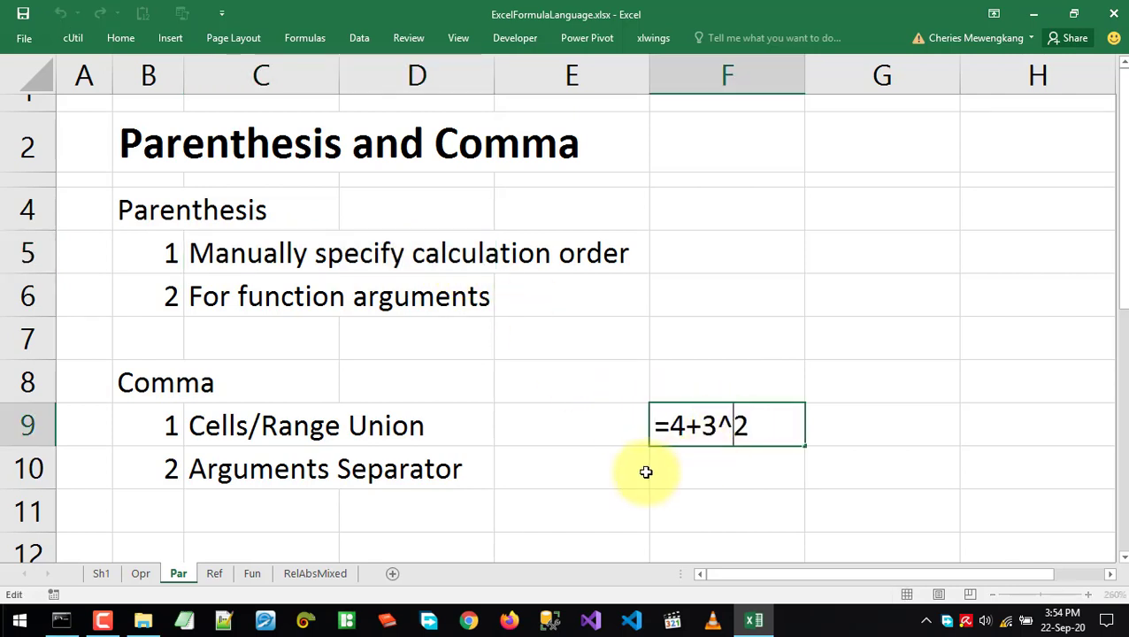
left_click(666, 426)
type("(")
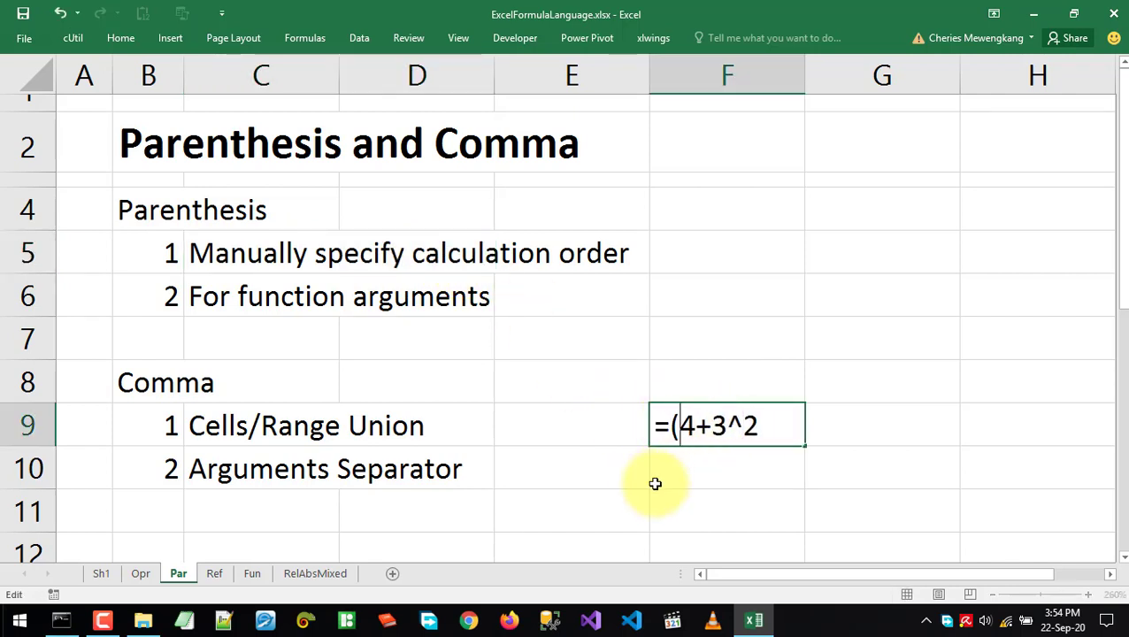
key("Right")
key("Right")
key("Right")
key("Right")
key("Left")
type(")")
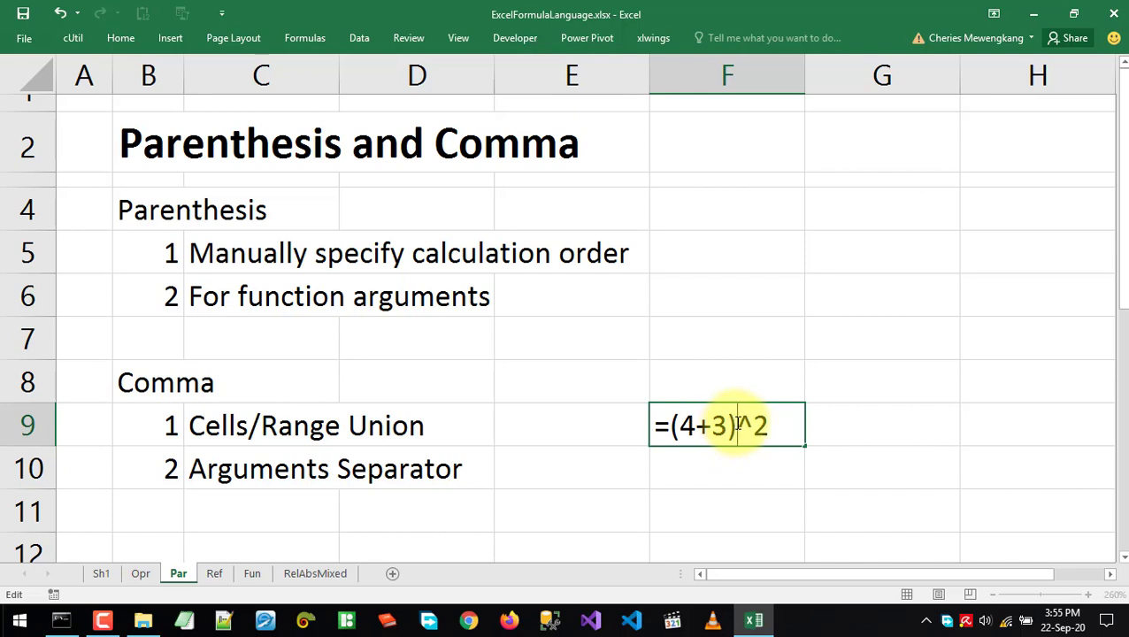
left_click_drag(736, 423, 673, 426)
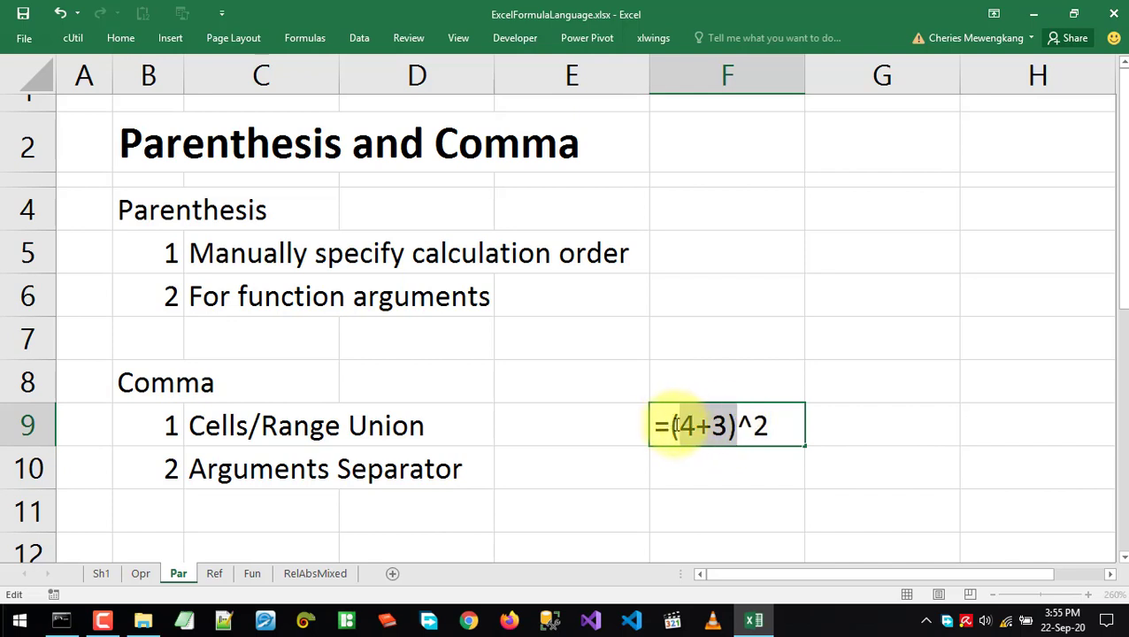
left_click(737, 427)
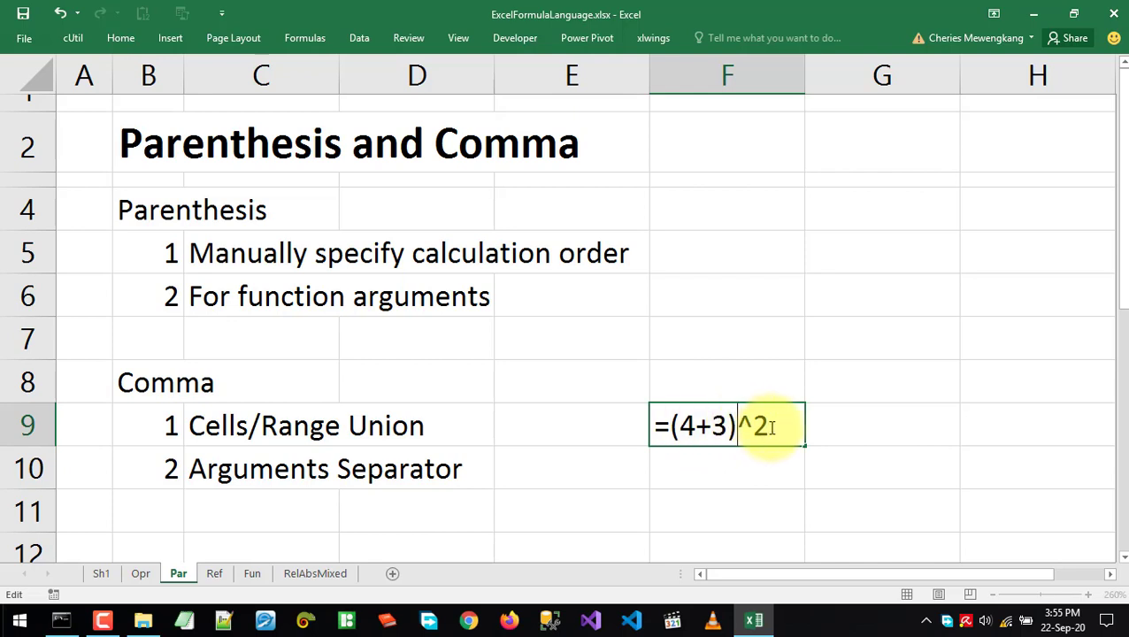
key("Return")
Examine the parentheses around 4+3 in the formula in cell F9, and clear the cell
left_click(701, 428)
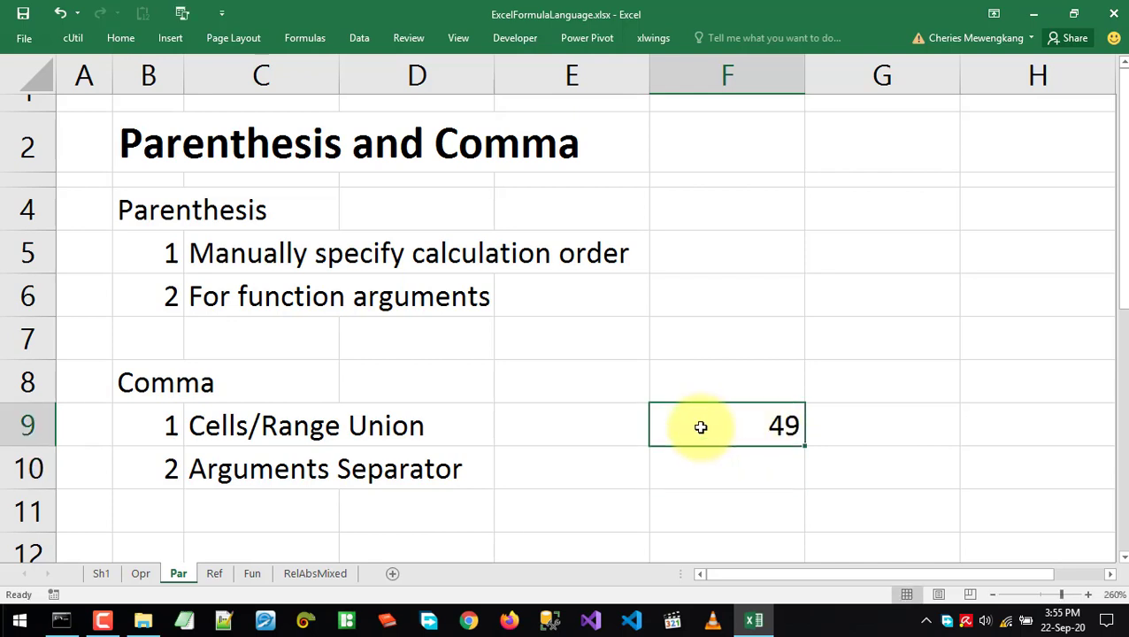
double_click(701, 427)
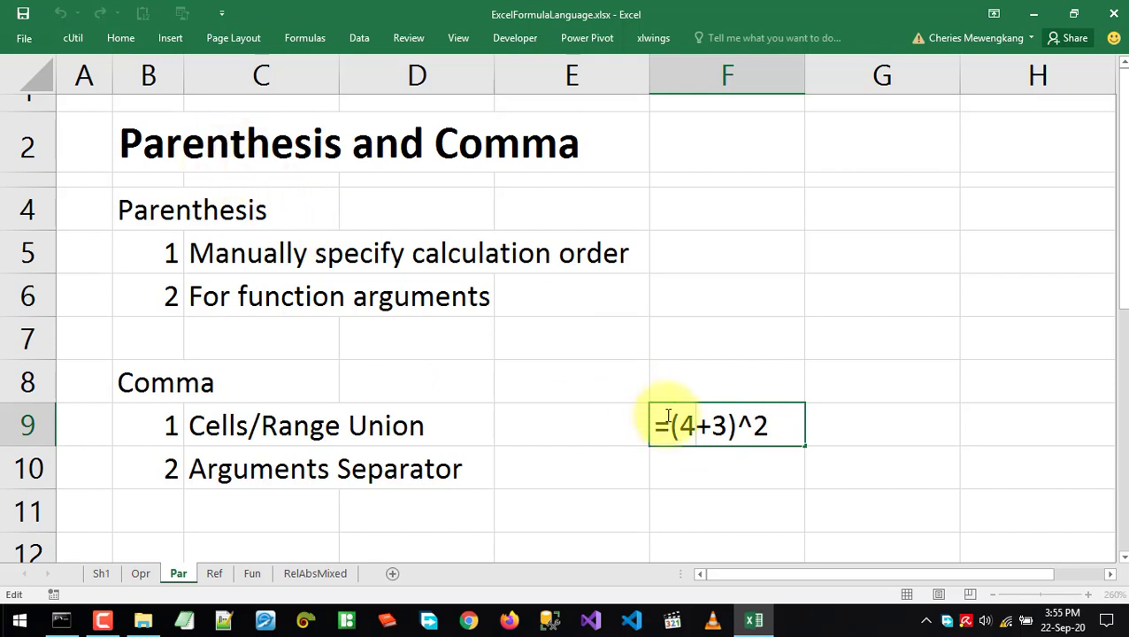
left_click_drag(671, 426, 704, 427)
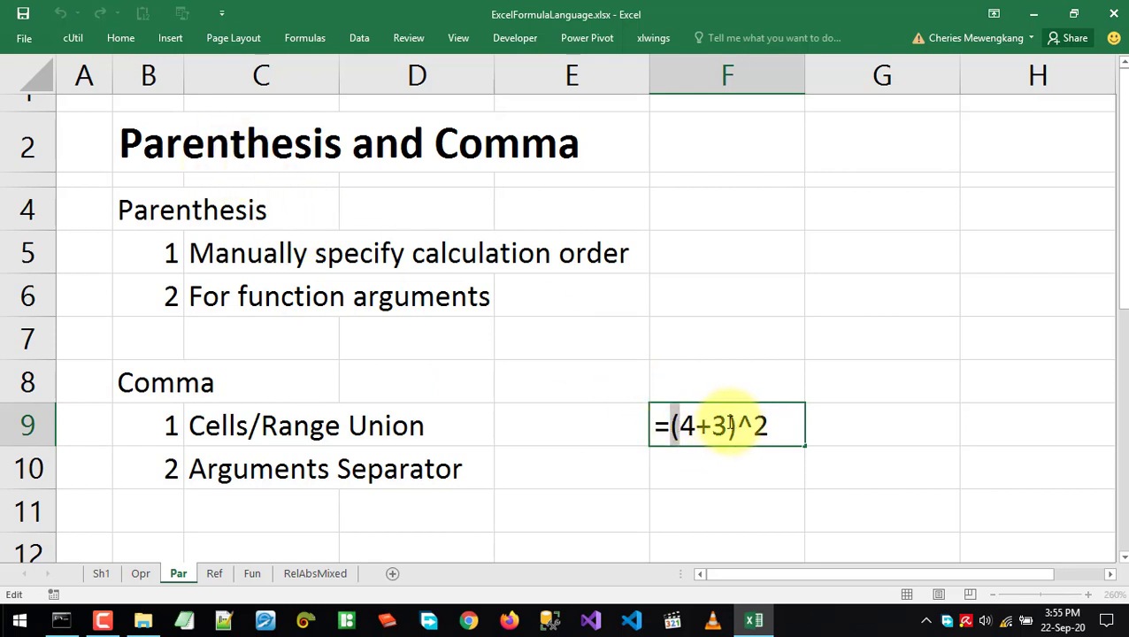
left_click(728, 426)
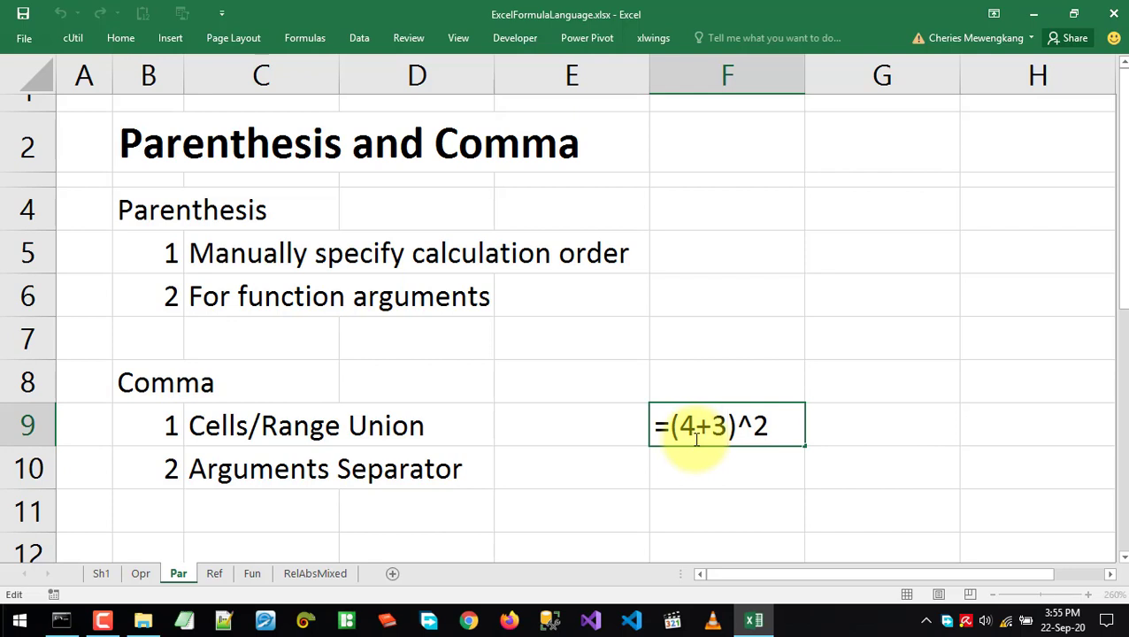
key("ctrl+Return")
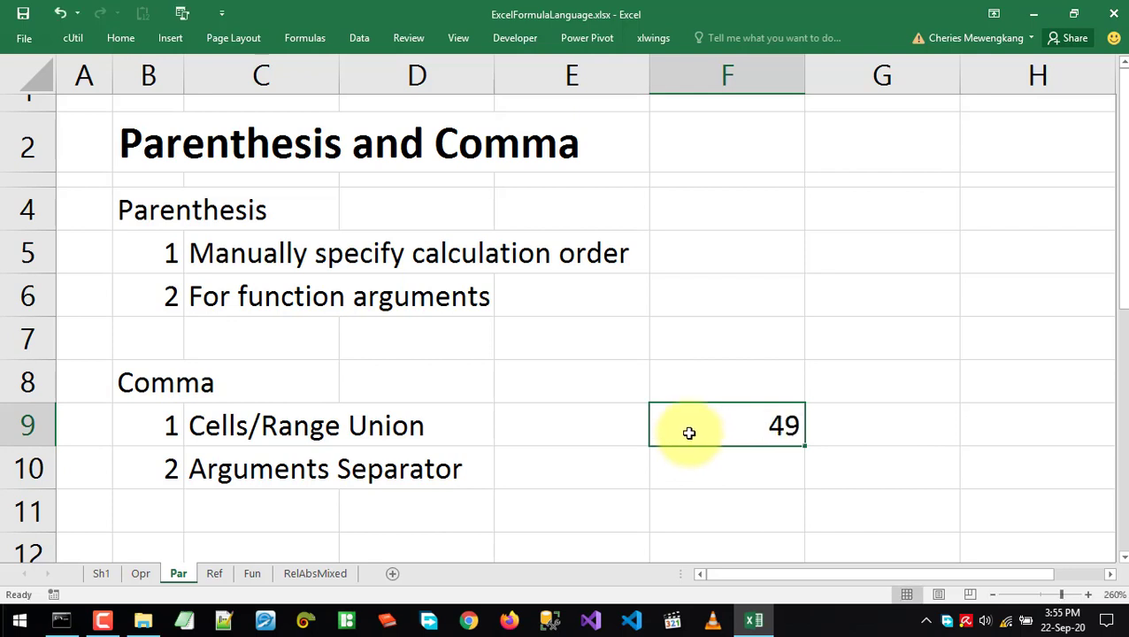
key("Delete")
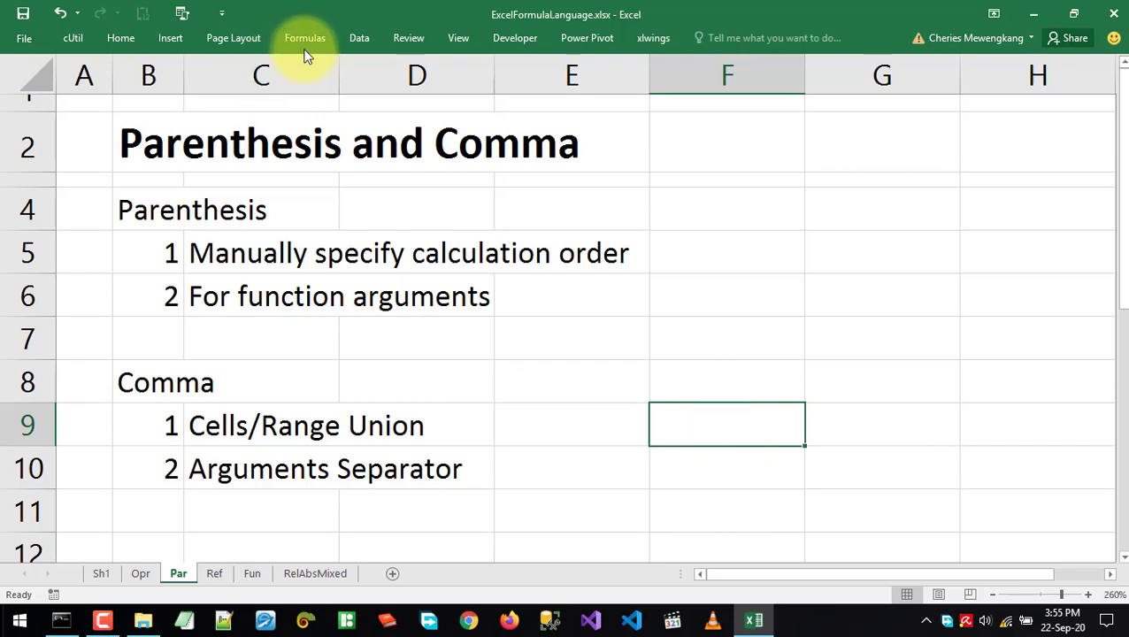
left_click(327, 39)
left_click(727, 422)
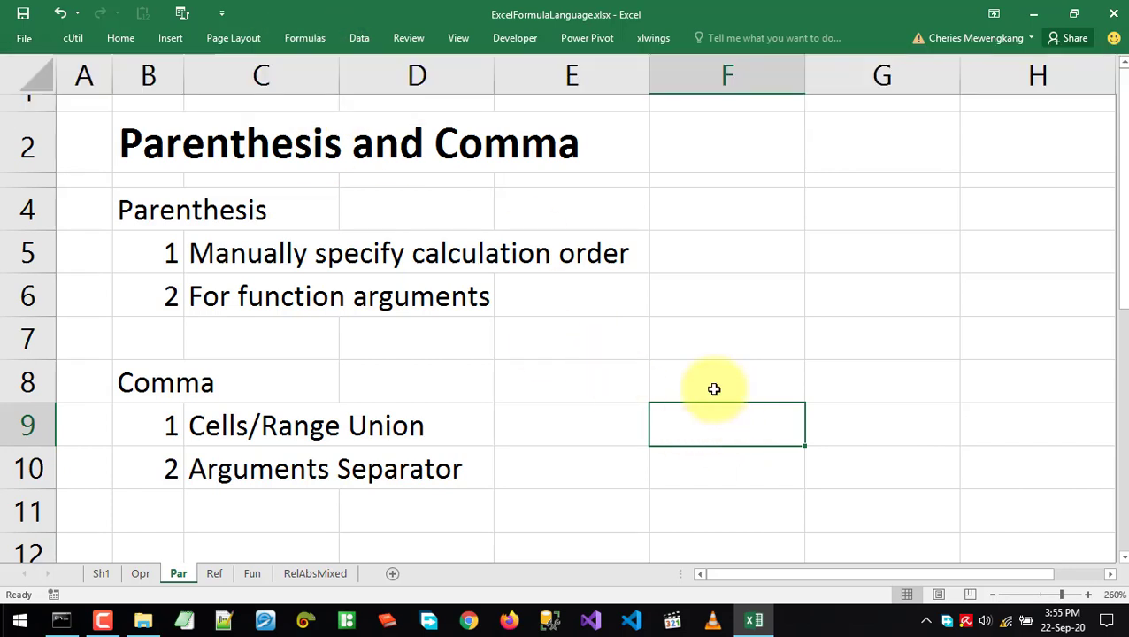
Enter =TODAY() in cell F8 and reopen the formula to inspect its empty parentheses
left_click(713, 388)
type("=DOA")
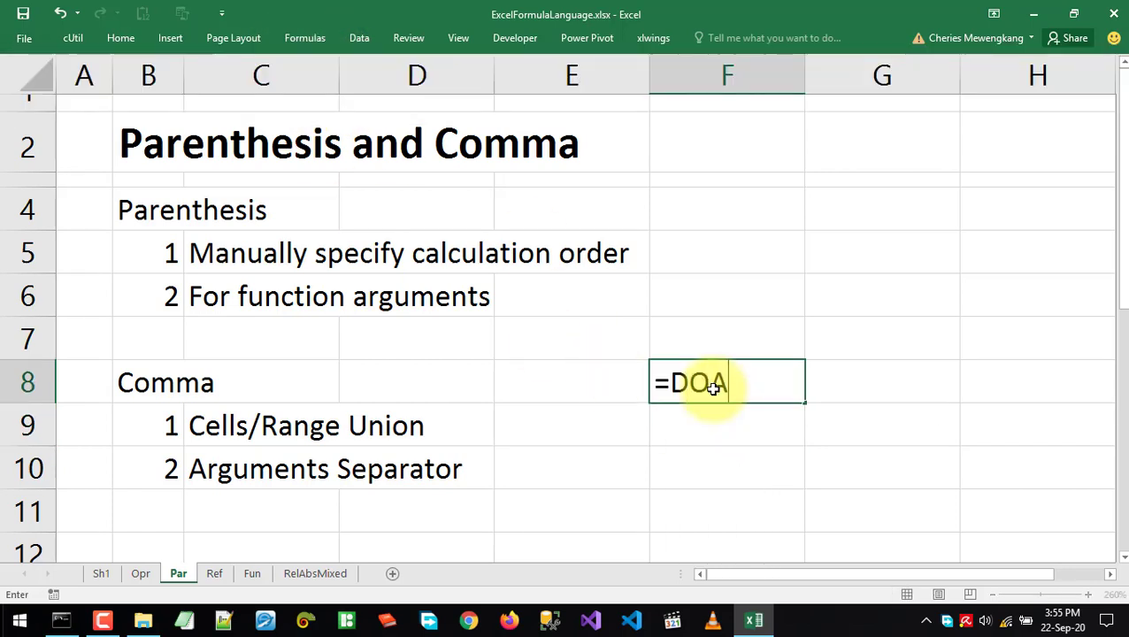
key("BackSpace")
key("BackSpace")
key("BackSpace")
type("TODAy(")
key("BackSpace")
key("BackSpace")
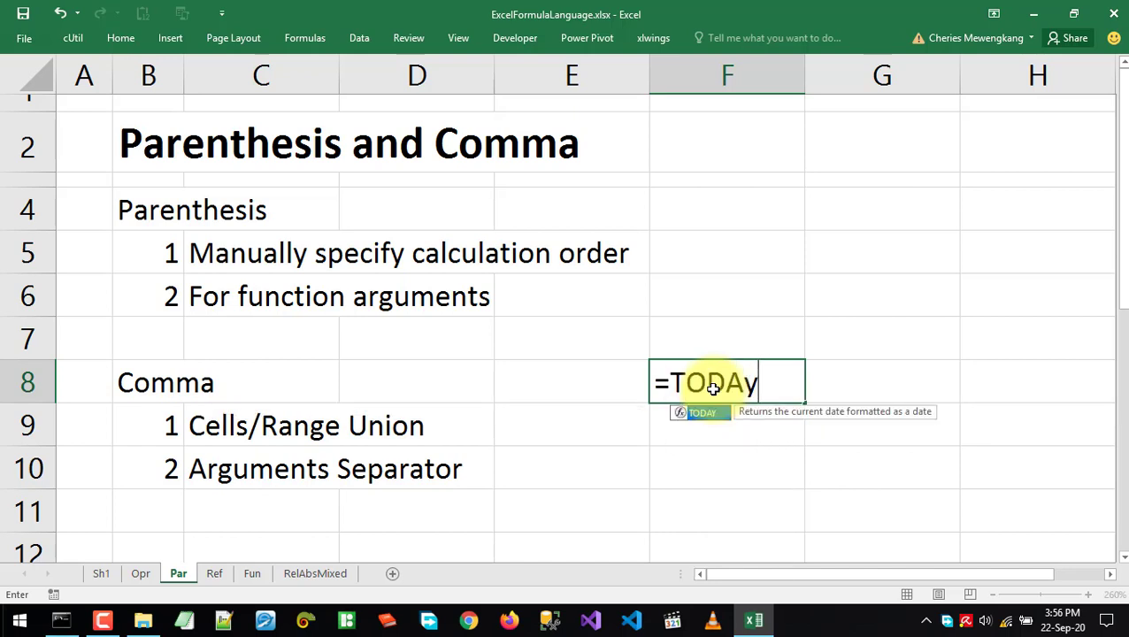
type("Y()")
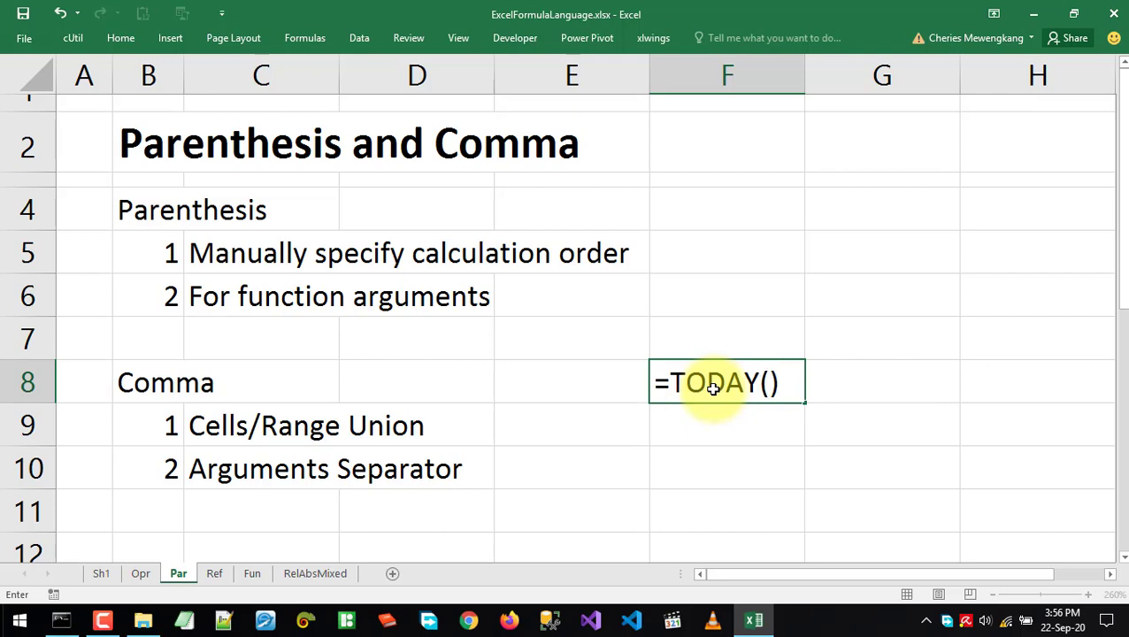
key("Return")
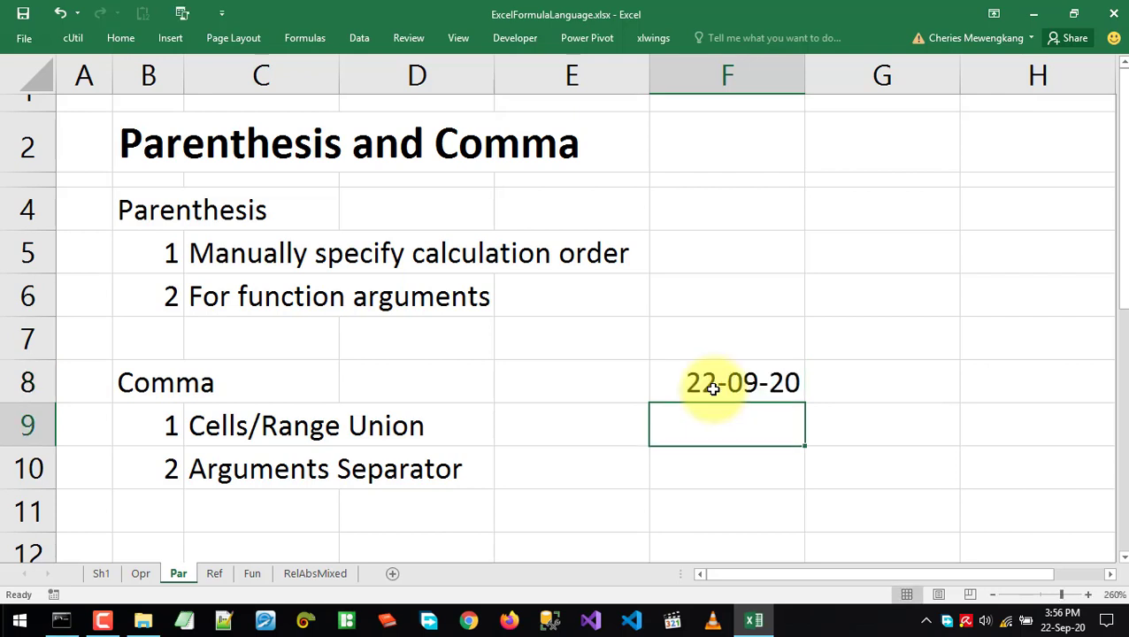
double_click(713, 388)
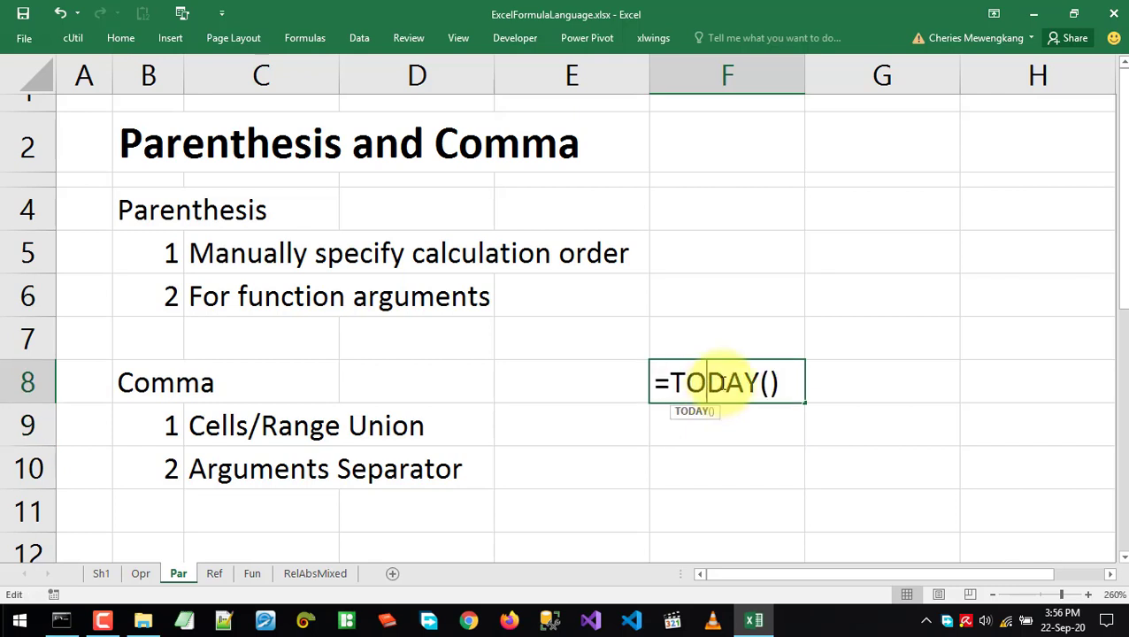
Enter a SUM formula in cell F9 that takes the range G5:G8 as its argument
left_click(678, 425)
type("=sum(")
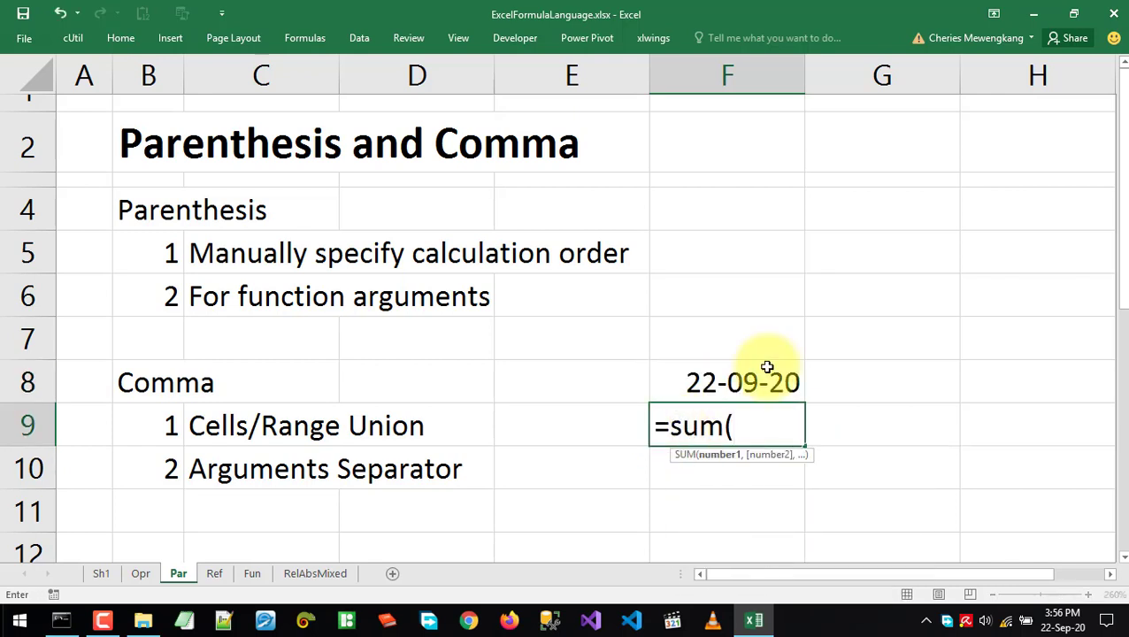
left_click_drag(823, 266, 831, 386)
type(")")
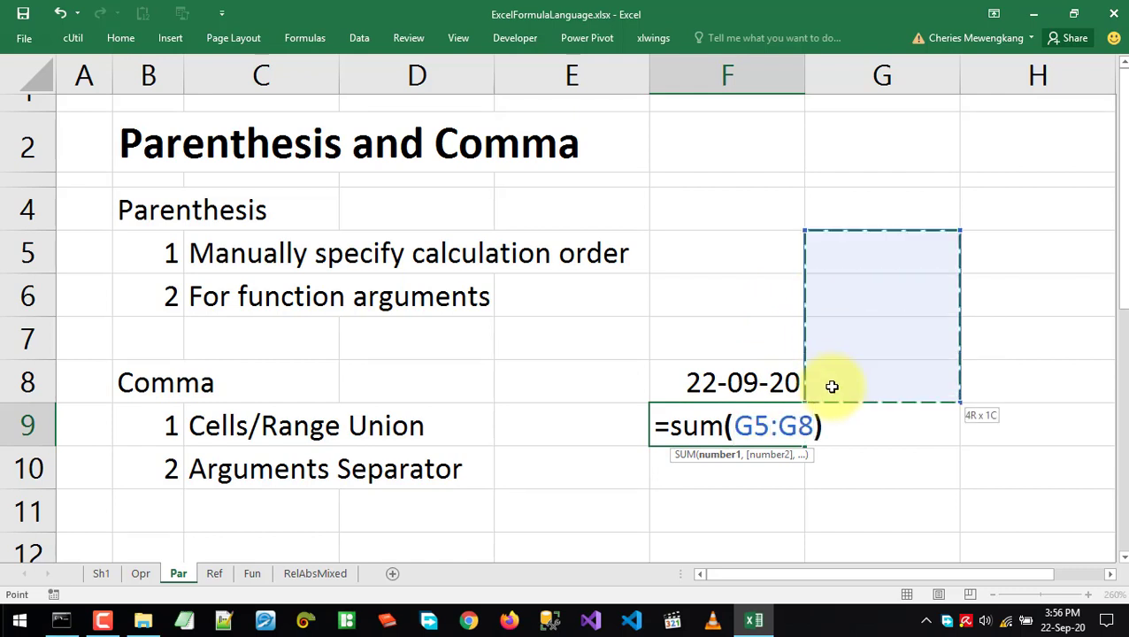
key("Return")
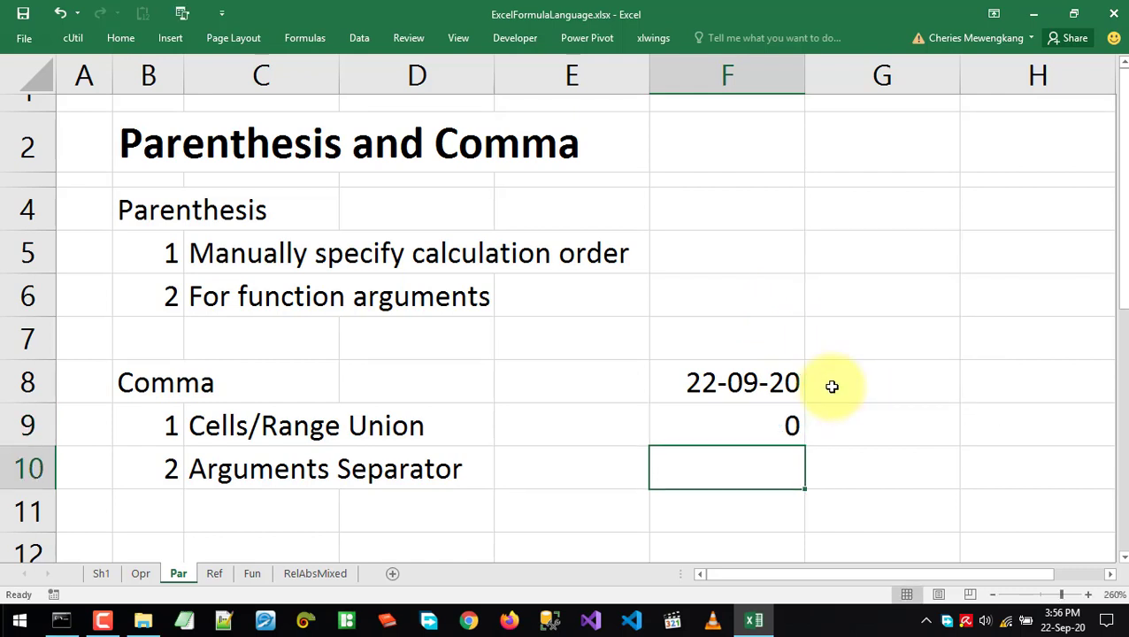
Clear the TODAY and SUM example formulas from cells F8:F9
key("Up")
key("shift+Up")
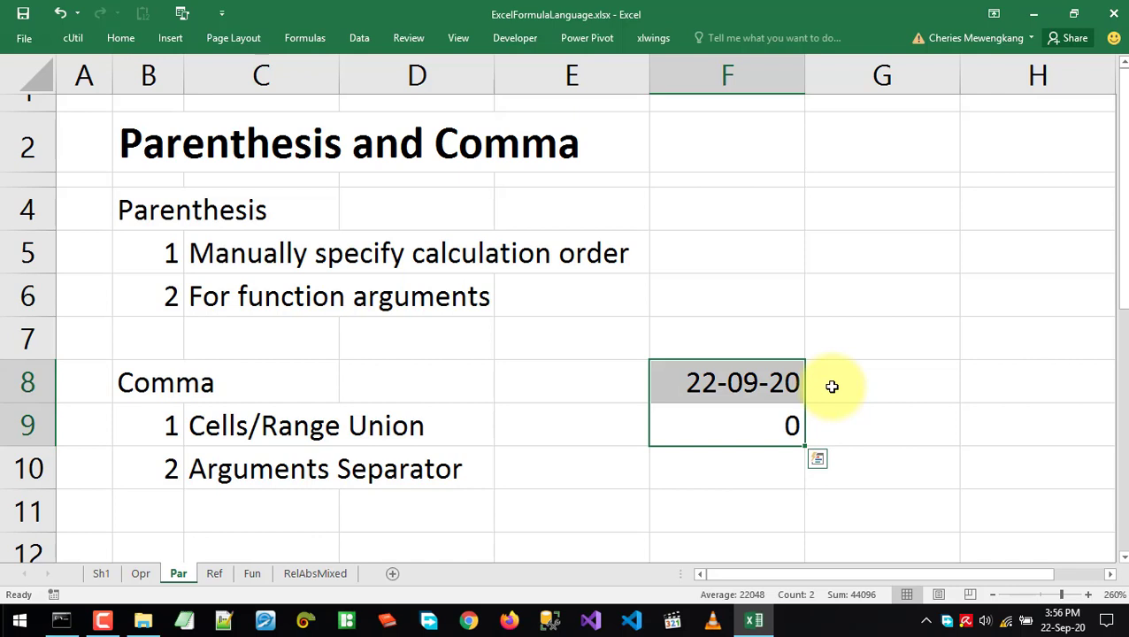
key("Delete")
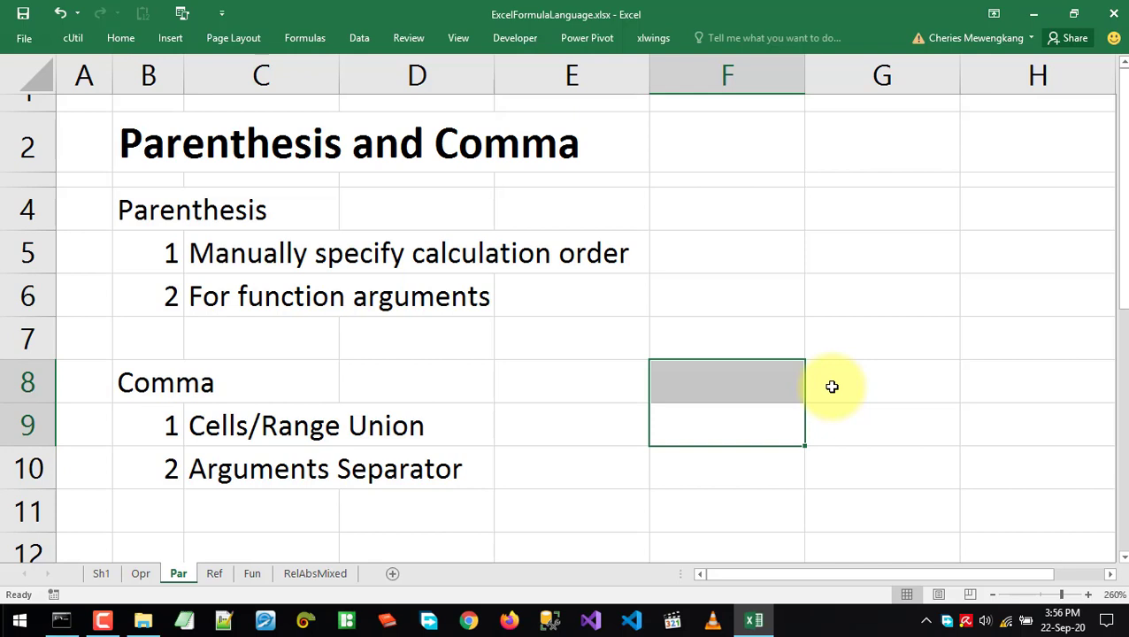
left_click(688, 423)
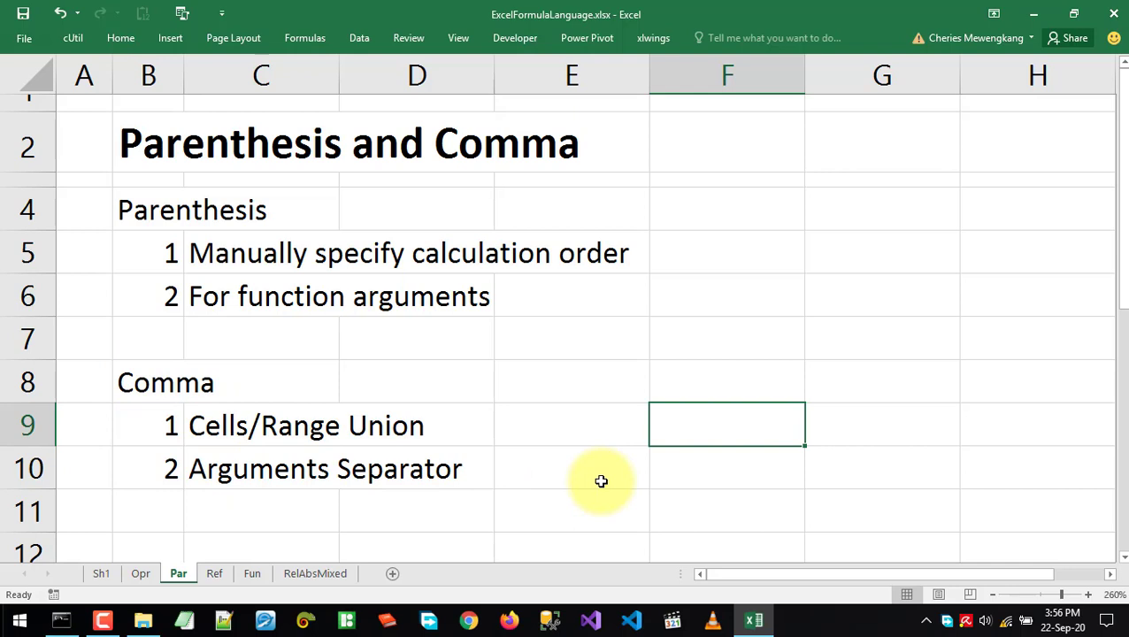
type("=sum")
key("BackSpace")
key("BackSpace")
key("BackSpace")
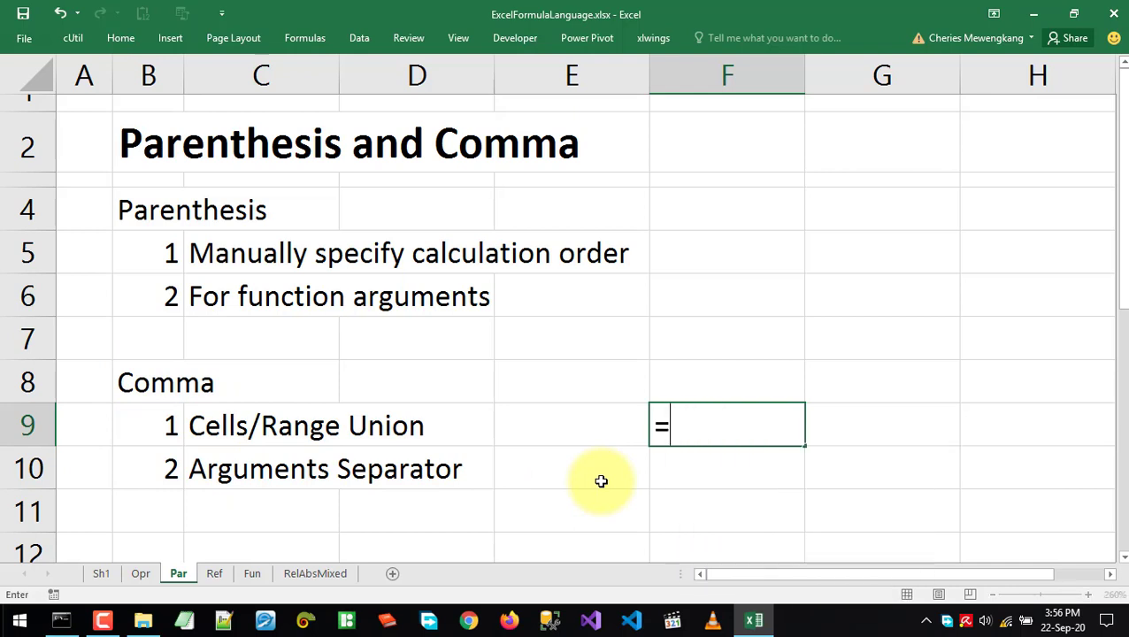
type("SUM(")
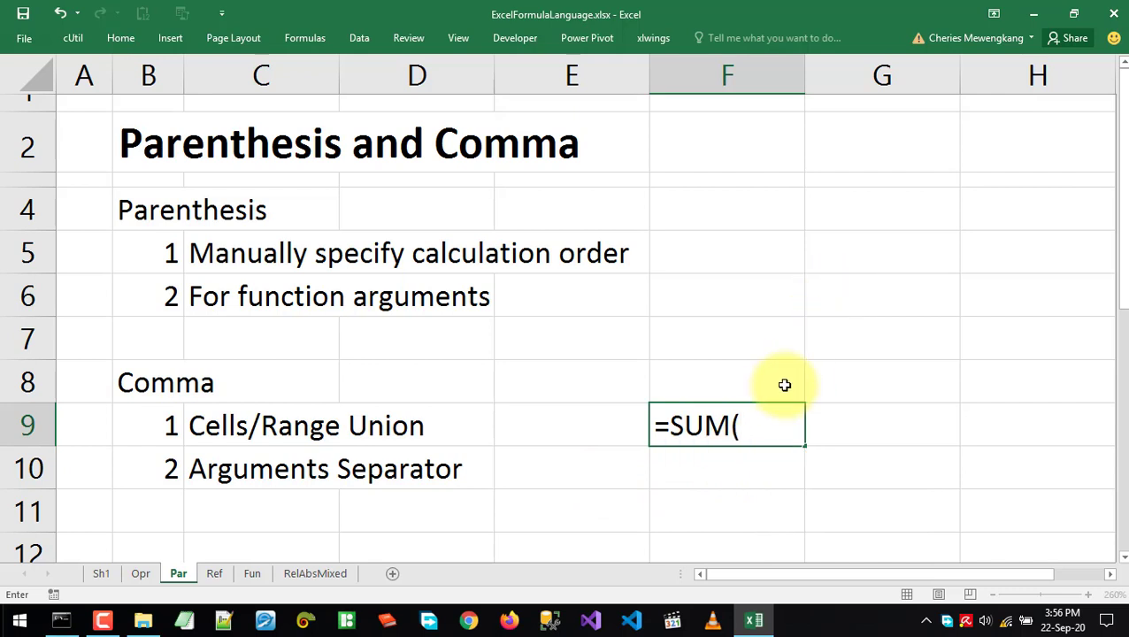
key("Escape")
Fill the non-adjacent cells G5, G7, G8, G10 and G11 with yellow
left_click(842, 252)
left_click(851, 336, "ctrl")
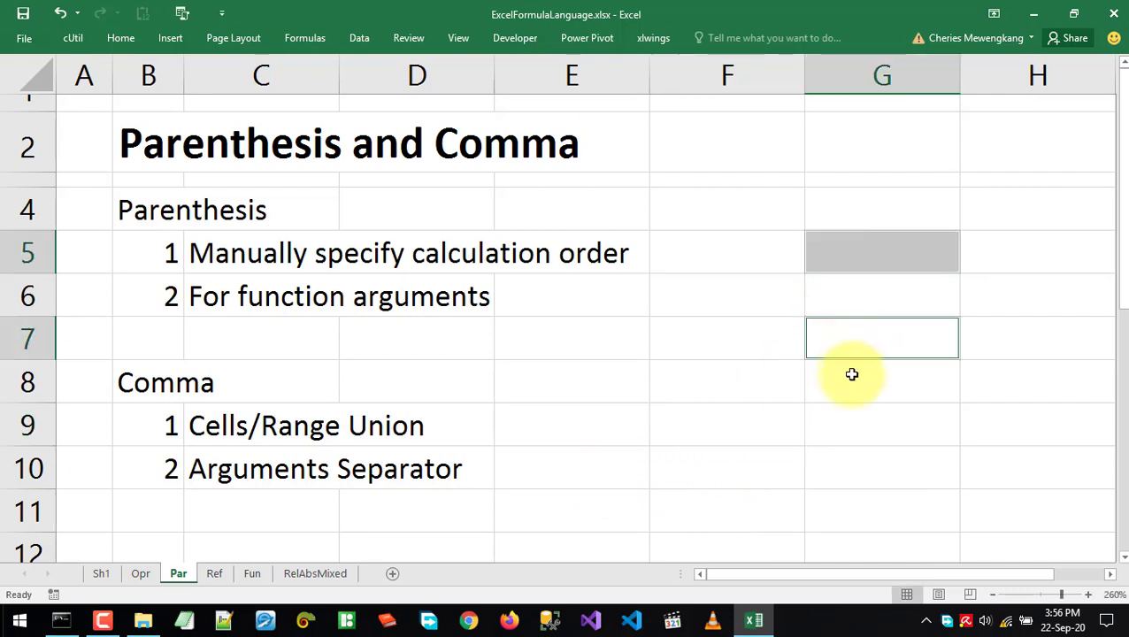
left_click(851, 376, "ctrl")
left_click(855, 469, "ctrl")
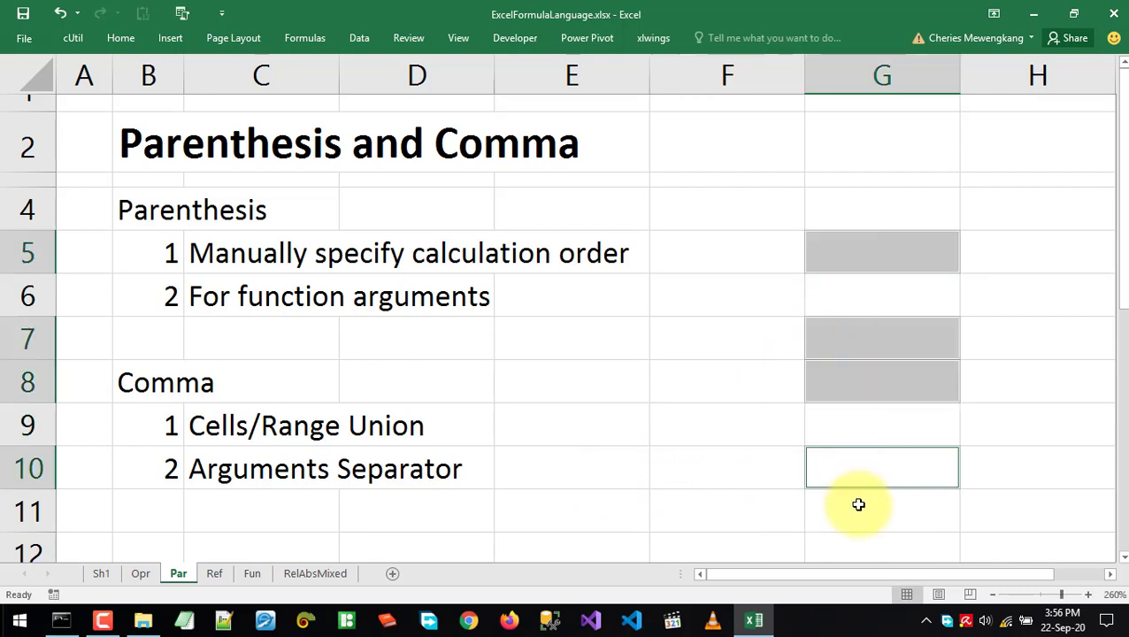
left_click(858, 504, "ctrl")
left_click(118, 38)
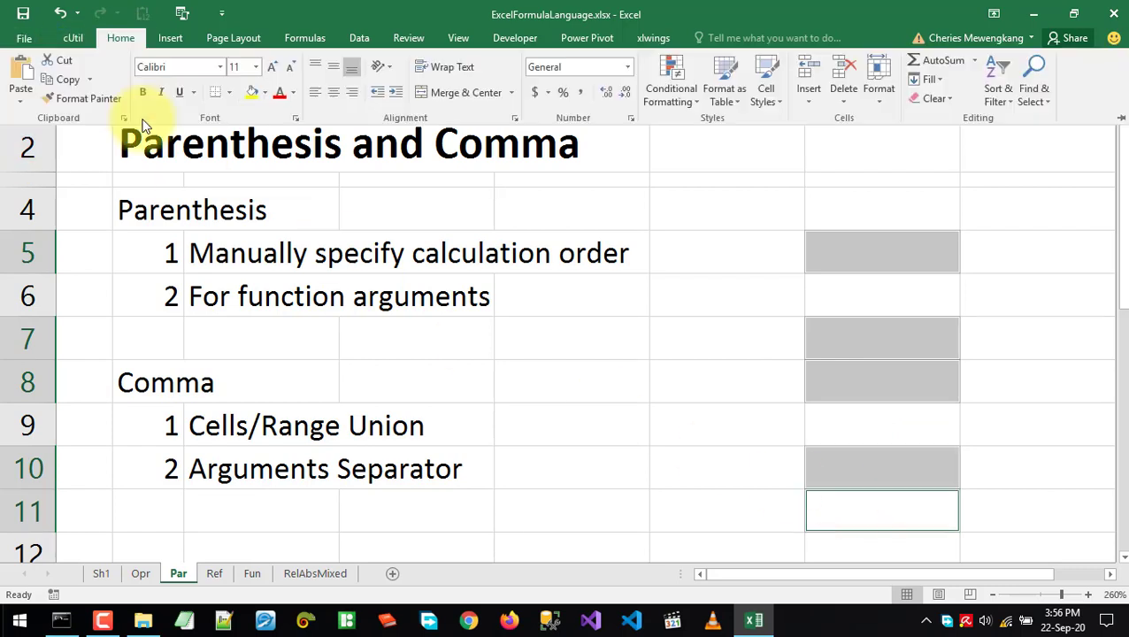
left_click(254, 94)
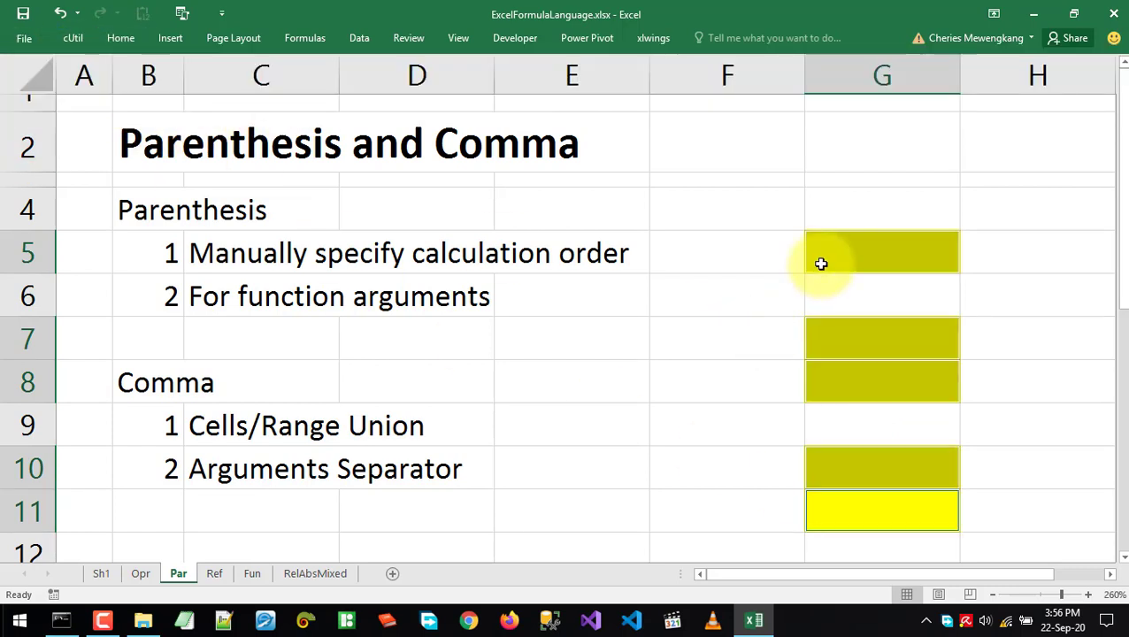
Enter the values 3, 5, 6, 4, 6, 4 and 8 down cells G5 to G11
left_click(820, 258)
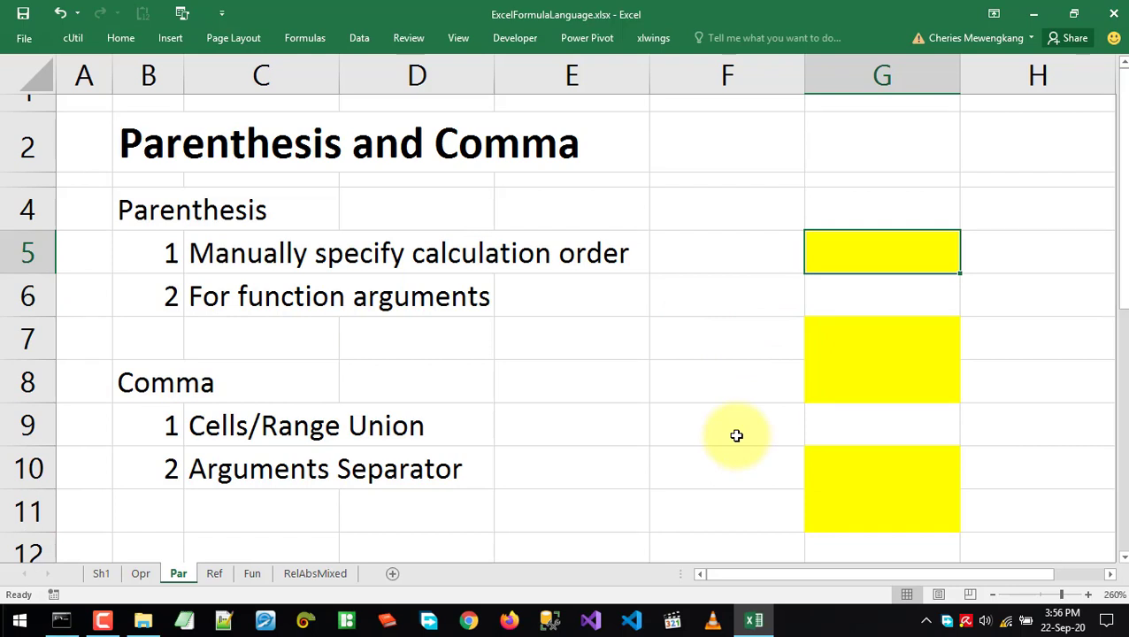
type("3")
key("Return")
type("5")
key("Return")
type("6")
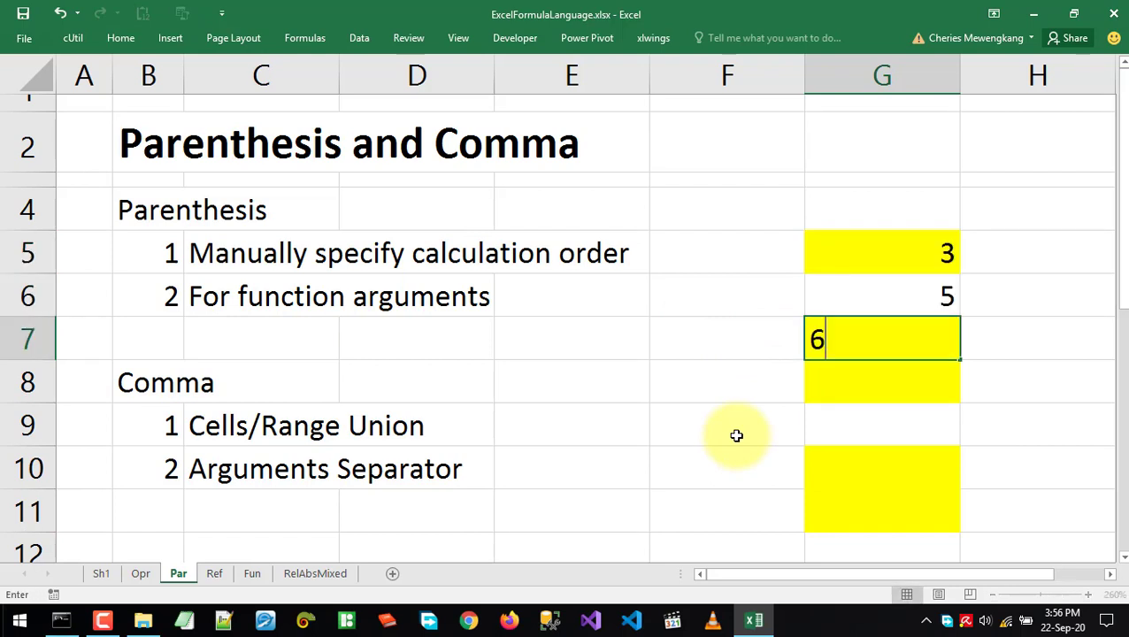
key("Return")
type("4")
key("Return")
type("6")
key("Return")
type("4")
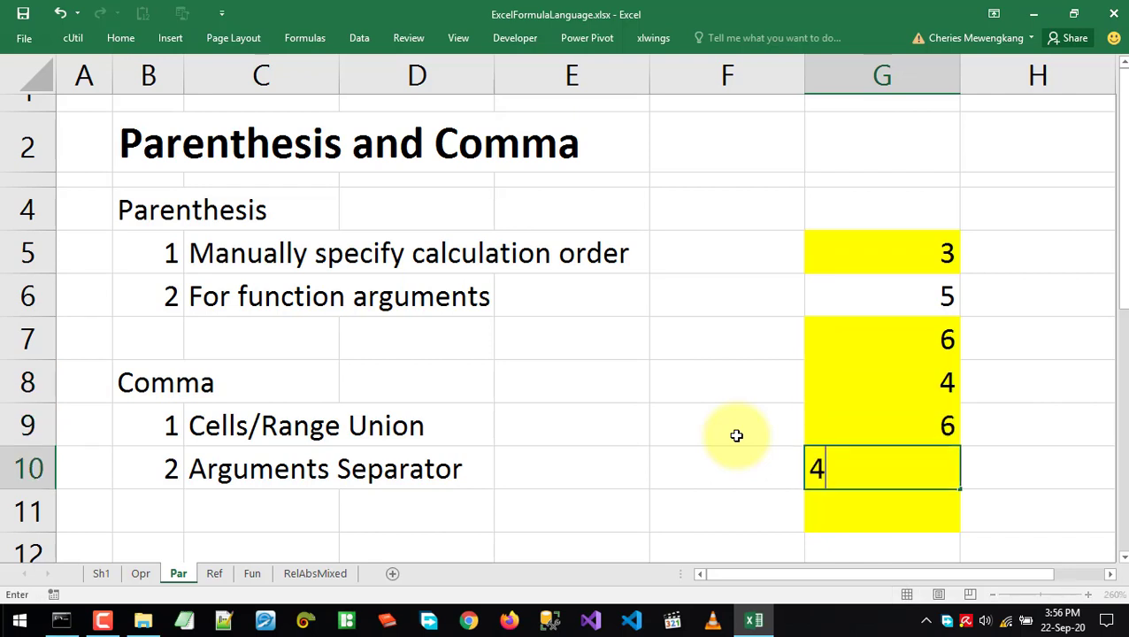
key("Return")
type("8")
key("Return")
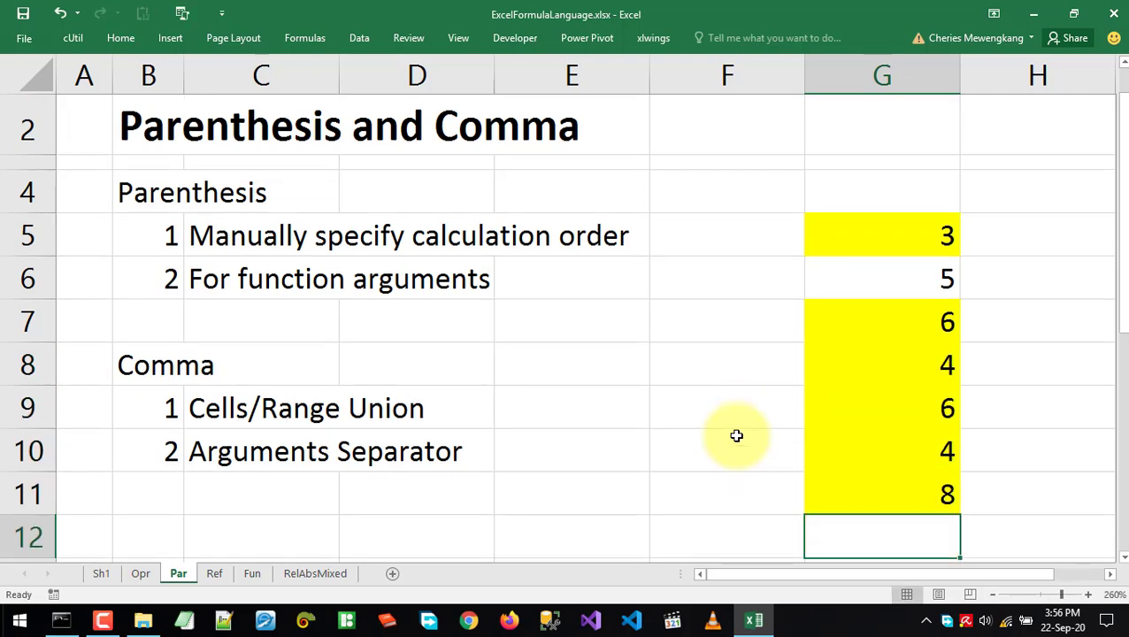
Remove the yellow fill from cell G8 by setting it to No Fill
left_click(851, 377)
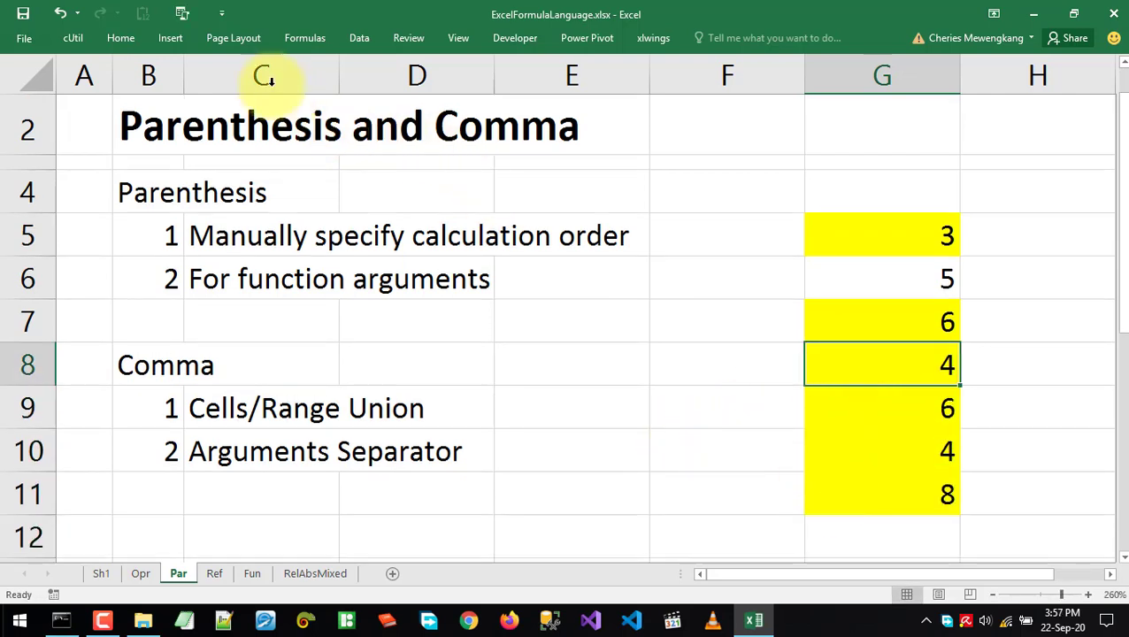
left_click(124, 39)
left_click(267, 93)
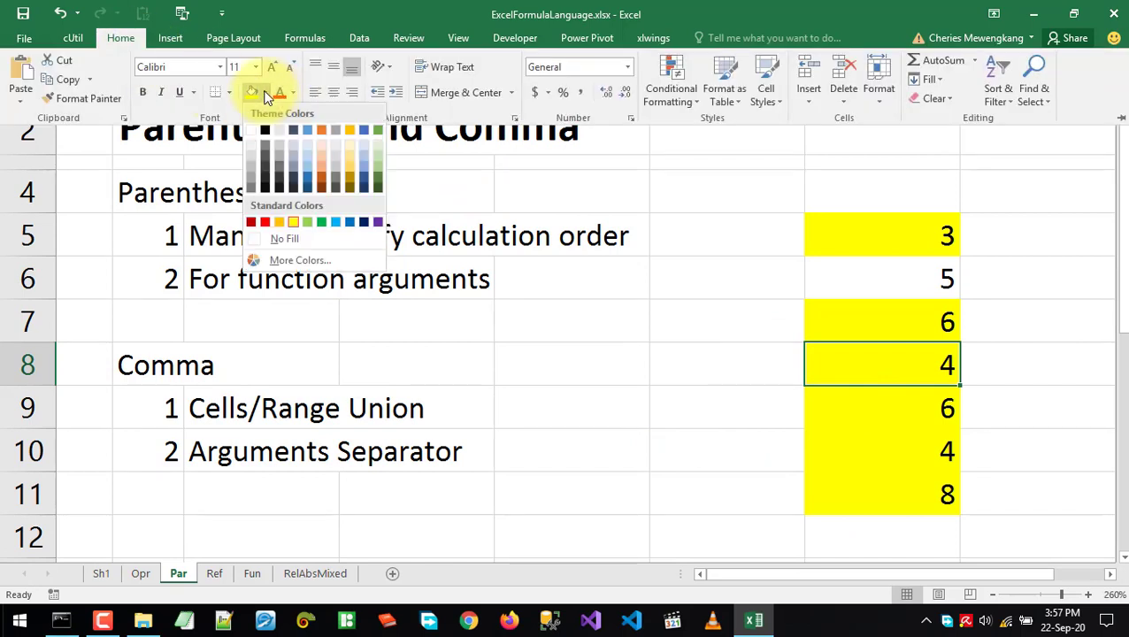
left_click(274, 234)
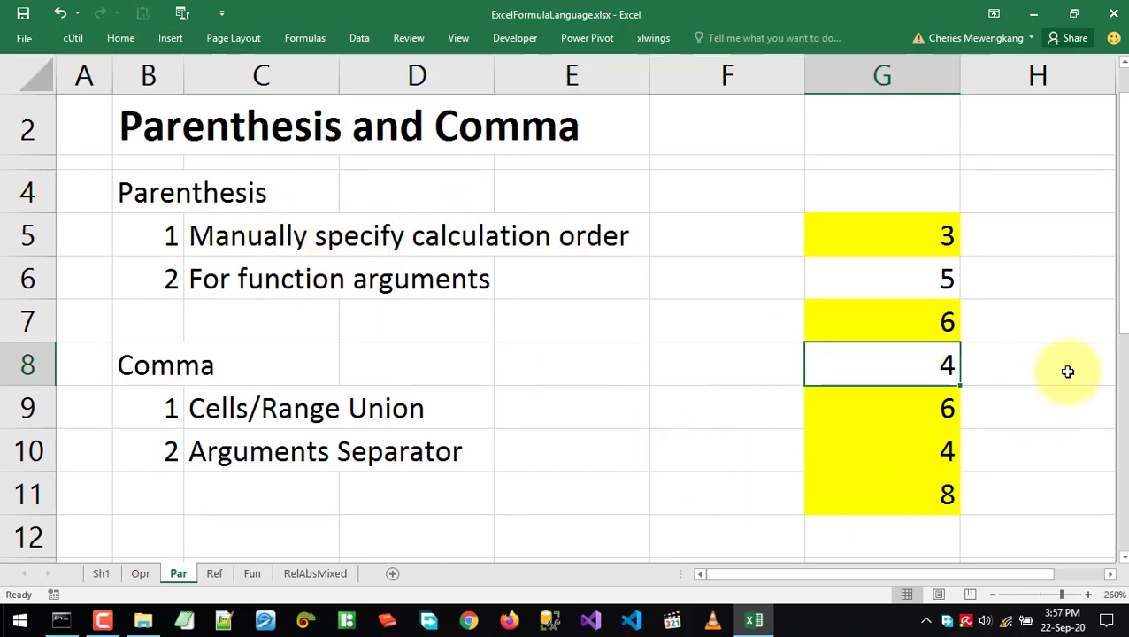
Select the whole range G5:G11 to examine its highlighted and unhighlighted values
left_click_drag(1123, 302, 1123, 247)
left_click(648, 437)
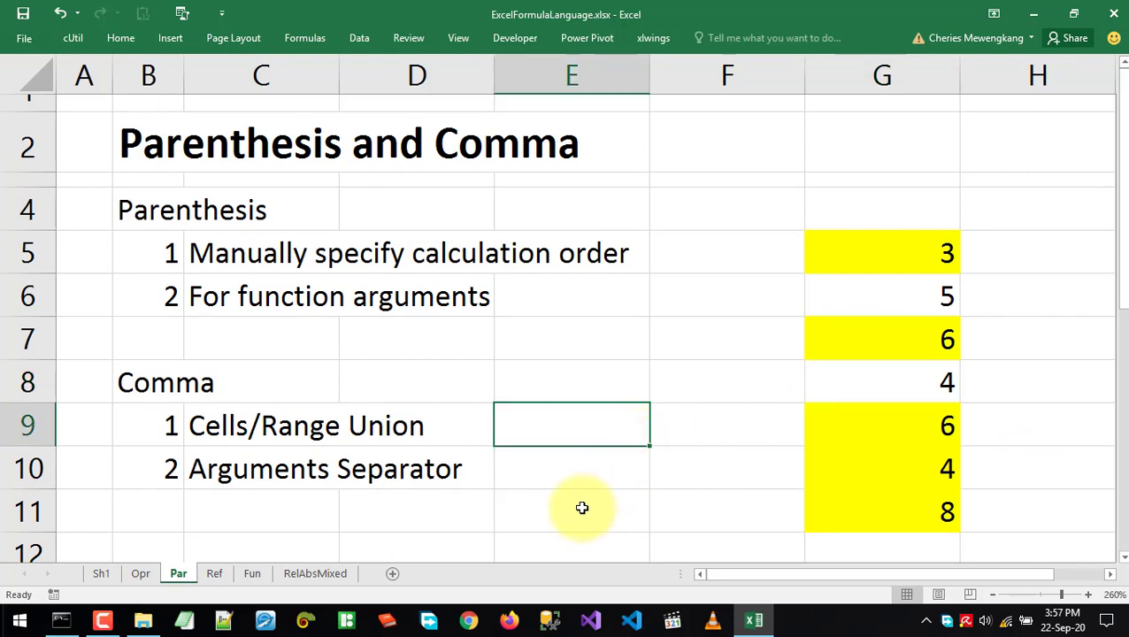
left_click(579, 506)
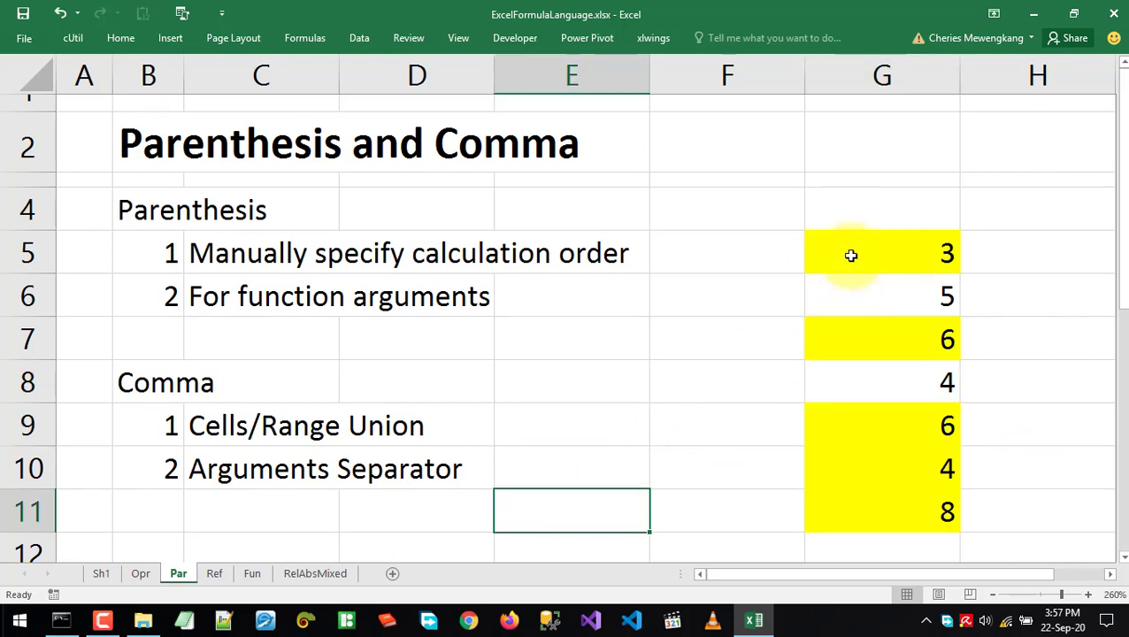
left_click_drag(850, 254, 838, 528)
left_click(626, 506)
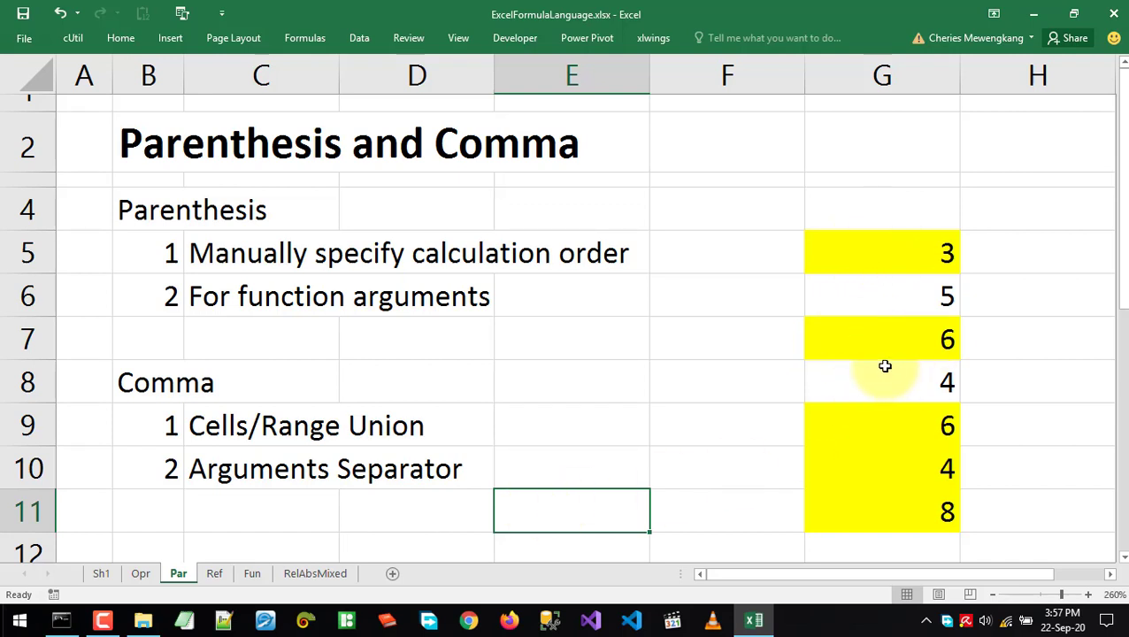
left_click_drag(900, 249, 887, 505)
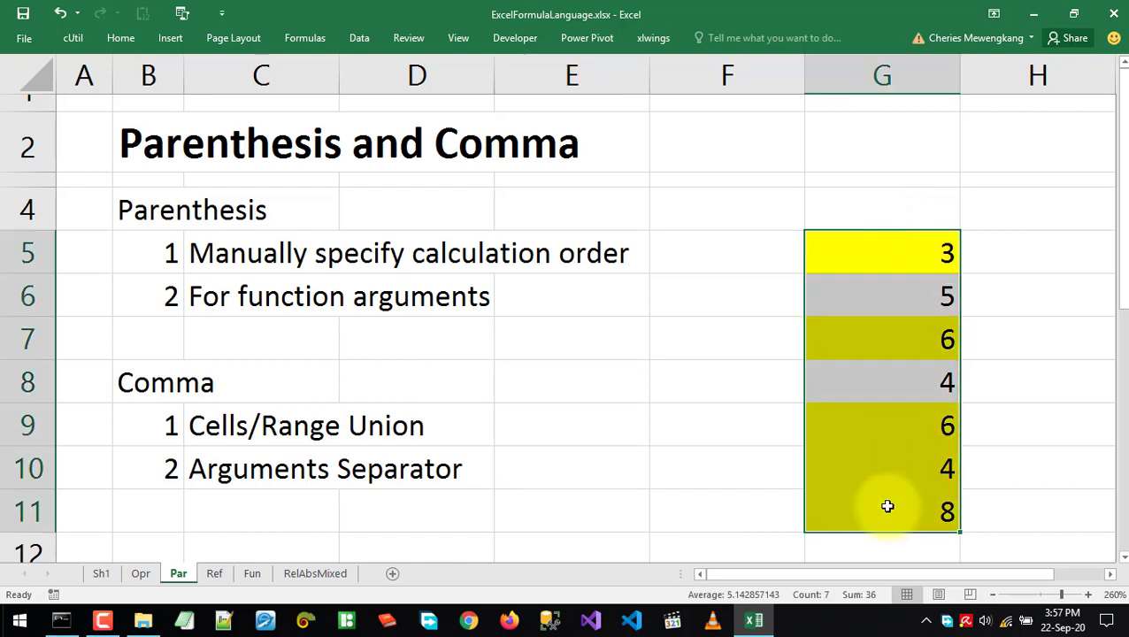
Narrow column G to fit its highlighted values more closely
left_click(863, 255)
left_click(863, 340)
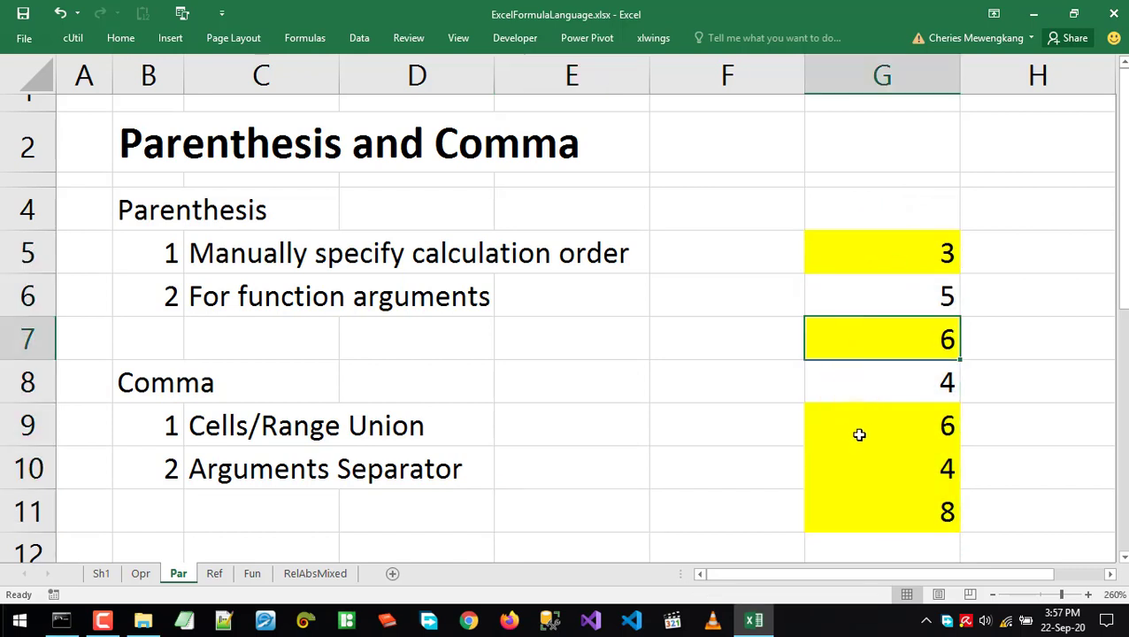
left_click(859, 434)
double_click(959, 76)
left_click_drag(847, 89, 883, 89)
left_click(584, 478)
left_click(501, 526)
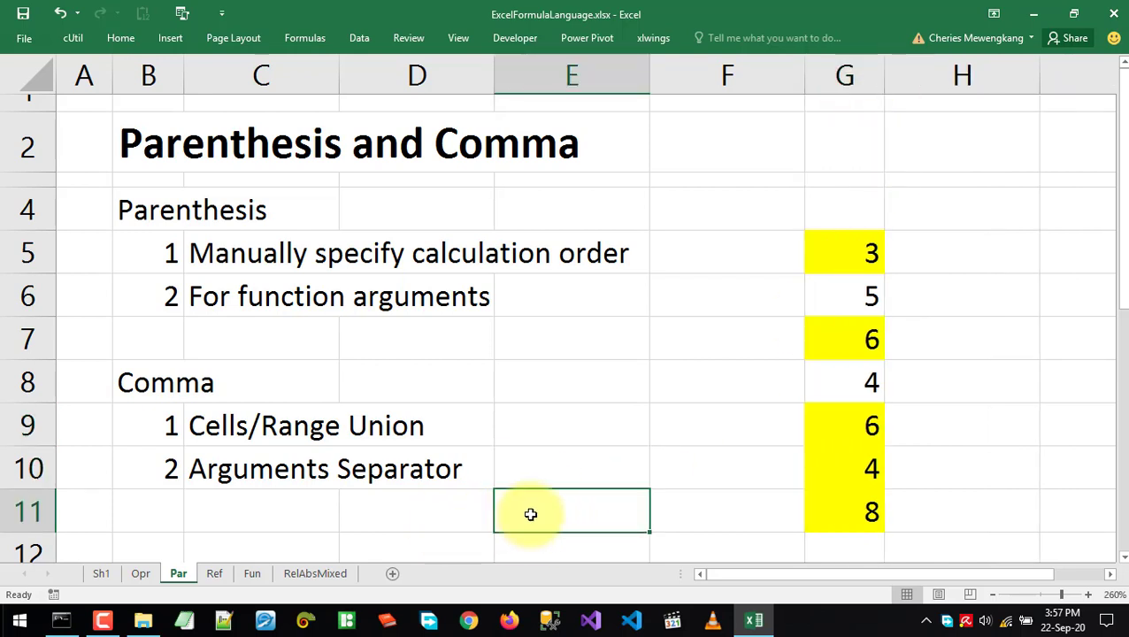
type("=SUM")
key("BackSpace")
key("BackSpace")
key("BackSpace")
key("BackSpace")
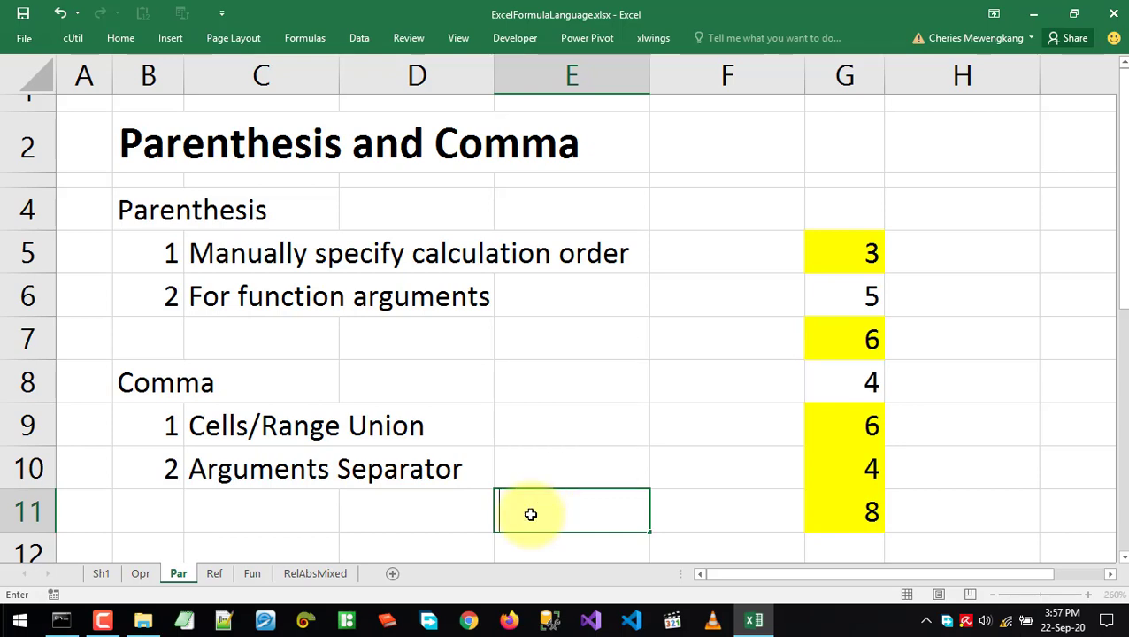
left_click(726, 358)
Begin a SUM formula in empty cell D13, below the Comma notes
left_click_drag(1122, 296, 1120, 398)
left_click(414, 449)
type("-")
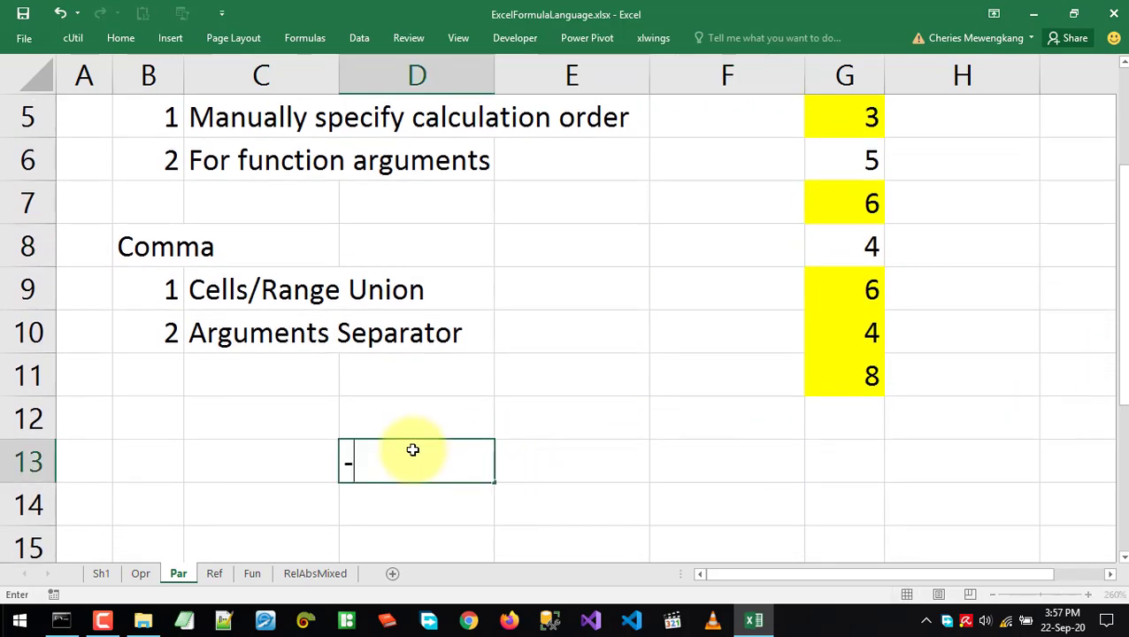
type("SUM(")
key("BackSpace")
key("BackSpace")
key("BackSpace")
key("BackSpace")
key("BackSpace")
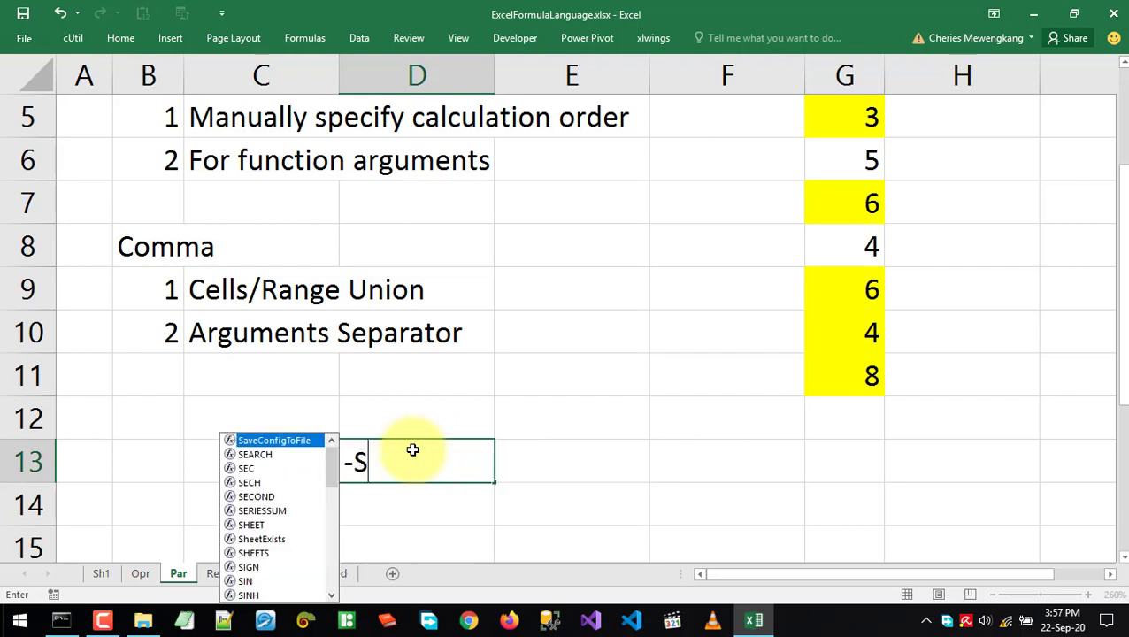
type("=SUM(")
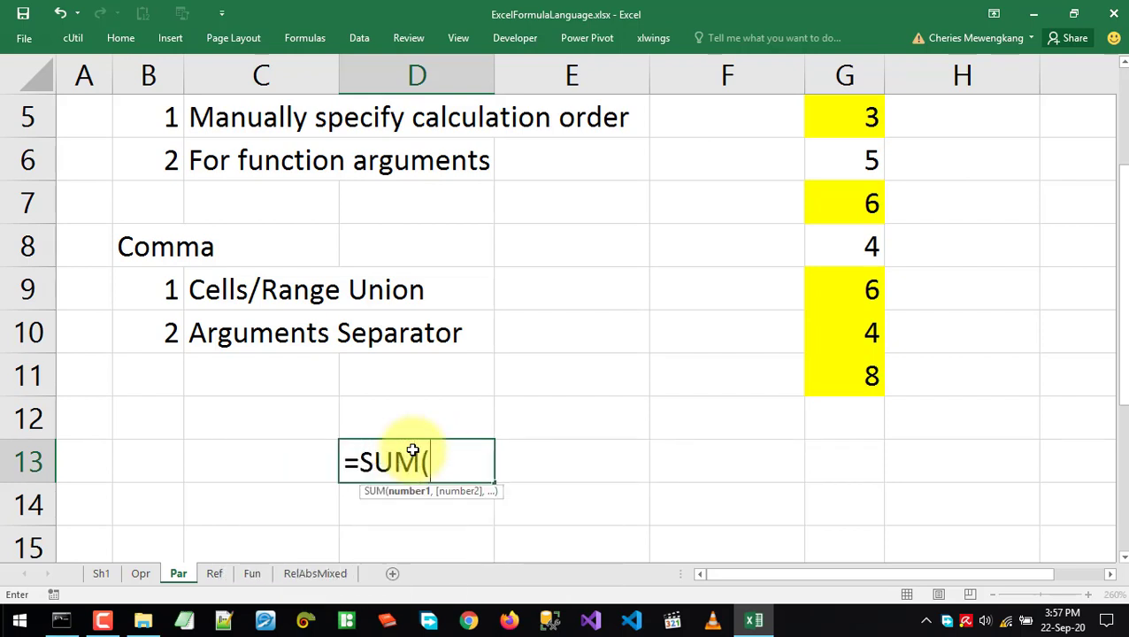
Complete the D13 formula as =SUM(G5,G7,G9:G11), adding up only the yellow cells in column G
left_click_drag(1125, 252, 1097, 212)
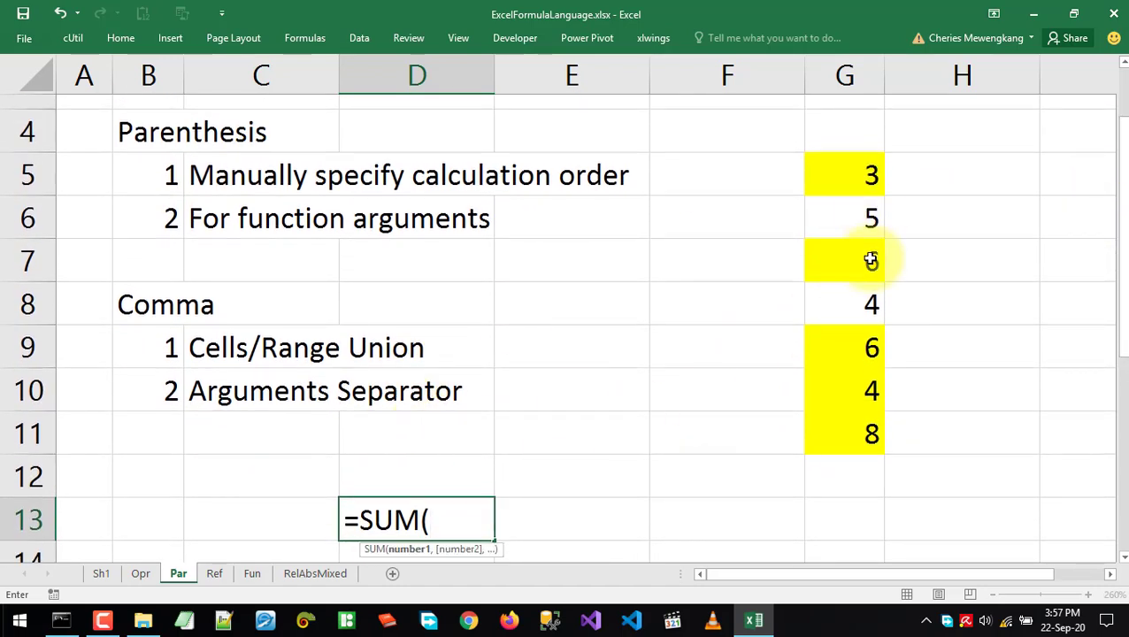
left_click(850, 181)
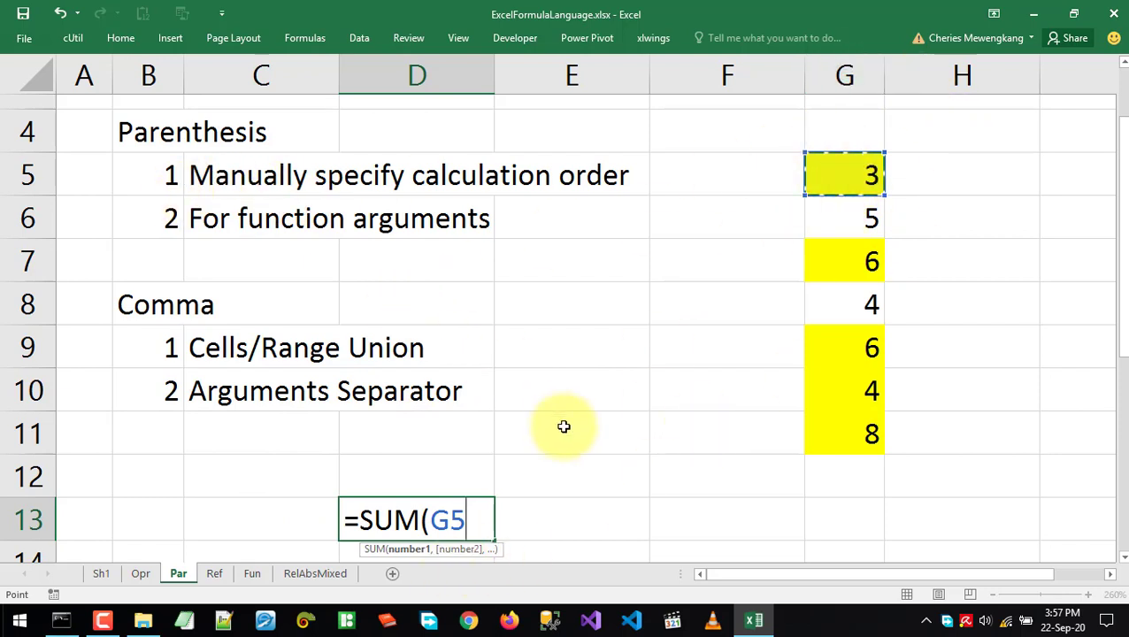
type(",")
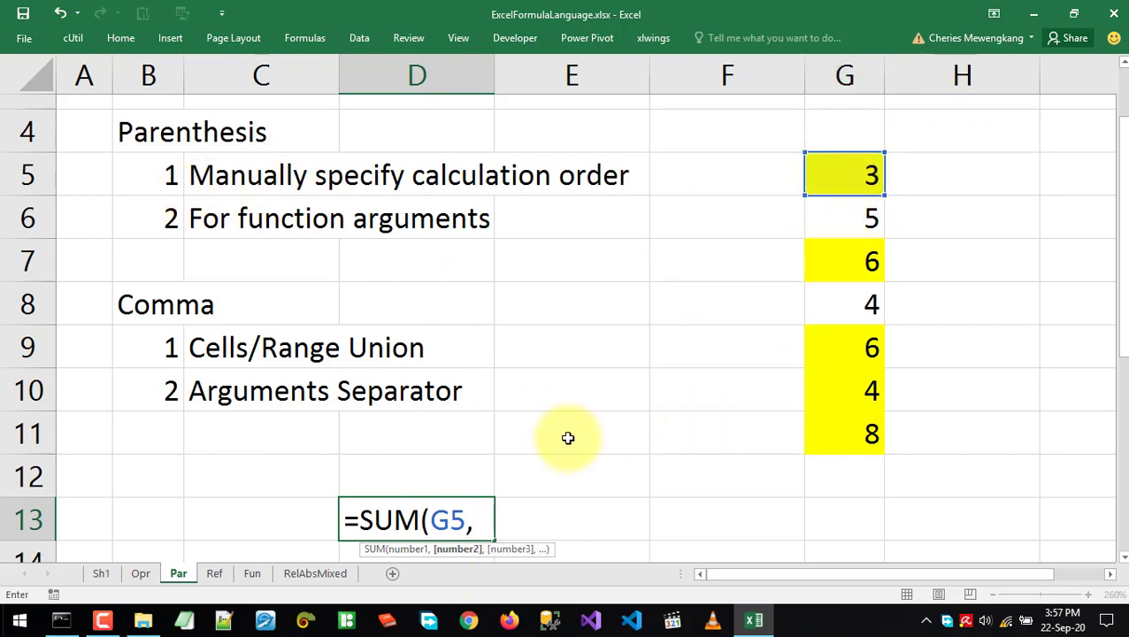
left_click(471, 524)
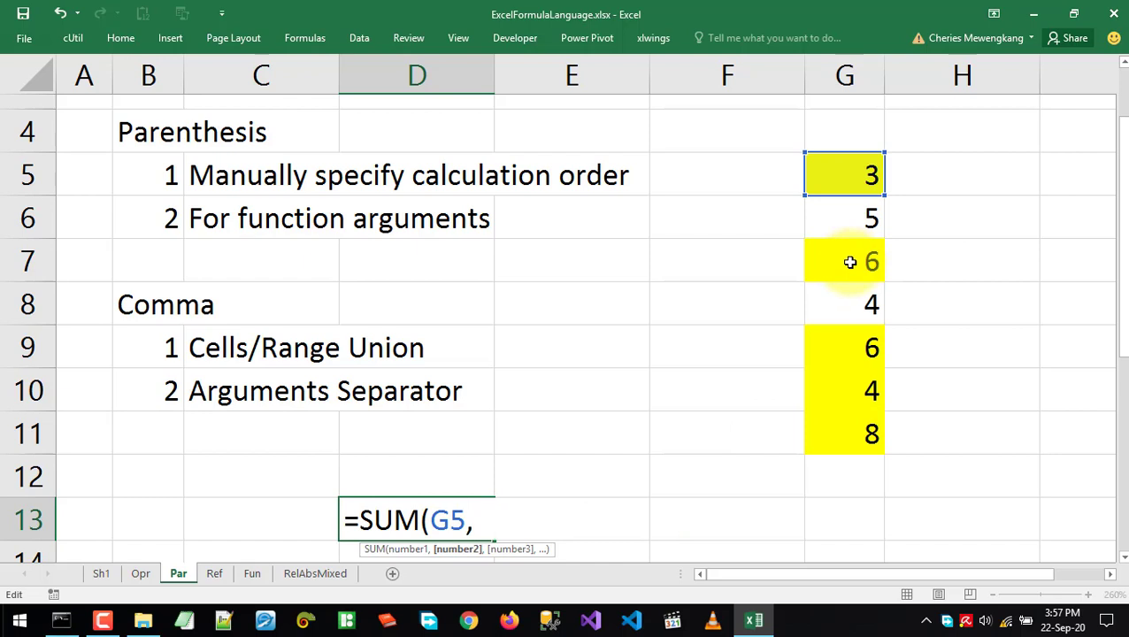
left_click(849, 263)
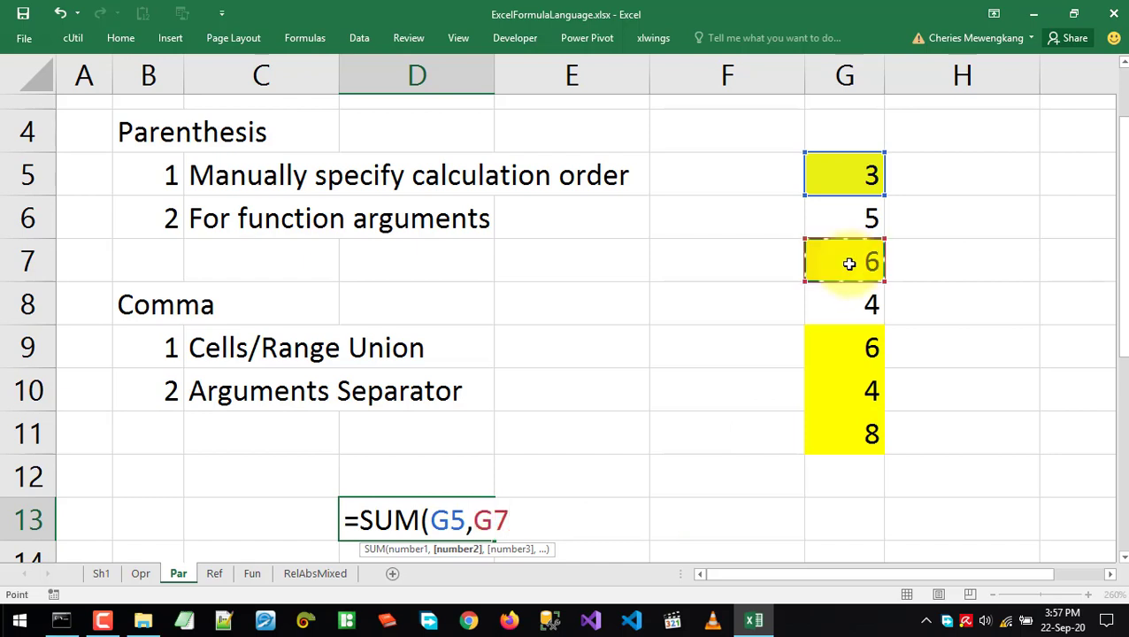
type(",")
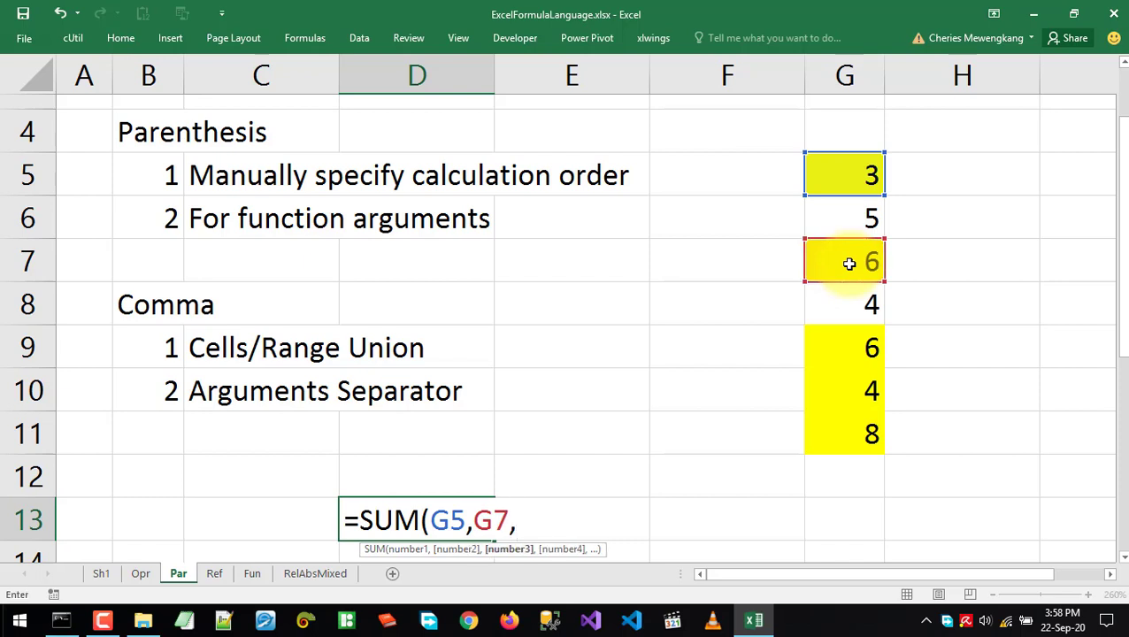
left_click_drag(839, 347, 832, 428)
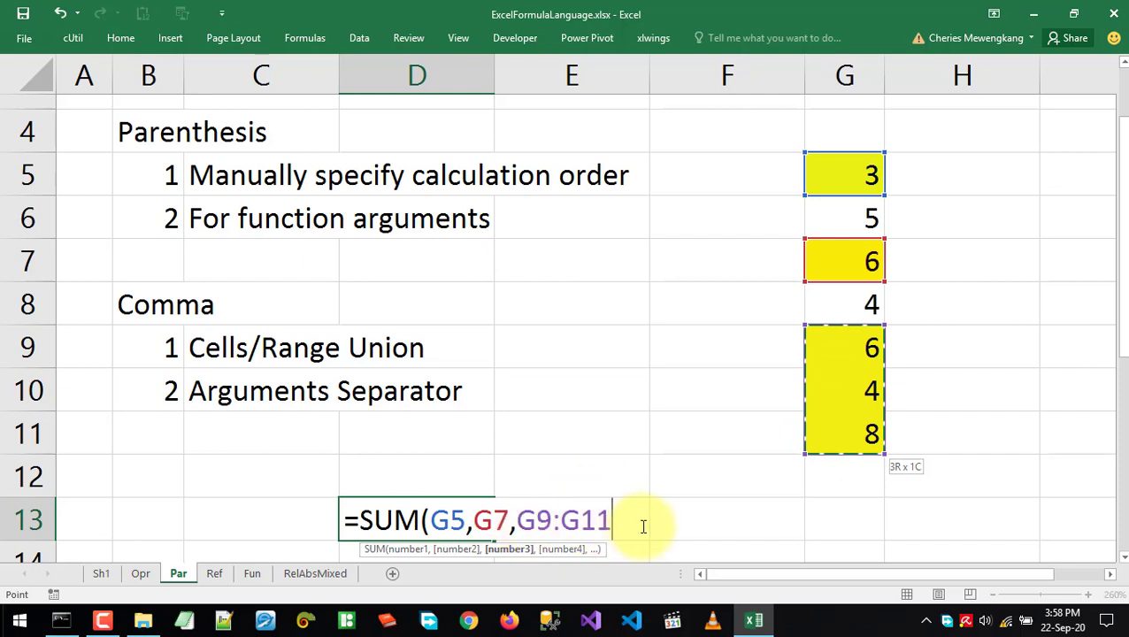
type(")")
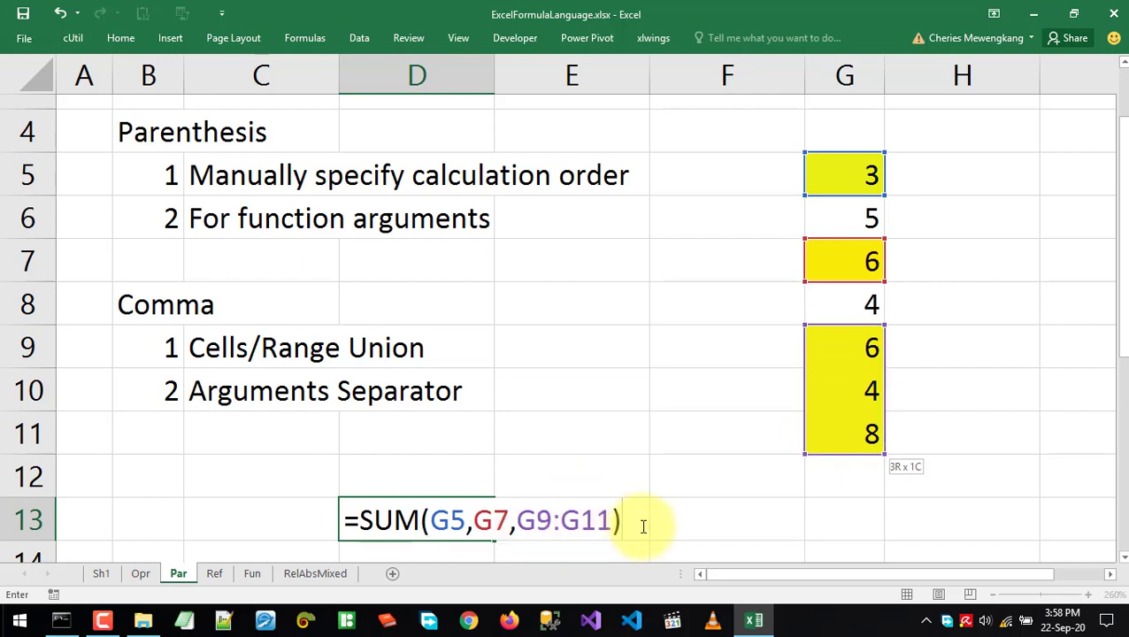
key("Return")
Examine the cell references and the commas joining them inside the SUM formula in D13
double_click(433, 458)
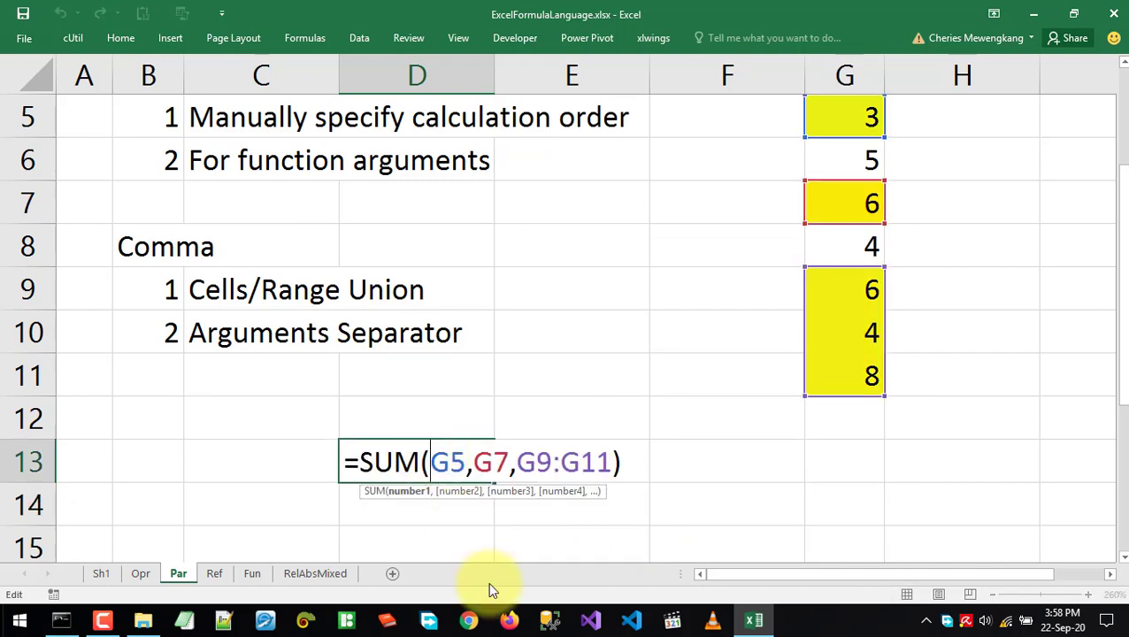
left_click_drag(1120, 409, 1125, 354)
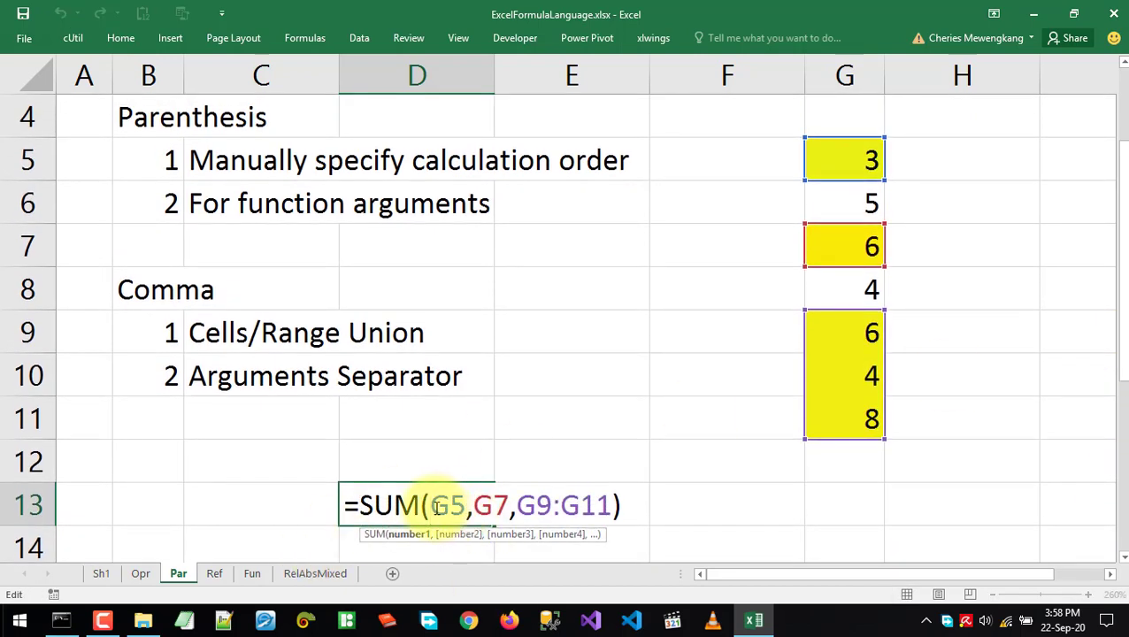
left_click_drag(430, 506, 610, 506)
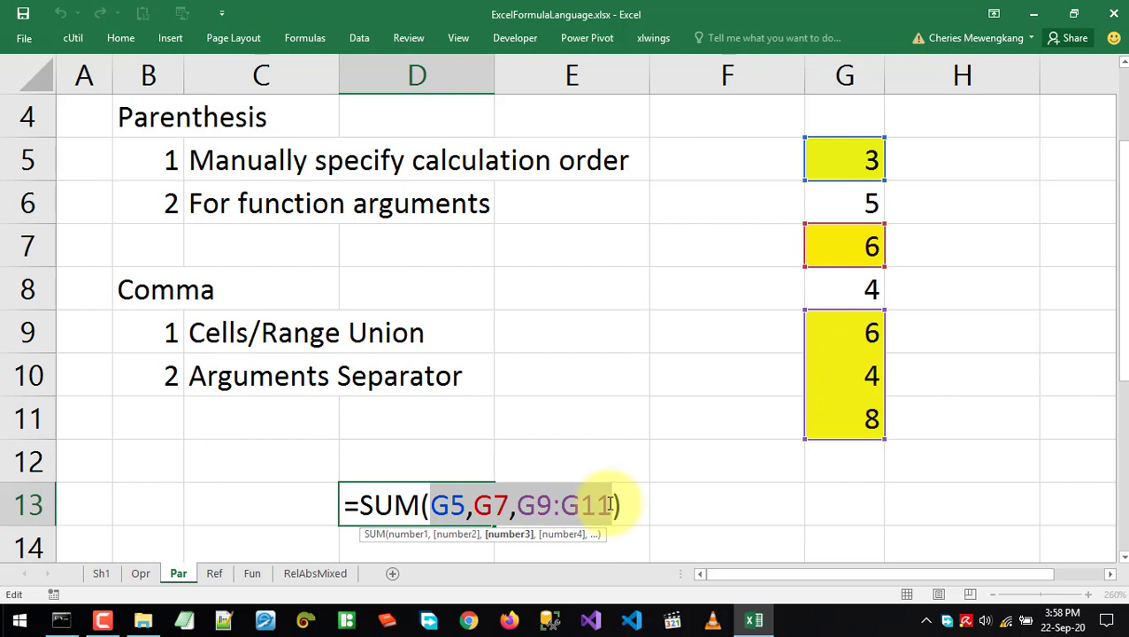
left_click(468, 505)
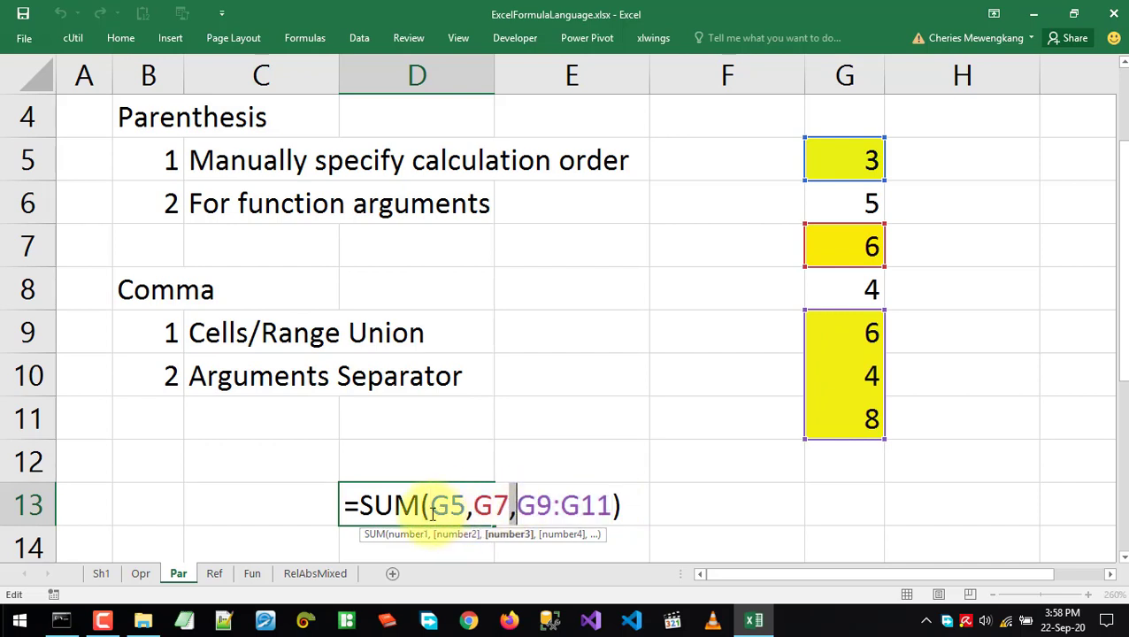
left_click_drag(430, 505, 616, 505)
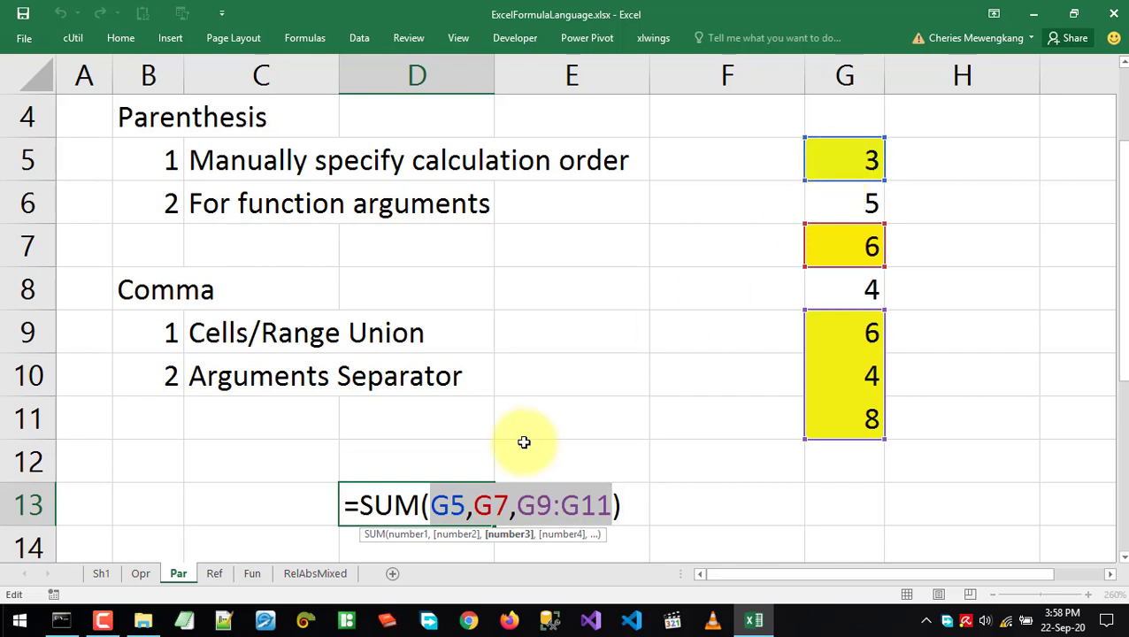
left_click(557, 505)
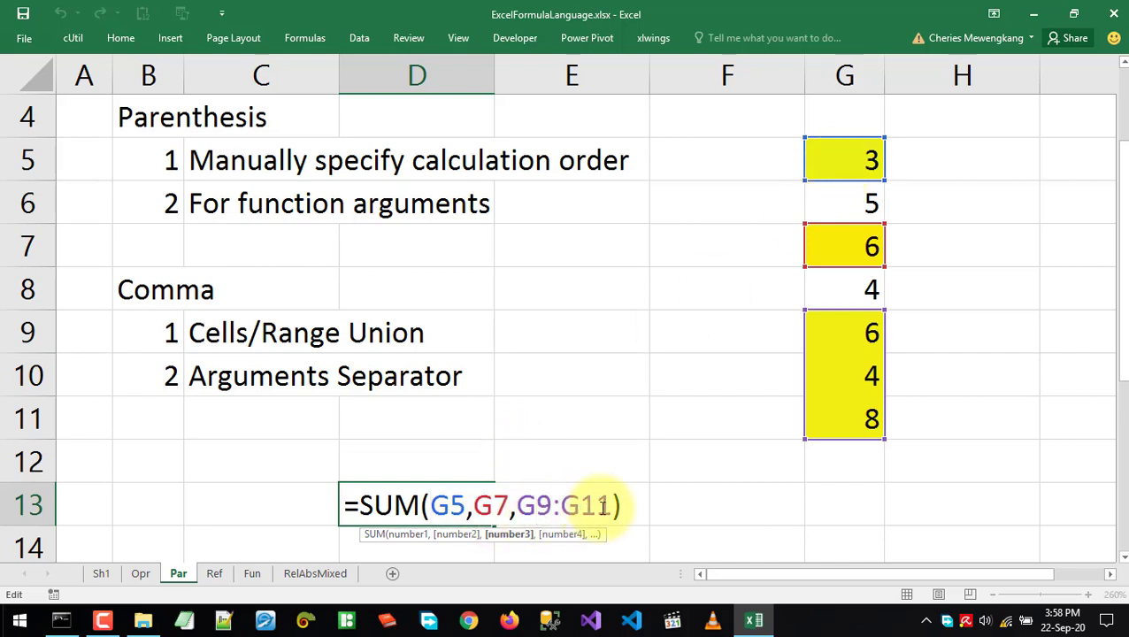
left_click_drag(621, 505, 430, 505)
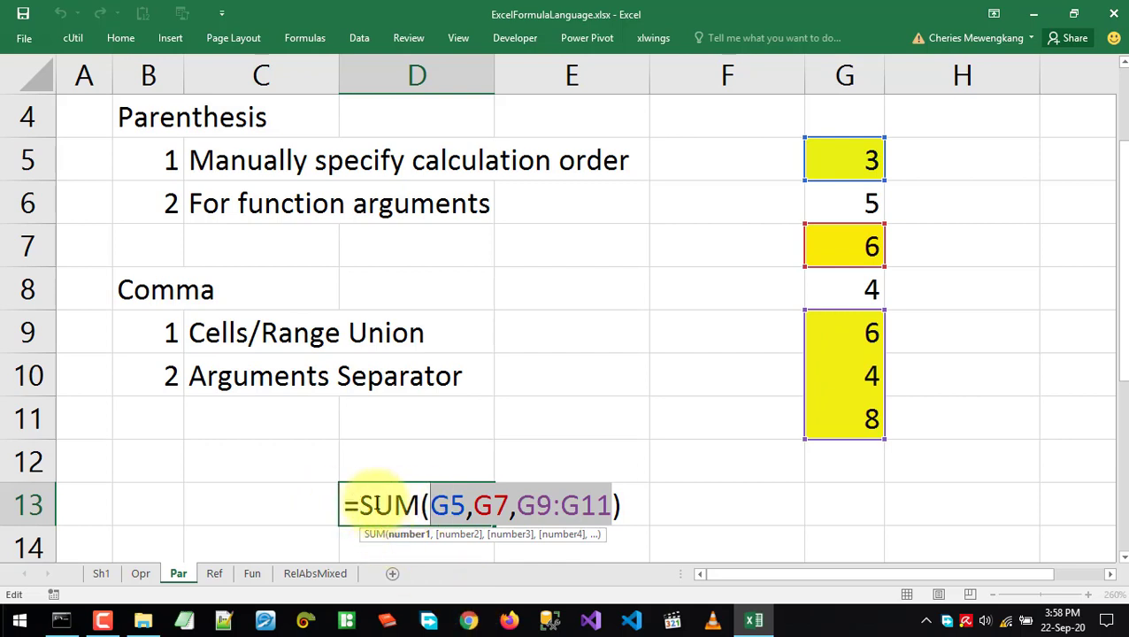
left_click(472, 506)
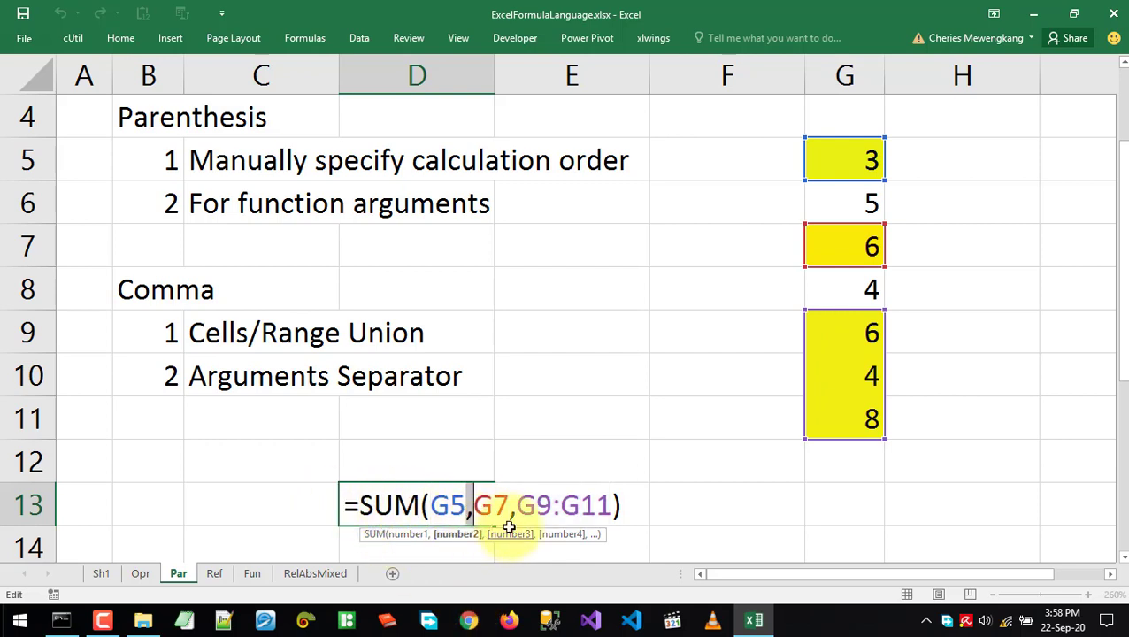
left_click(517, 507)
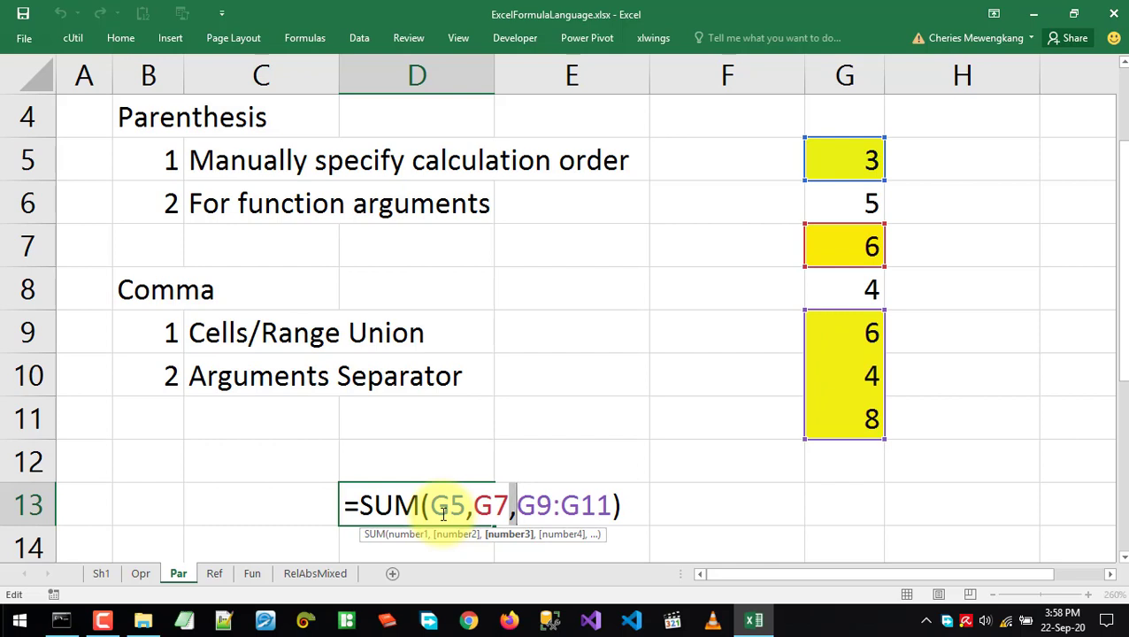
key("ctrl+Return")
Replace the formula in D13 with an IF function whose logical test is G5>5
type("=")
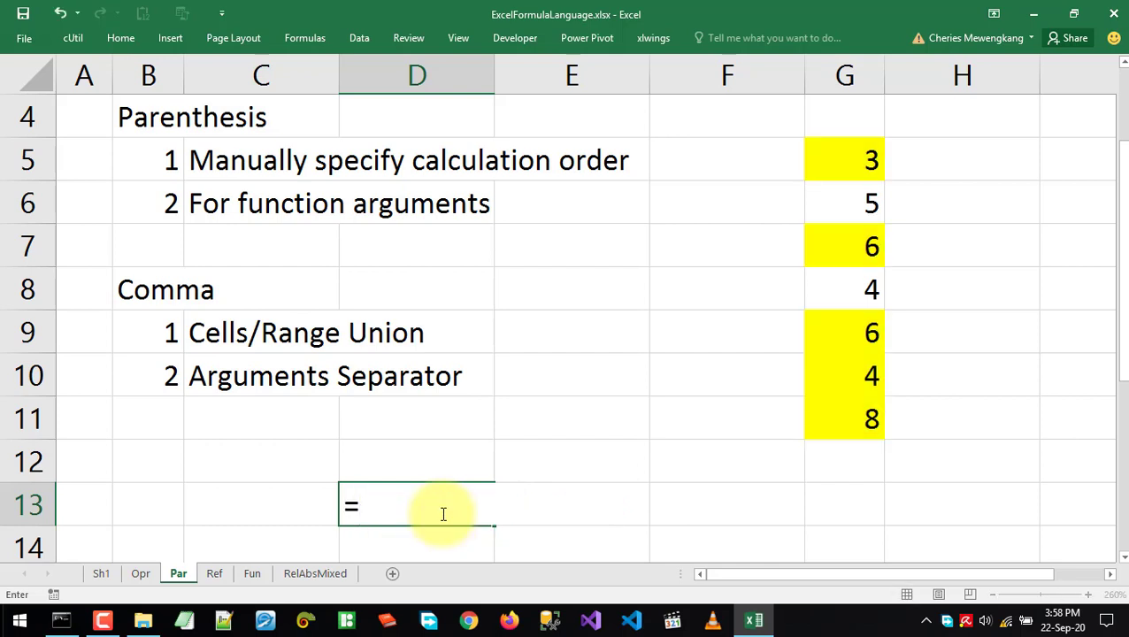
type("IF(")
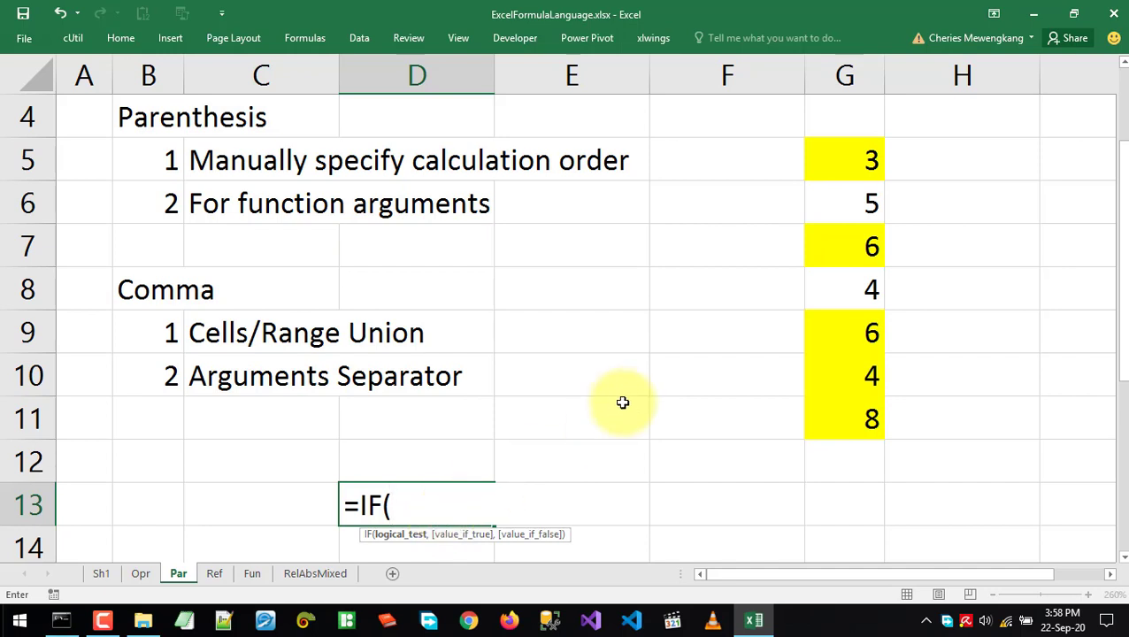
left_click(831, 155)
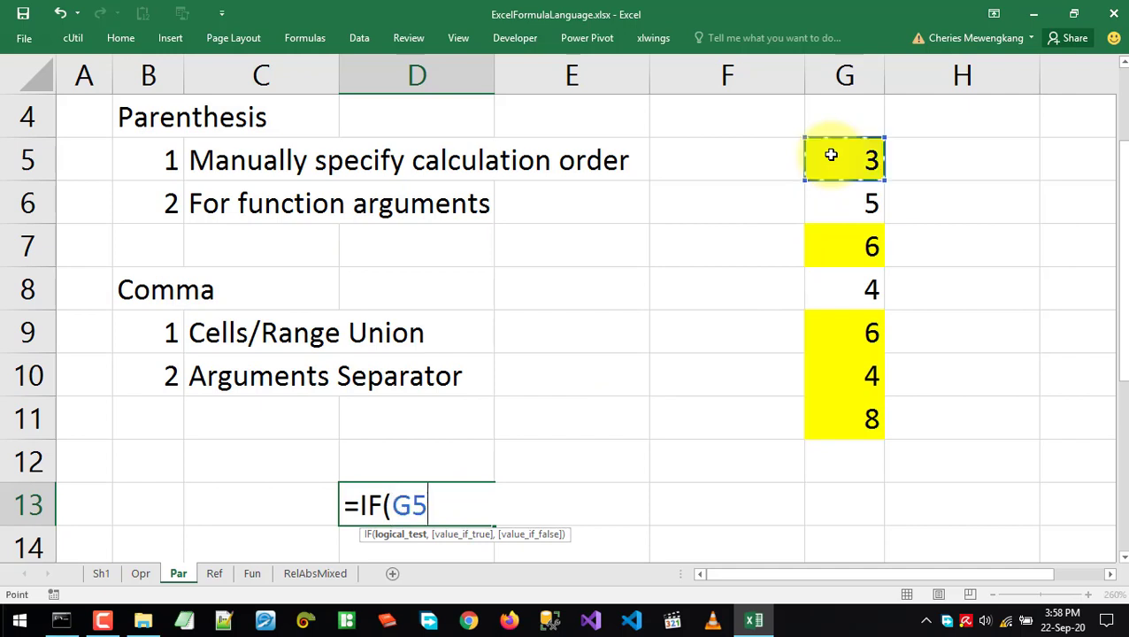
type(">")
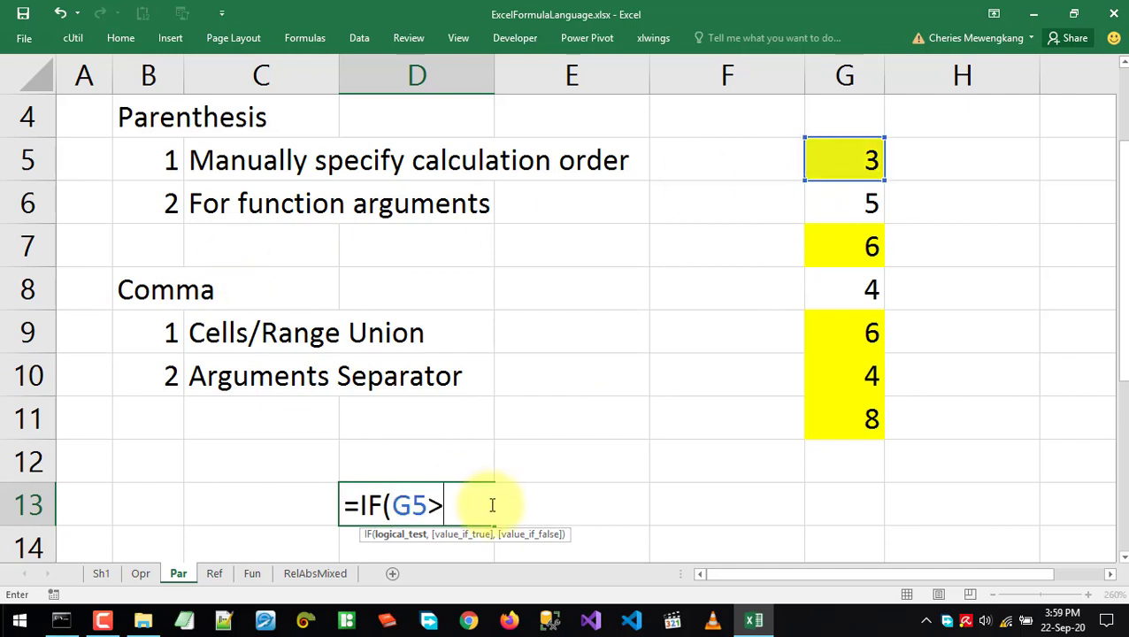
type("5,")
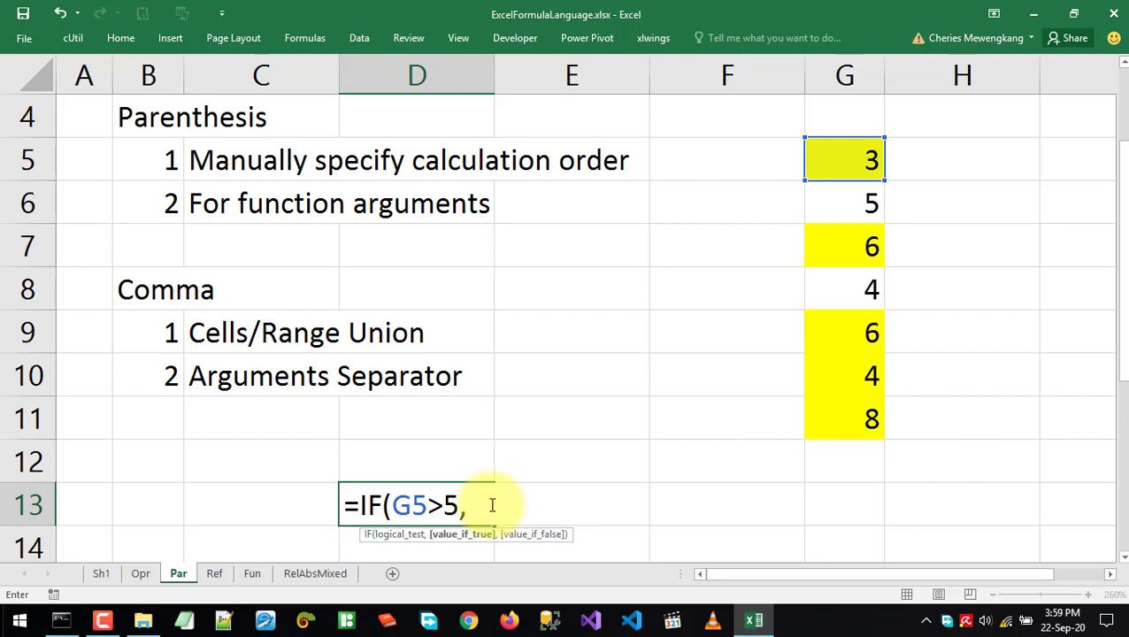
key("BackSpace")
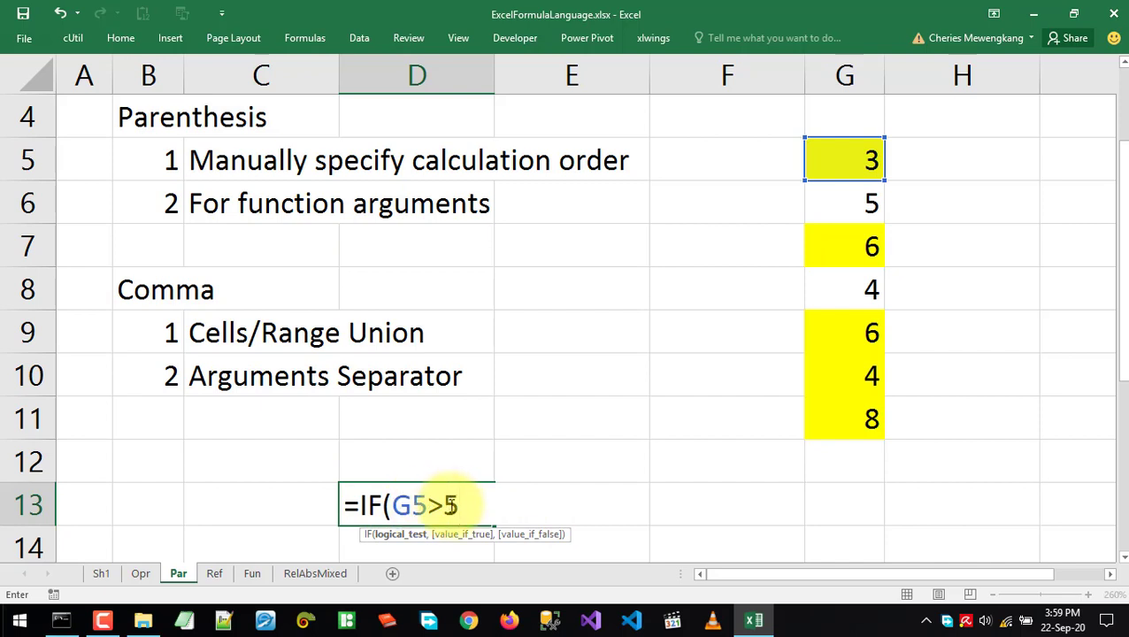
type(",")
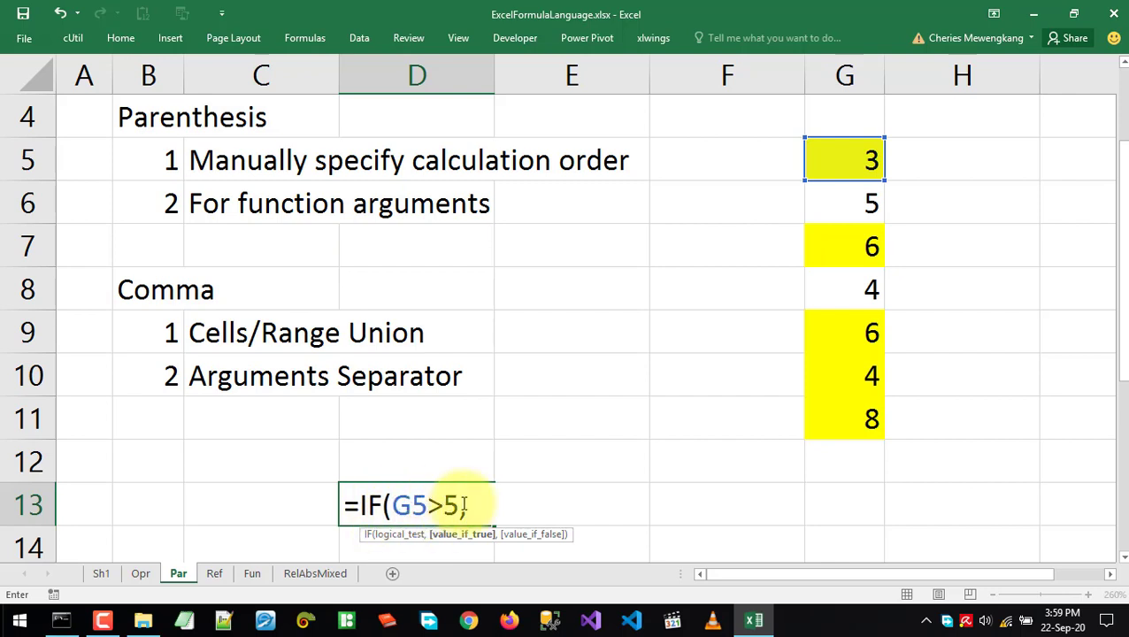
Finish the IF formula with "LEBIH BESAR" as the true value and "LEBIH KECIL" as the false value
type("\"")
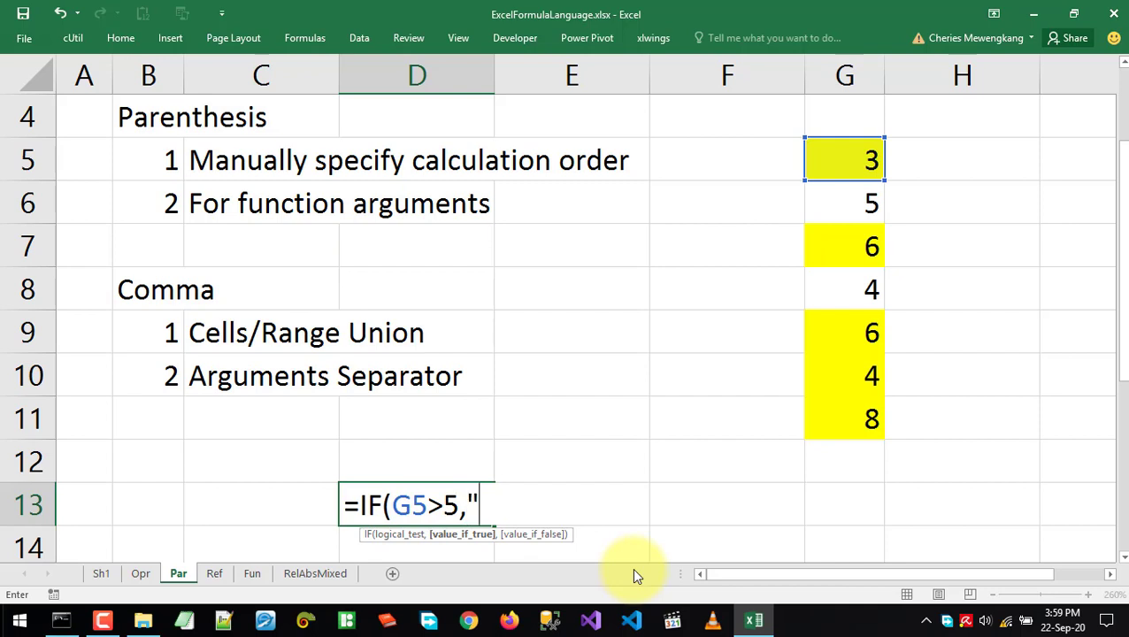
type("LEBIH")
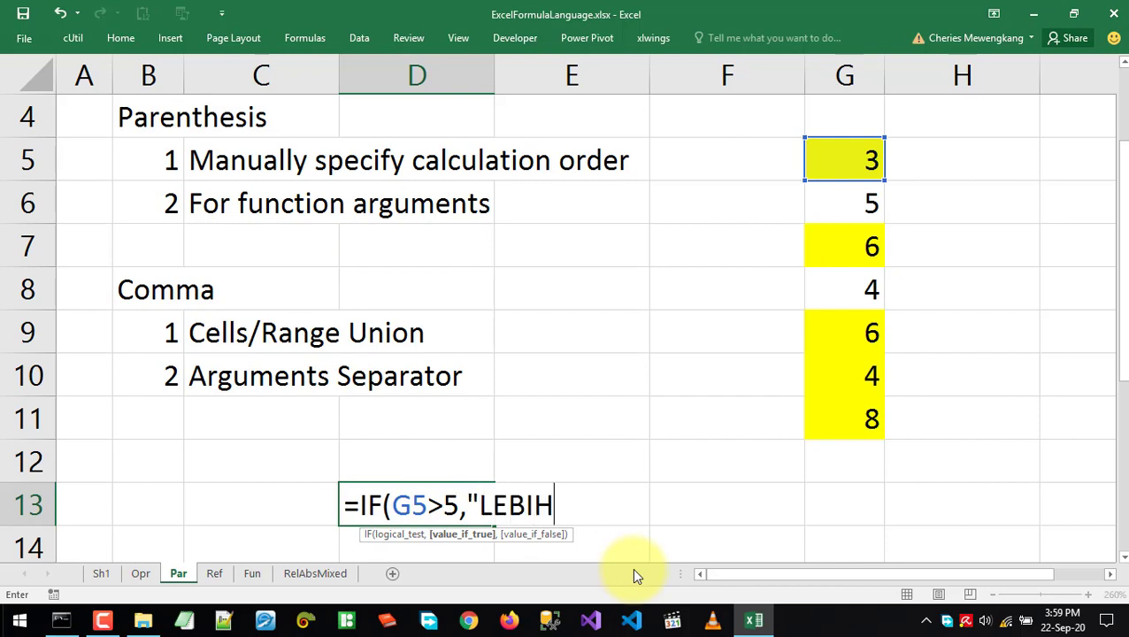
type(" BESAR\",")
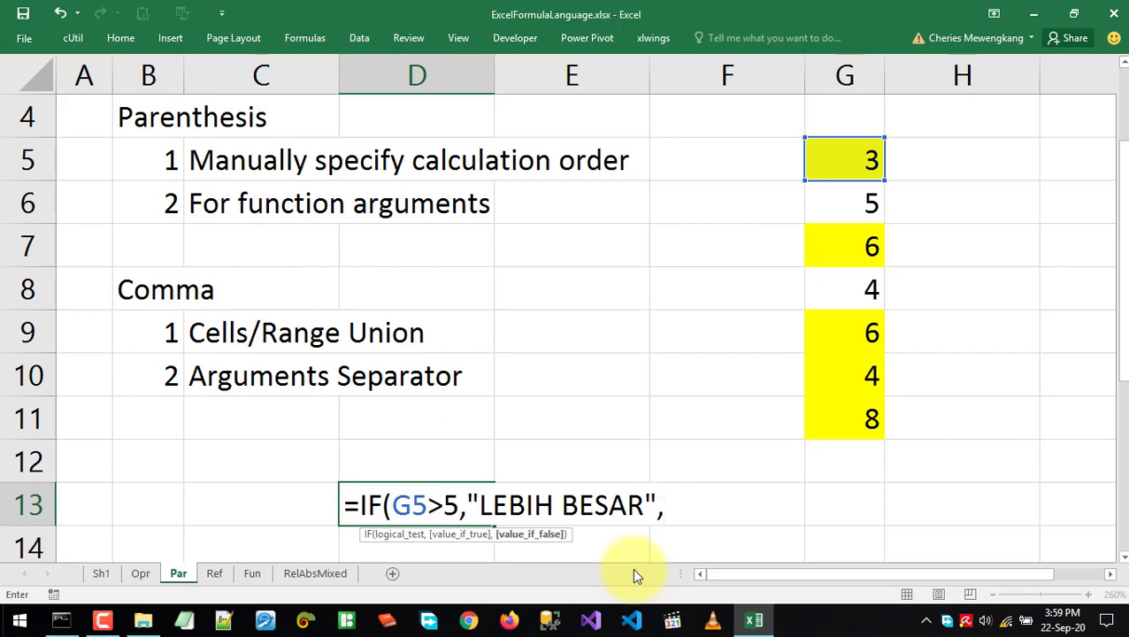
type("L")
key("BackSpace")
type("\"LEBIH KECIL\")")
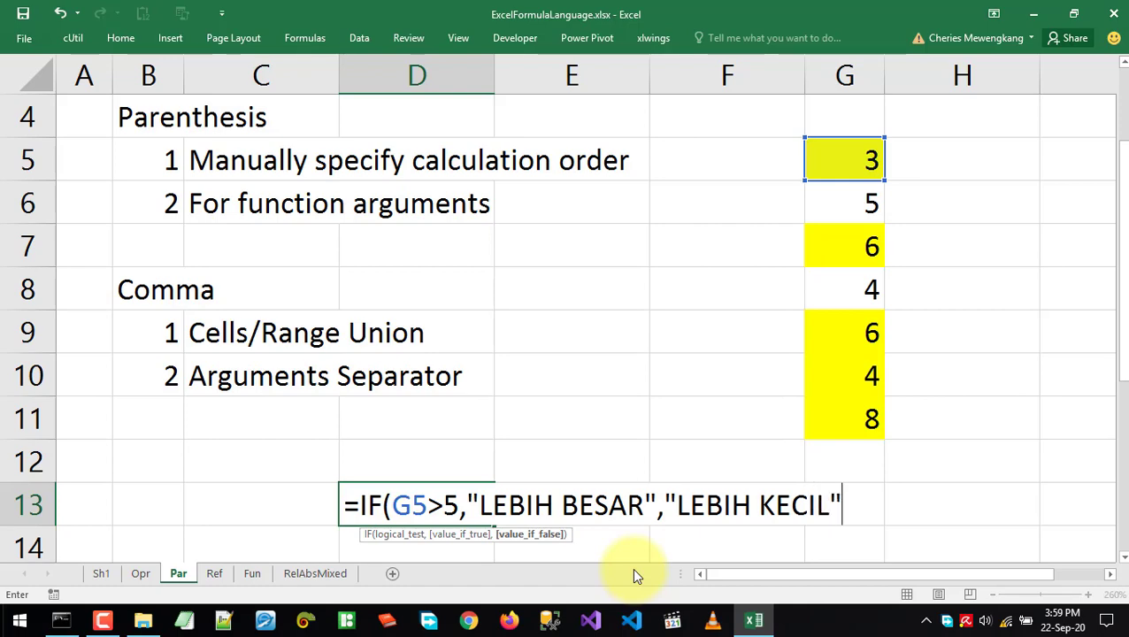
key("Return")
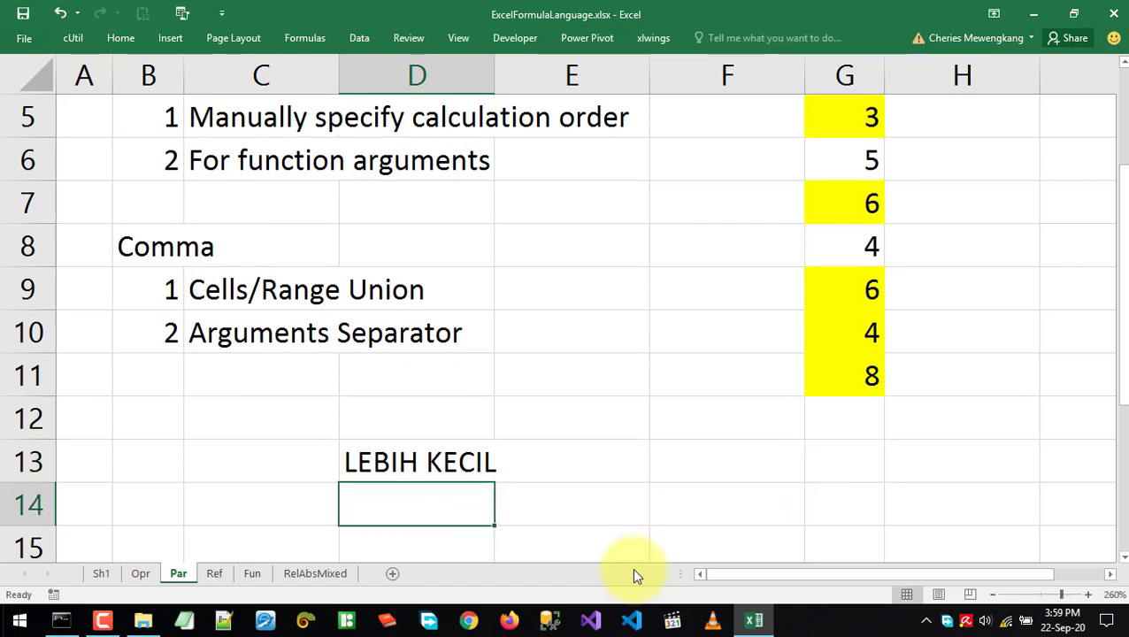
Set cell G5 to 6 to test the IF formula in D13 with a value above 5
left_click(420, 461)
key("F2")
scroll(1123, 371, "up", 2)
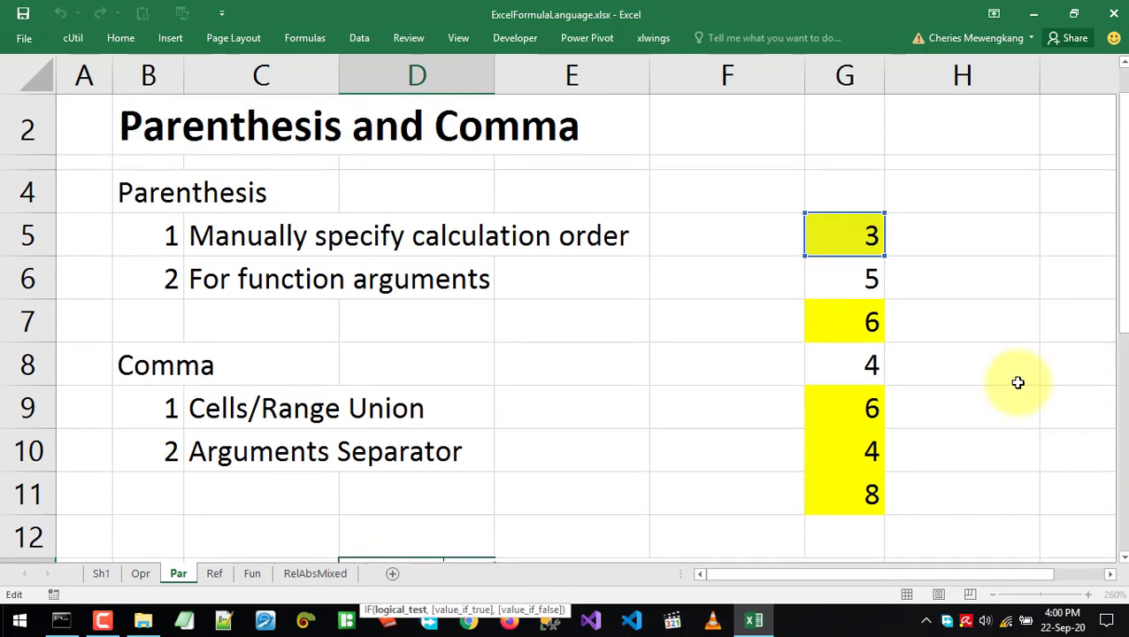
key("Return")
left_click_drag(1120, 292, 1120, 266)
left_click(880, 172)
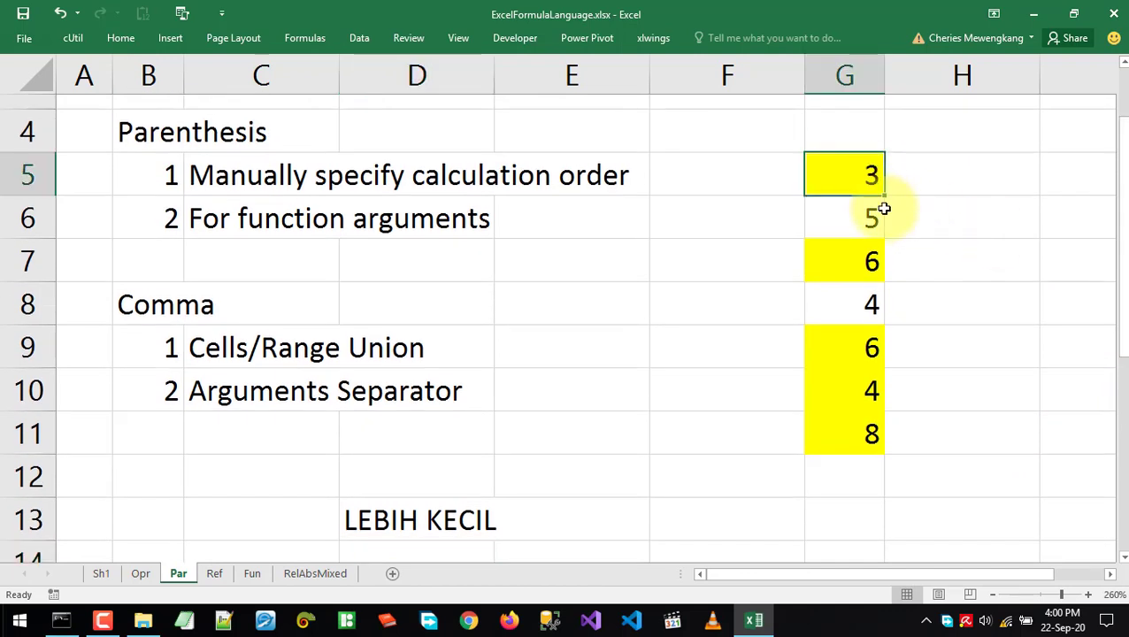
type("6")
key("Return")
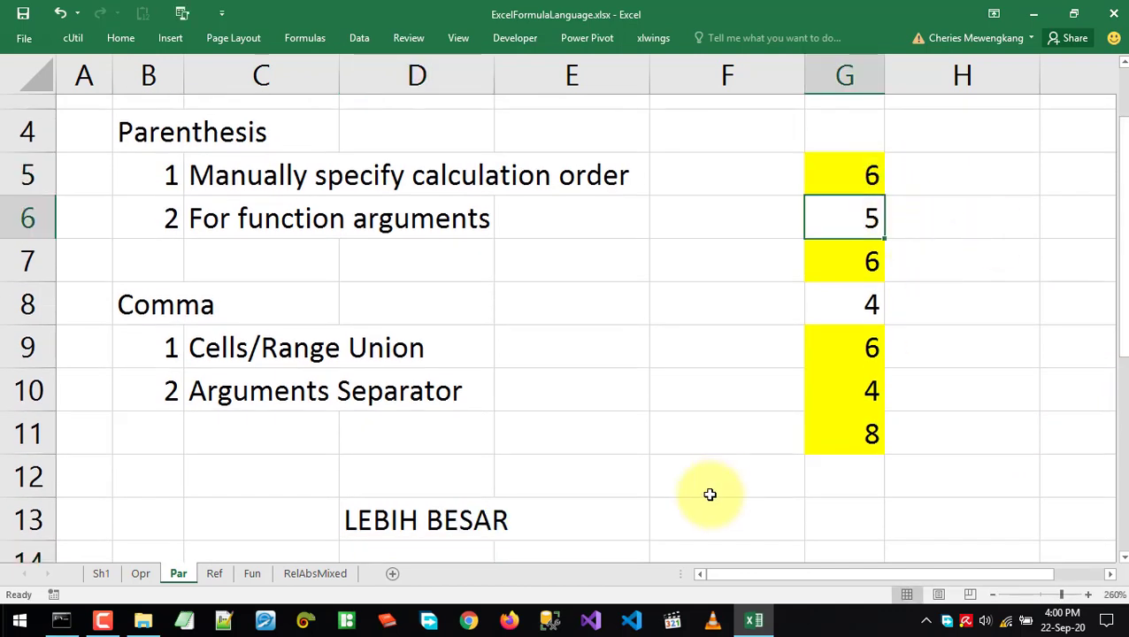
Examine the logical test, true value and false value of the IF formula in D13 and the commas separating them
left_click(435, 507)
double_click(412, 517)
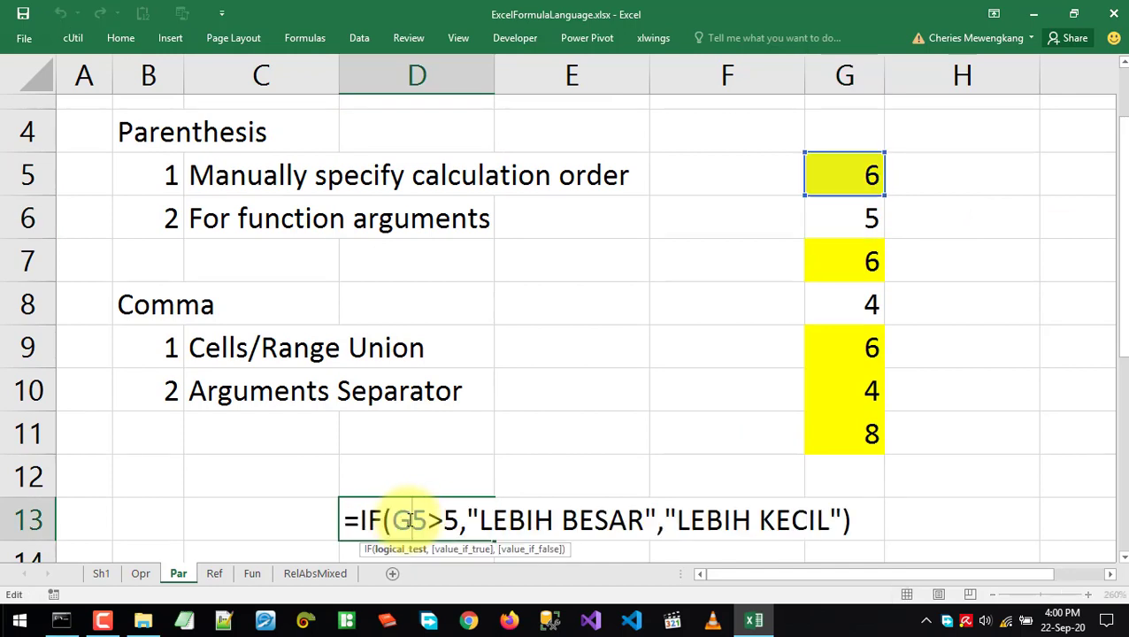
left_click(463, 520)
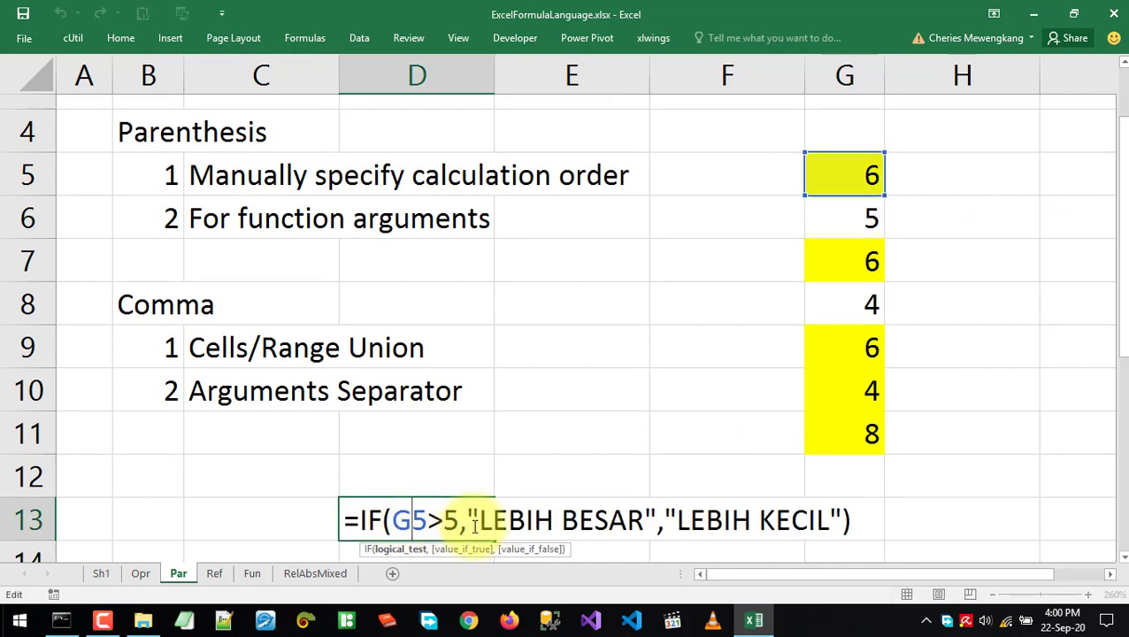
left_click(663, 521)
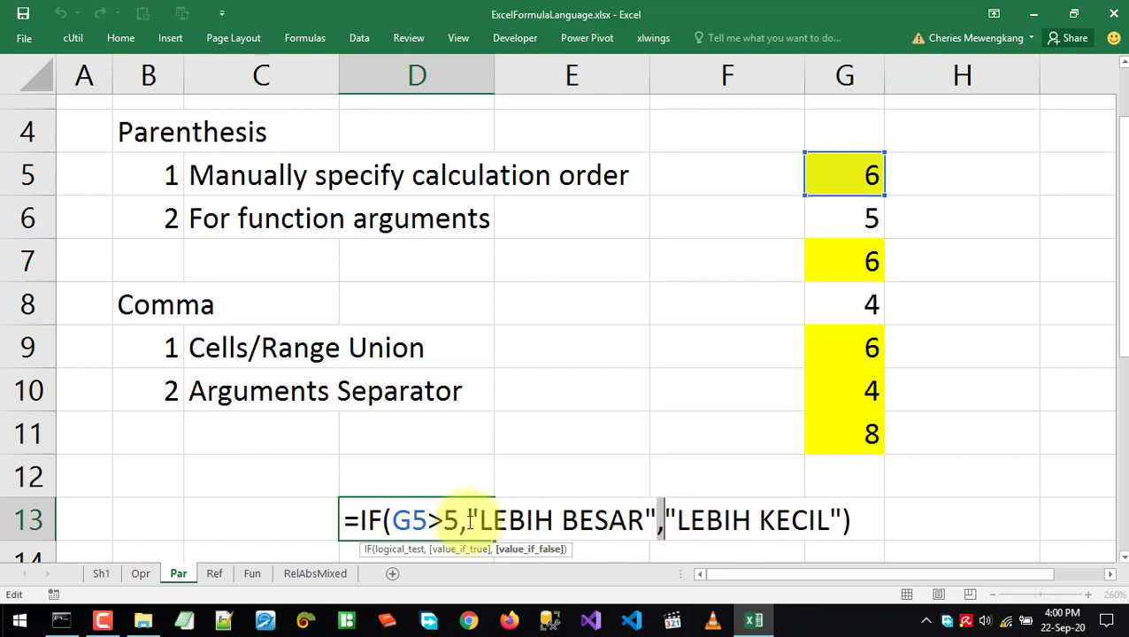
left_click(424, 520)
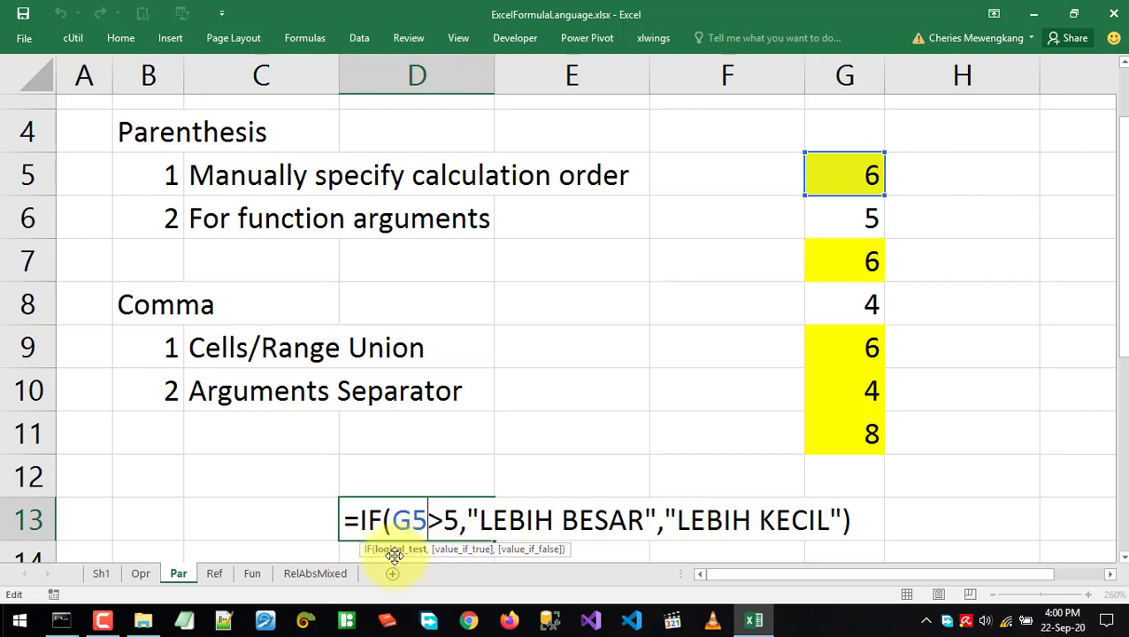
left_click_drag(479, 520, 656, 520)
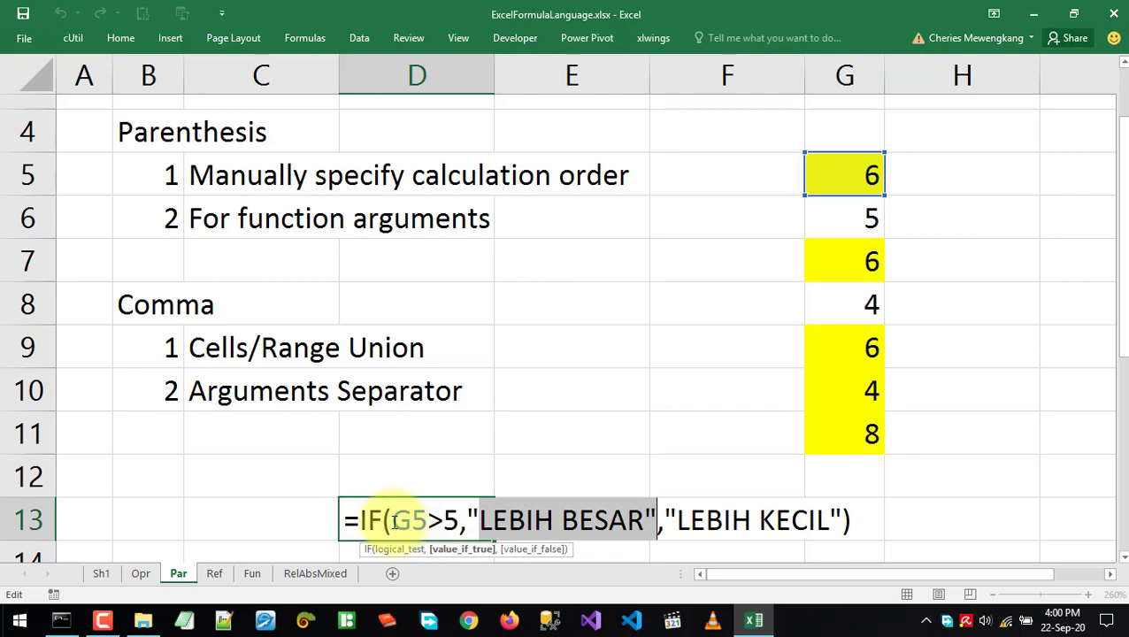
left_click_drag(392, 520, 457, 521)
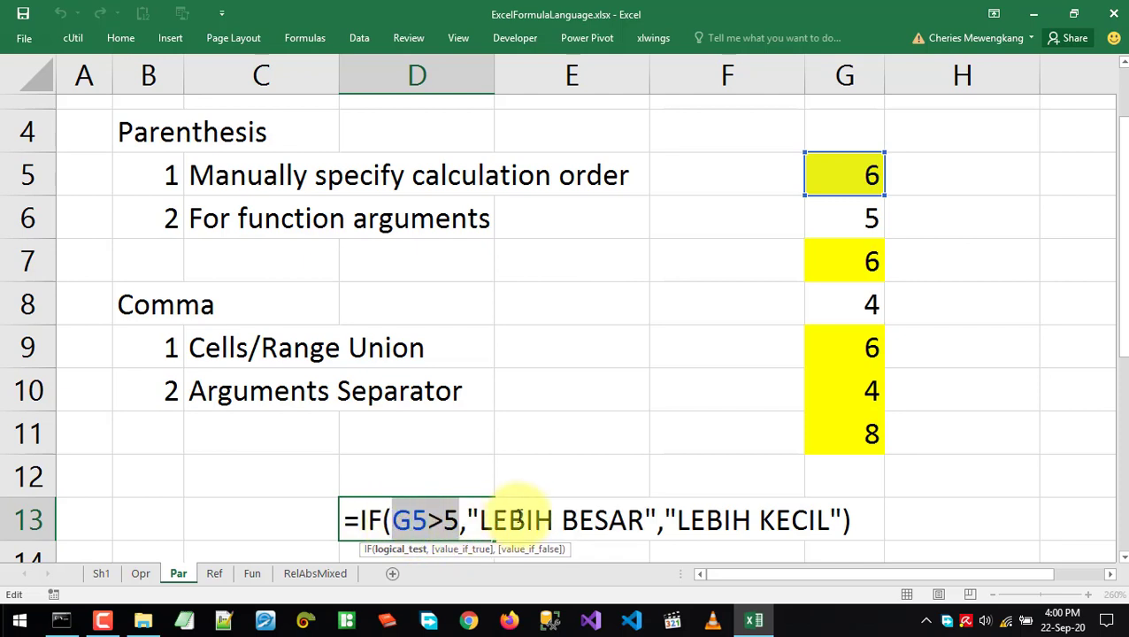
left_click_drag(526, 520, 609, 521)
left_click_drag(679, 520, 790, 520)
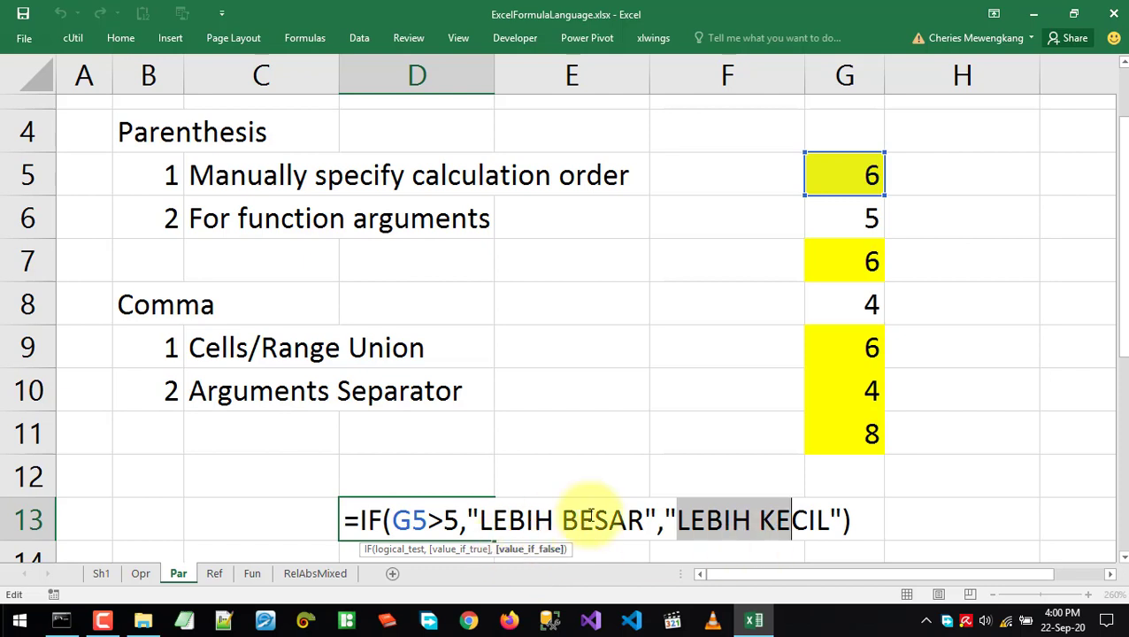
left_click(466, 519)
left_click(662, 520)
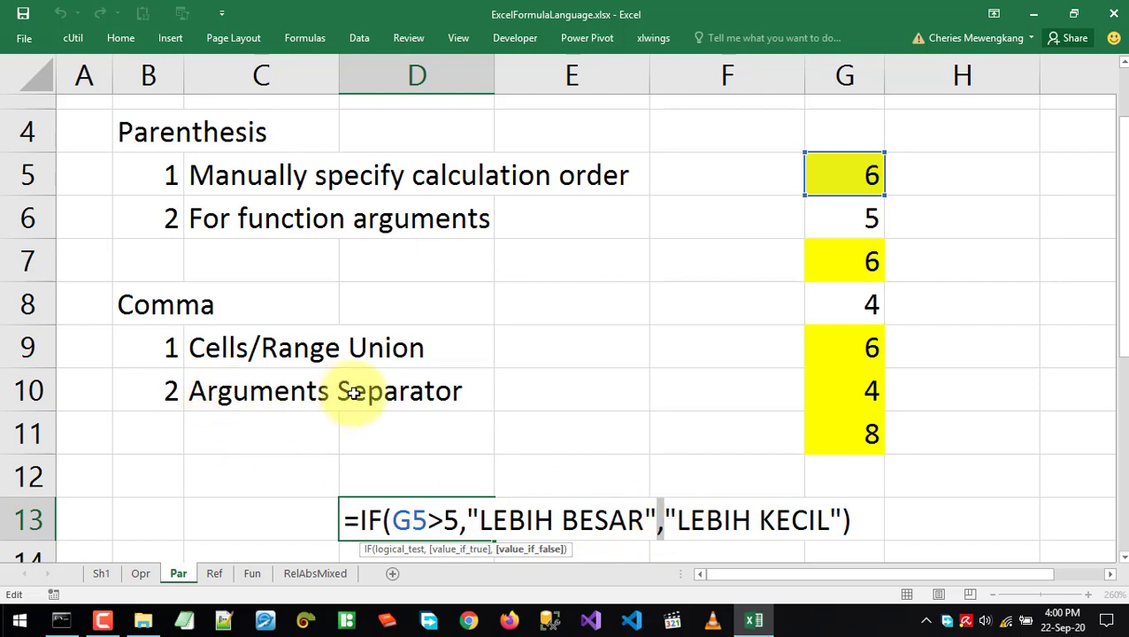
key("Return")
left_click(575, 372)
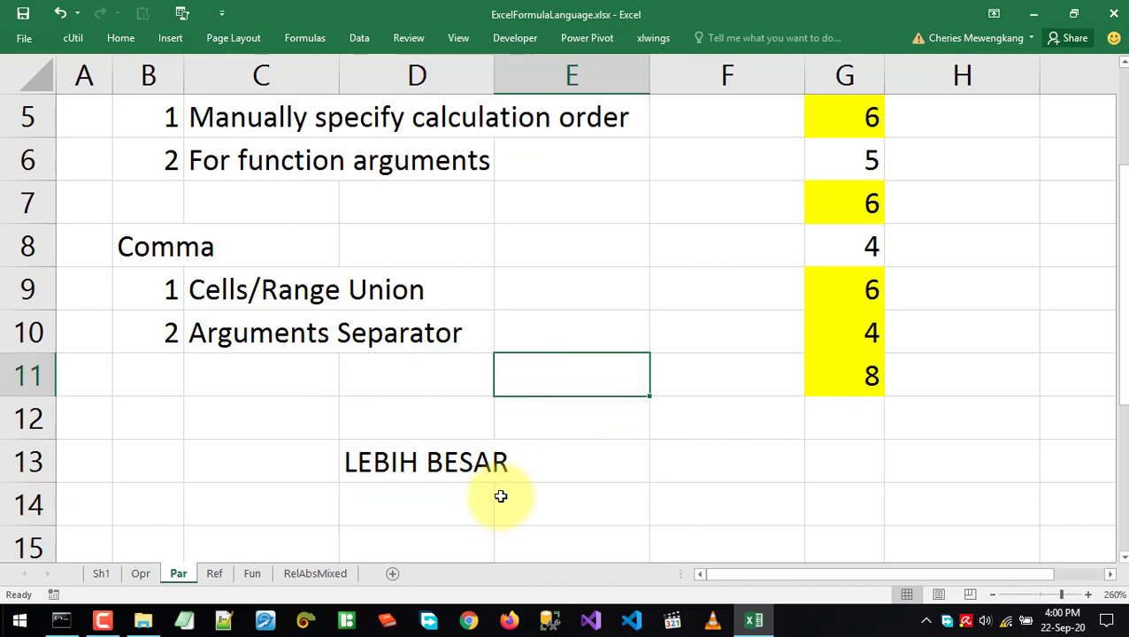
left_click(558, 414)
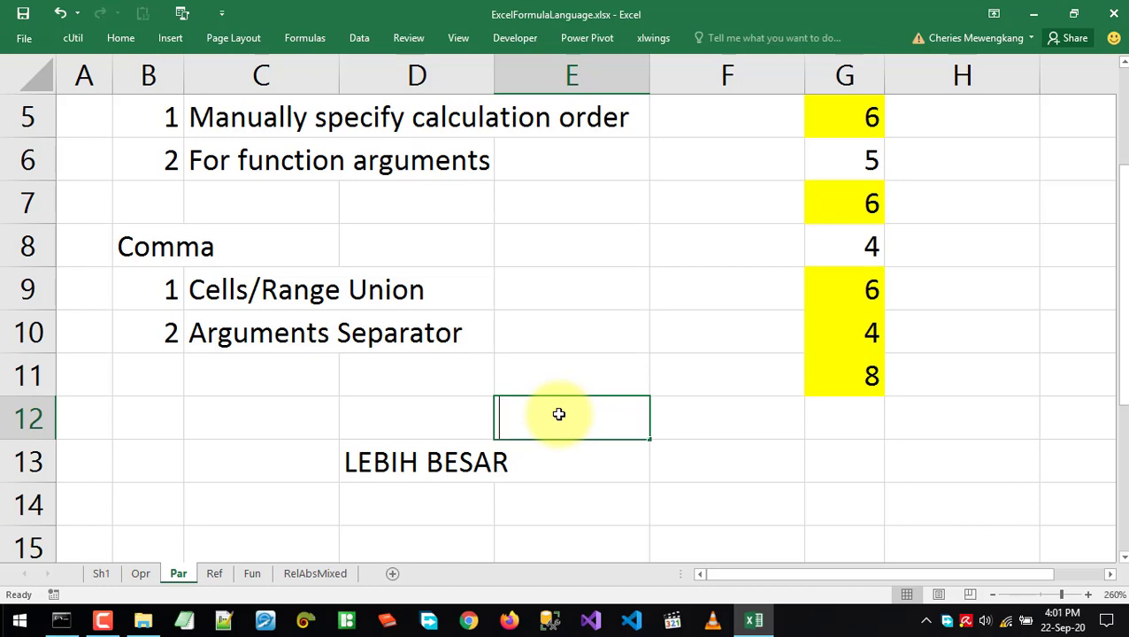
type(";")
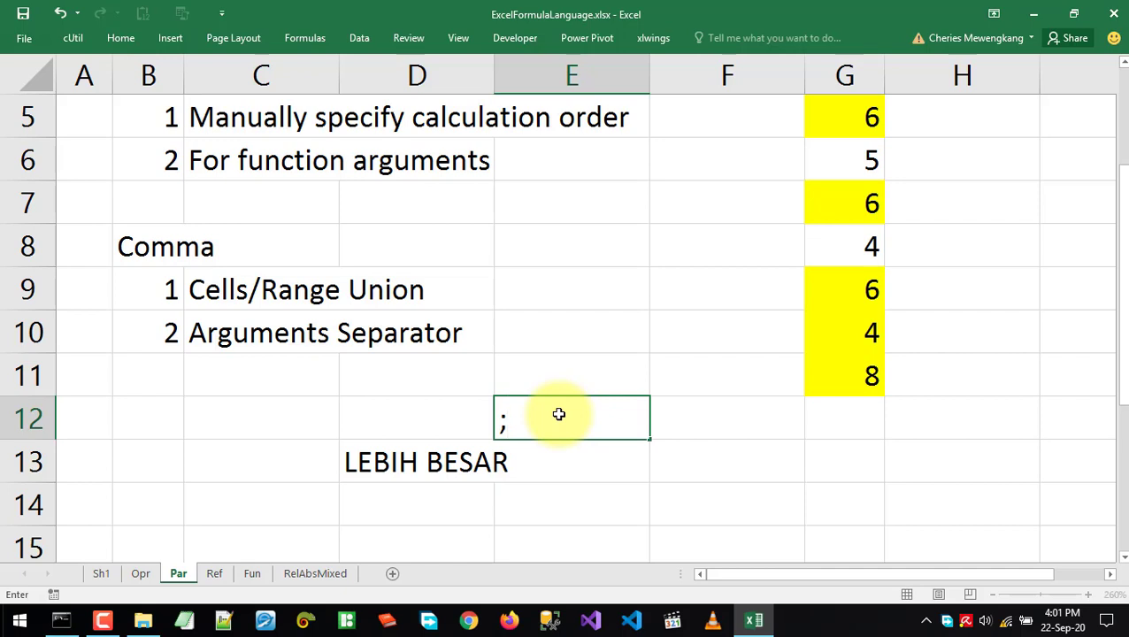
key("BackSpace")
type(",")
key("Escape")
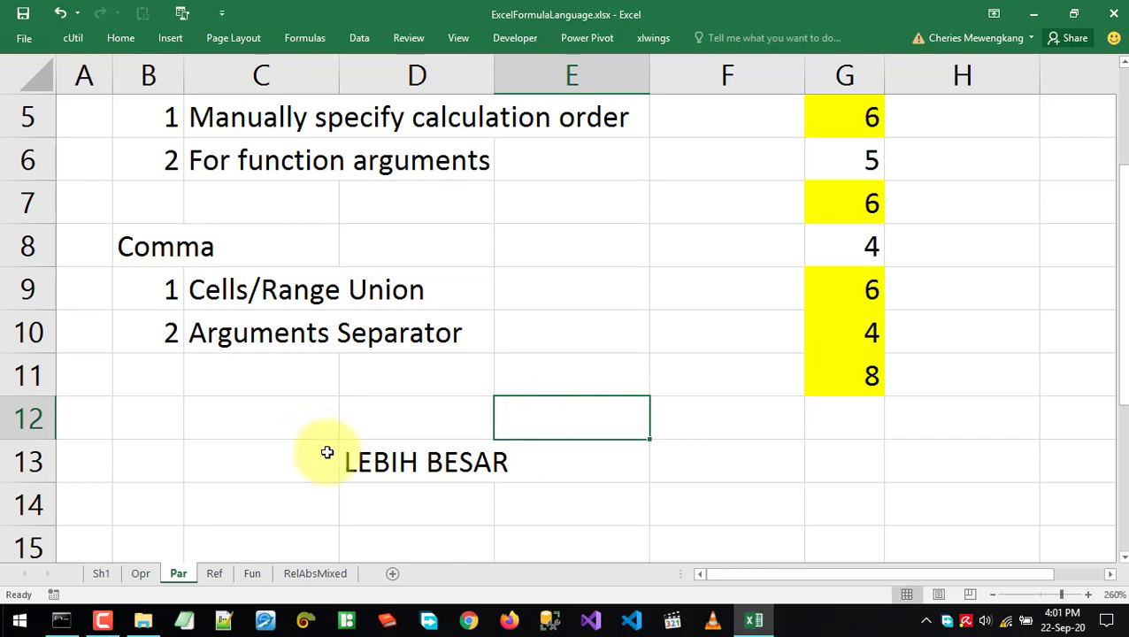
Clear the IF formula from cell D13
left_click(353, 458)
key("Delete")
left_click(299, 401)
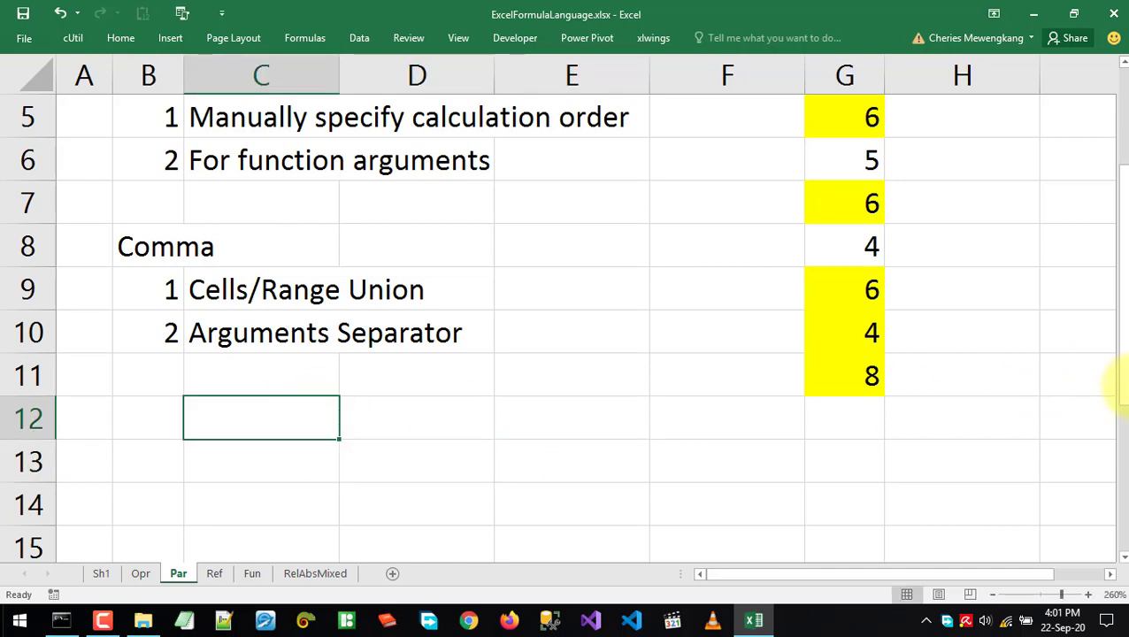
left_click_drag(1113, 353, 1078, 272)
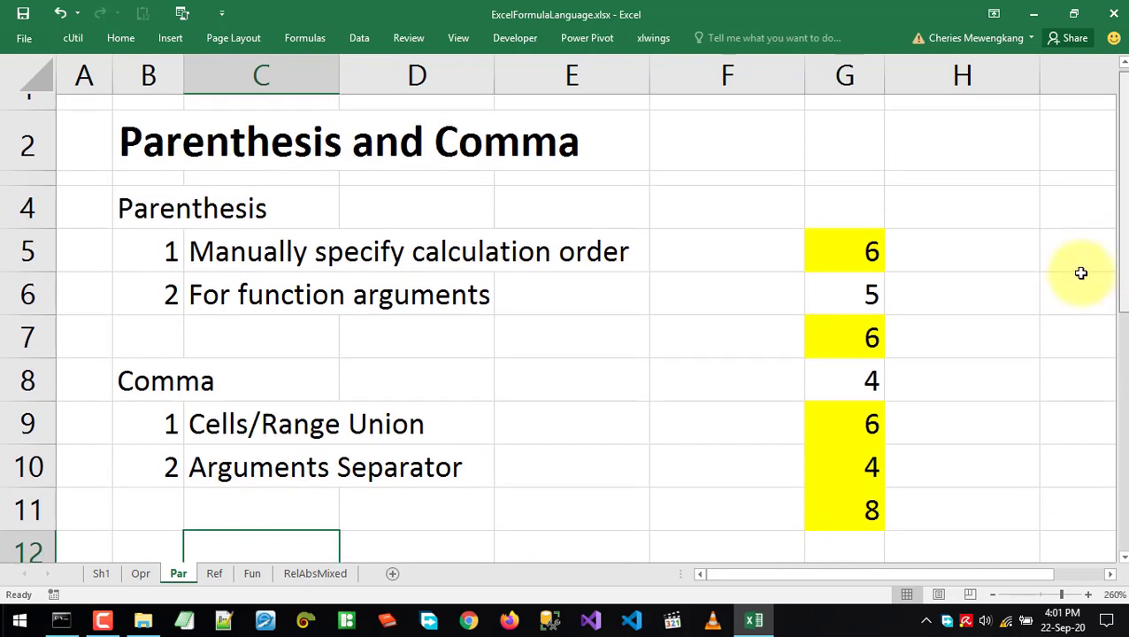
On the Ref sheet, enter =SUM(F5:F8) in cell C8
left_click(214, 573)
key("Left")
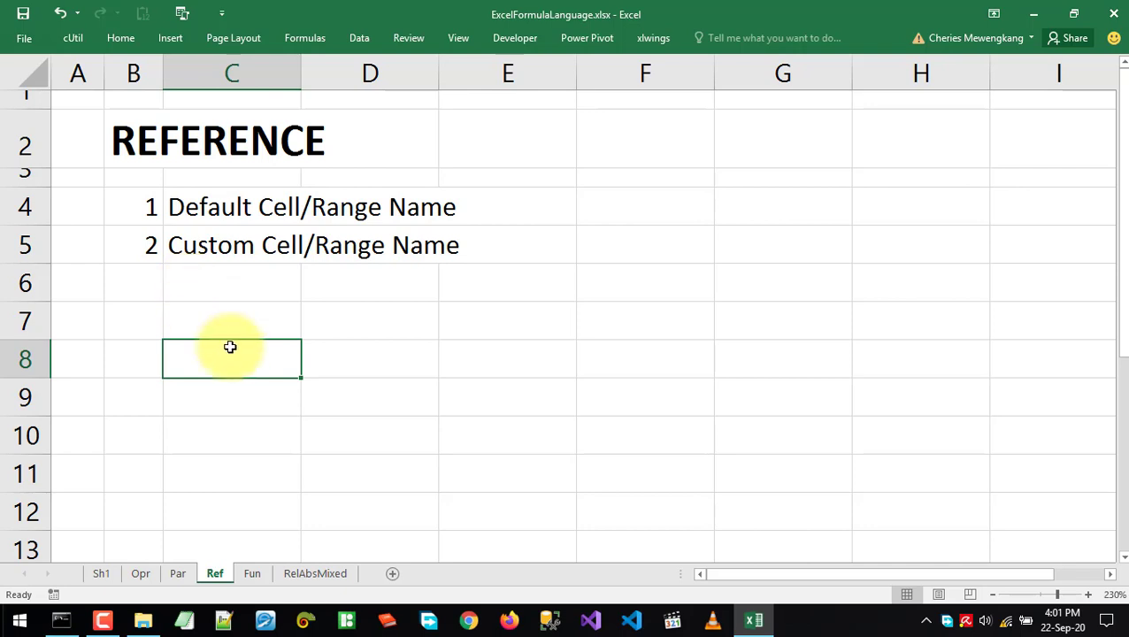
type("=SUM(")
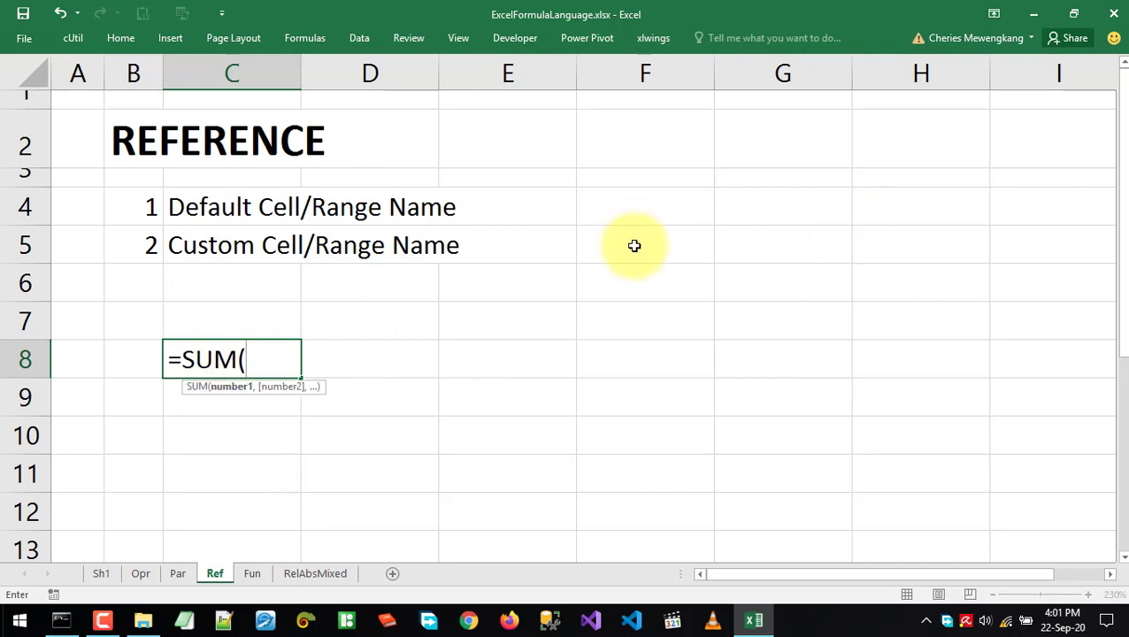
left_click_drag(635, 244, 629, 356)
type(")")
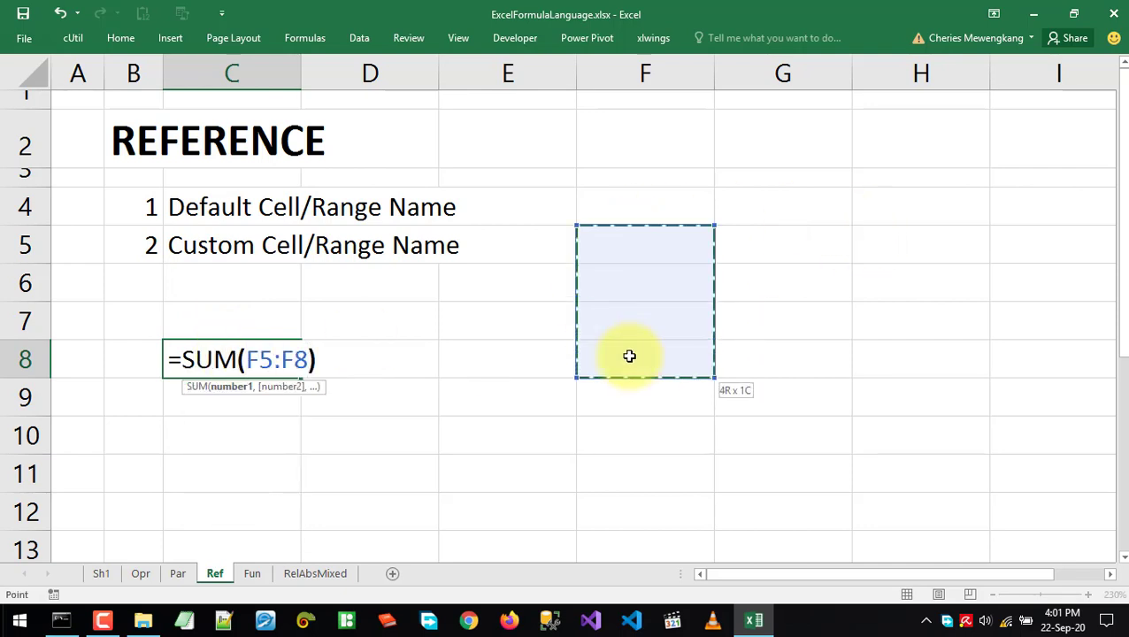
key("Return")
Fill cells F5 to F8 with the values 54, 4, 7 and 455
left_click(612, 244)
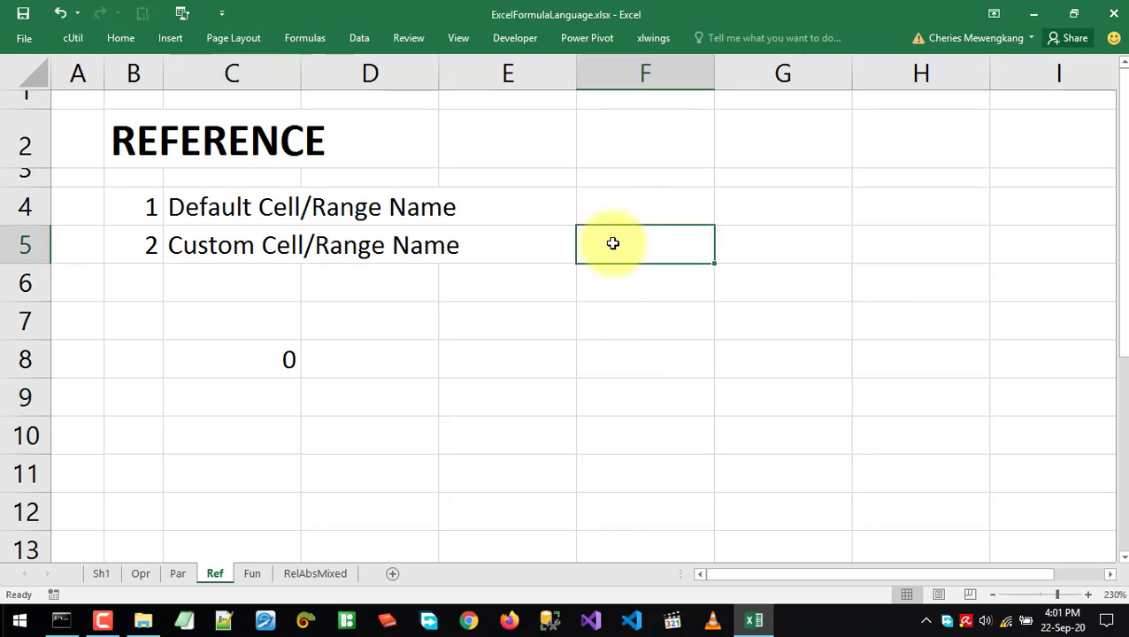
type("54")
key("Return")
type("4")
key("Return")
type("4")
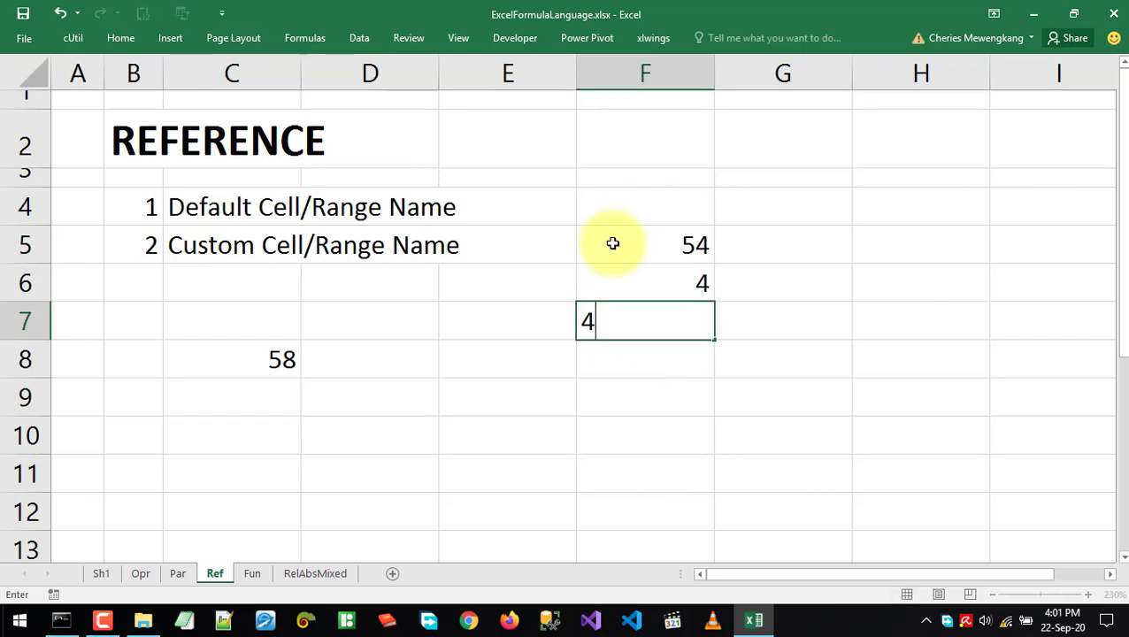
key("BackSpace")
type("7")
key("Return")
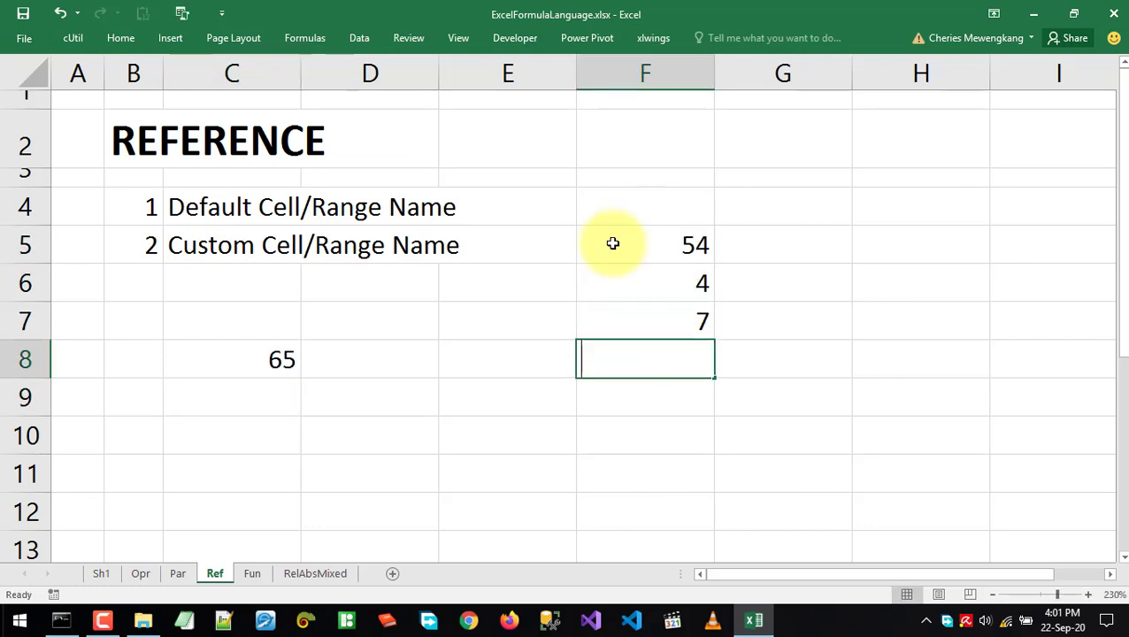
type("455")
key("Return")
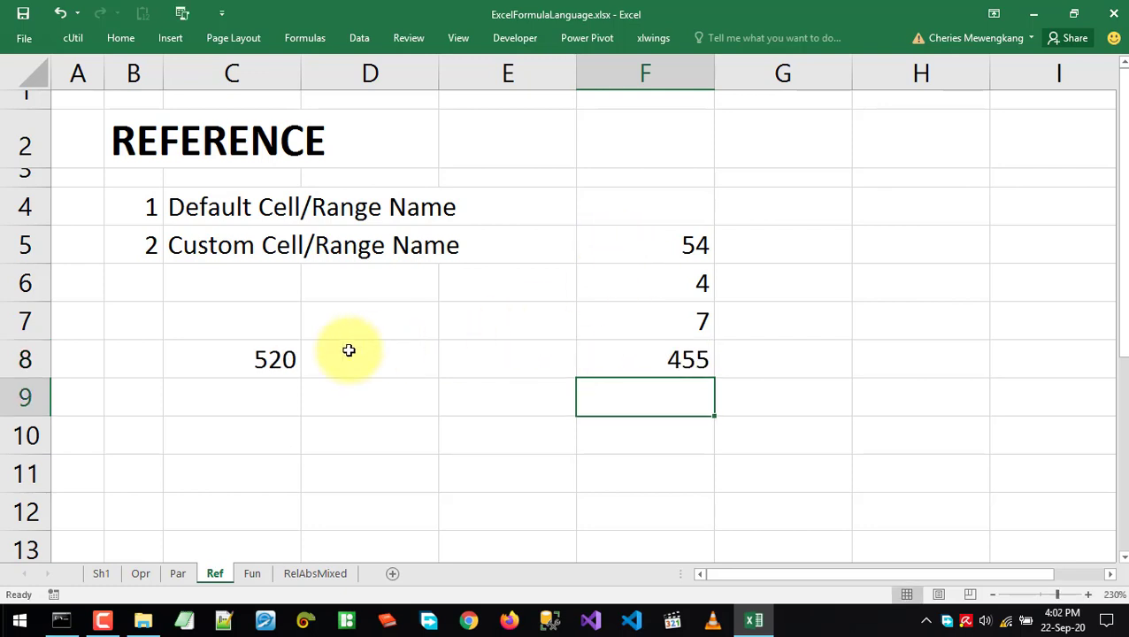
Examine the default range reference F5:F8 inside the SUM formula in C8
double_click(265, 358)
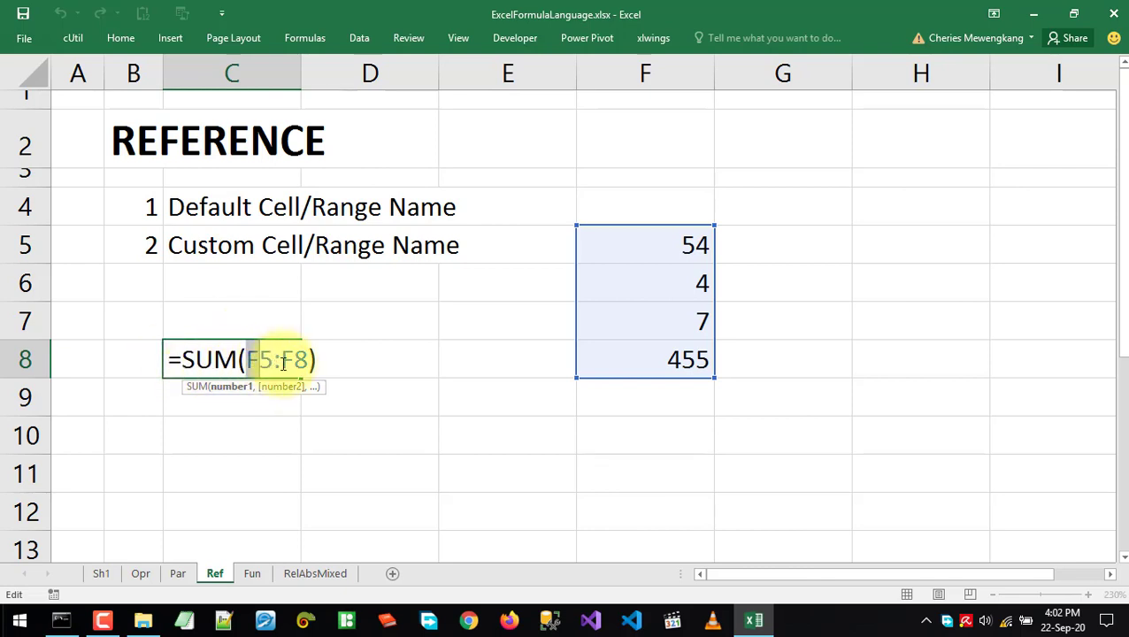
left_click_drag(250, 358, 301, 359)
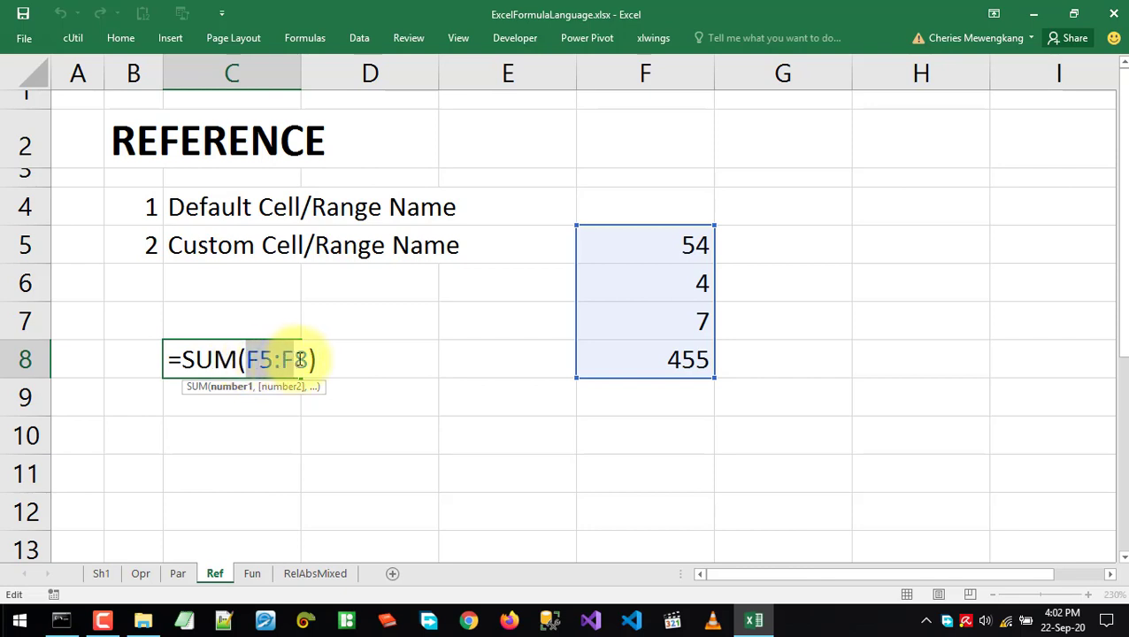
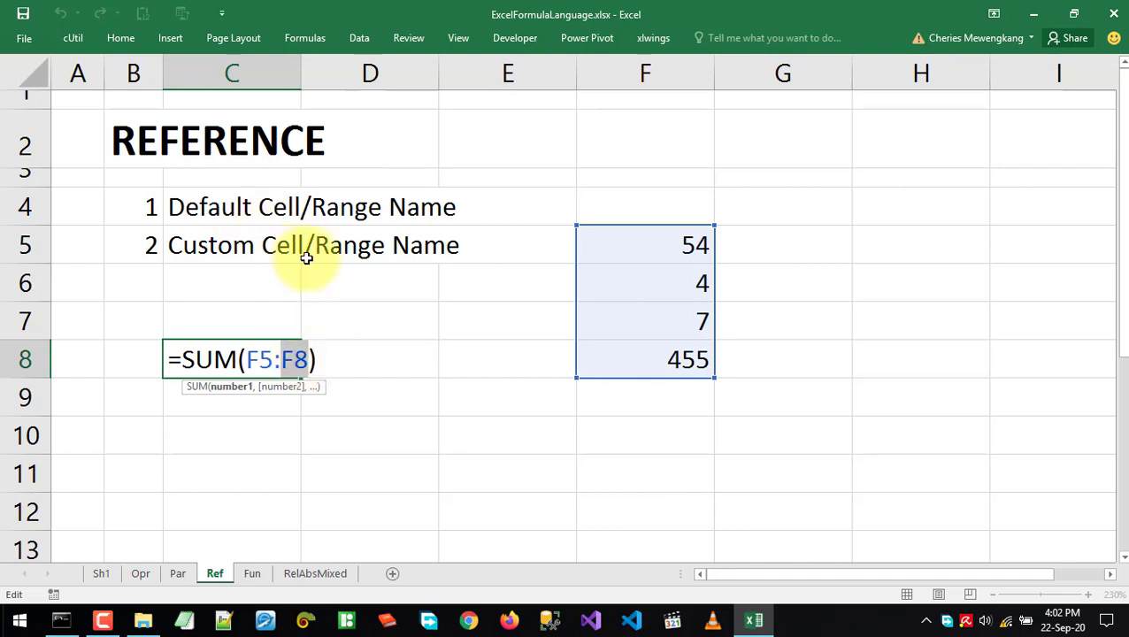
key("ctrl+Return")
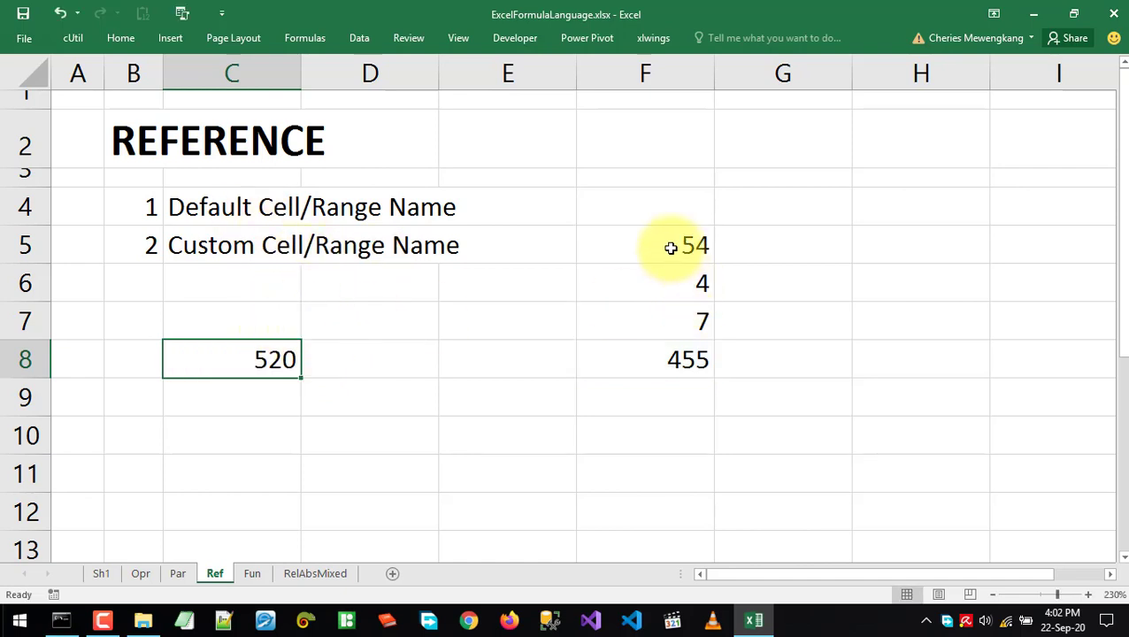
Define the workbook-scoped name "data" for the range F5:F8 on the Ref sheet
left_click_drag(668, 247, 663, 358)
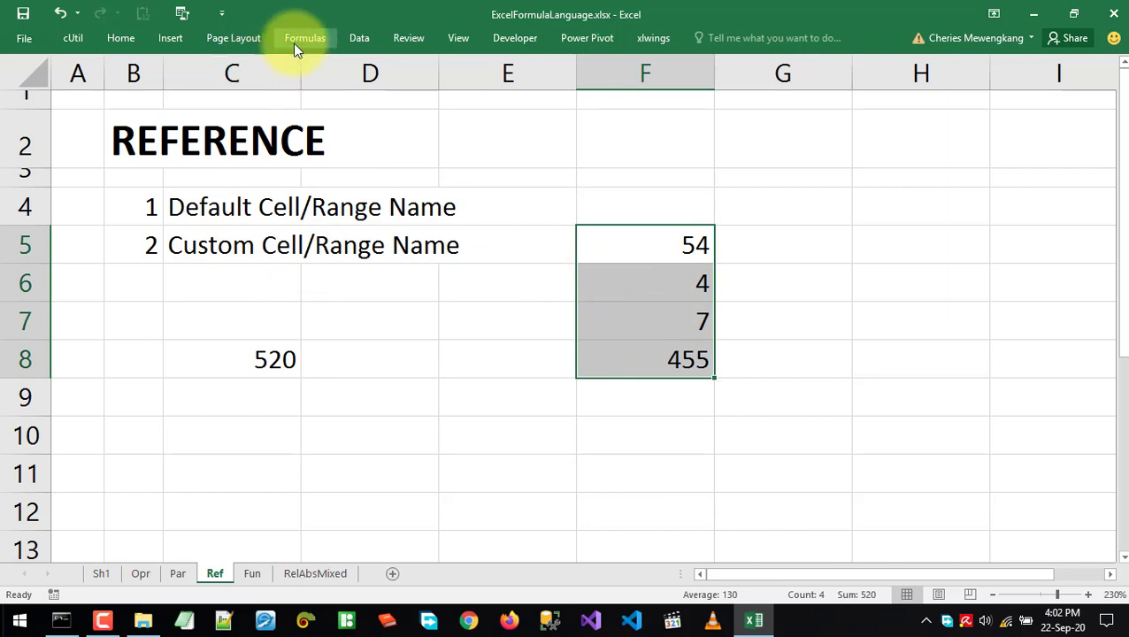
left_click(296, 38)
left_click(521, 59)
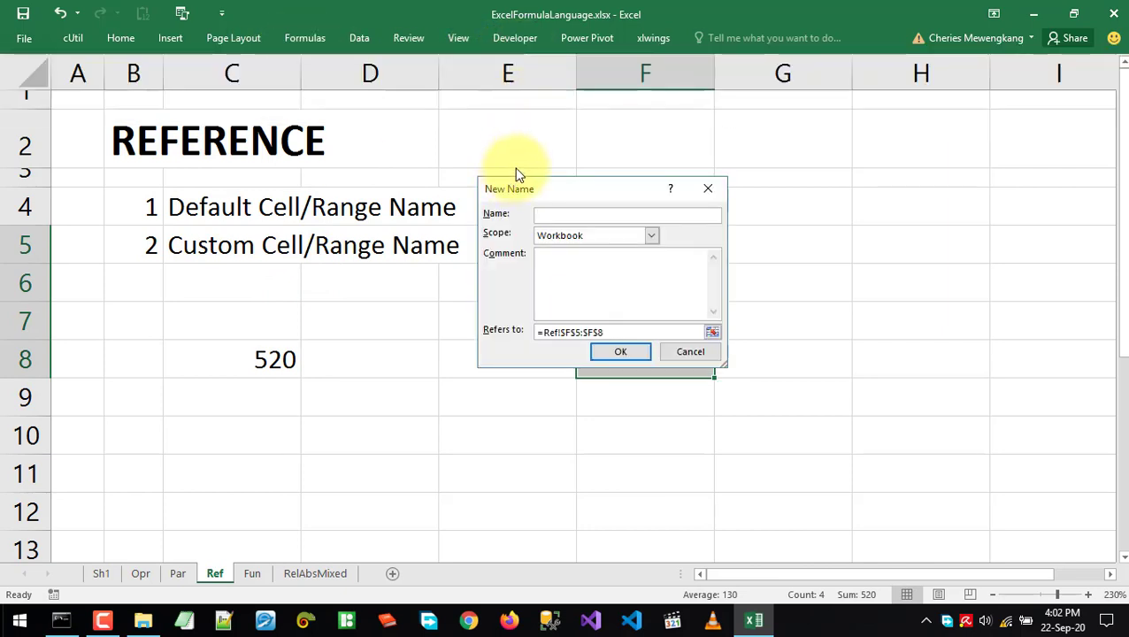
type("DTdata")
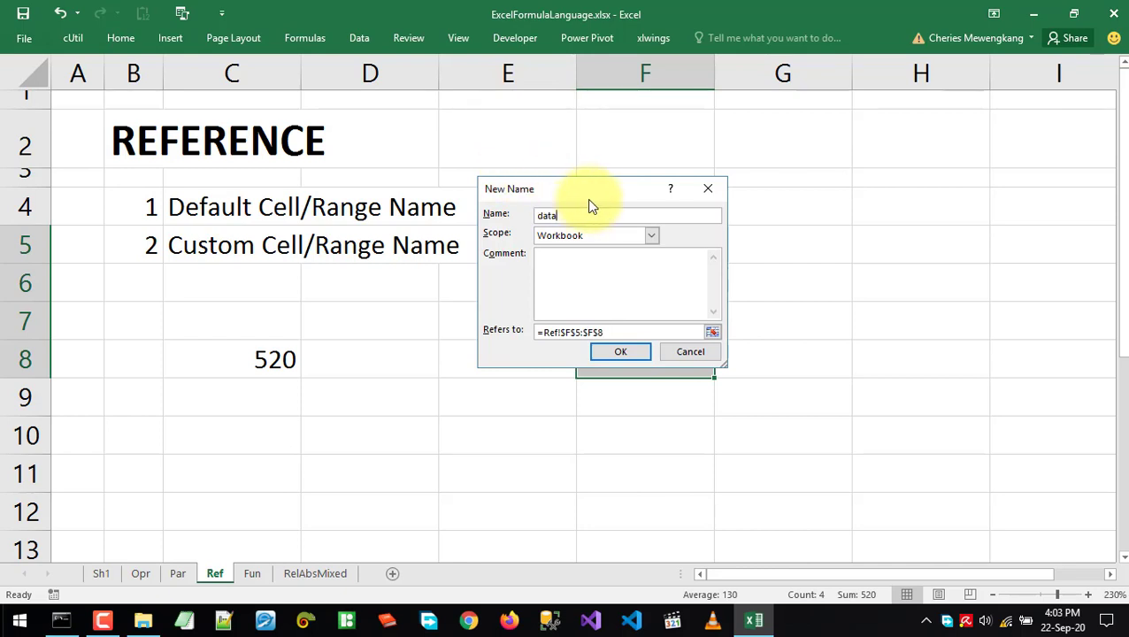
left_click_drag(638, 189, 1070, 111)
left_click_drag(1003, 102, 801, 147)
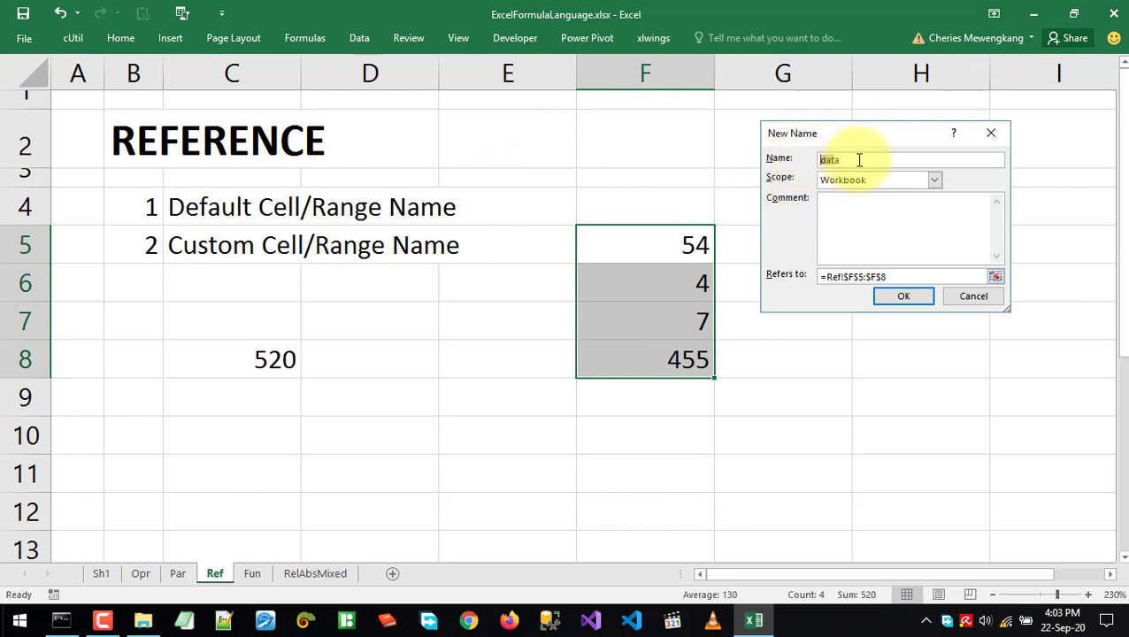
left_click(903, 296)
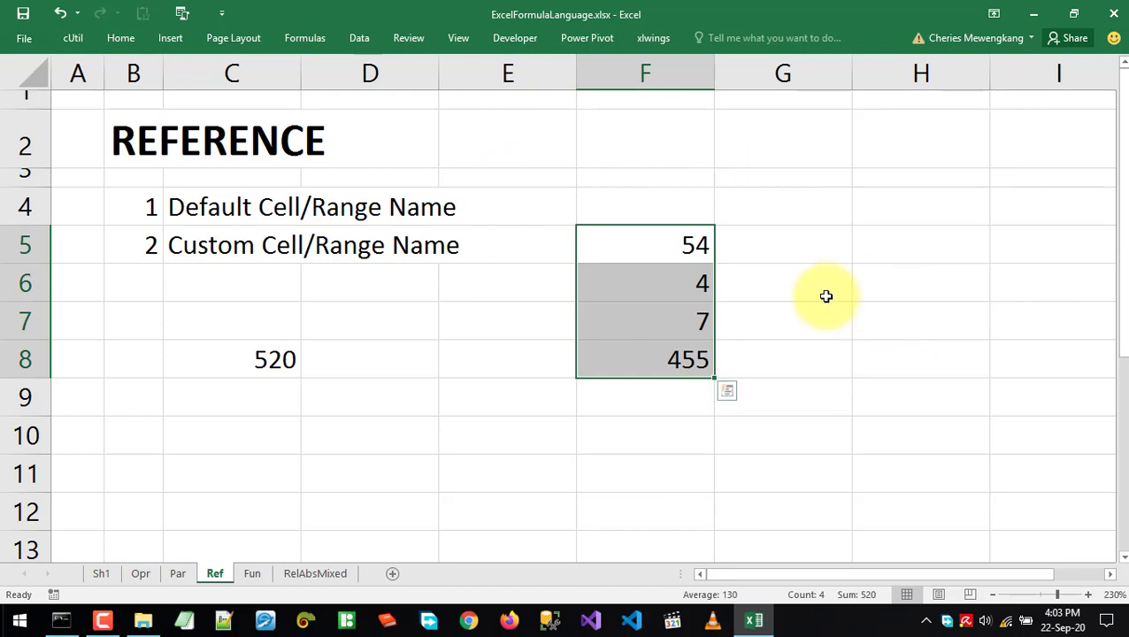
Replace the range reference inside the SUM formula in C8 with the custom name "data"
double_click(257, 366)
left_click_drag(249, 357, 310, 358)
type("DAT")
key("BackSpace")
key("BackSpace")
key("BackSpace")
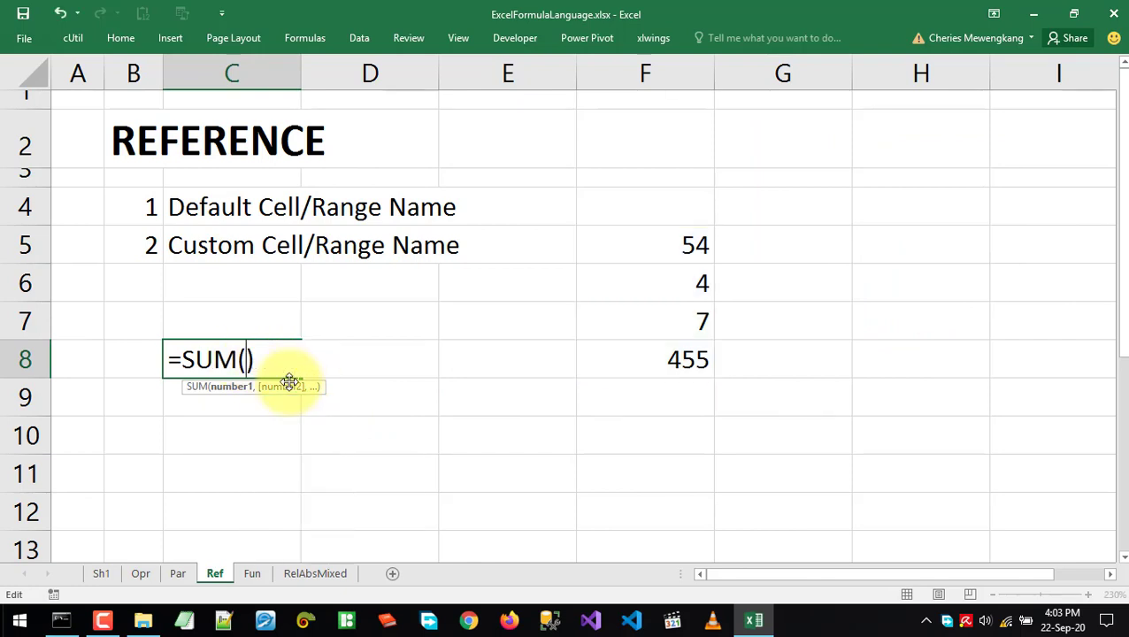
type("data")
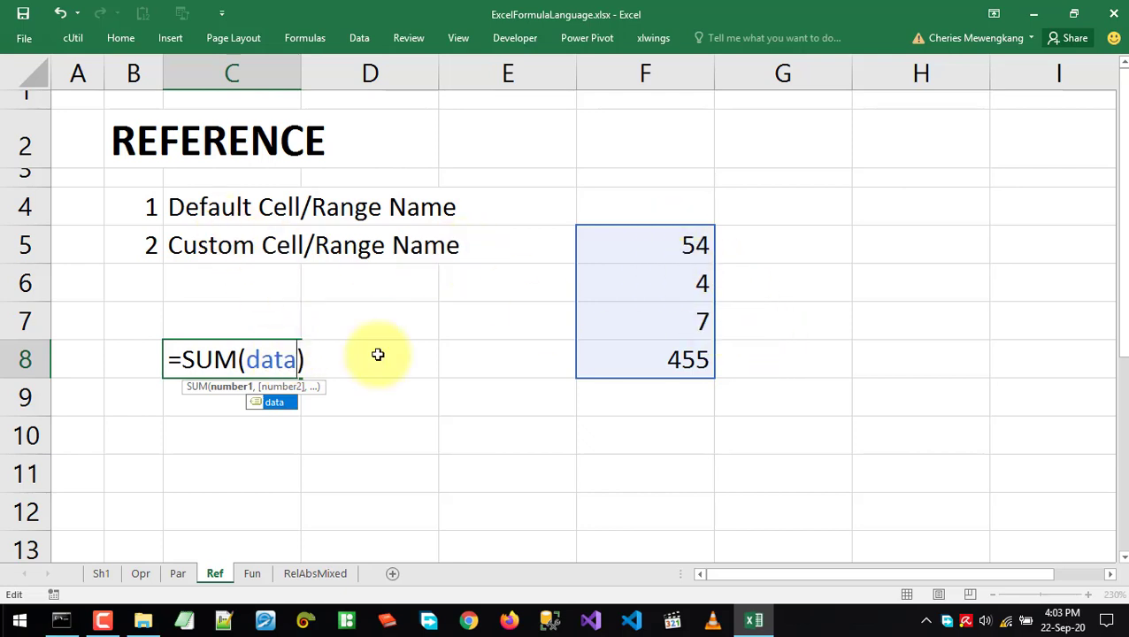
left_click_drag(248, 358, 301, 358)
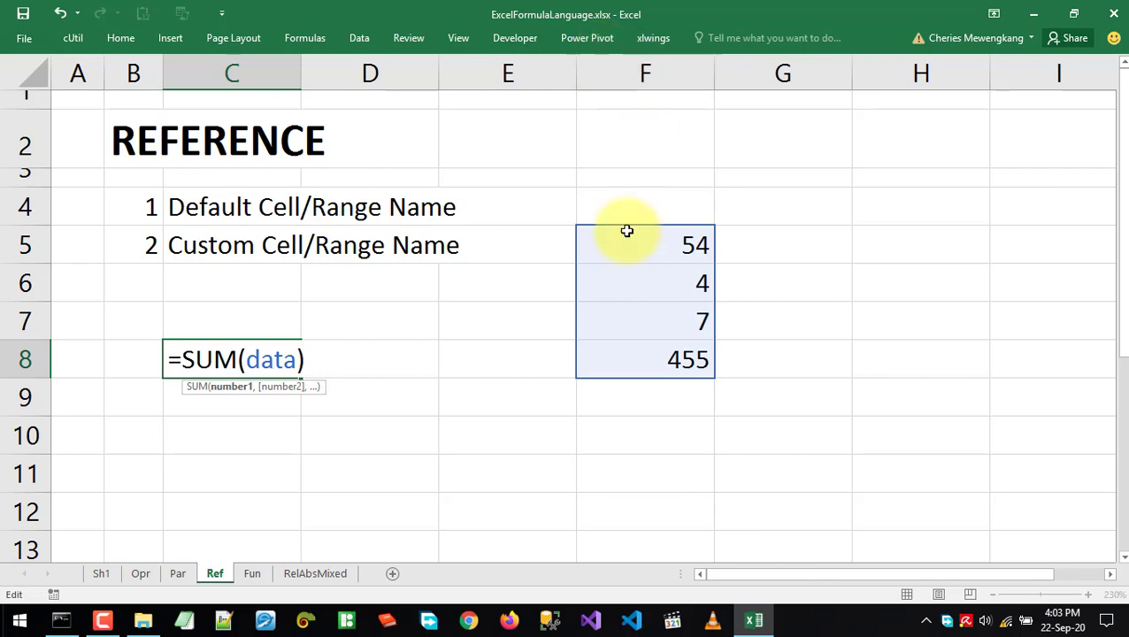
key("Return")
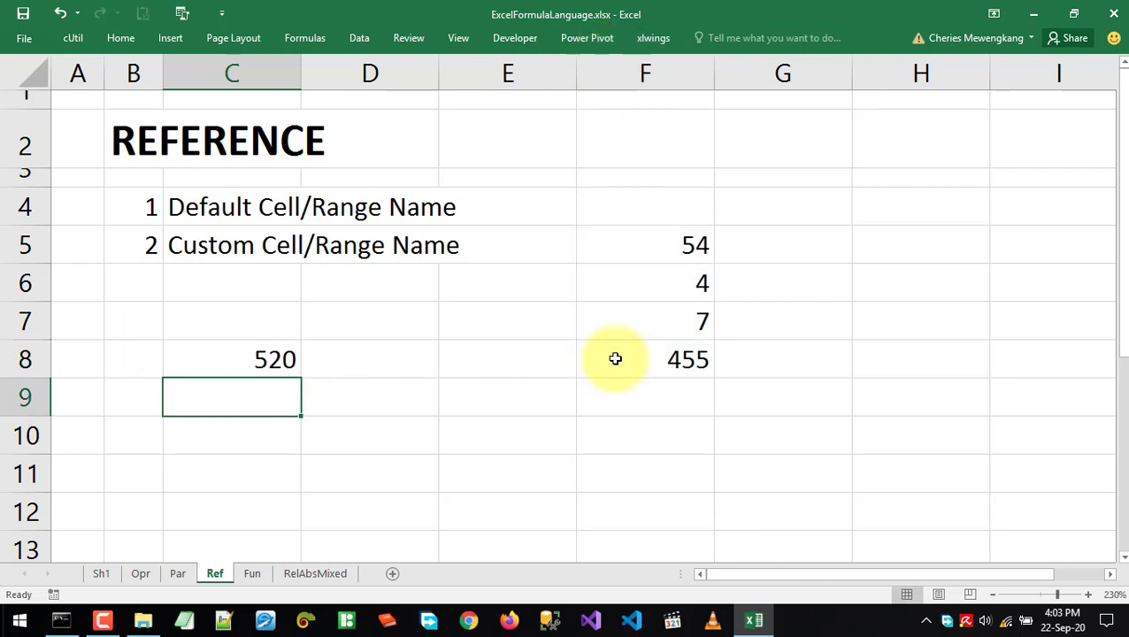
Examine how the SUM formula in C8 uses the custom name "data" and which cells it refers to
left_click(247, 365)
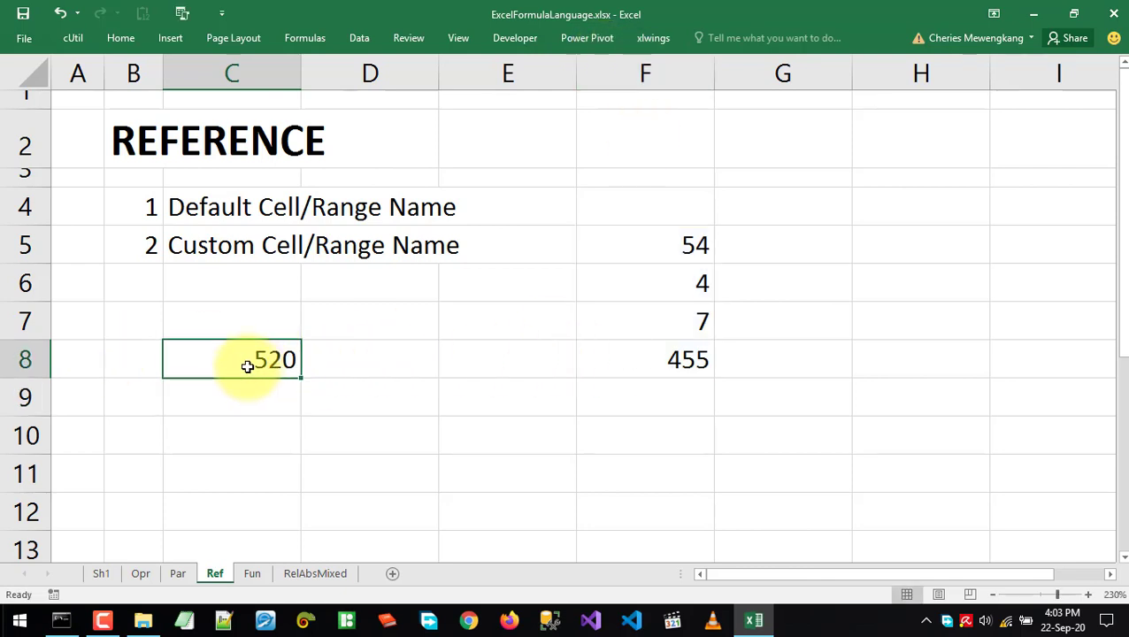
double_click(247, 366)
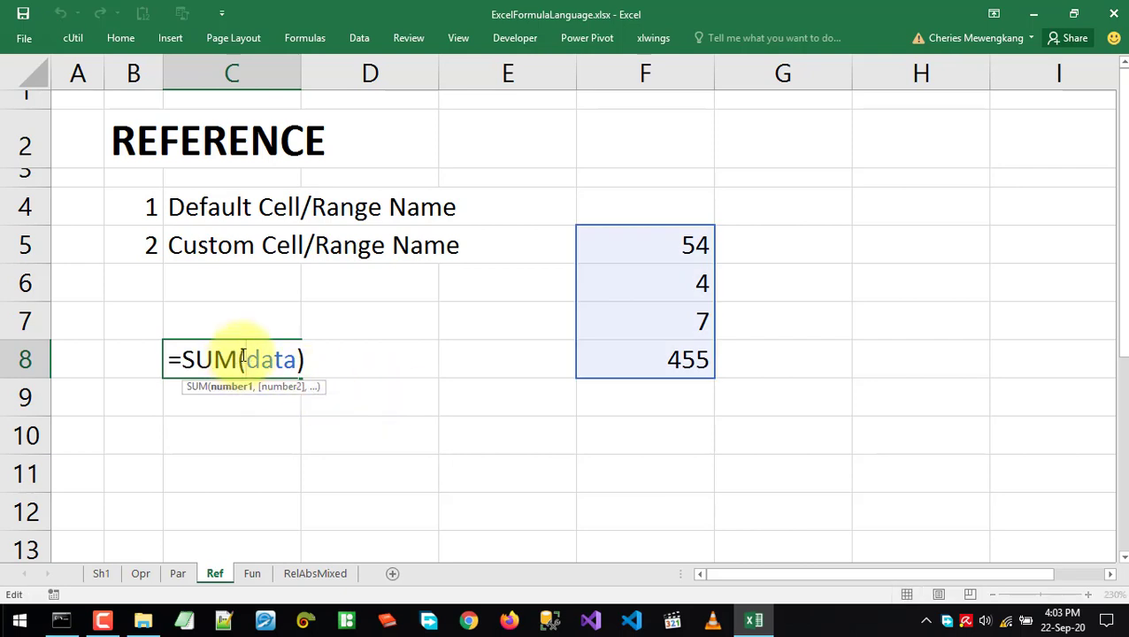
left_click_drag(246, 359, 295, 361)
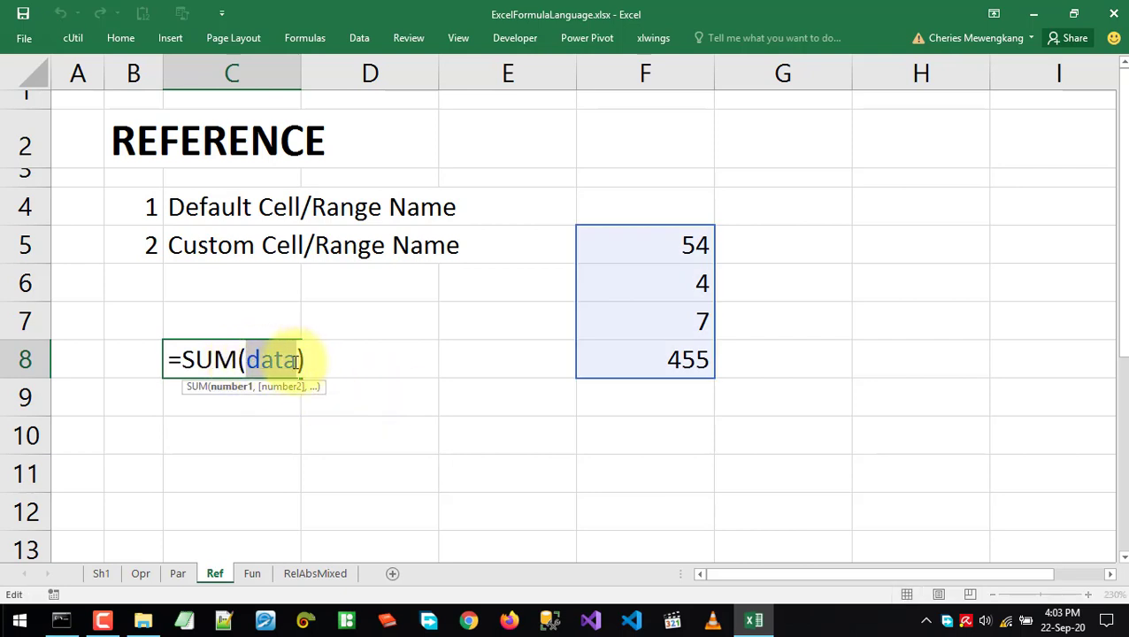
left_click(267, 361)
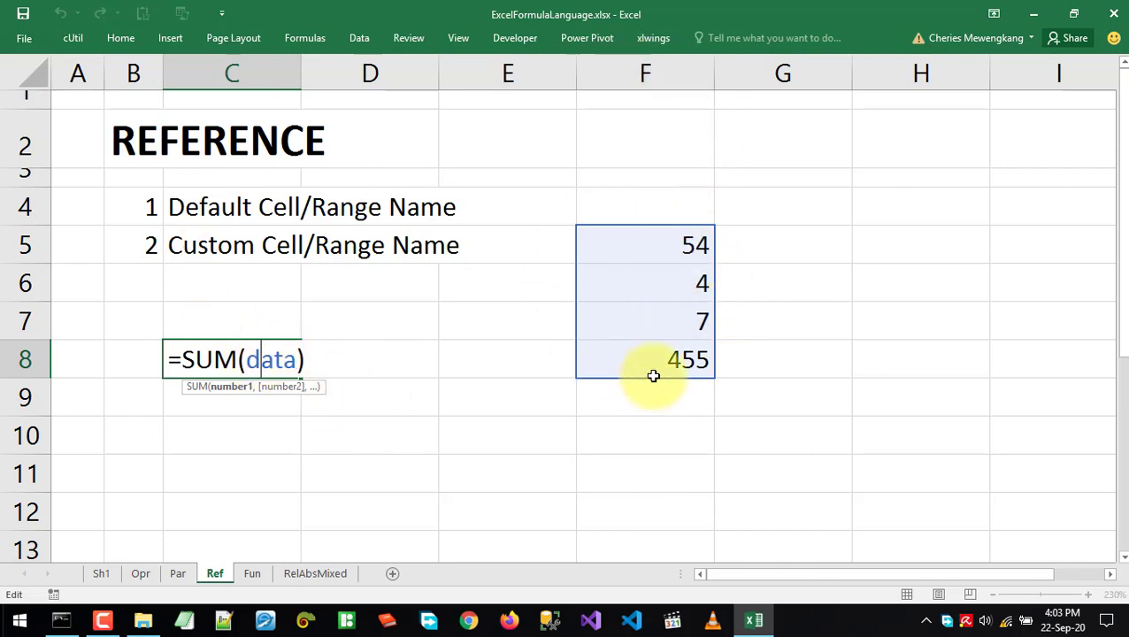
left_click_drag(250, 358, 290, 357)
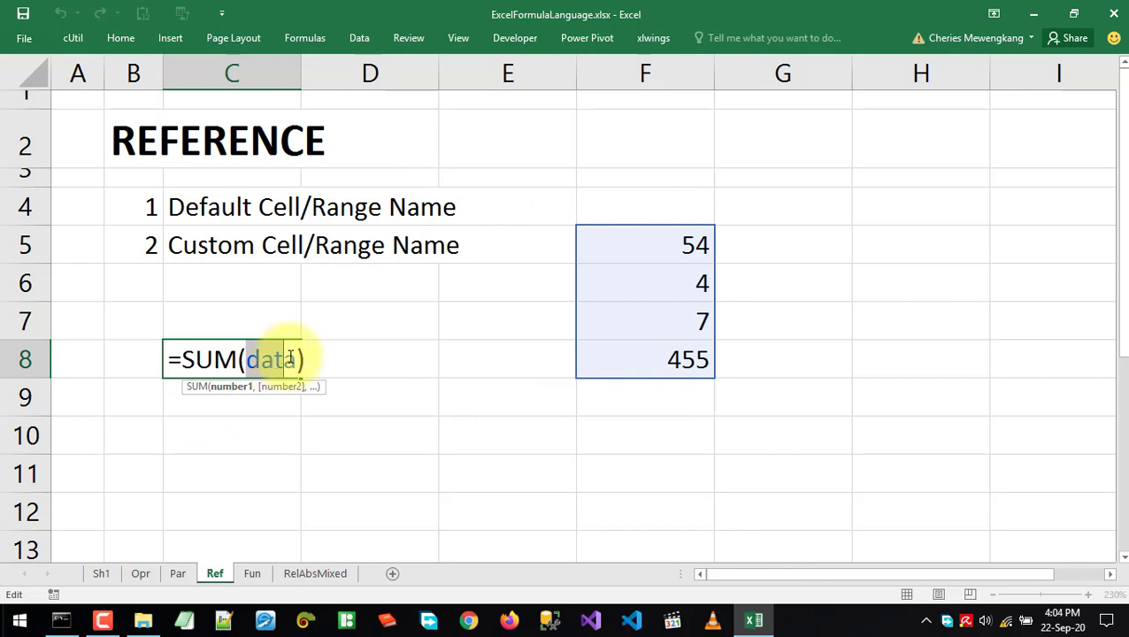
key("Return")
left_click(227, 431)
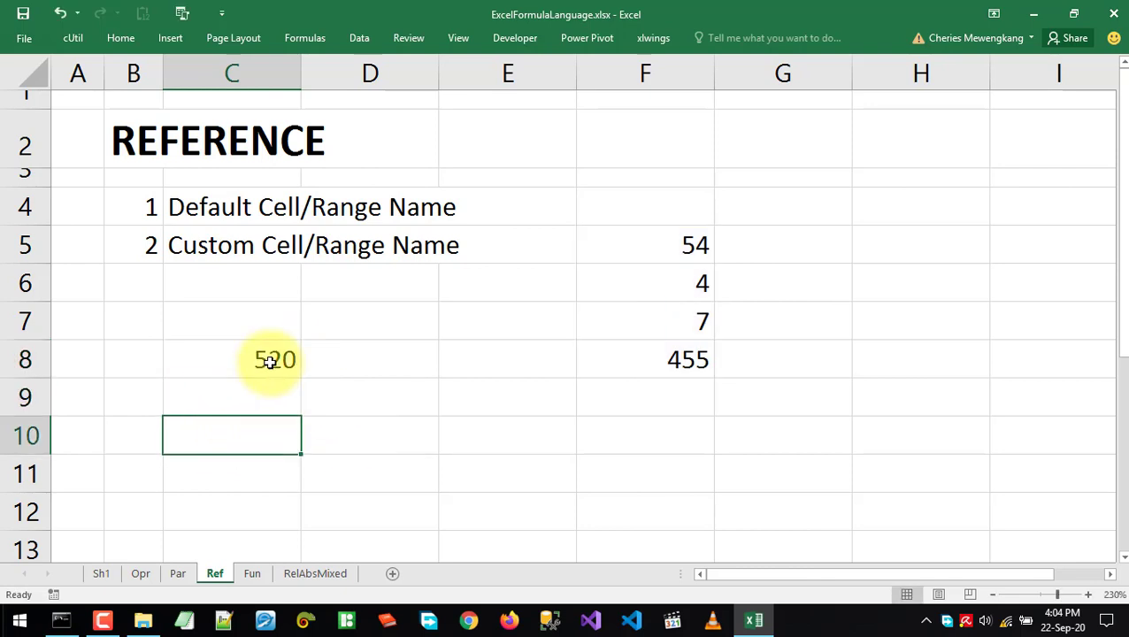
Clear the SUM formula from cell C8 on the Ref sheet
left_click(270, 360)
key("Delete")
left_click(235, 431)
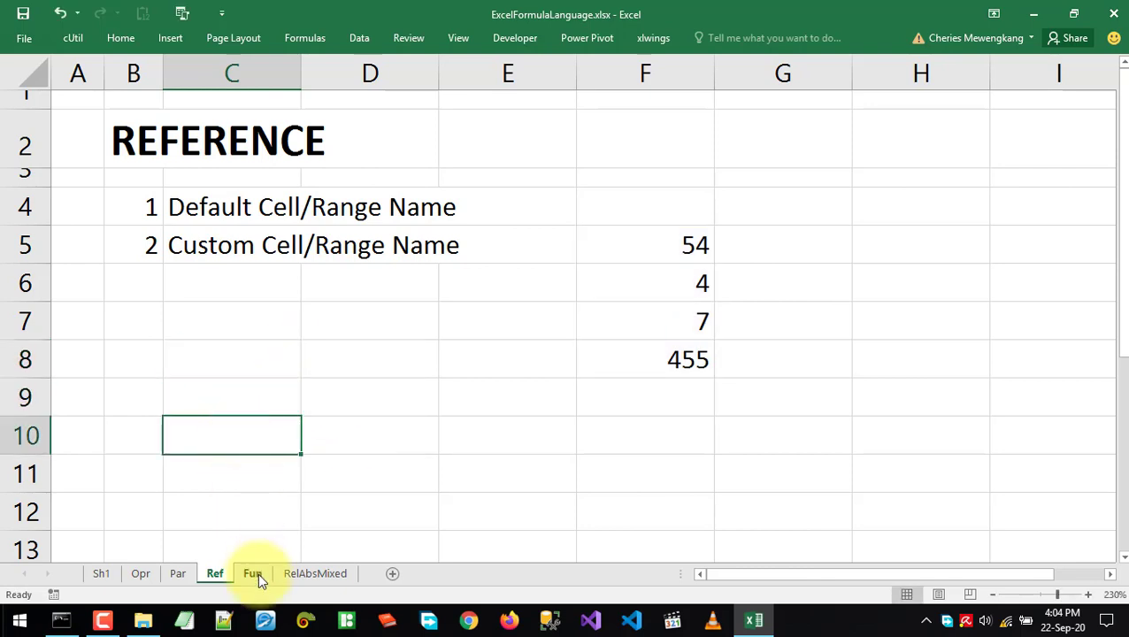
On the Fun sheet, try to enter =sum() without any arguments in cell C6
left_click(252, 573)
left_click(252, 412)
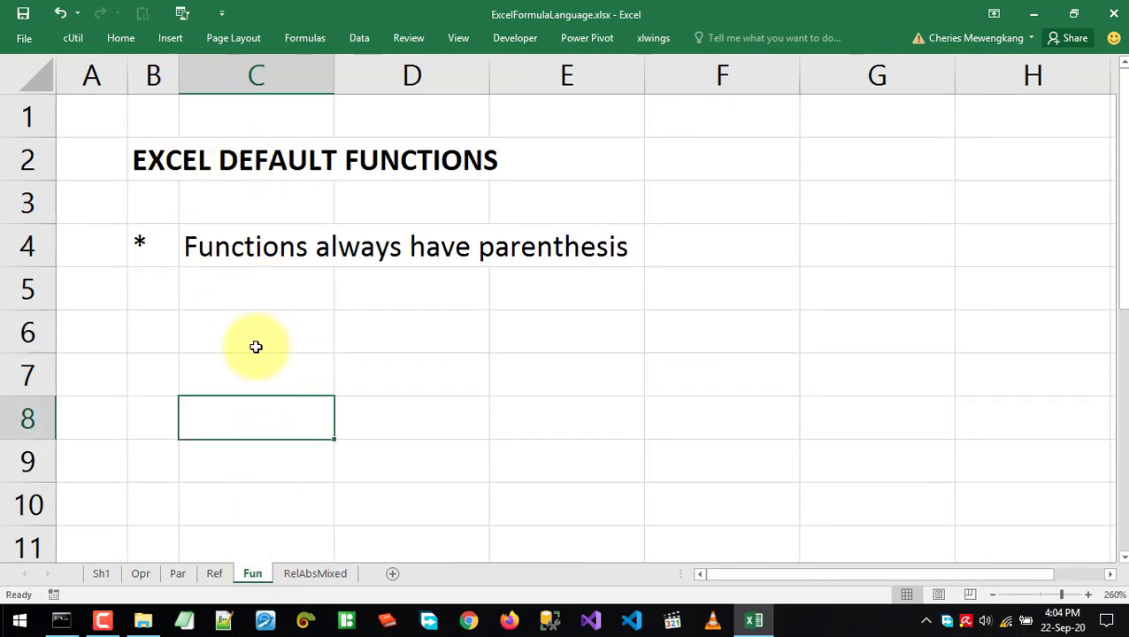
left_click(255, 346)
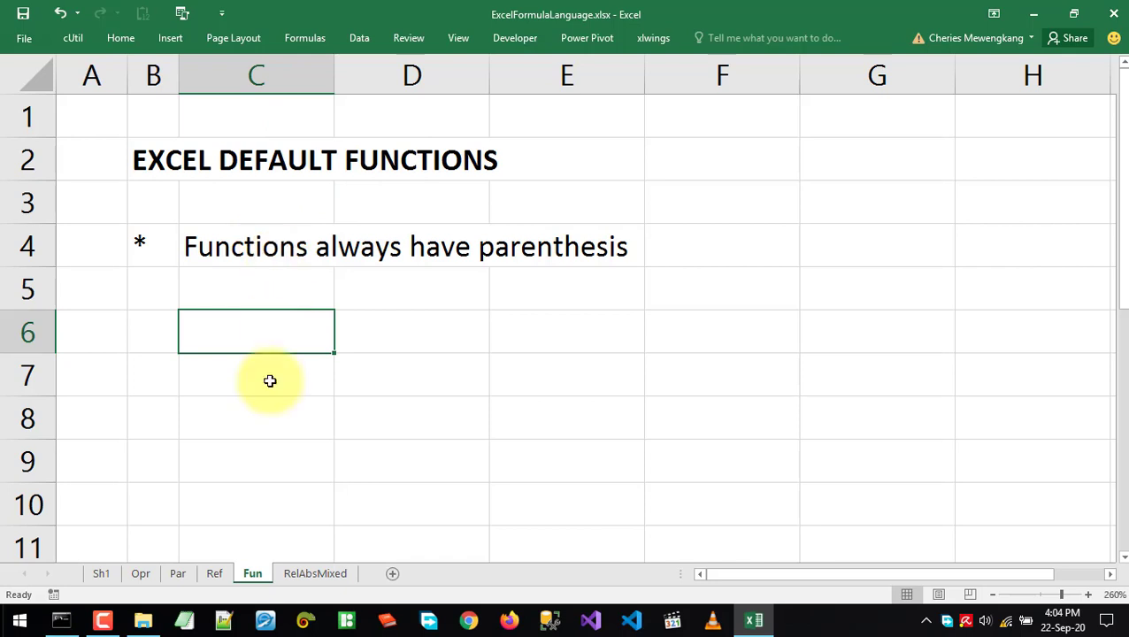
type("=sum()")
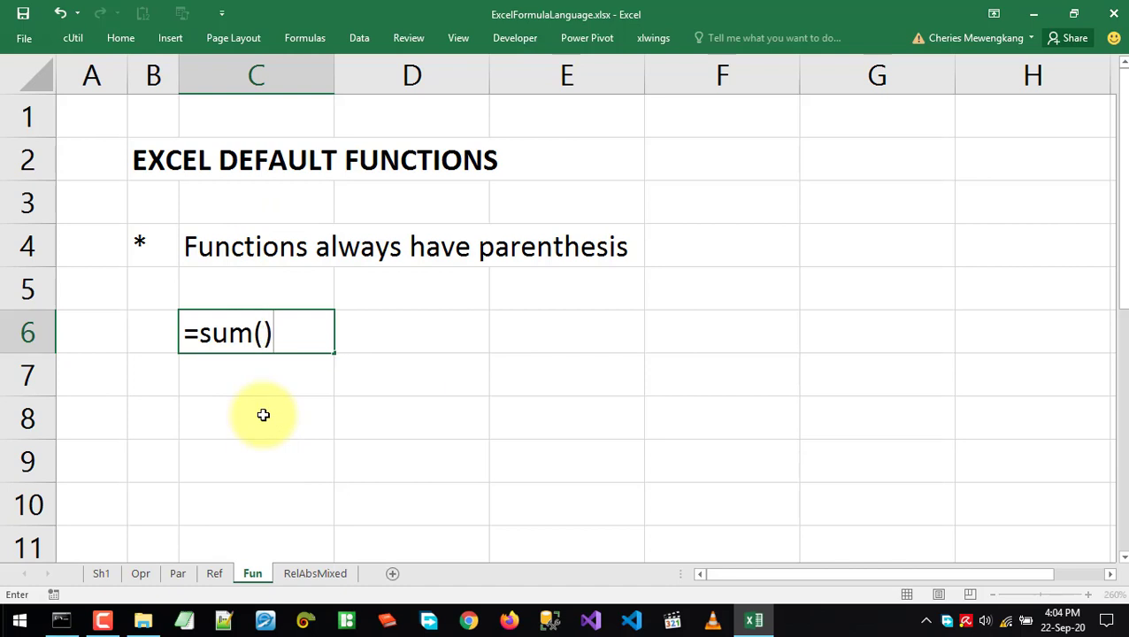
key("Return")
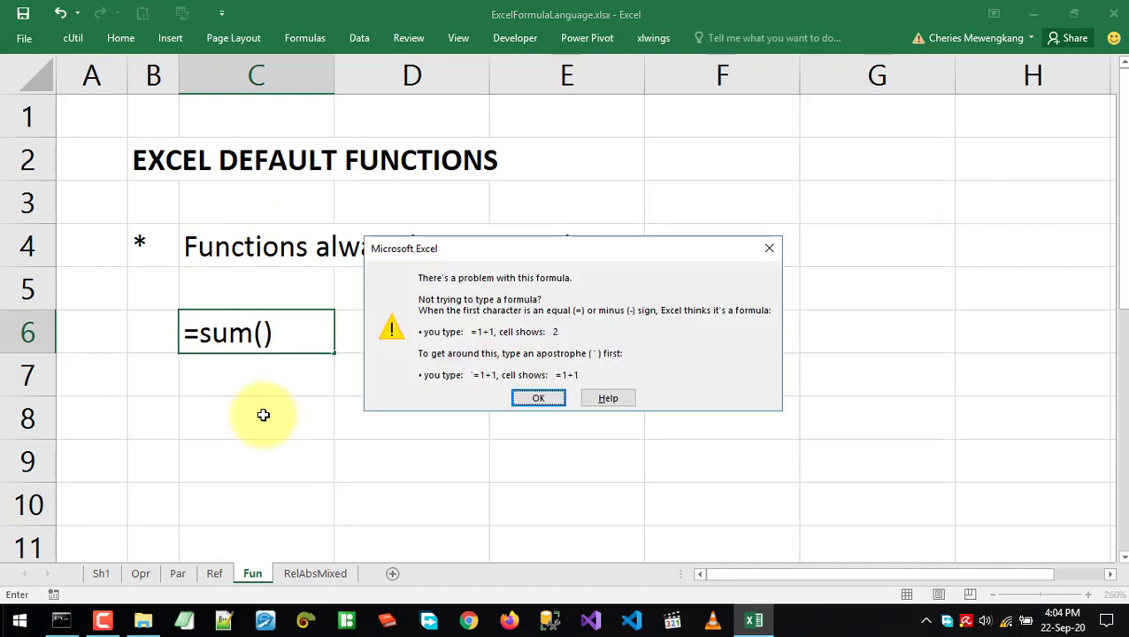
left_click(533, 399)
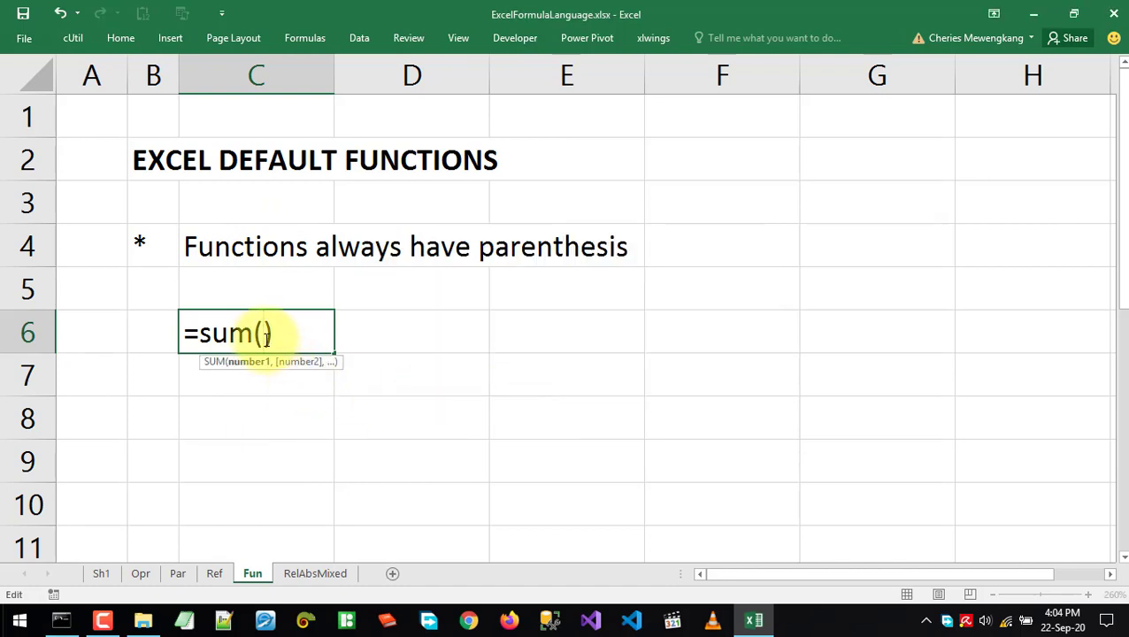
Complete the SUM function in C6 with the arguments 23 and 449, and review the entered formula
type("23,449")
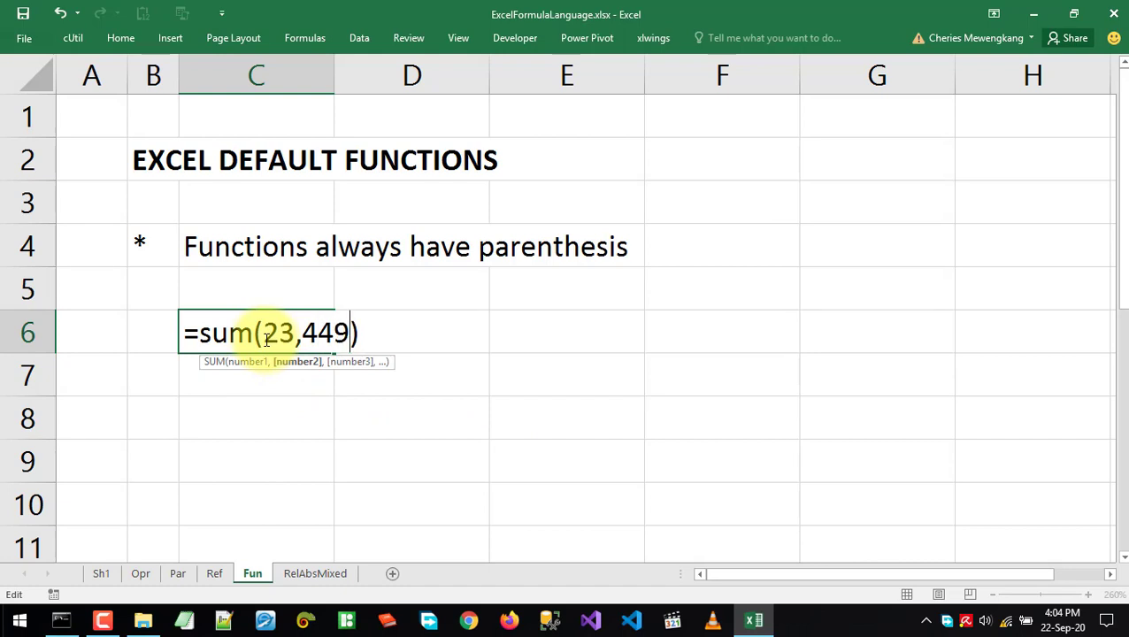
key("Return")
double_click(264, 338)
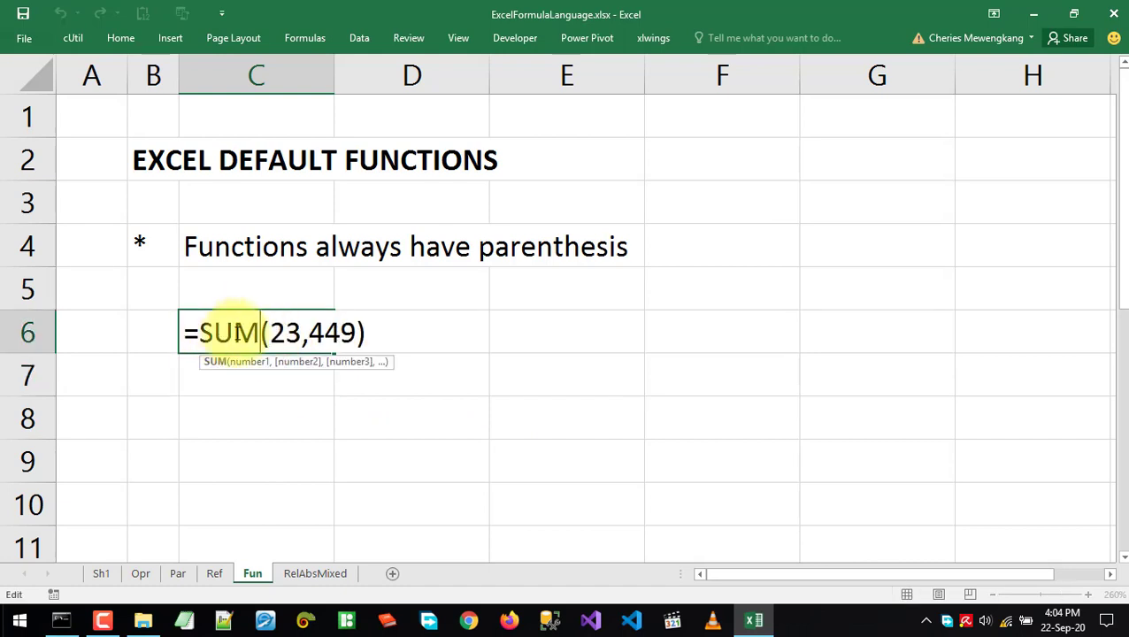
left_click(214, 411)
left_click(272, 328)
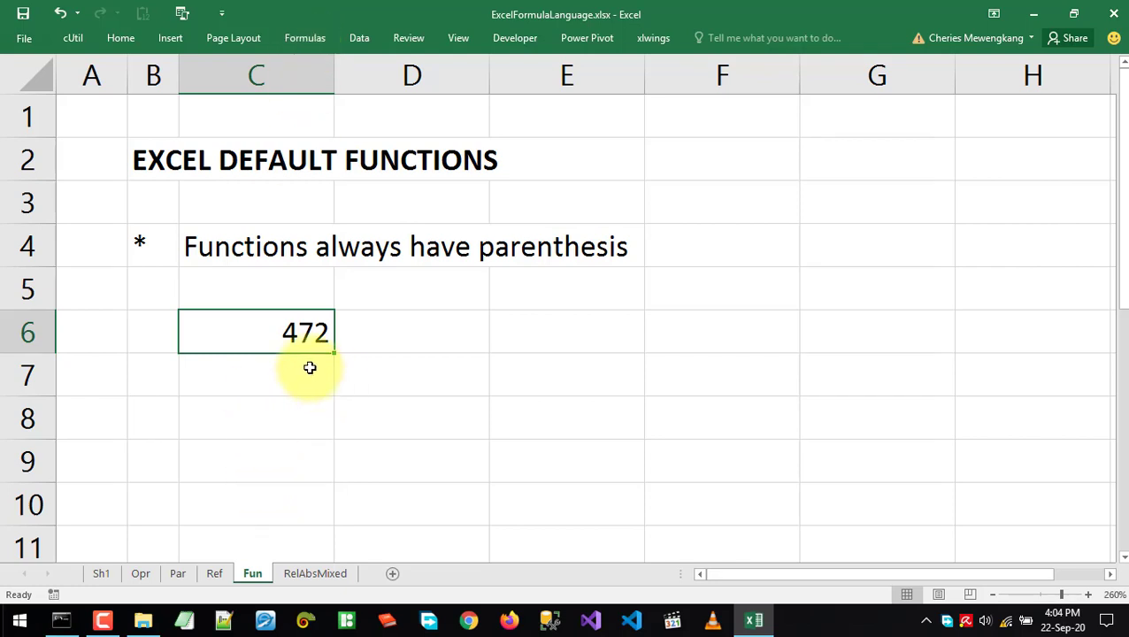
Browse the function library categories: Financial, Logical, Text, Date & Time, Lookup & Reference, Math & Trig, and More Functions
left_click(301, 41)
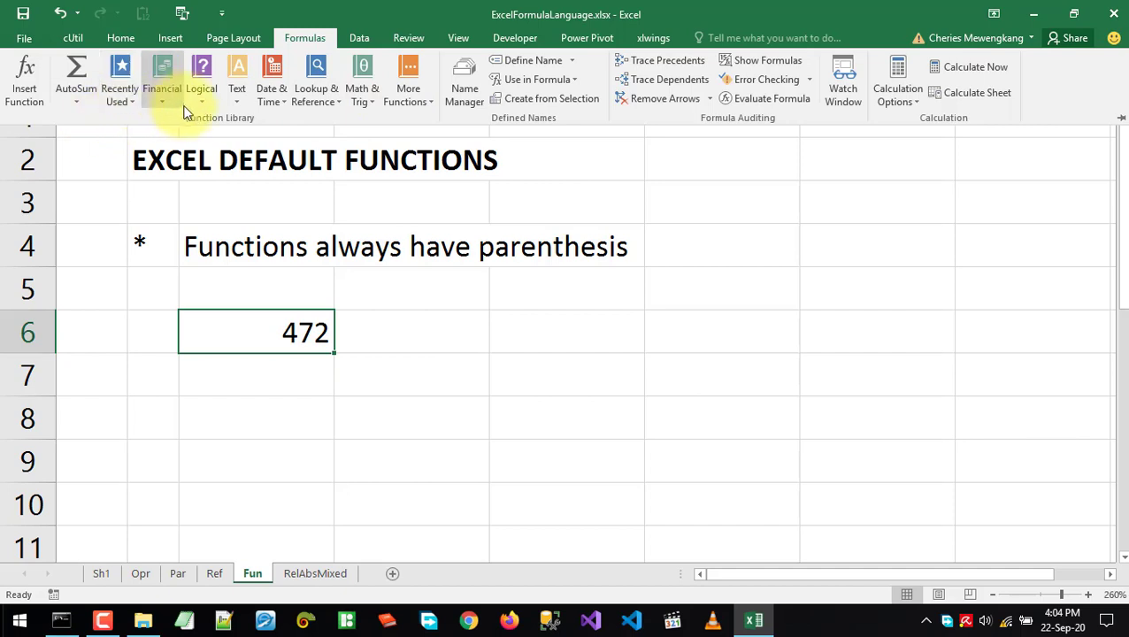
left_click(164, 93)
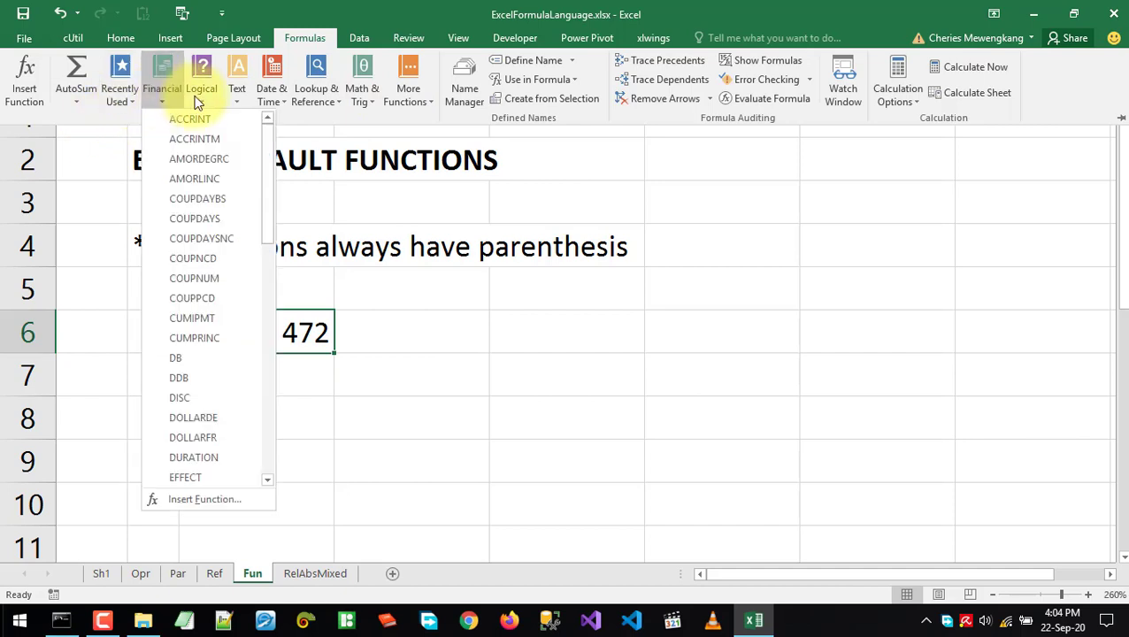
left_click(200, 95)
left_click(239, 96)
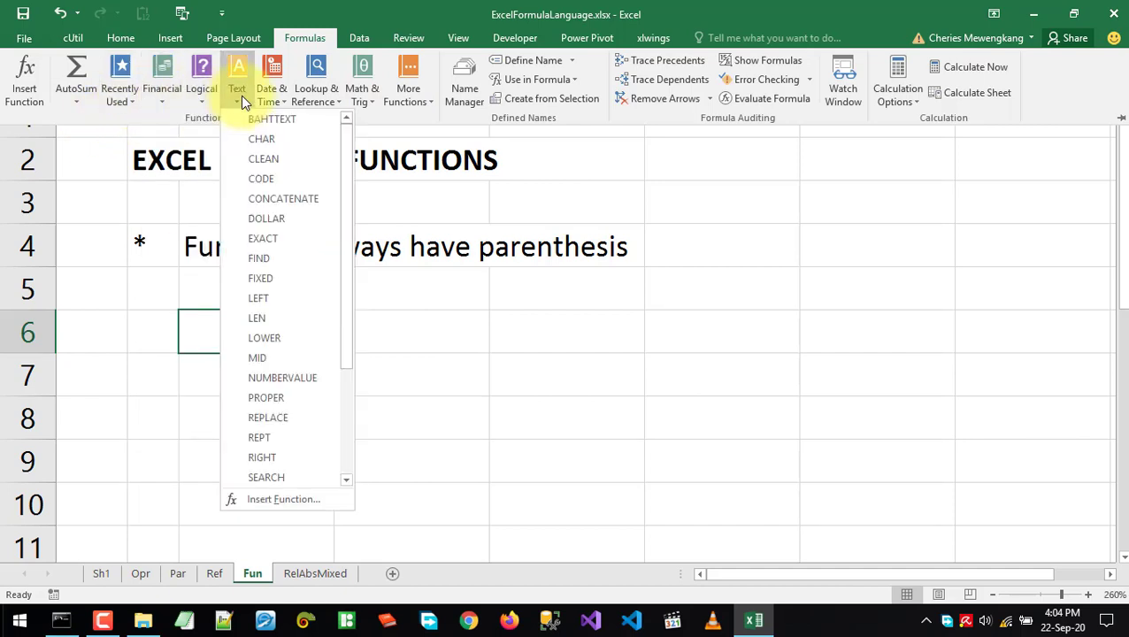
left_click(269, 96)
left_click(316, 89)
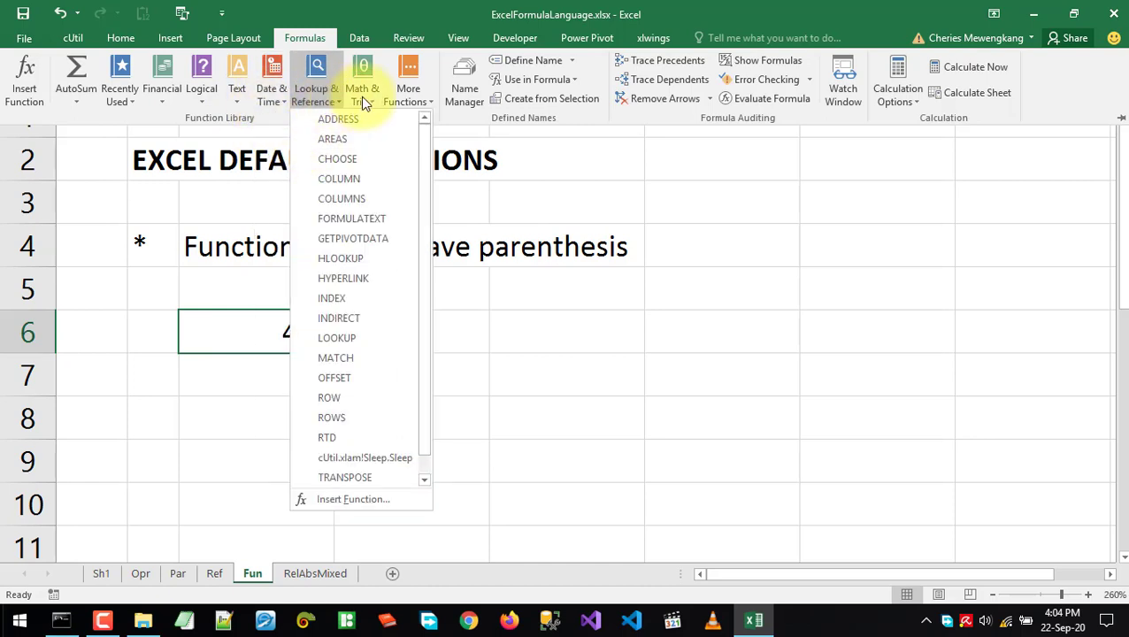
left_click(364, 94)
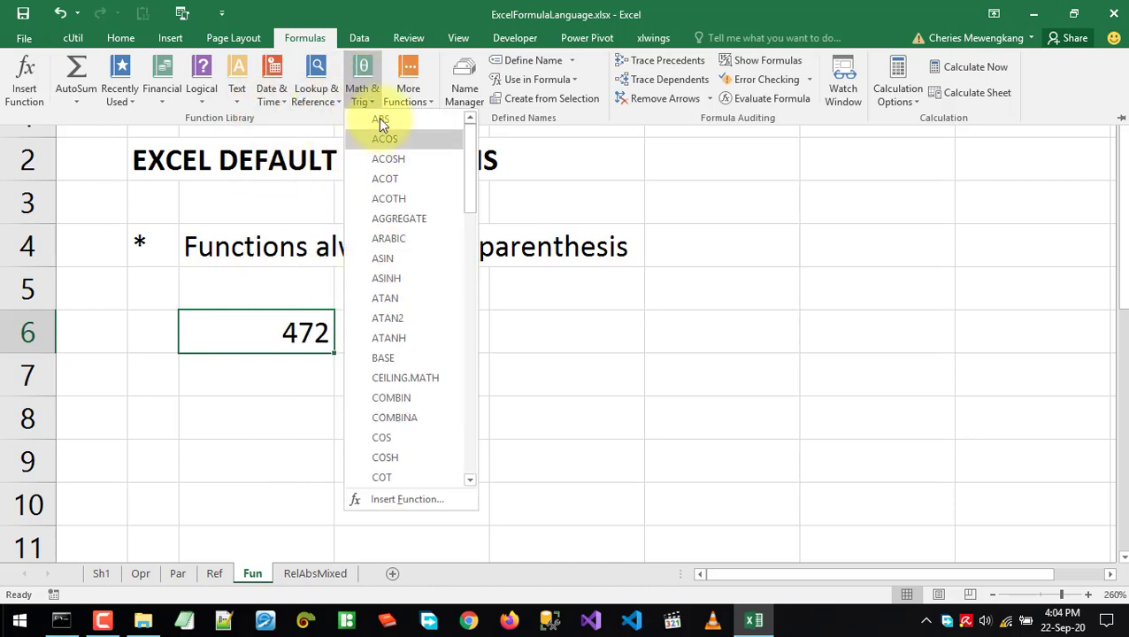
left_click(408, 87)
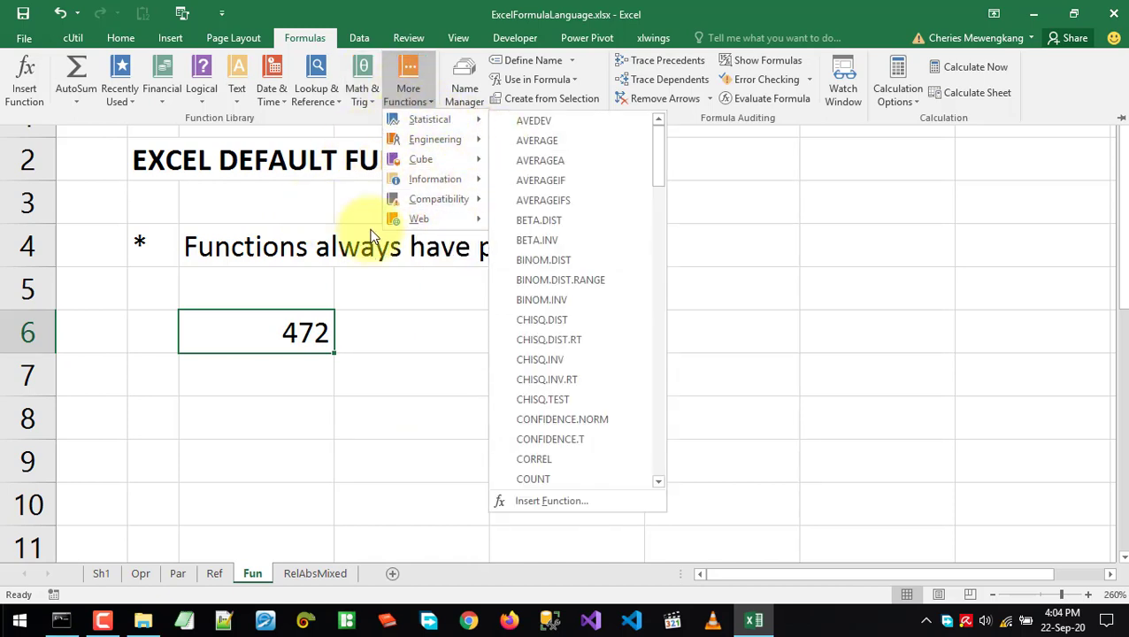
left_click(354, 105)
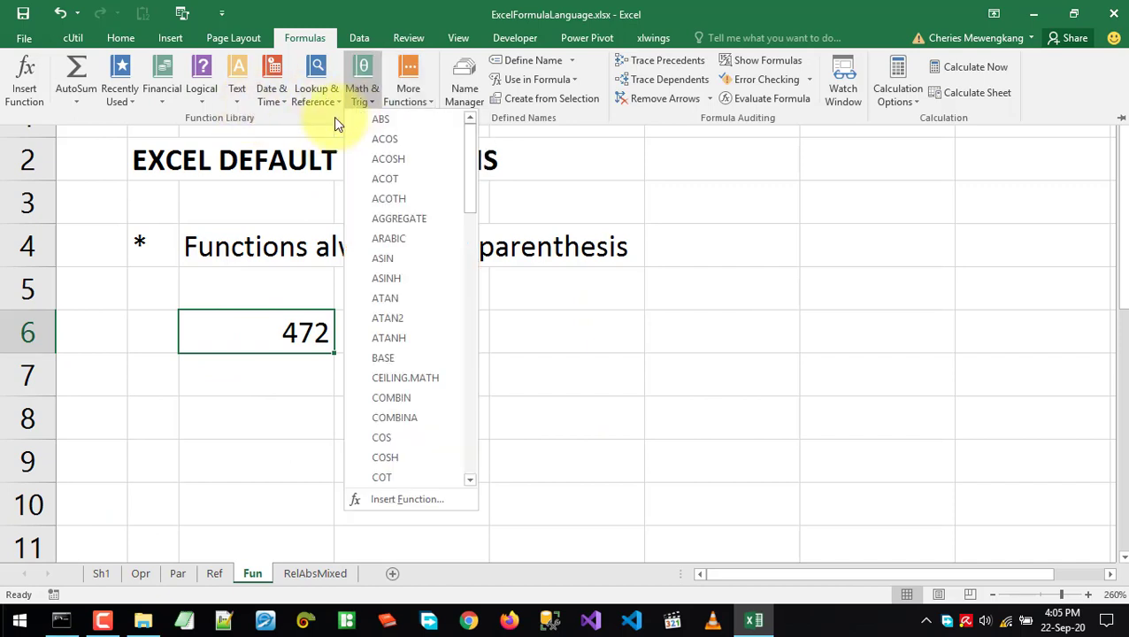
left_click(518, 118)
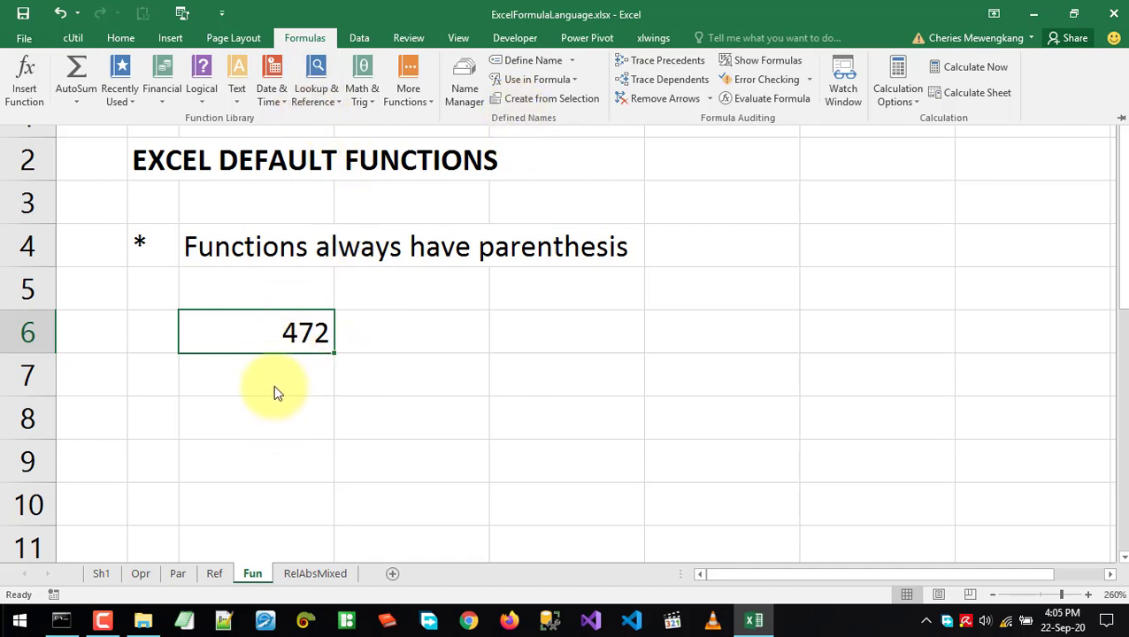
Clear cell C6 and try out the function names SUM and AVERAGE in a new formula there
key("Delete")
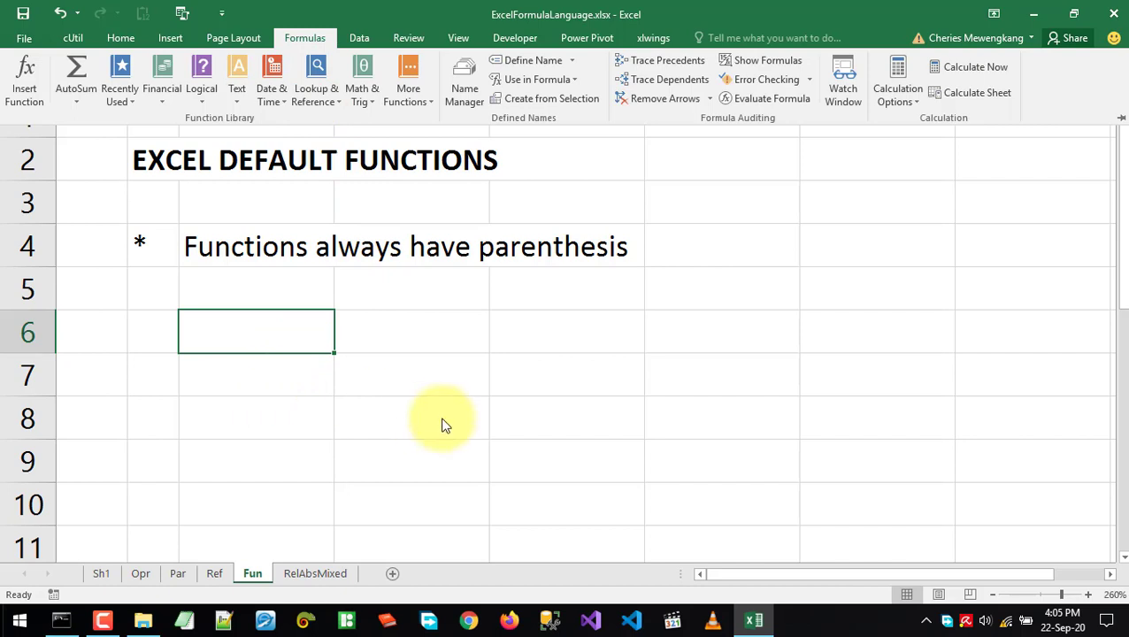
key("ctrl+F1")
type("=sum")
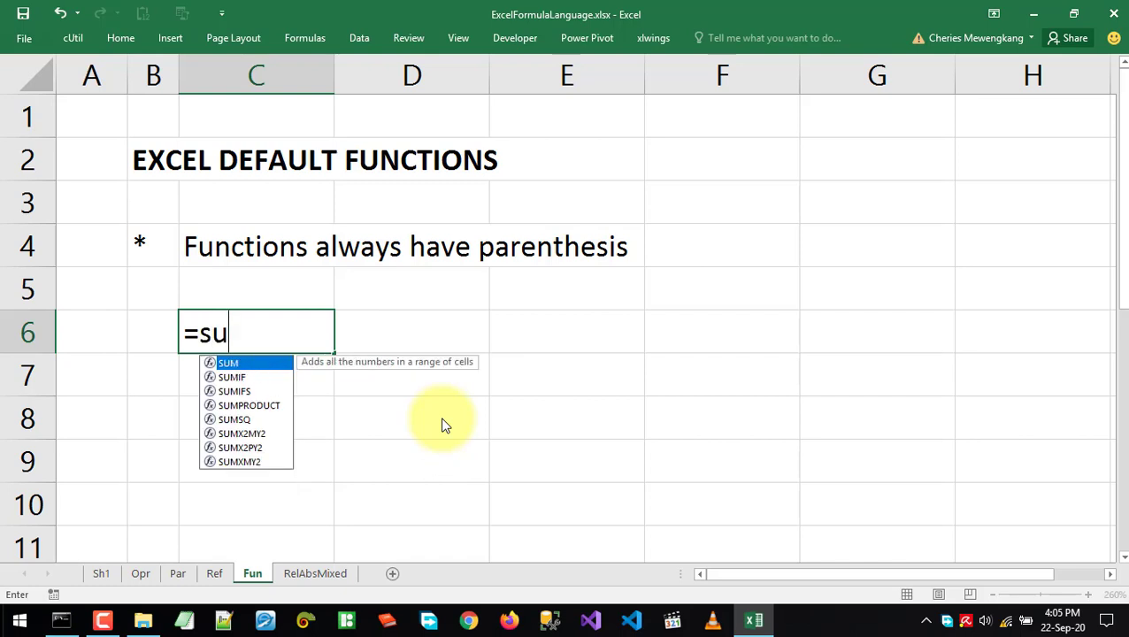
key("BackSpace")
key("BackSpace")
key("BackSpace")
type("AVE")
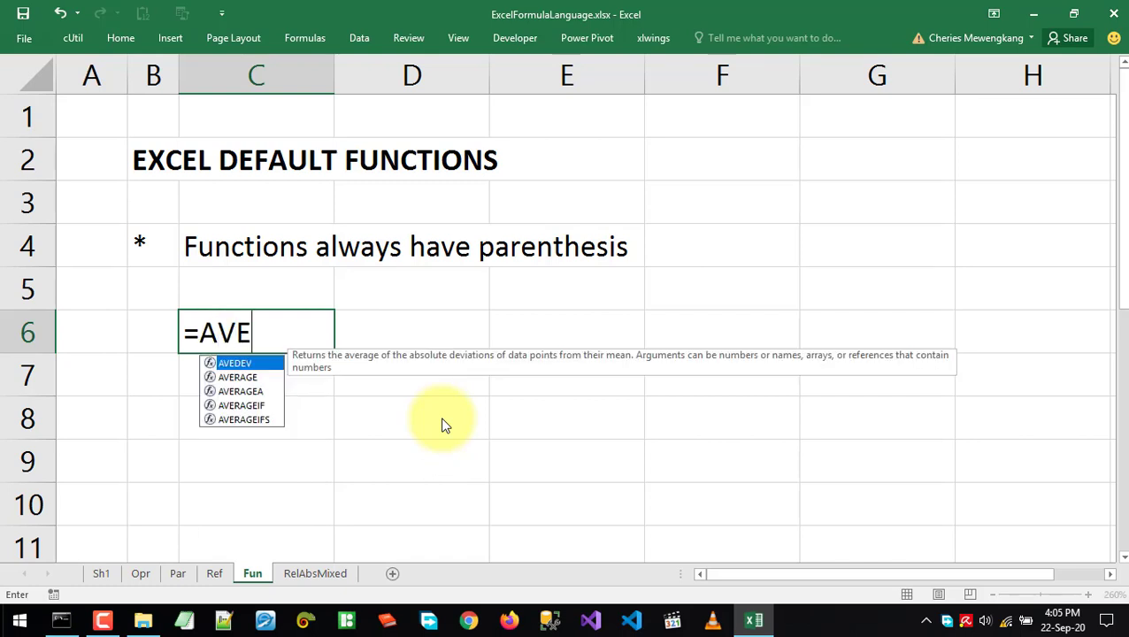
type("RAGE")
key("BackSpace")
key("BackSpace")
key("BackSpace")
key("BackSpace")
key("BackSpace")
key("BackSpace")
key("BackSpace")
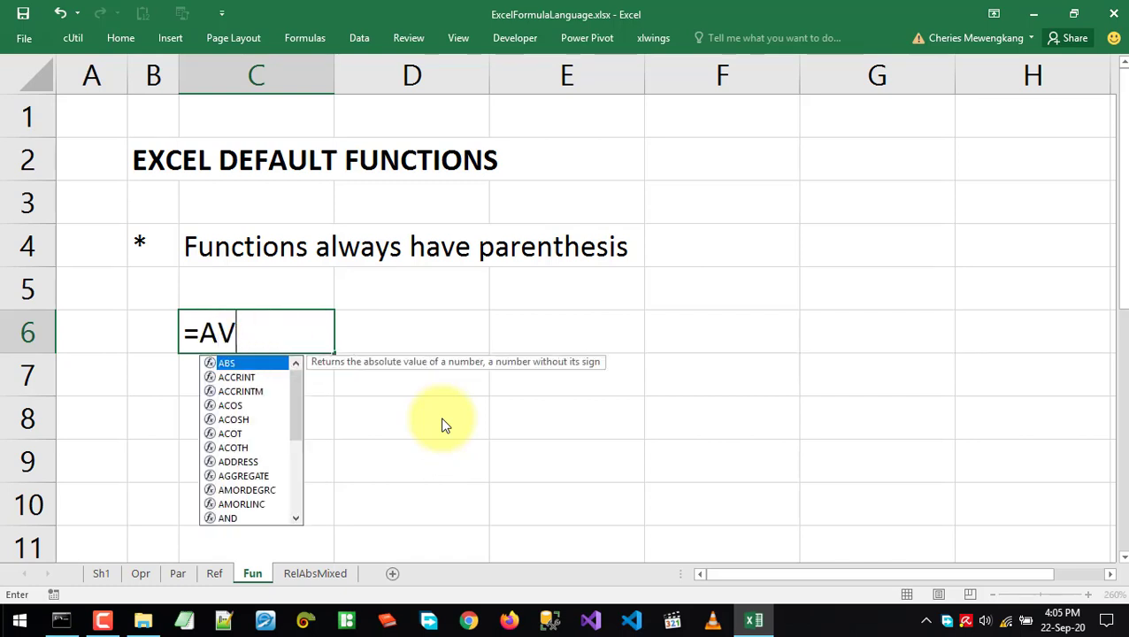
Write =PI() in cell C6 and highlight its parentheses and the function name in turn
type("PI")
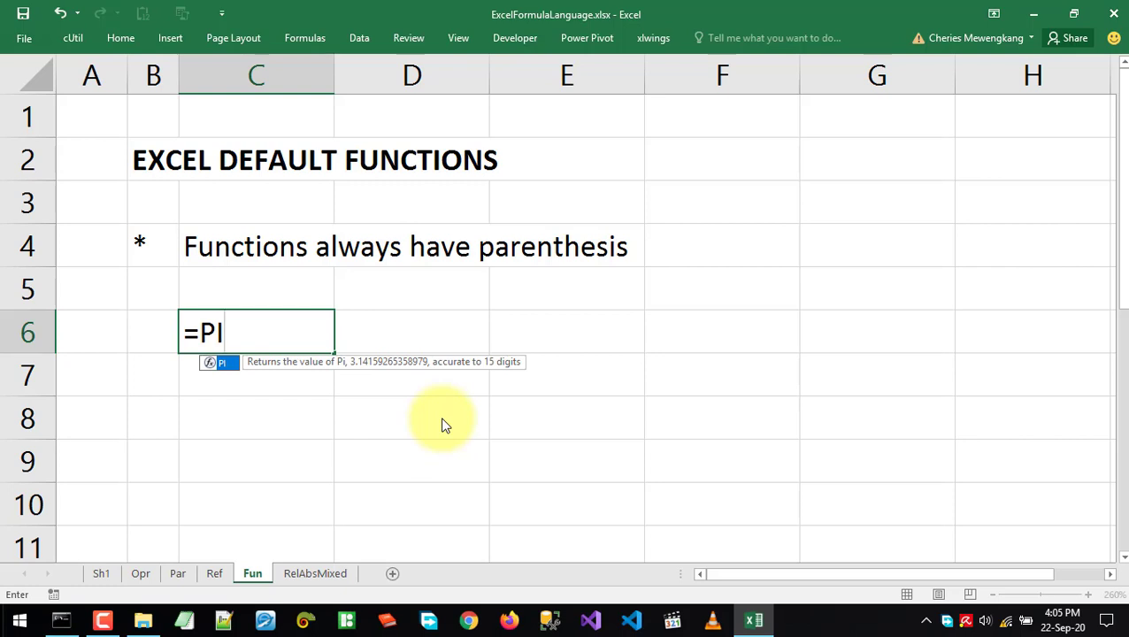
key("BackSpace")
key("BackSpace")
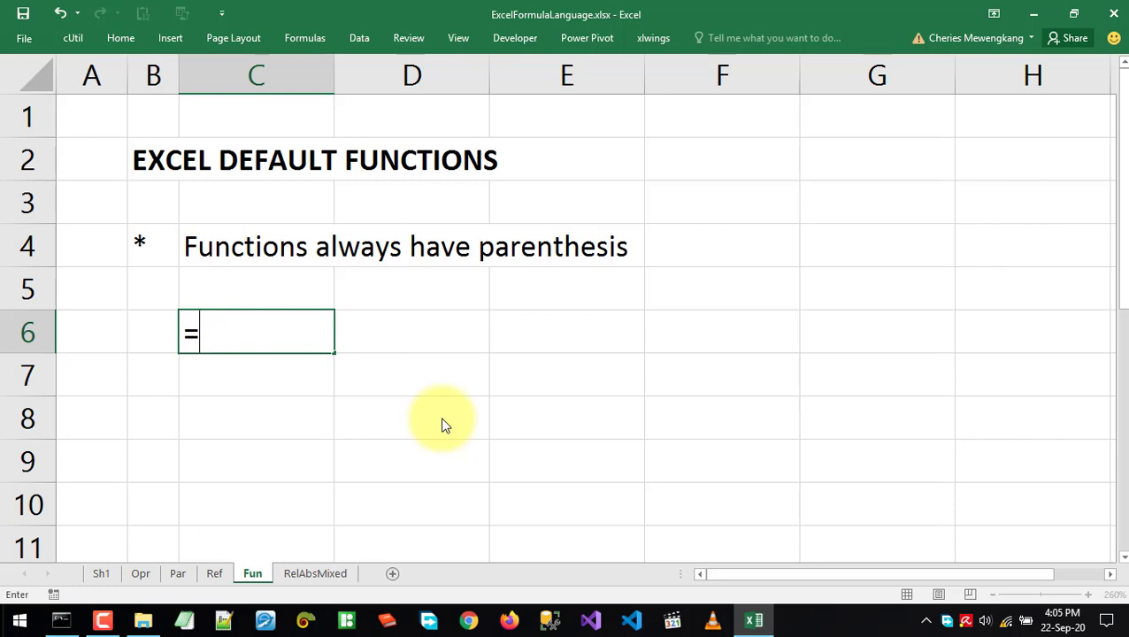
type("PI")
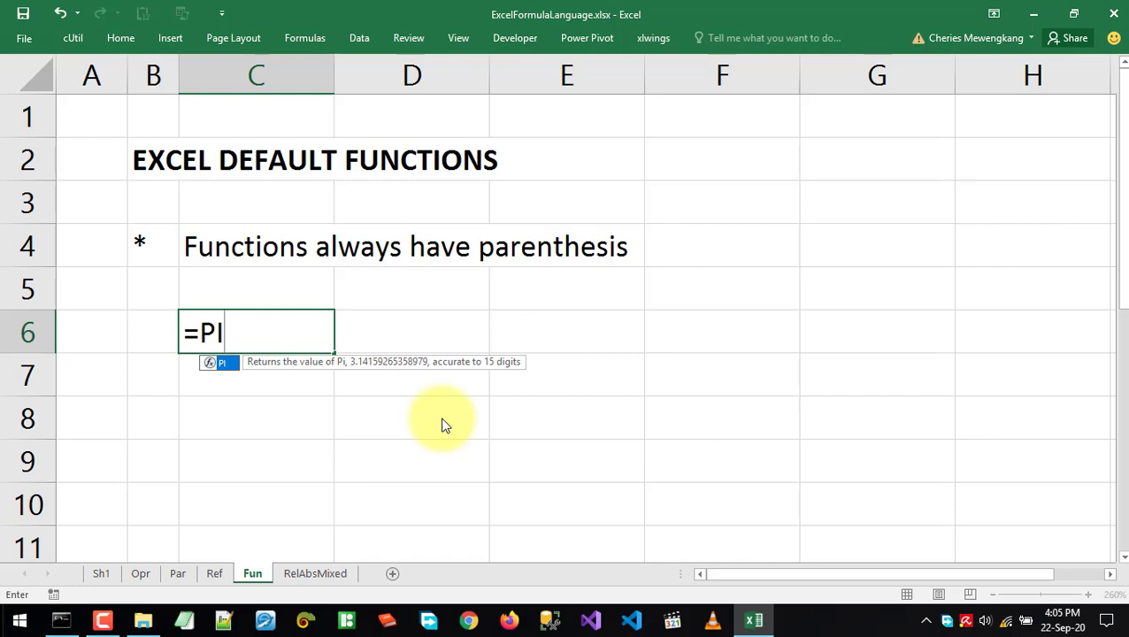
type("()")
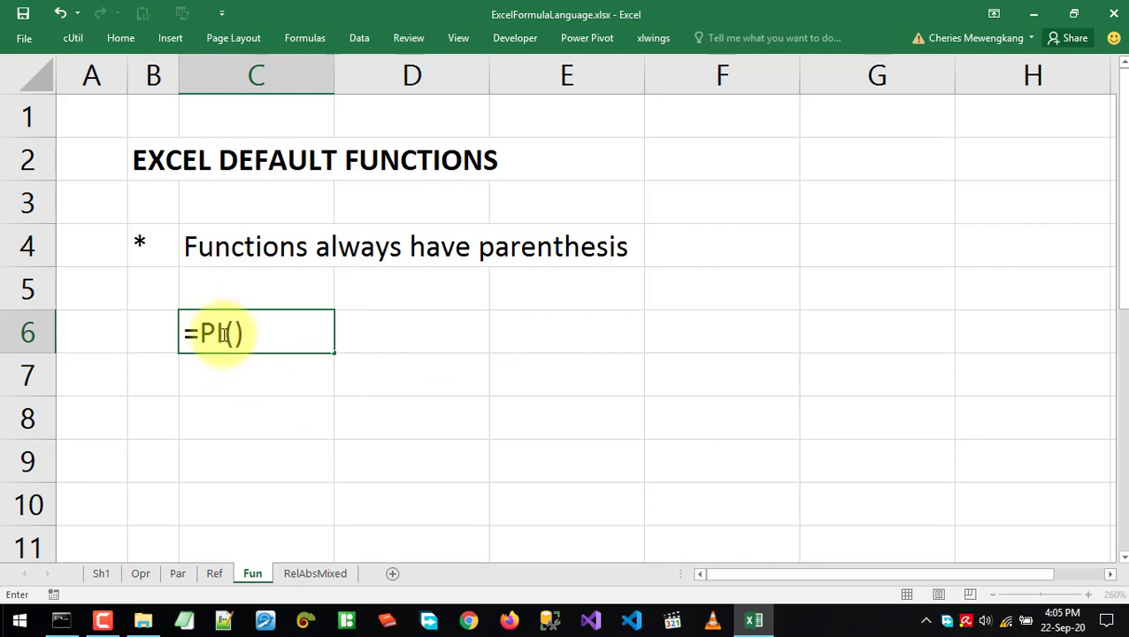
left_click_drag(226, 333, 255, 334)
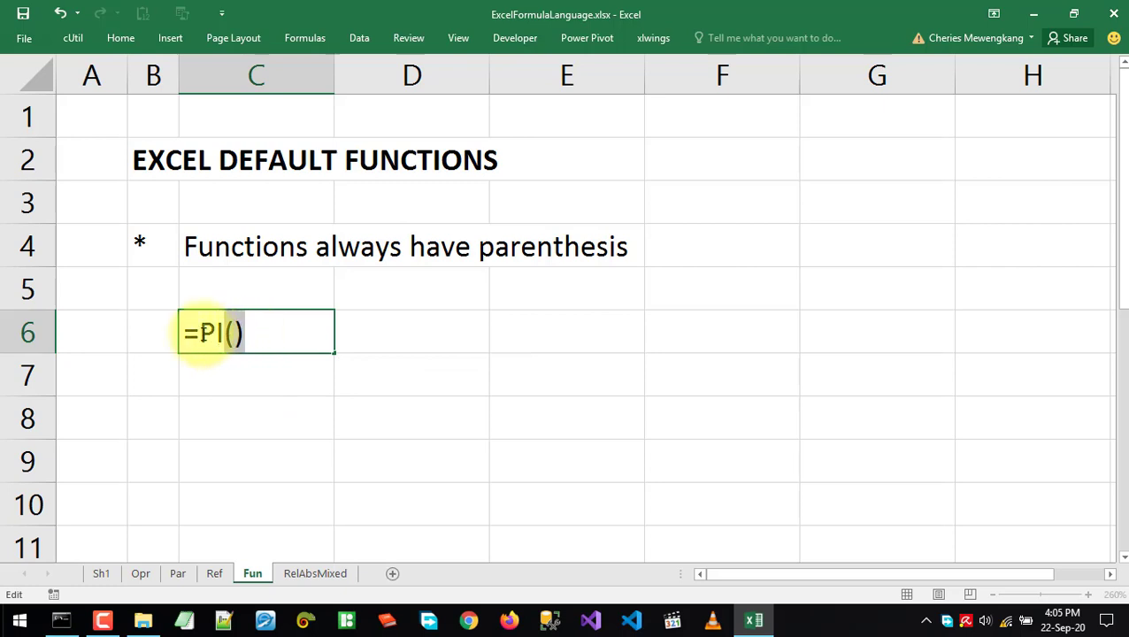
left_click_drag(199, 333, 219, 334)
left_click(269, 328)
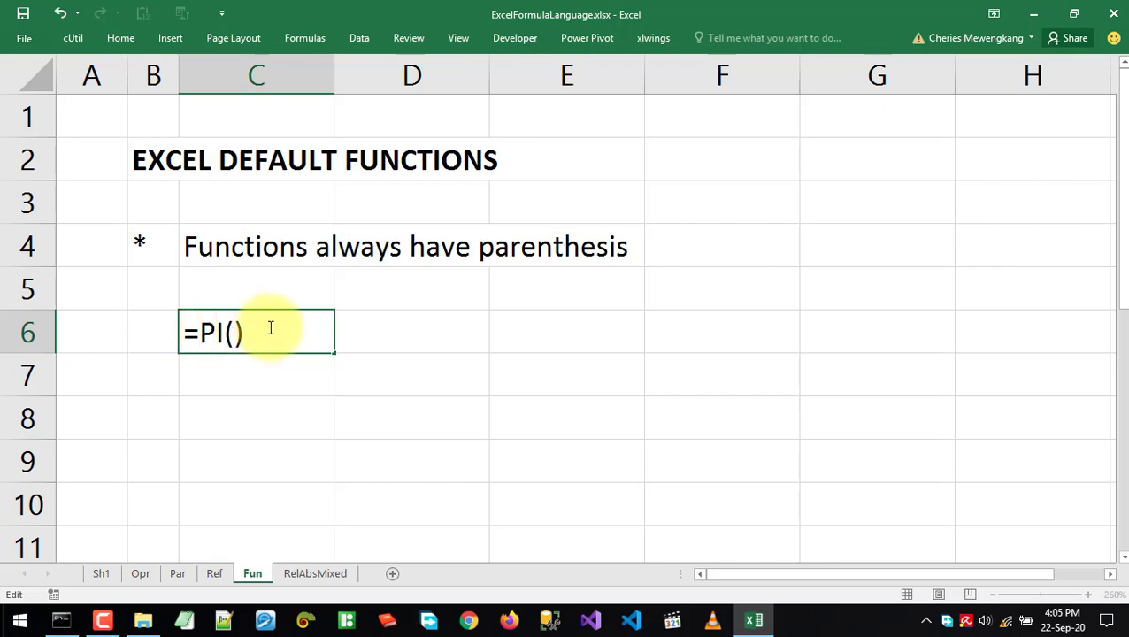
Remove the parentheses from the PI formula in C6, highlight the bare name, and discard the entry
key("BackSpace")
key("BackSpace")
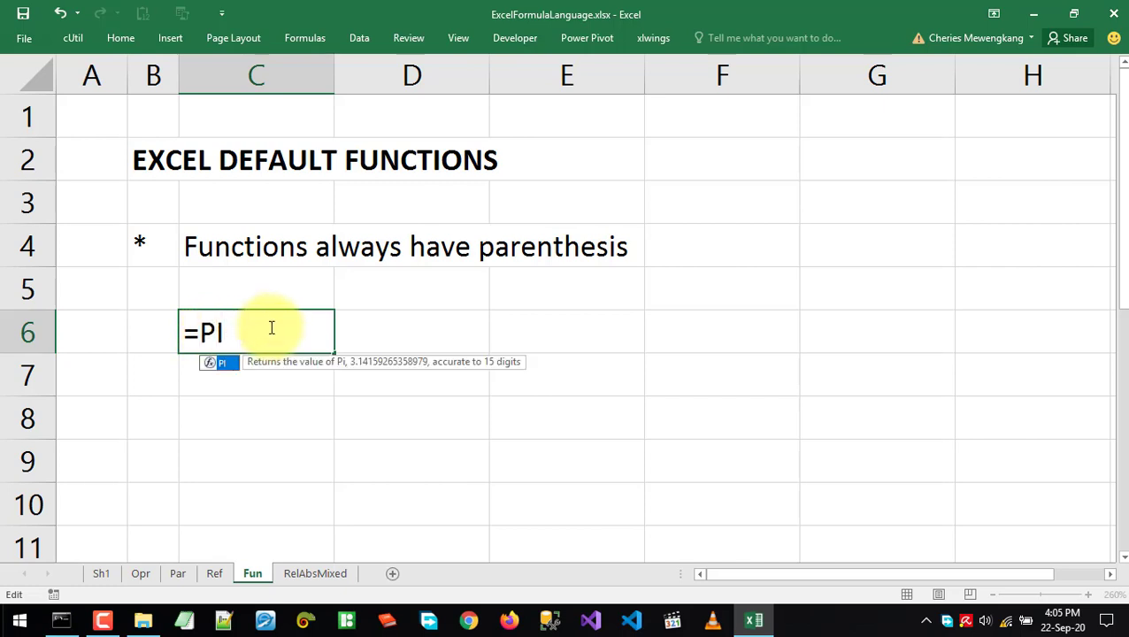
left_click_drag(197, 335, 235, 333)
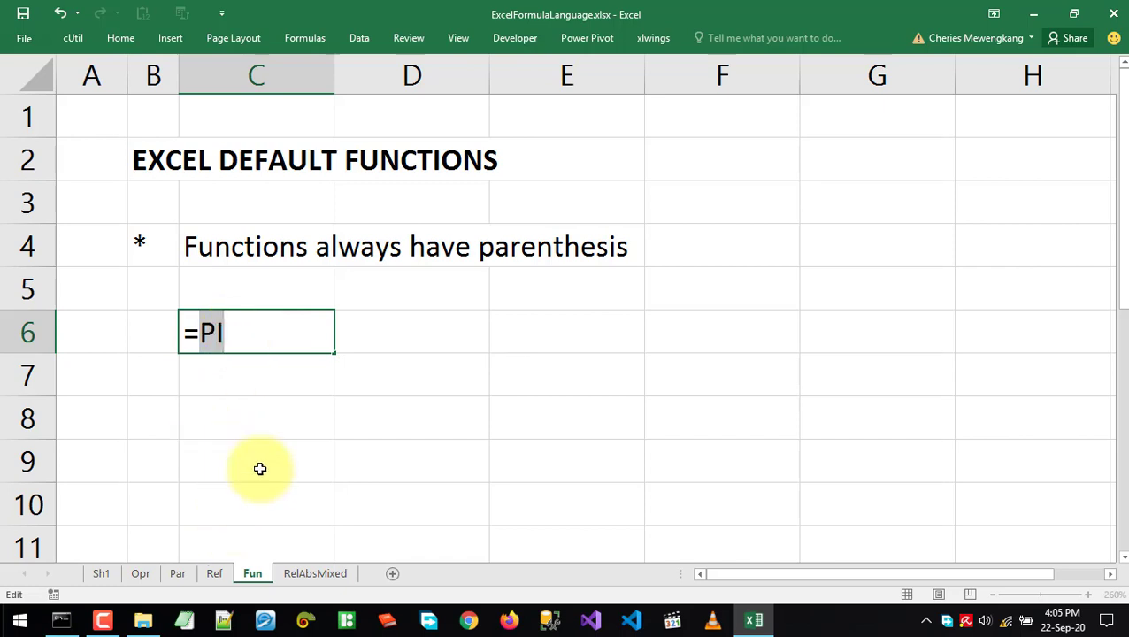
key("Escape")
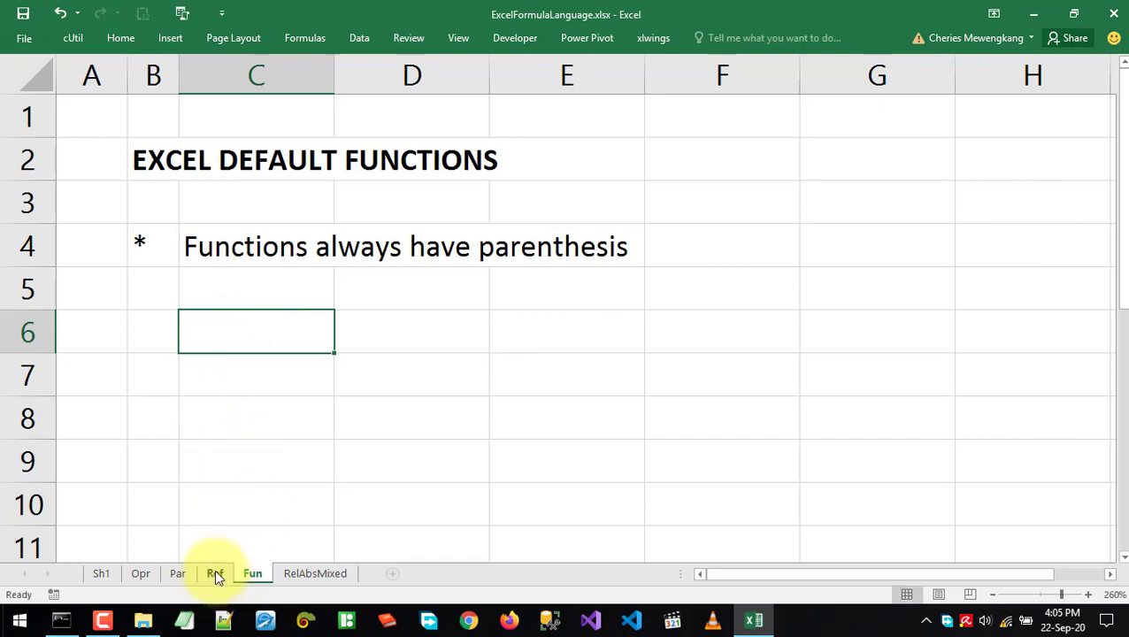
Revisit the number range on the Ref sheet, then write =data in C6 of the Fun sheet and highlight the name
left_click(214, 573)
left_click_drag(623, 252, 637, 320)
left_click(360, 375)
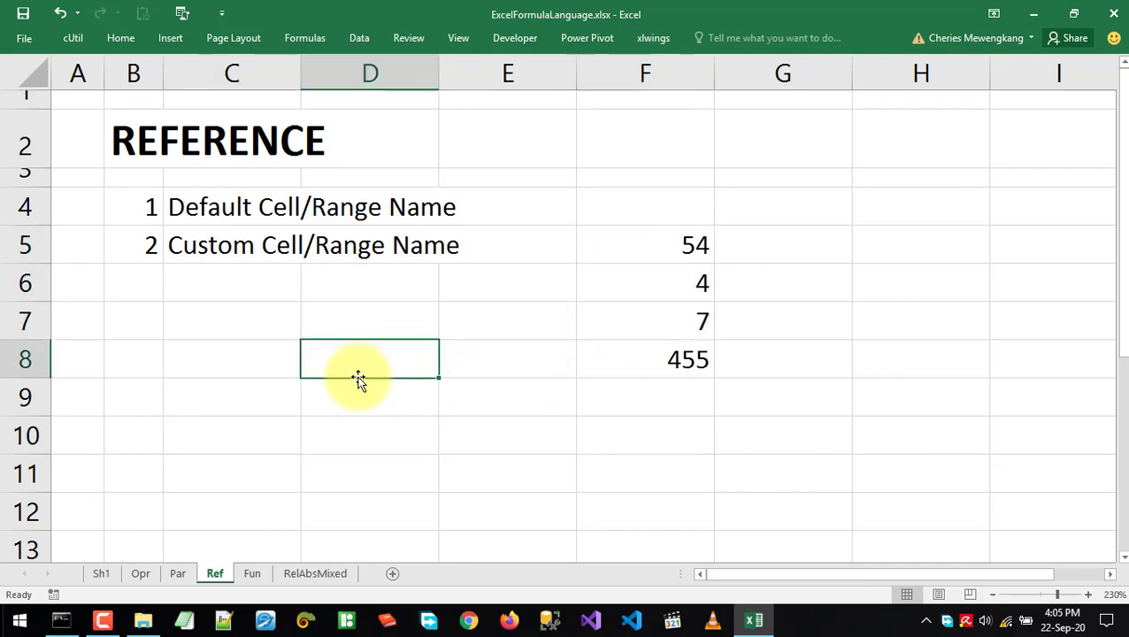
left_click(254, 573)
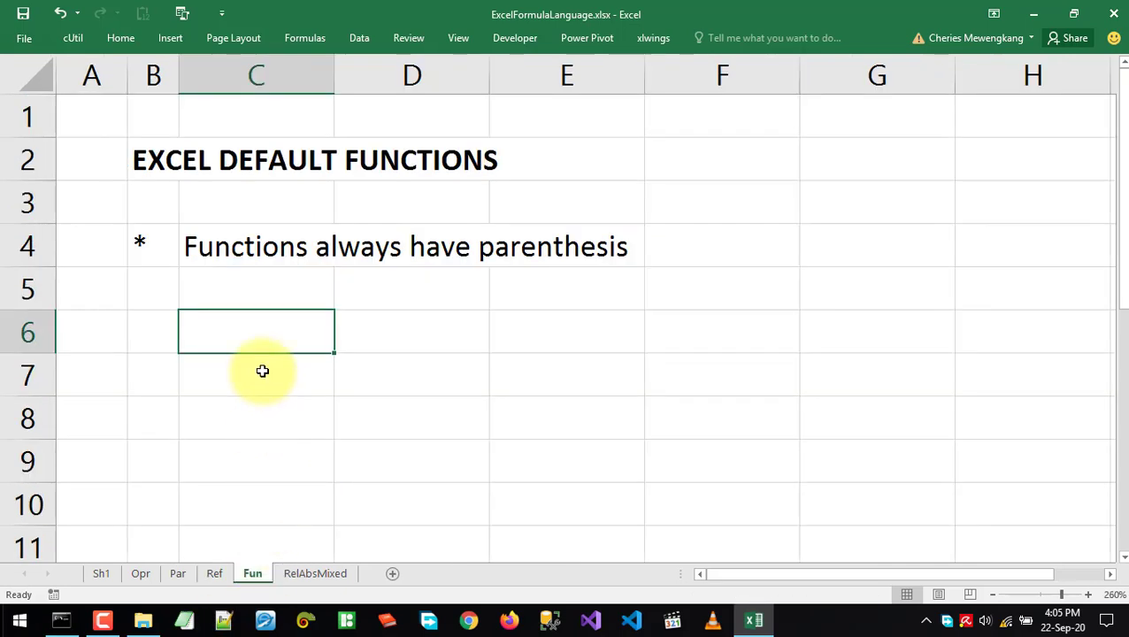
type("=data")
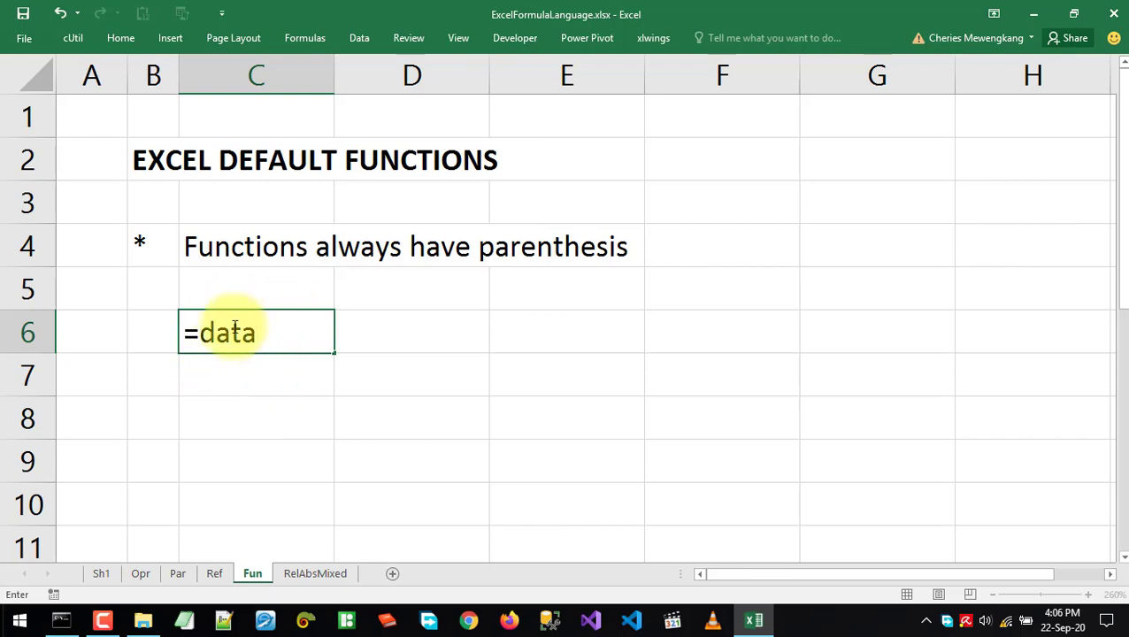
left_click_drag(201, 332, 283, 330)
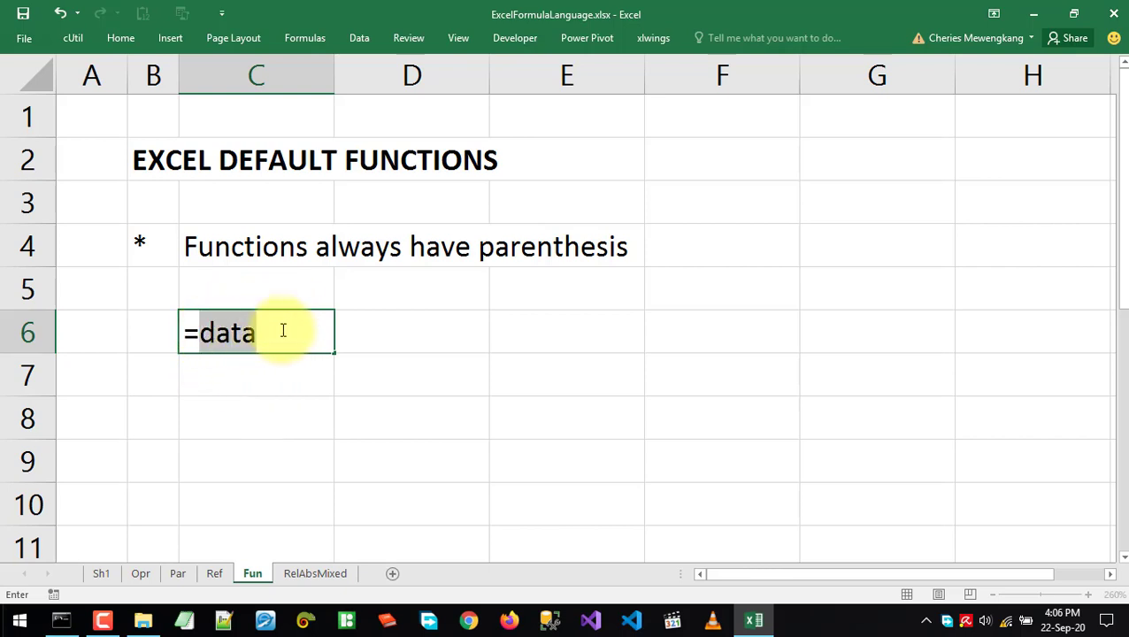
Check the Ref sheet again, rewrite the C6 formula on the Fun sheet as =DATA without parentheses, and erase it
left_click(215, 572)
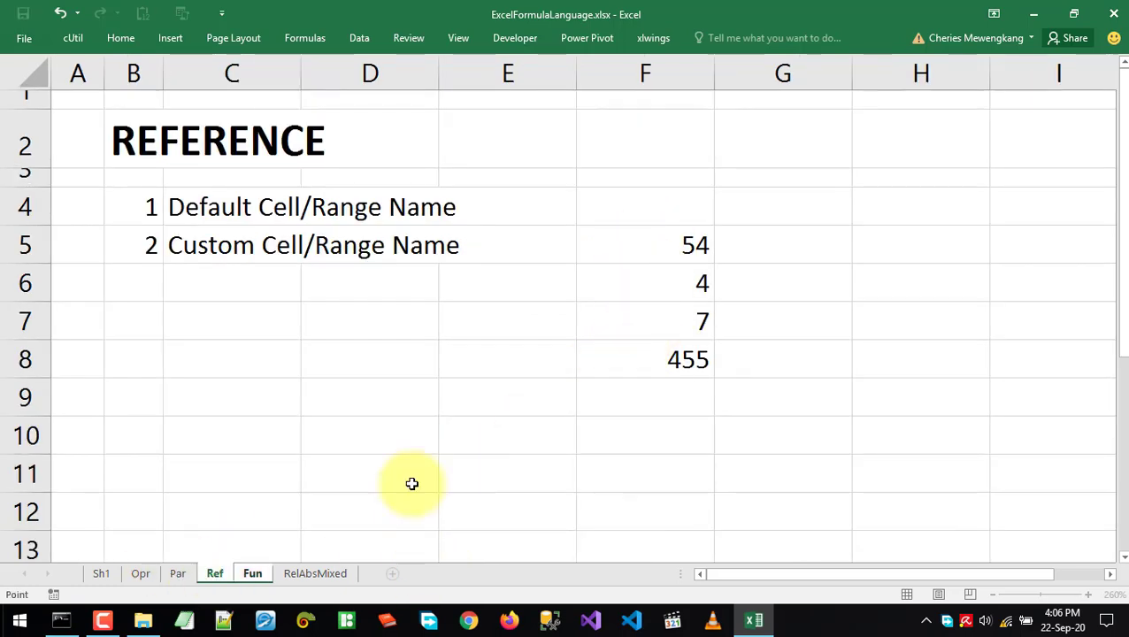
left_click(253, 575)
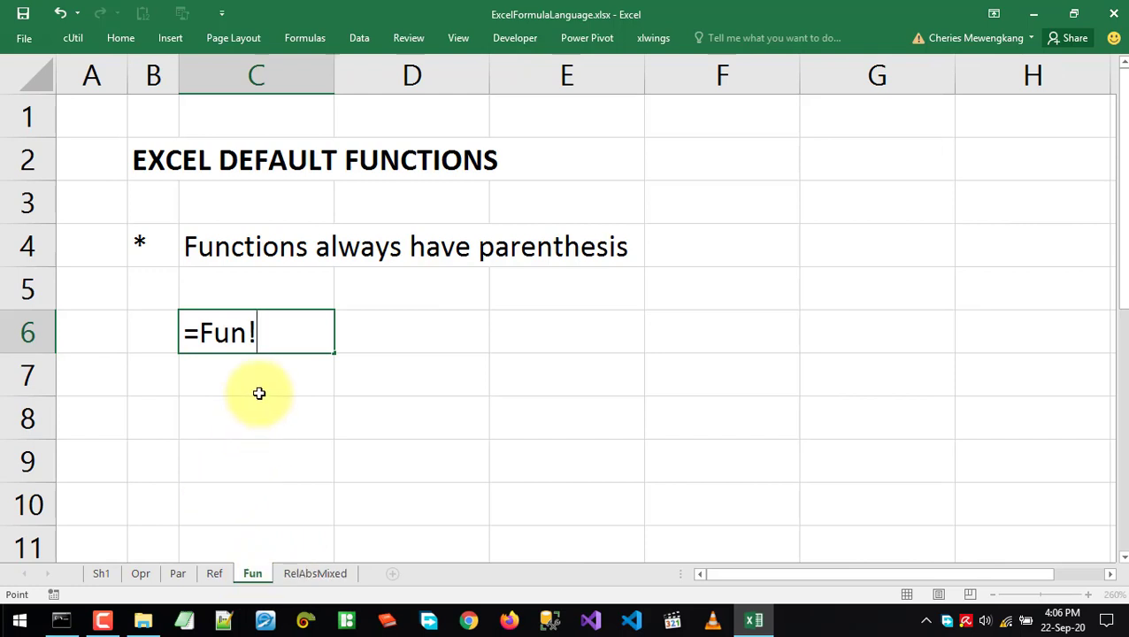
key("BackSpace")
key("BackSpace")
key("BackSpace")
key("BackSpace")
key("BackSpace")
type("=DAT")
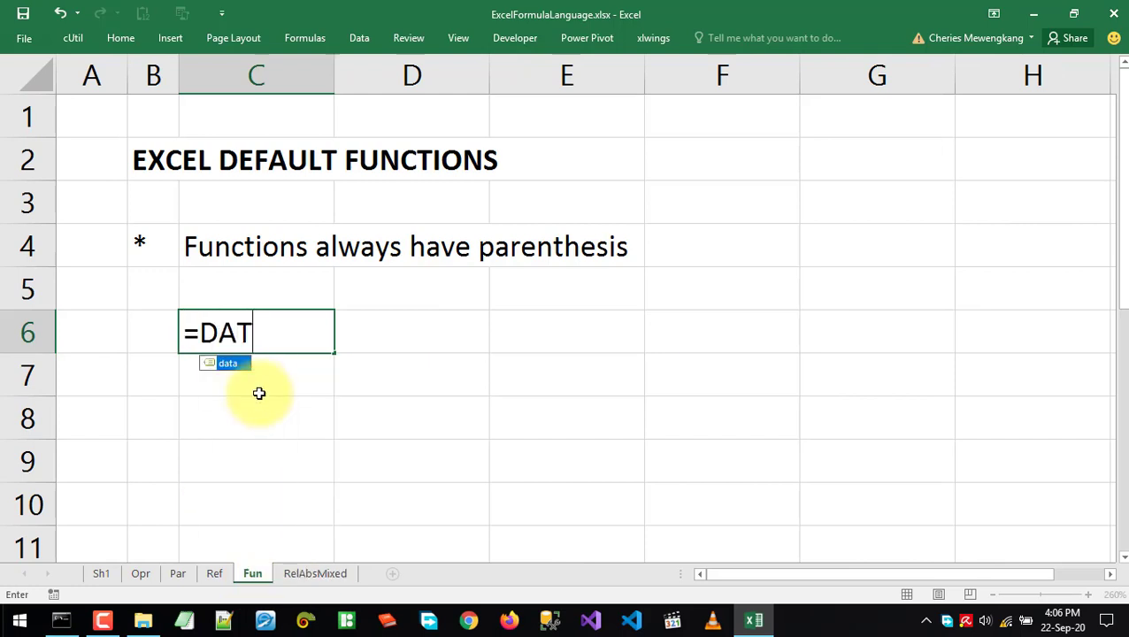
type("A")
key("BackSpace")
key("BackSpace")
key("BackSpace")
key("BackSpace")
key("BackSpace")
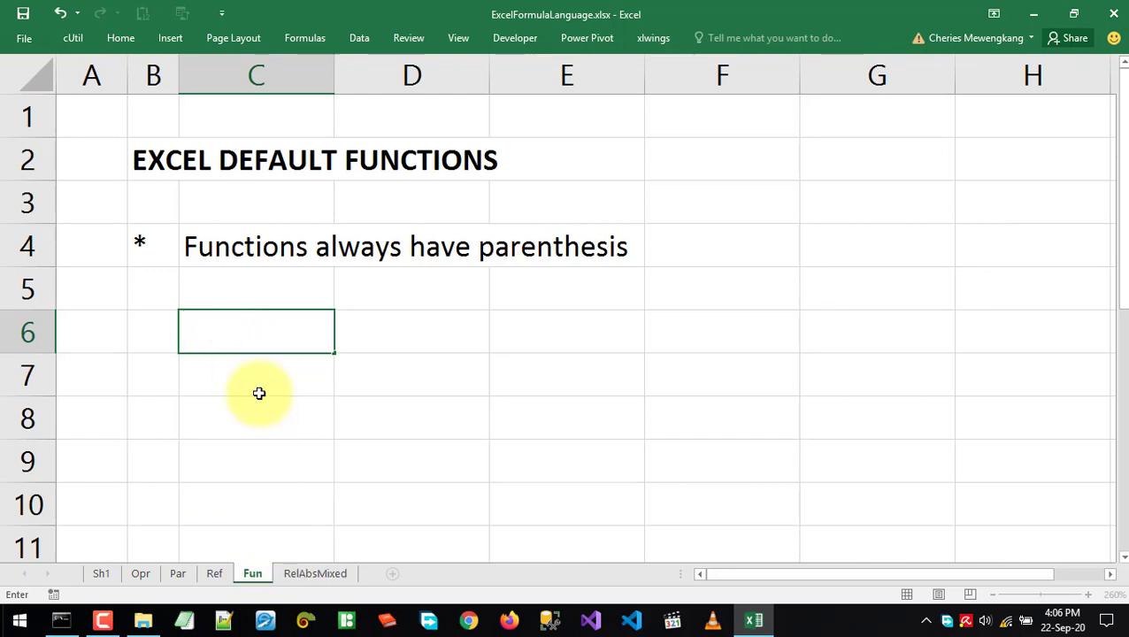
Try writing =data() in C6, highlight the parentheses and the name, and cancel the entry
type("=data()")
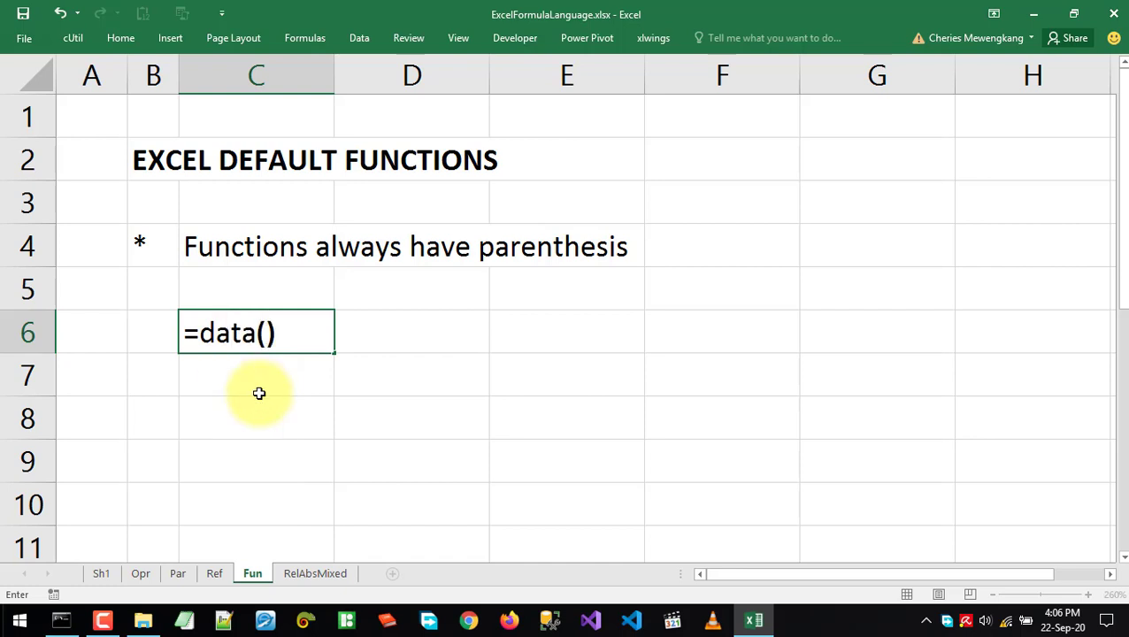
left_click_drag(258, 330, 288, 330)
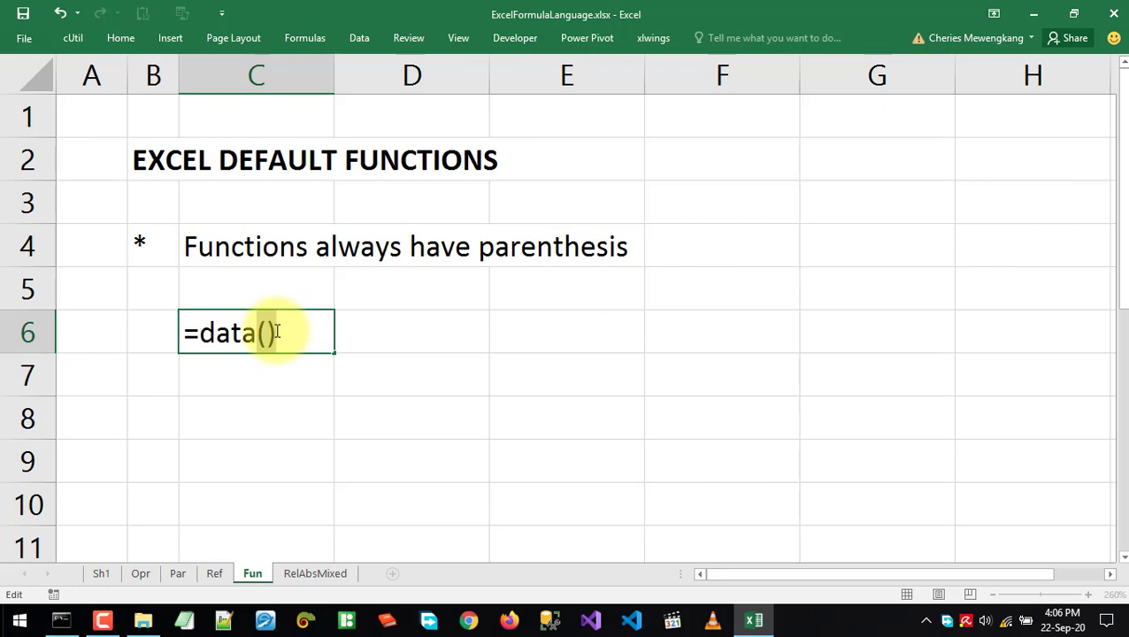
left_click_drag(189, 333, 255, 335)
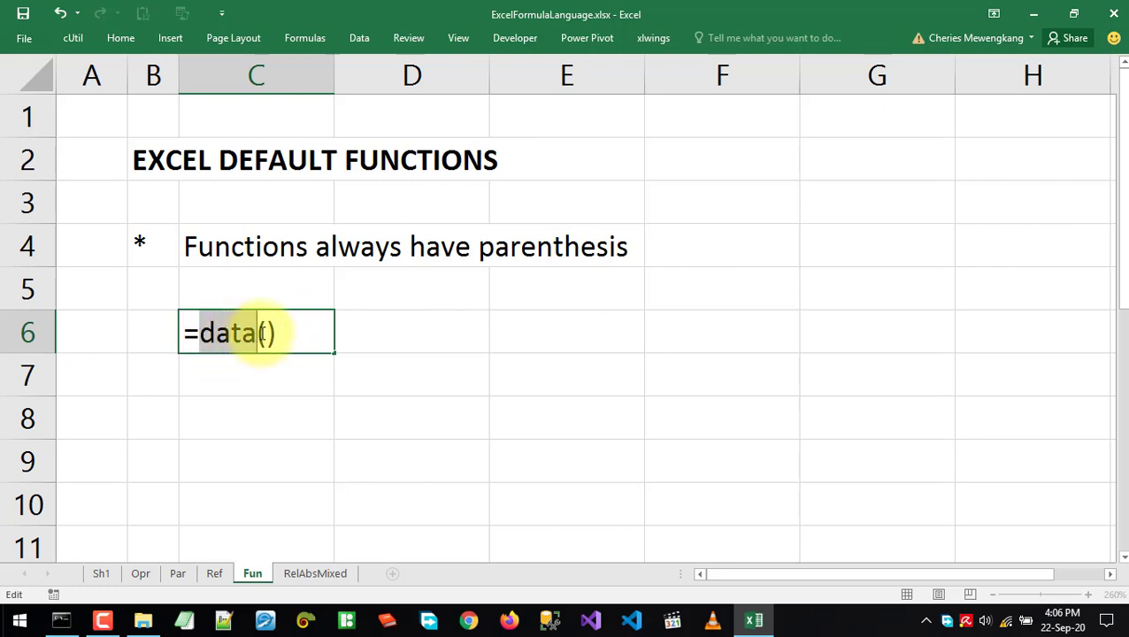
key("End")
key("Escape")
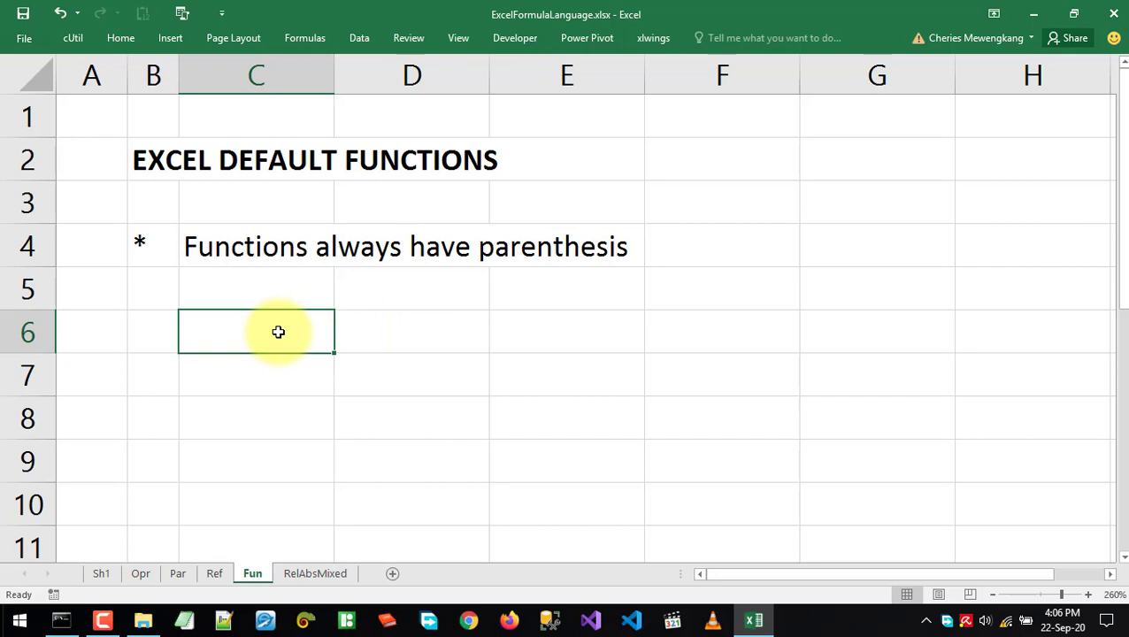
Open the RelAbsMixed sheet and look at the relative, absolute and mixed references heading in B3
left_click(331, 575)
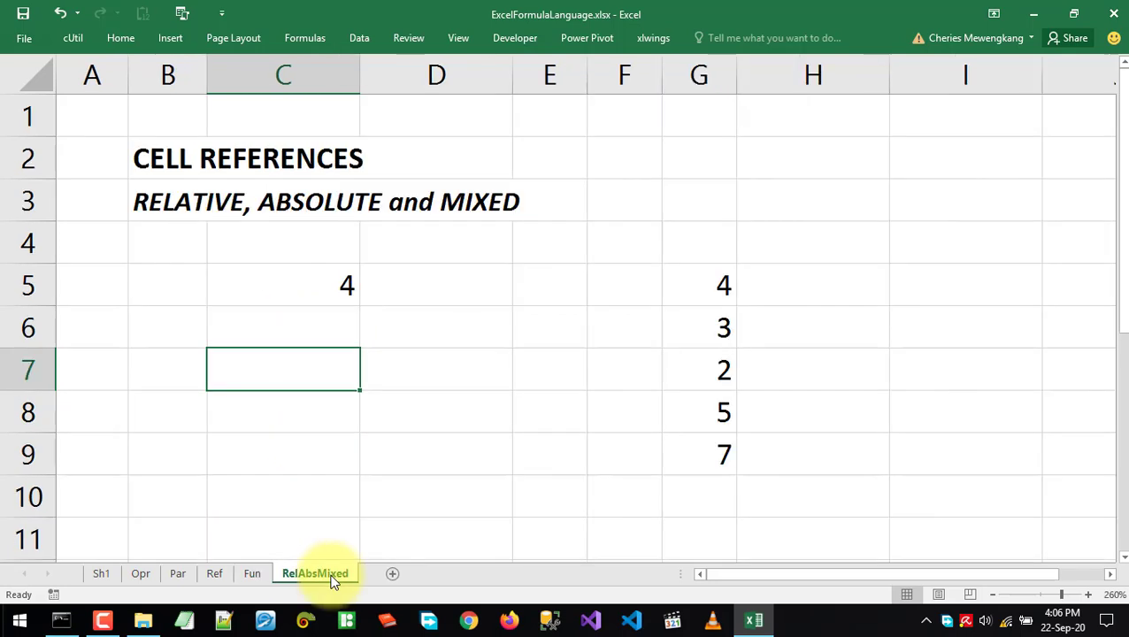
left_click(239, 426)
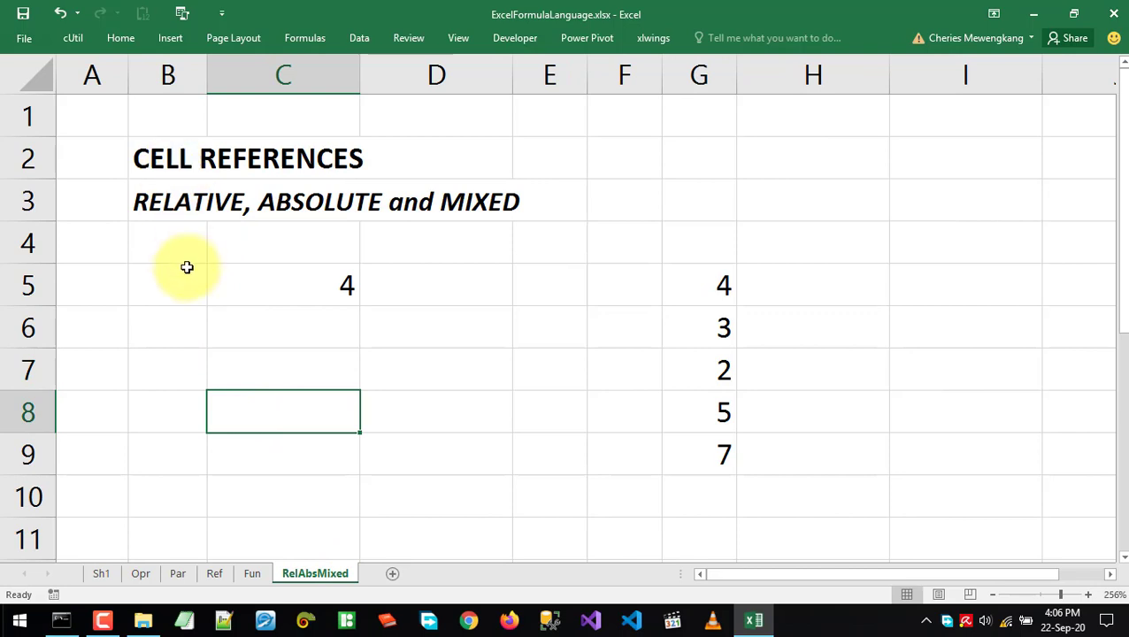
left_click(154, 202)
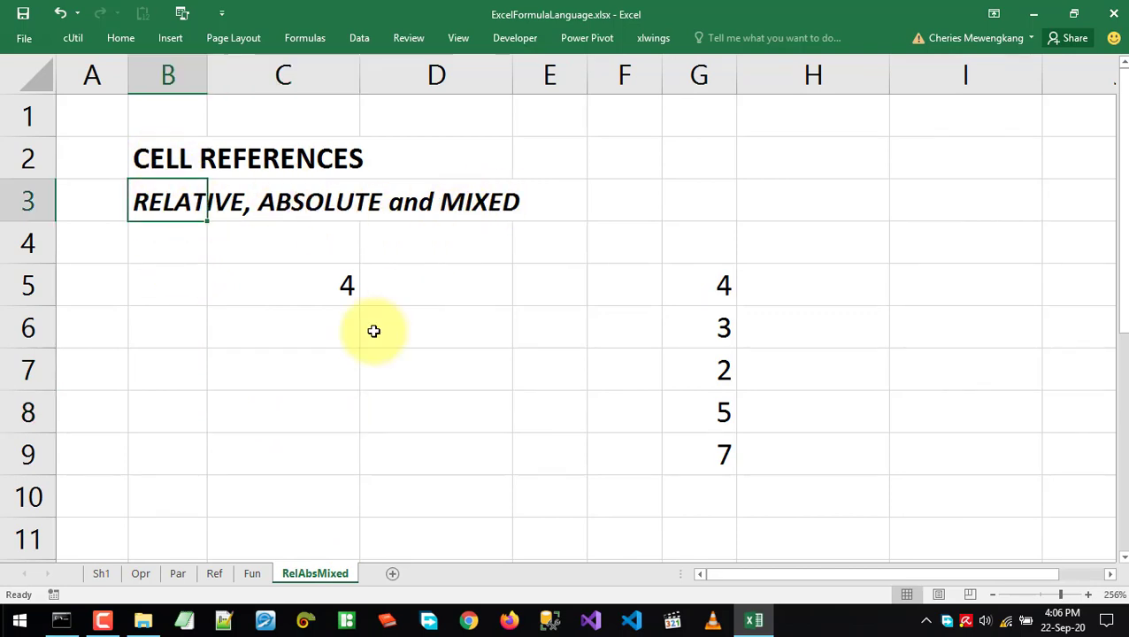
Replace the content of cell C5 with the formula =G5*2, using a relative reference to G5
left_click(309, 284)
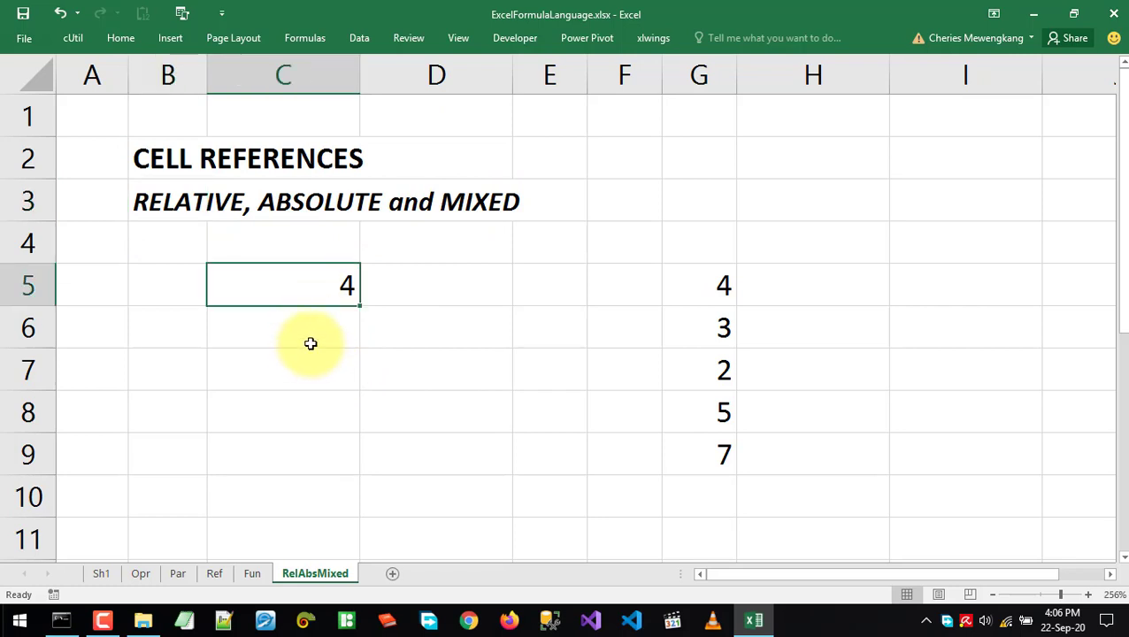
key("Delete")
type("=")
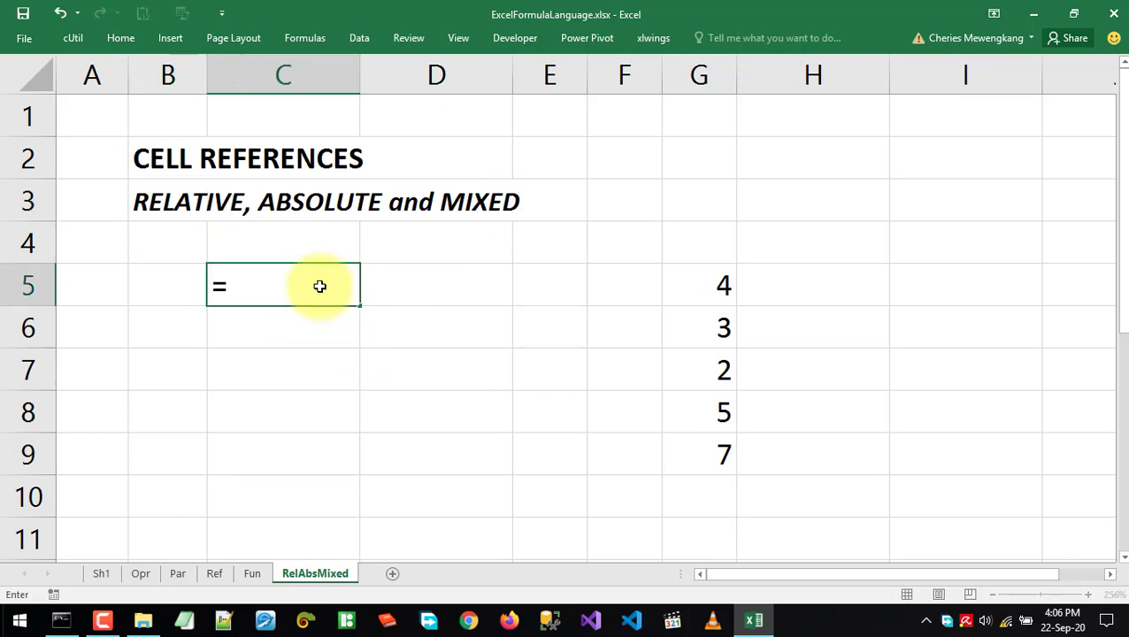
left_click(683, 290)
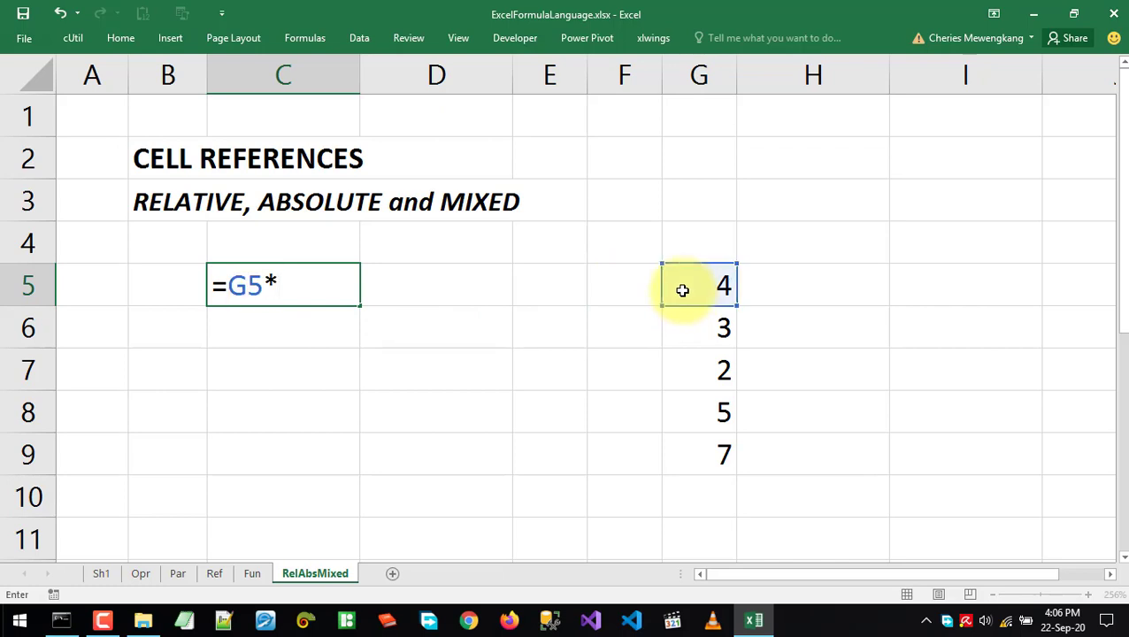
type("*2")
key("Return")
left_click(292, 288)
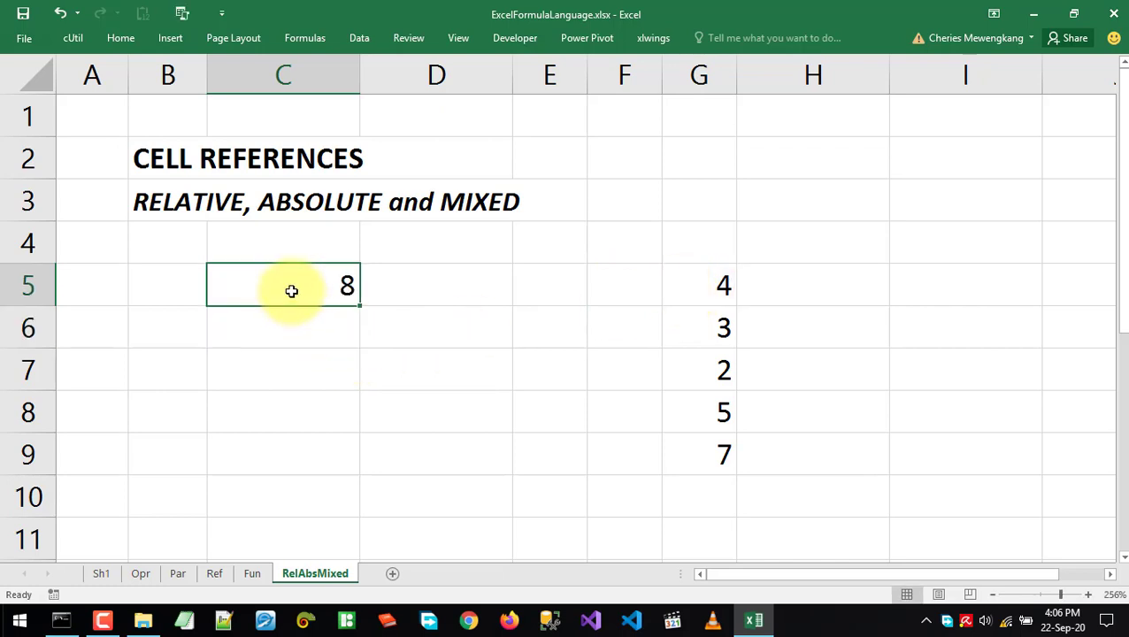
Edit the formula in C5 to use the absolute reference $G$5 and highlight that reference
double_click(292, 288)
left_click(249, 288)
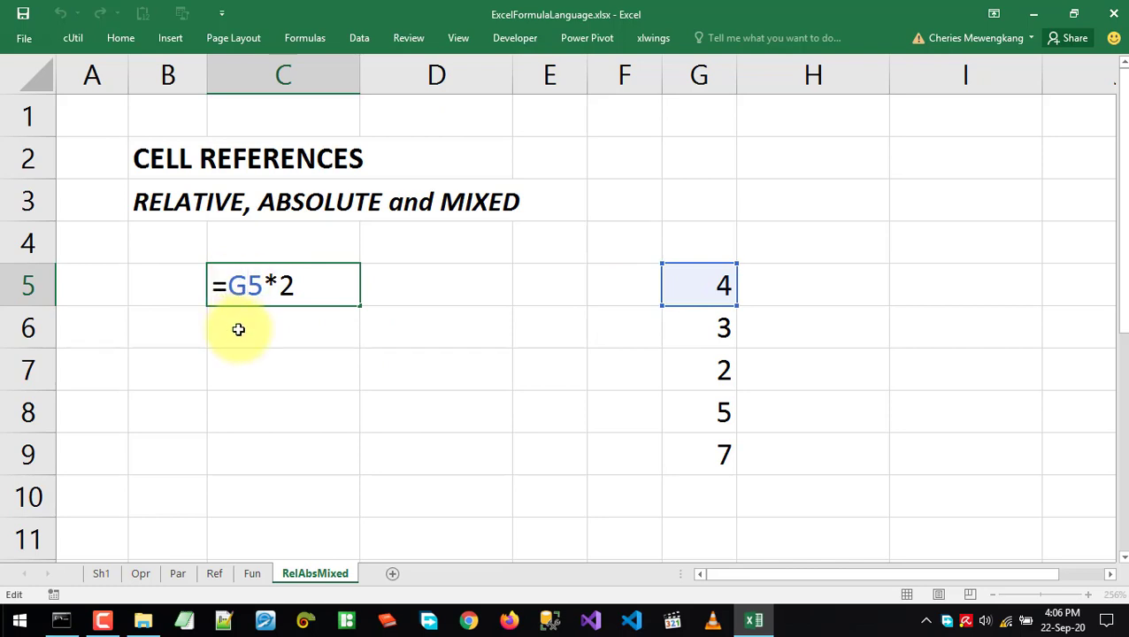
key("F4")
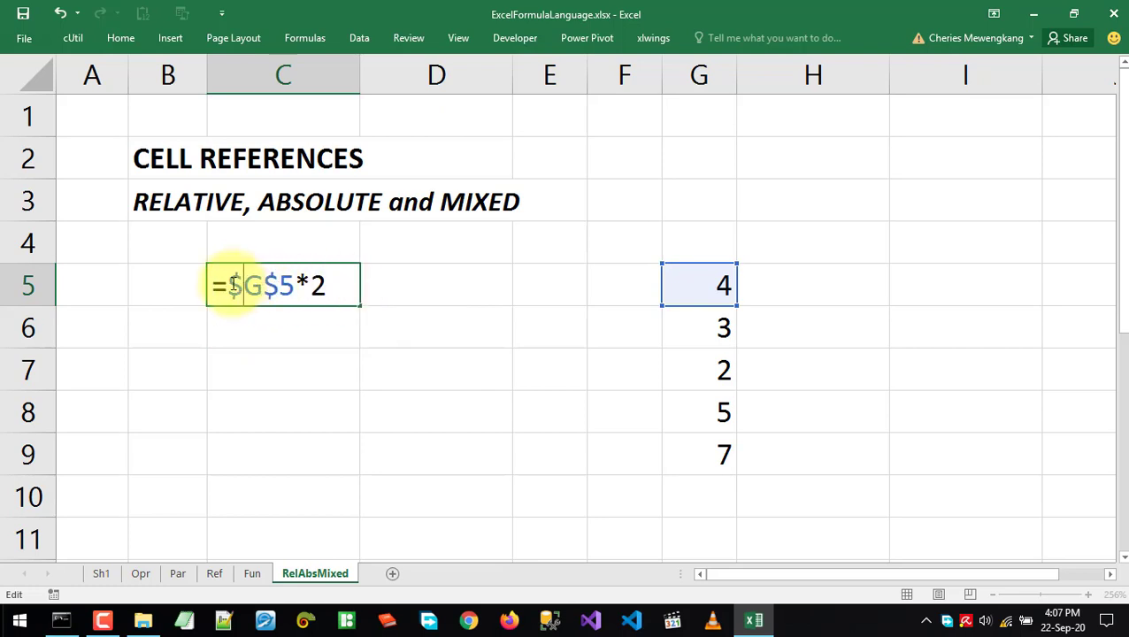
left_click_drag(293, 284, 245, 285)
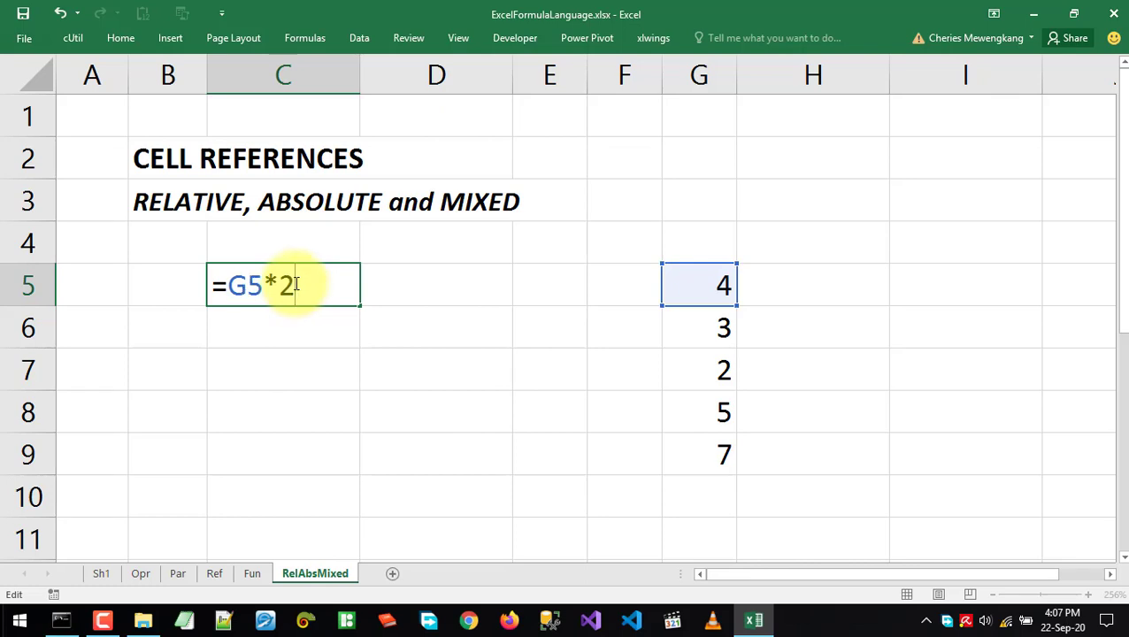
Change the G5 reference in C5's formula to the mixed reference G$5 and to $G5
left_click_drag(229, 284, 271, 283)
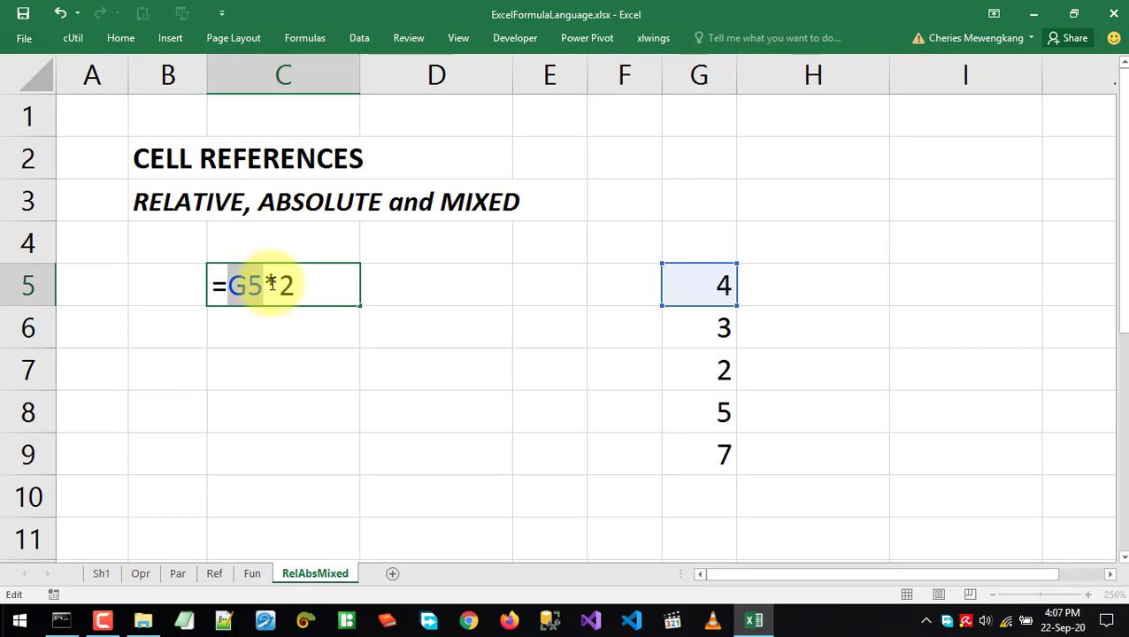
left_click(252, 289)
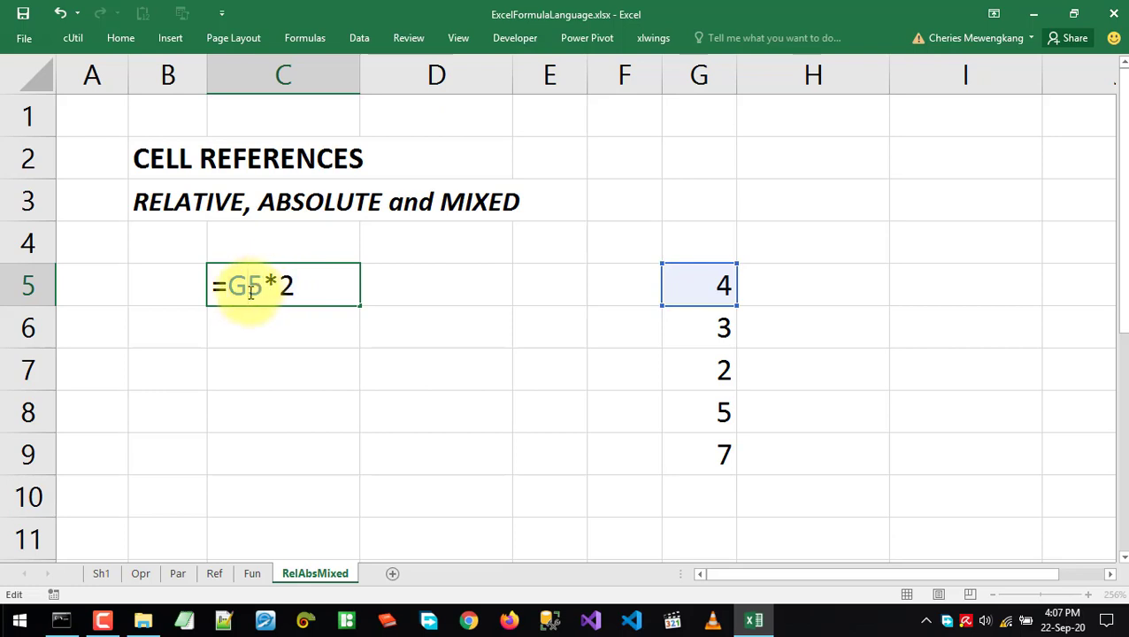
key("F4")
key("F4")
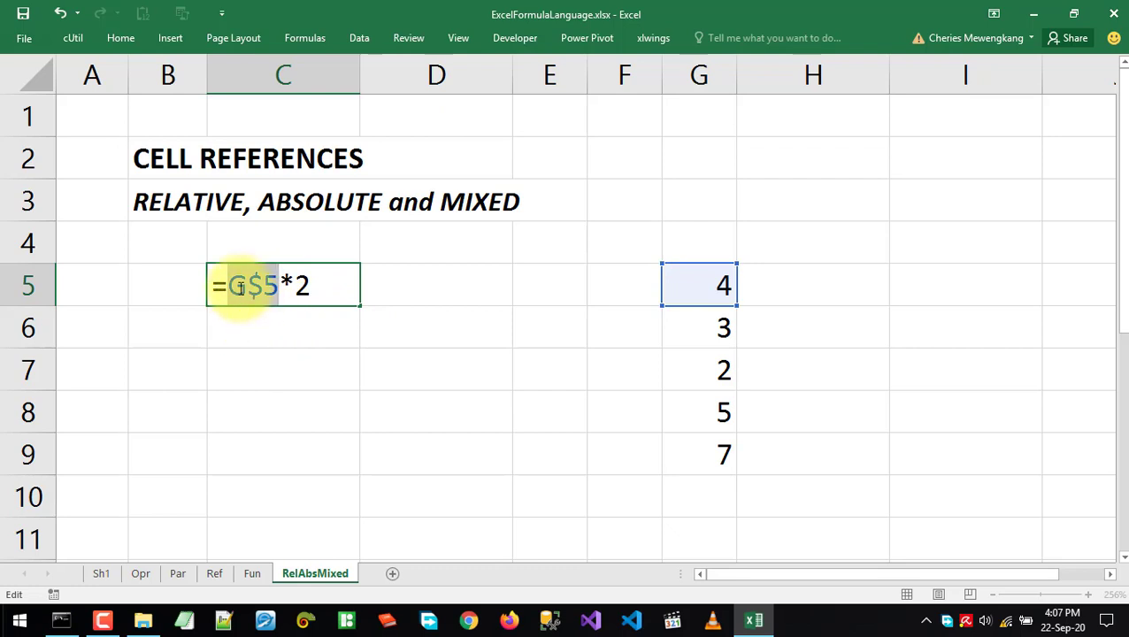
key("F4")
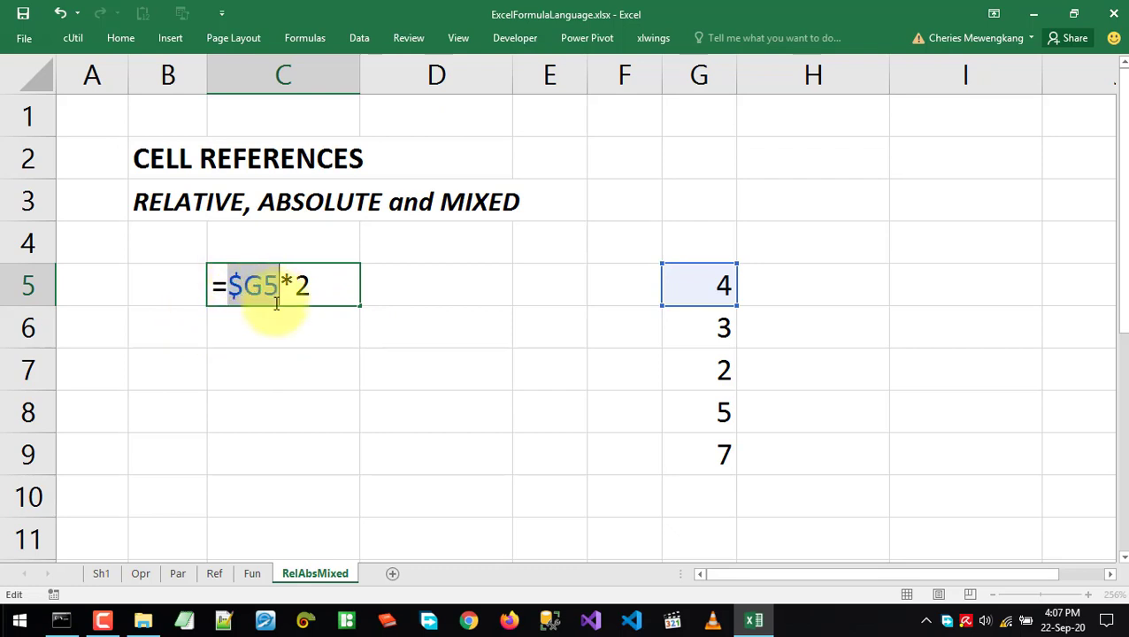
Enter the percentage 2% in cell H5, beside the first number in column G
left_click(812, 285)
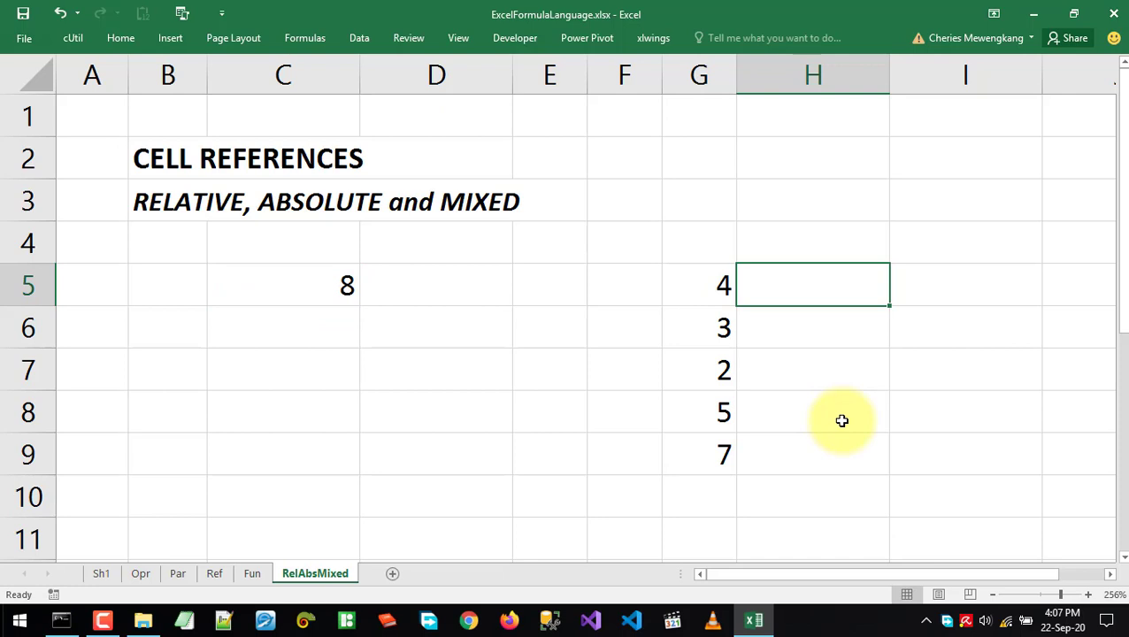
type("4")
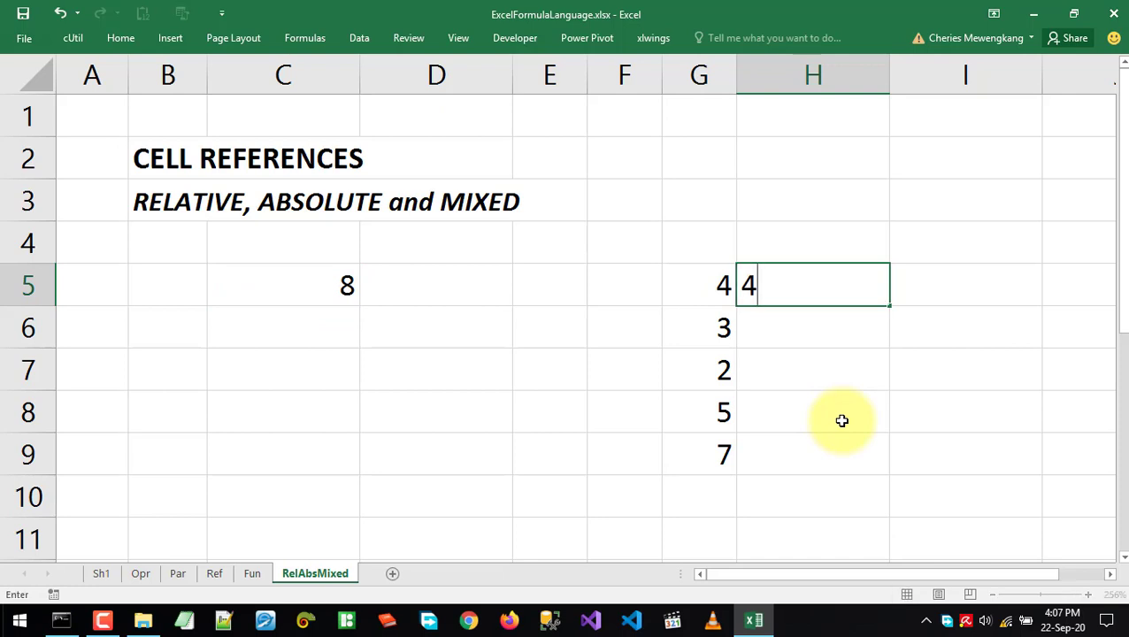
type("%")
key("Return")
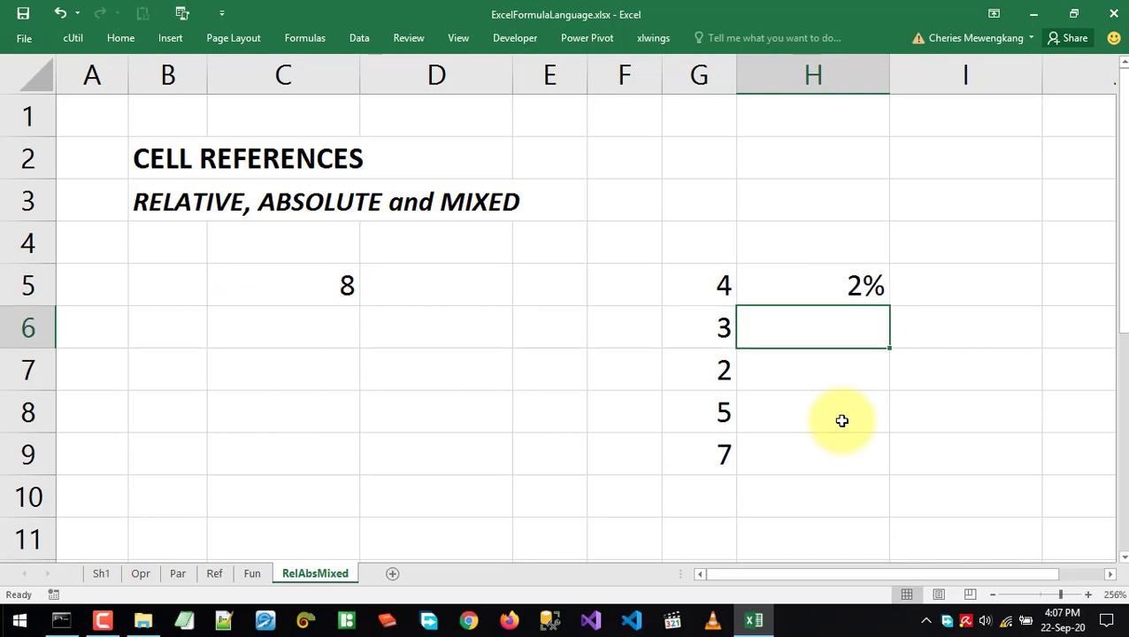
left_click(570, 367)
Replace the formula in C5 with =G5*H5, using relative references to both cells
left_click(345, 294)
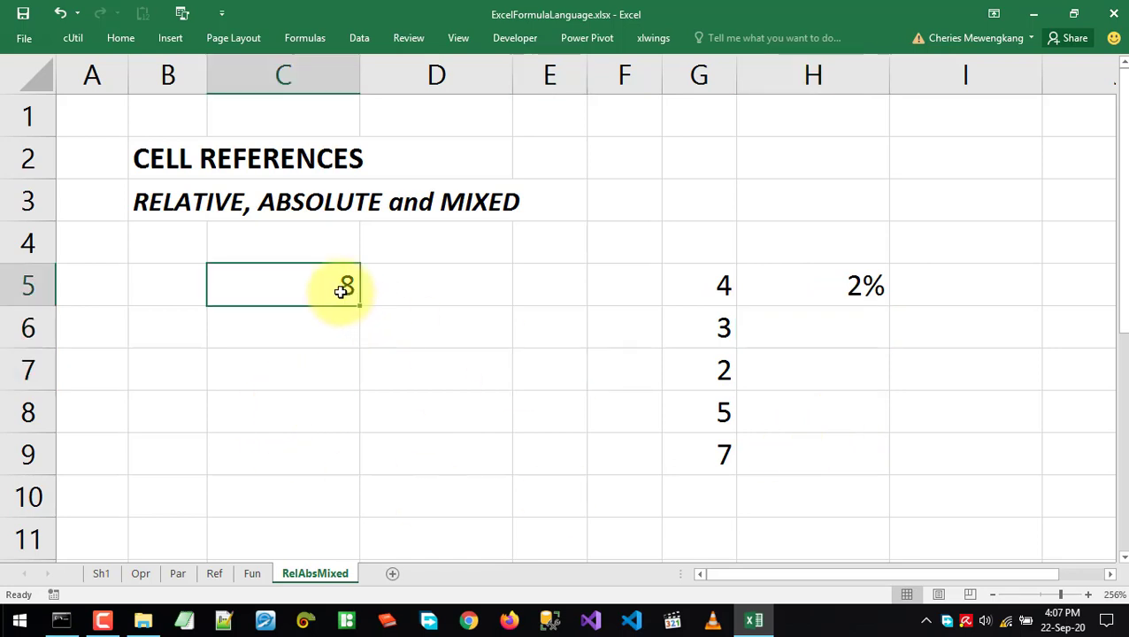
type("=")
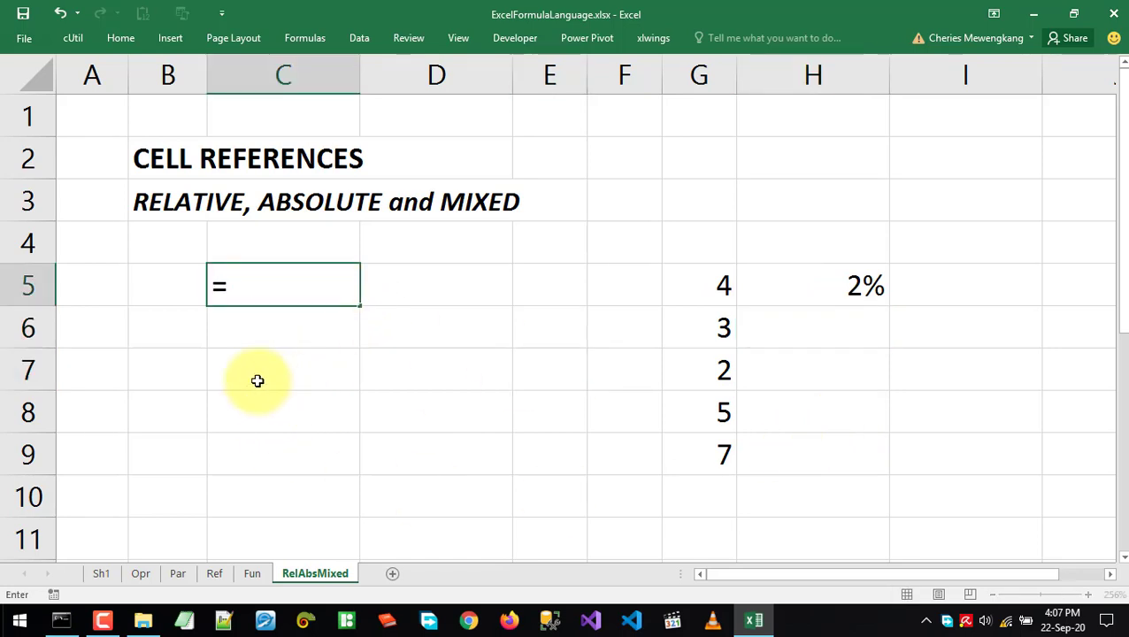
left_click(707, 289)
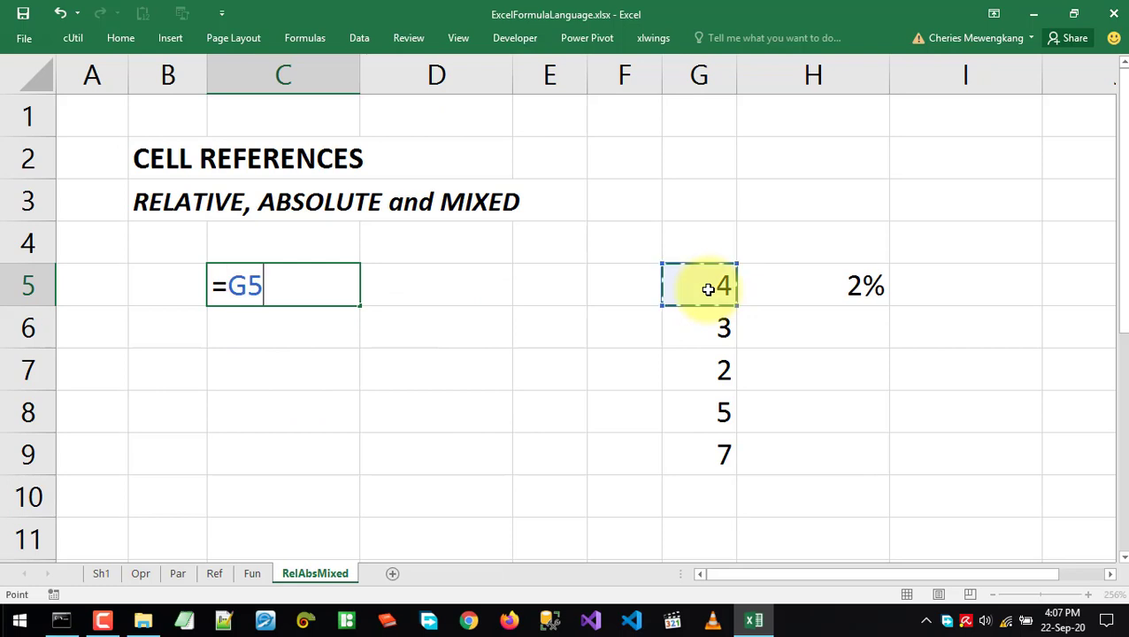
type("*")
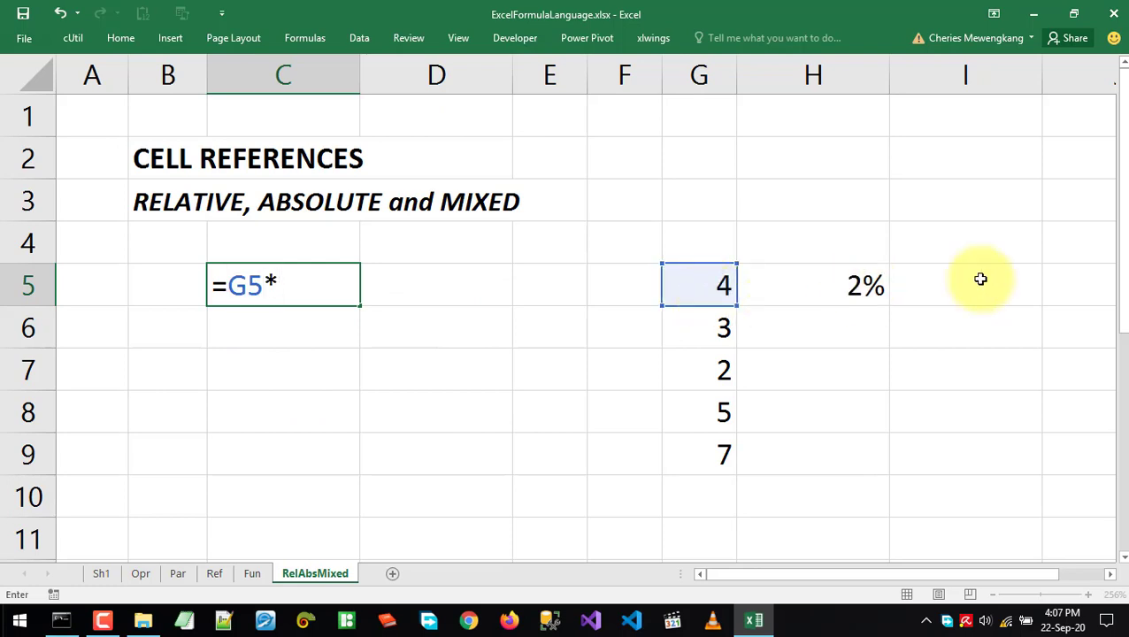
left_click(865, 285)
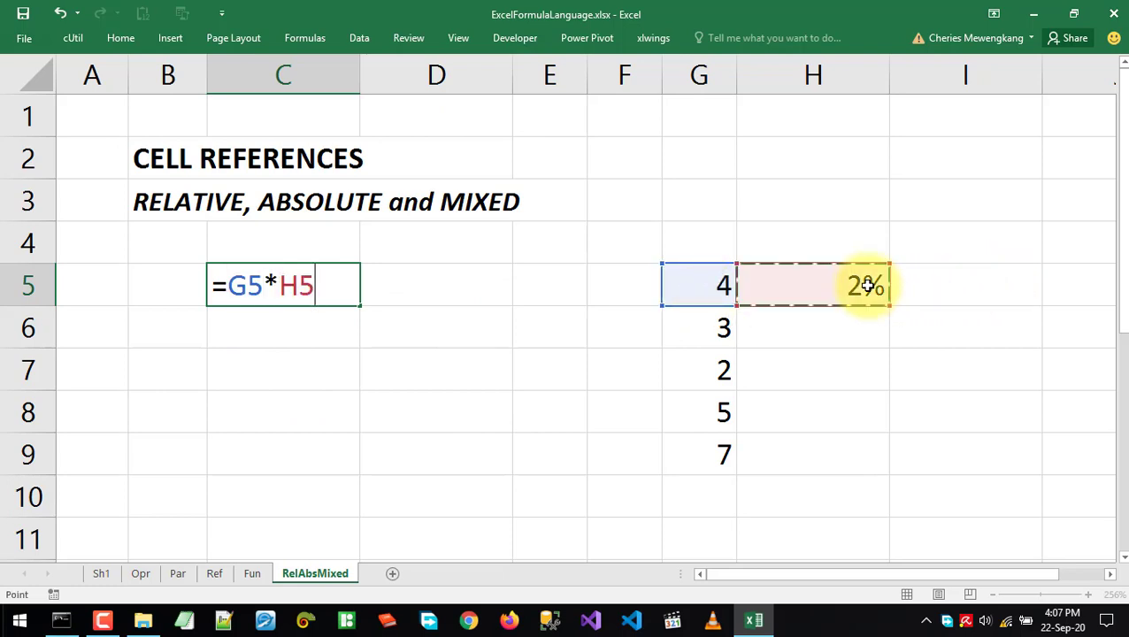
key("Return")
Check the relative references in C5's formula without changing it, and fill the formula down through C9
left_click(323, 289)
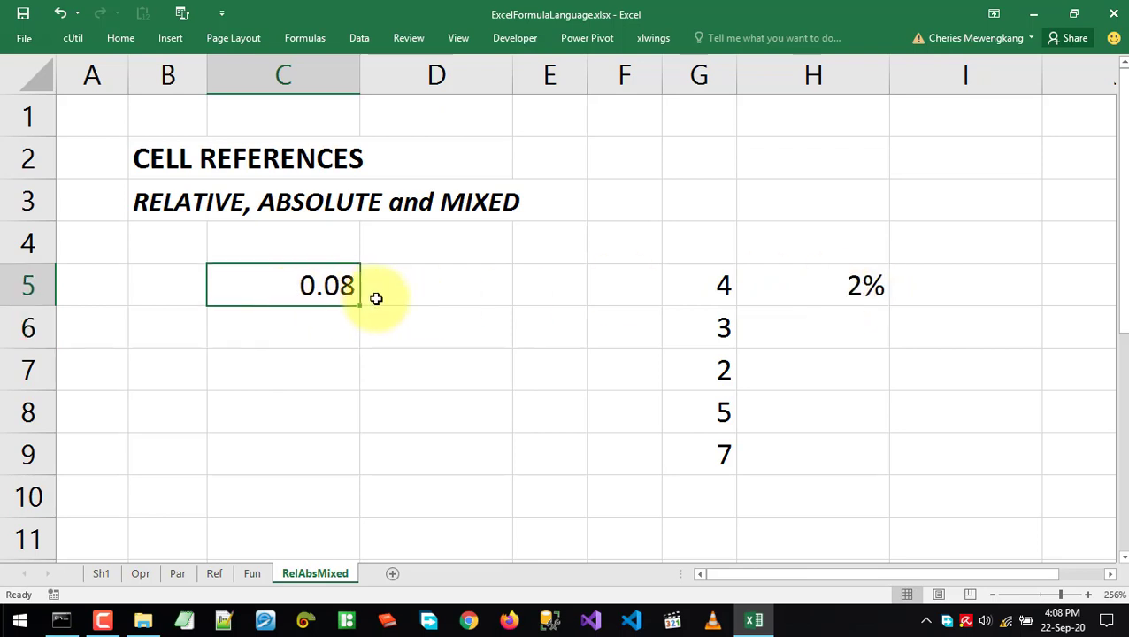
key("F2")
key("Left")
key("Left")
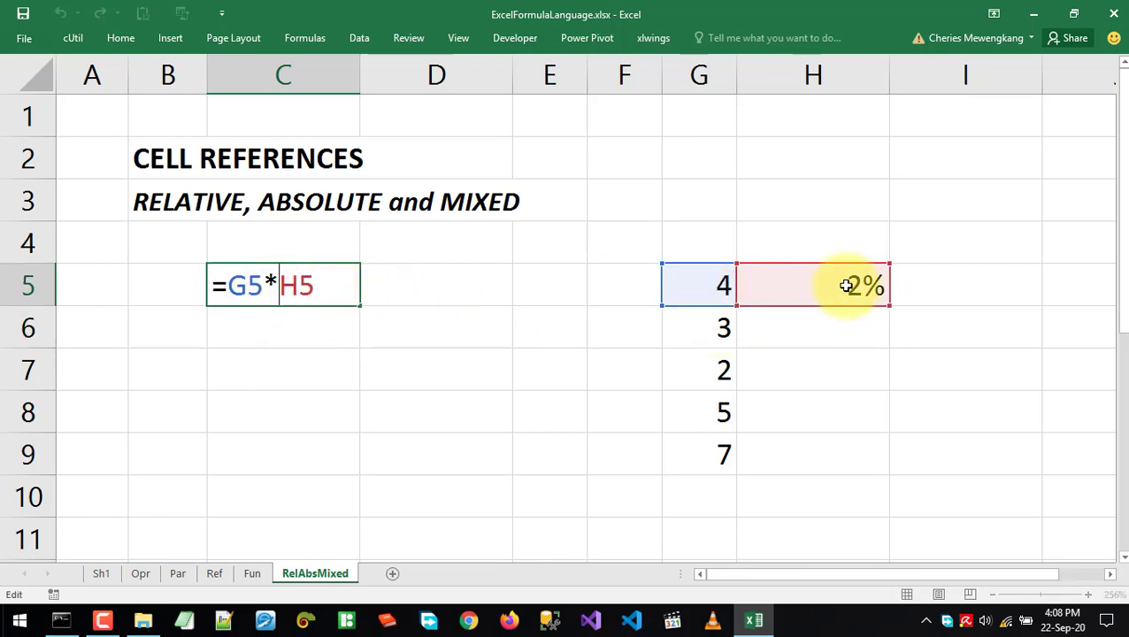
left_click(299, 319)
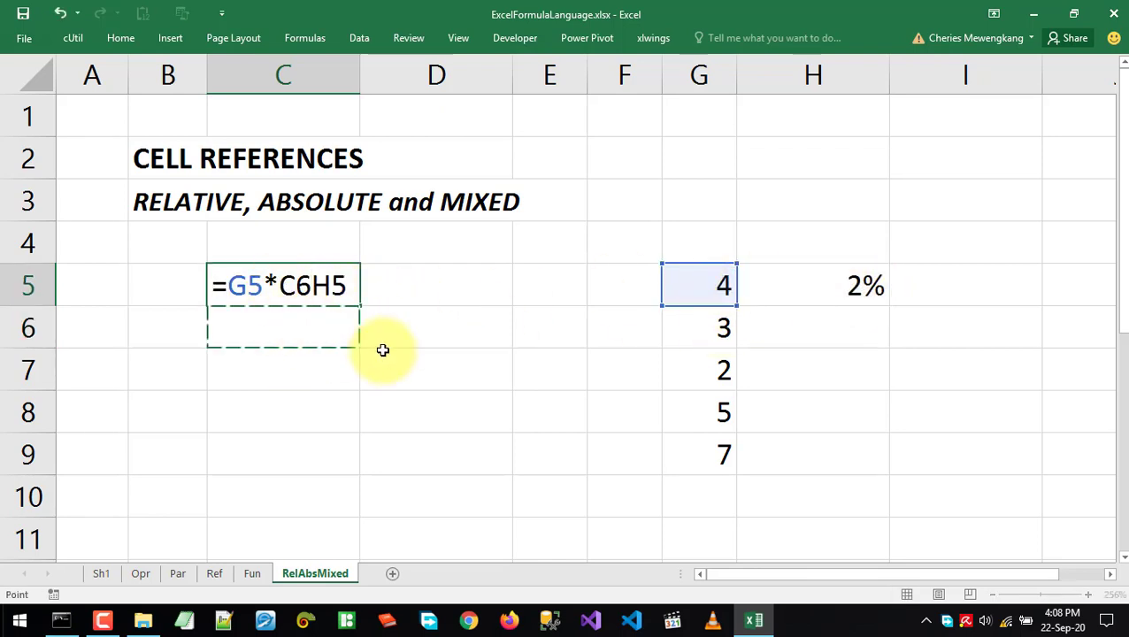
key("Escape")
left_click_drag(360, 305, 360, 458)
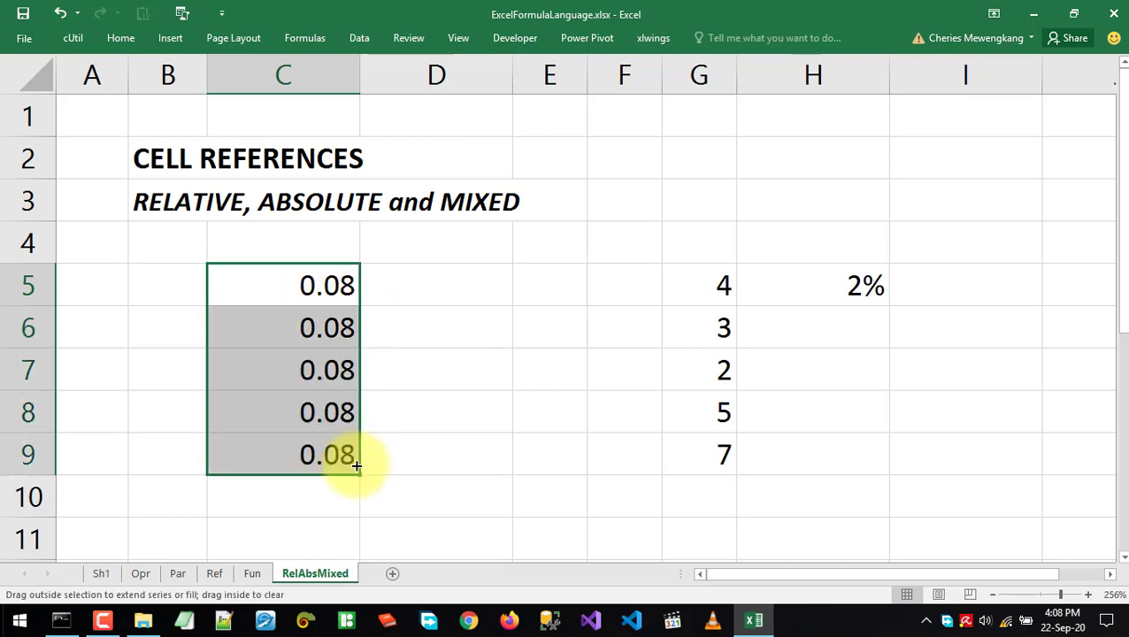
Examine the formulas in C5 through C9 one by one to see how both references shift by row
left_click(312, 334)
double_click(303, 284)
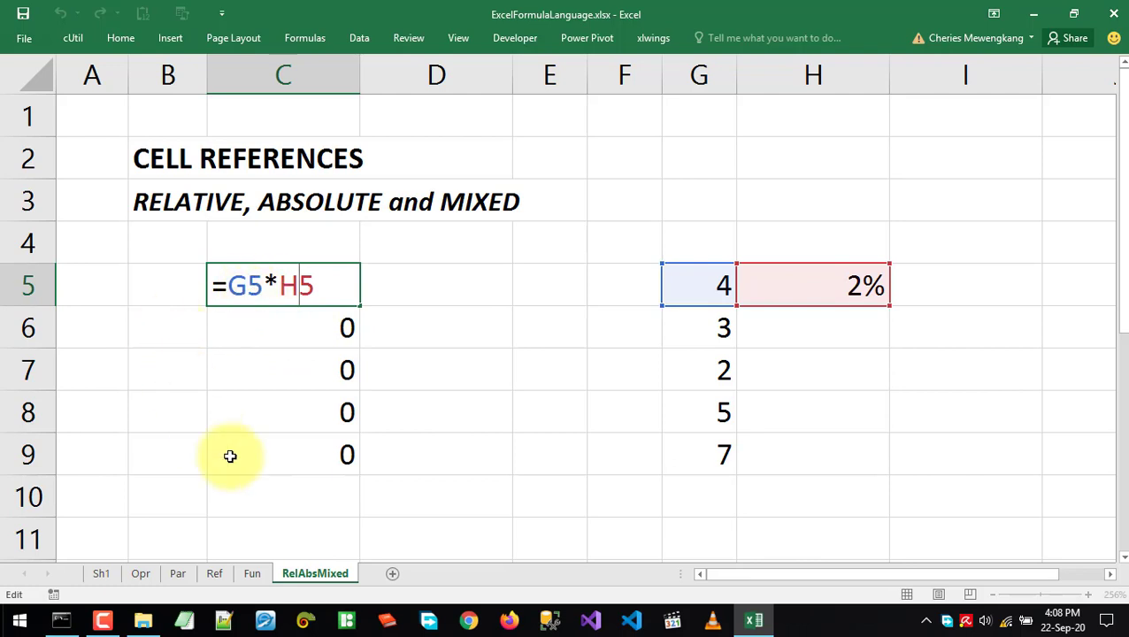
key("Escape")
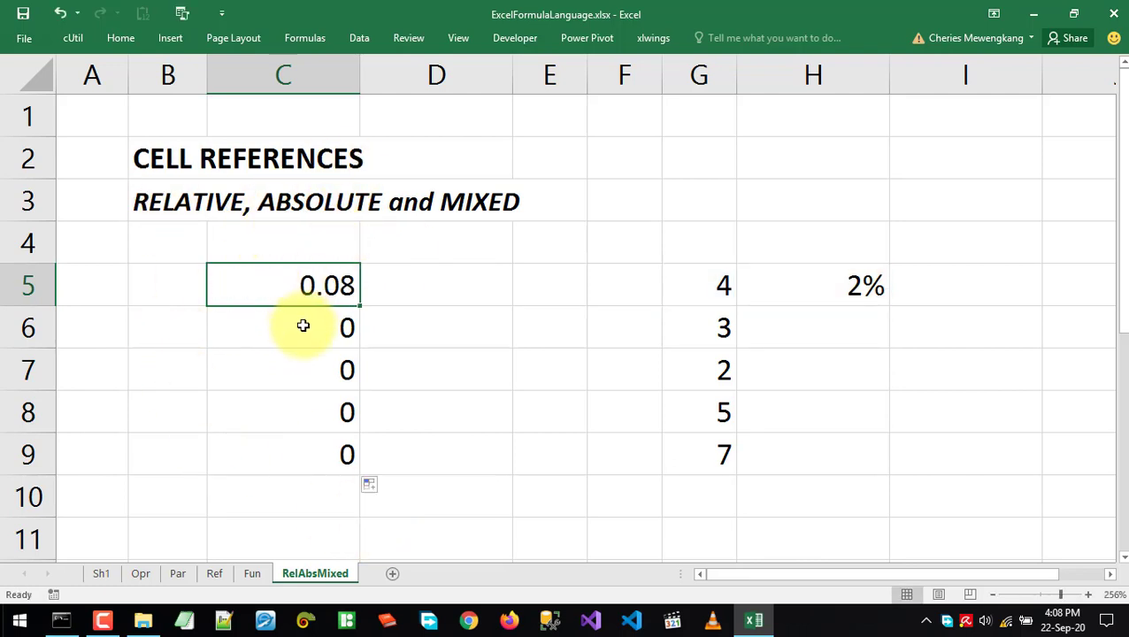
double_click(301, 340)
key("Escape")
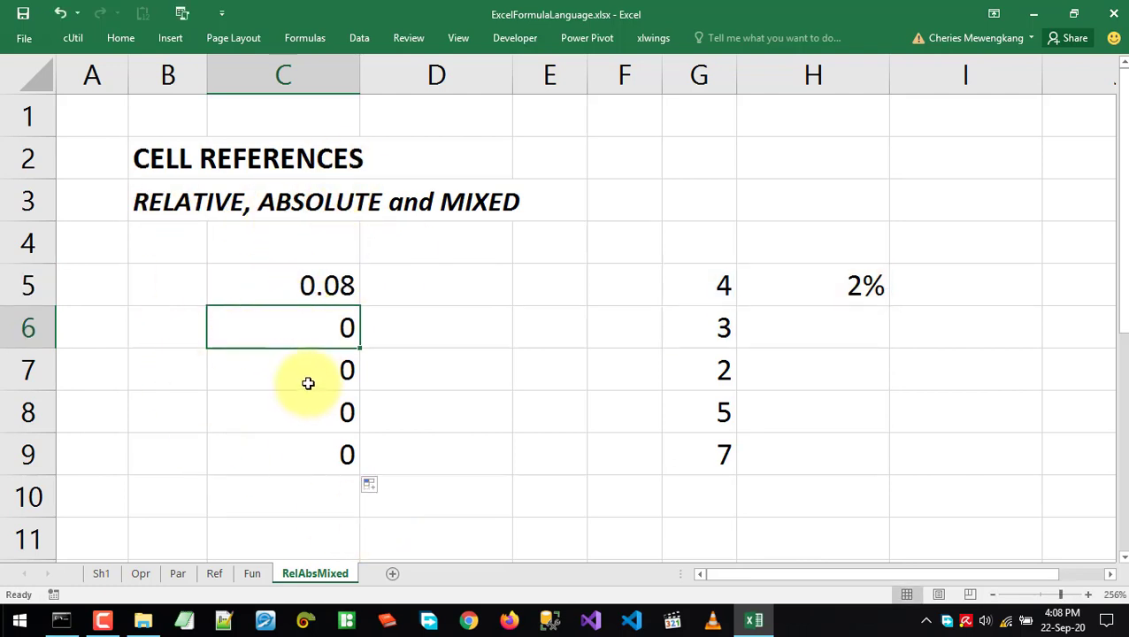
double_click(298, 368)
key("Escape")
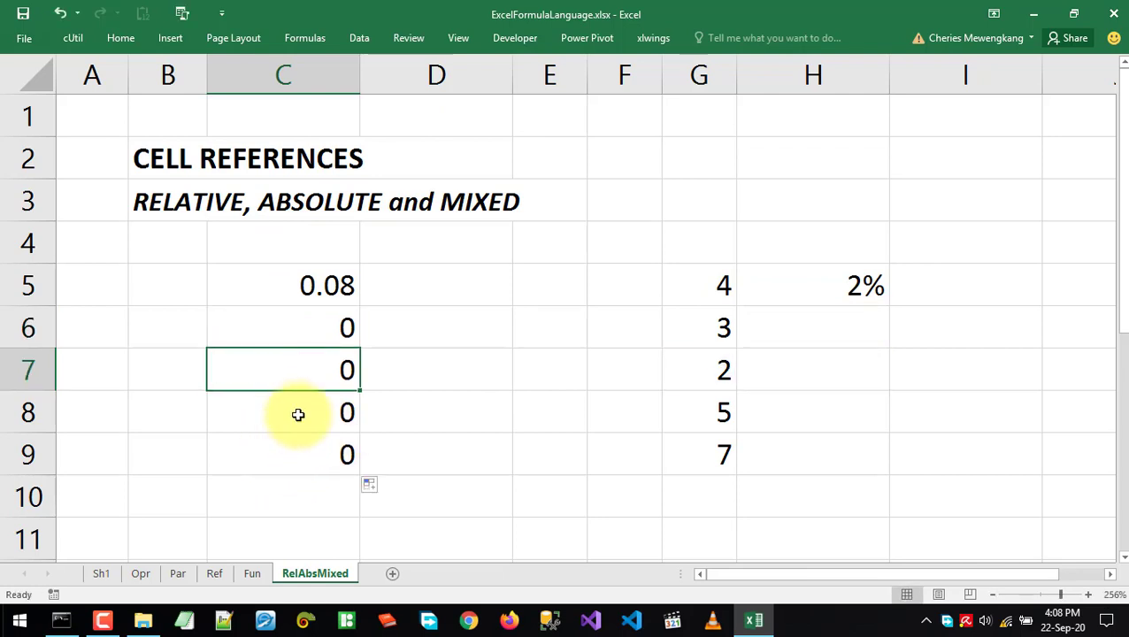
double_click(297, 414)
key("Escape")
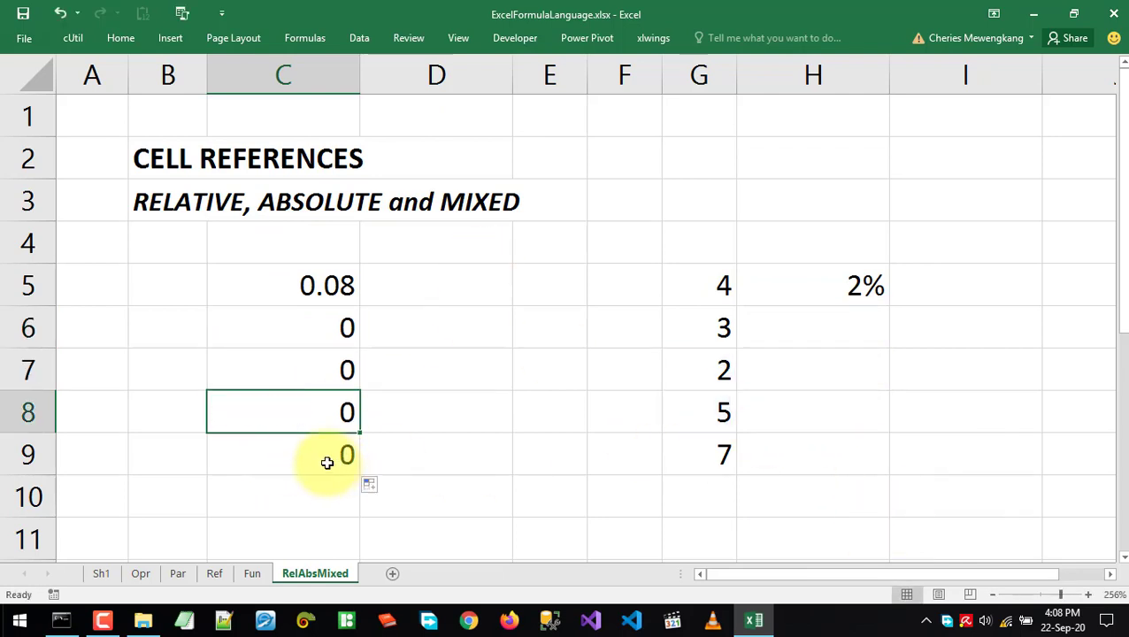
double_click(321, 459)
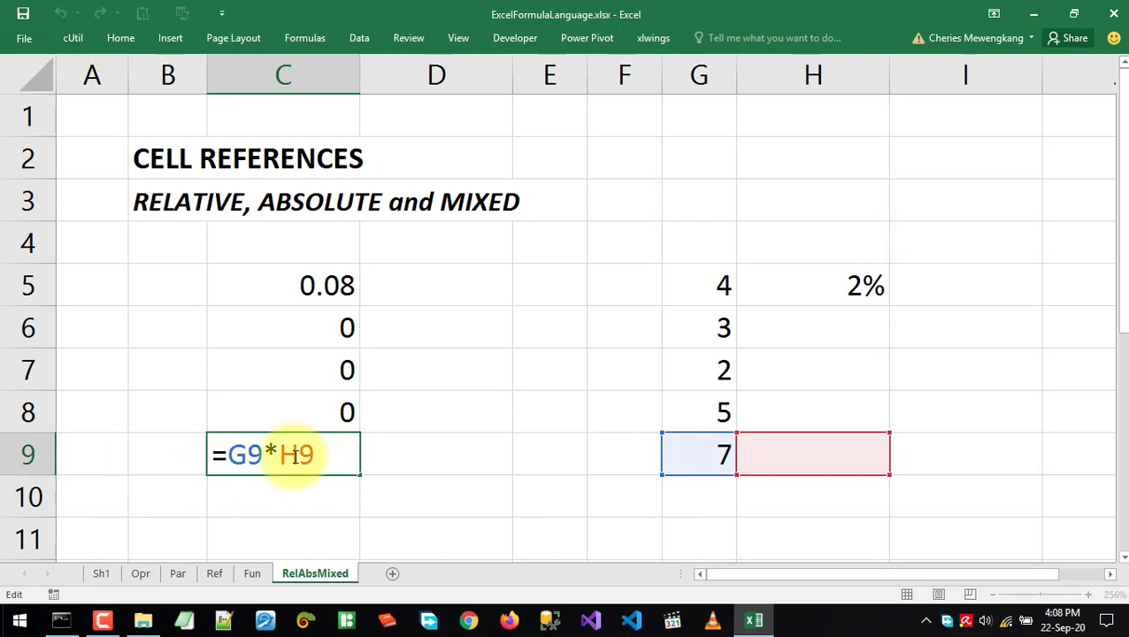
key("Escape")
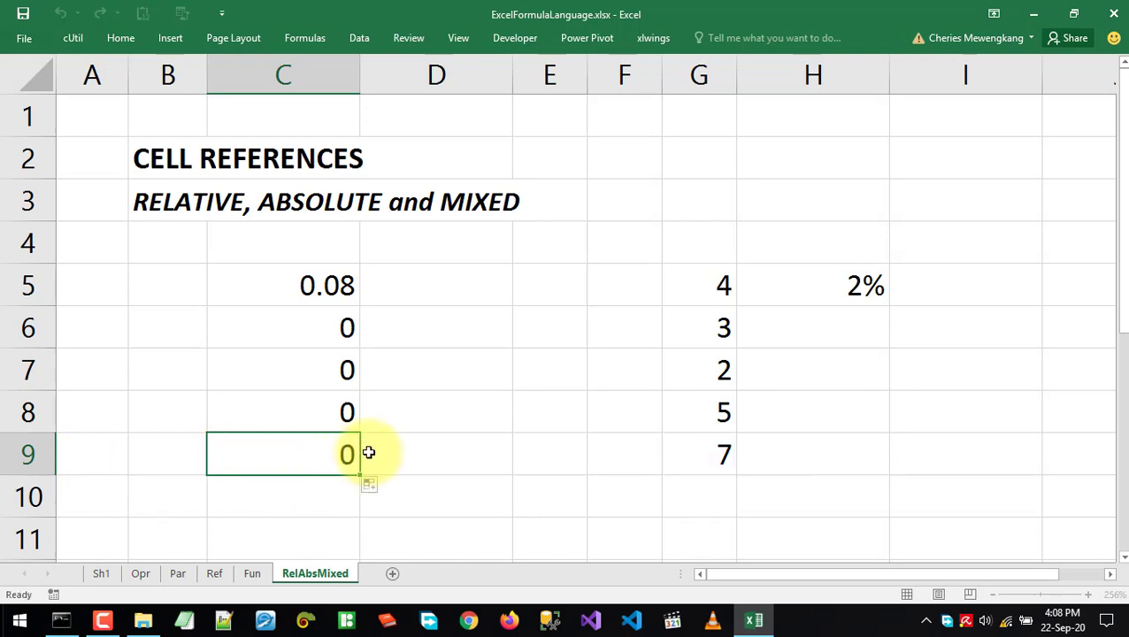
Recheck the references in C5, C6 and C7, and clear the copied formulas from C6:C9
double_click(307, 285)
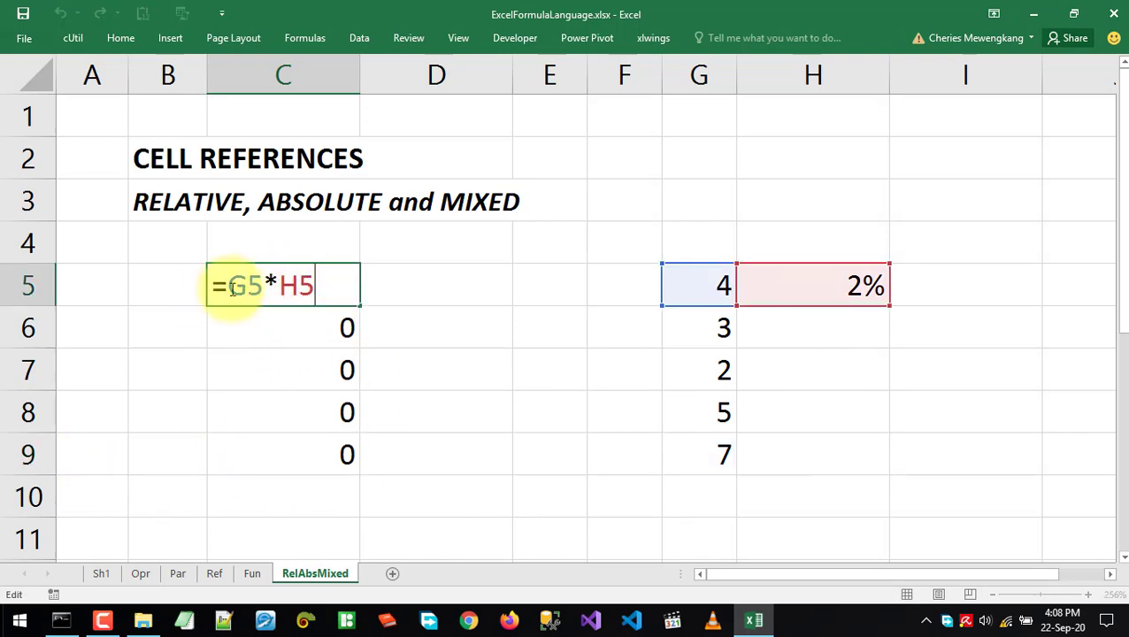
key("ctrl+Return")
double_click(294, 326)
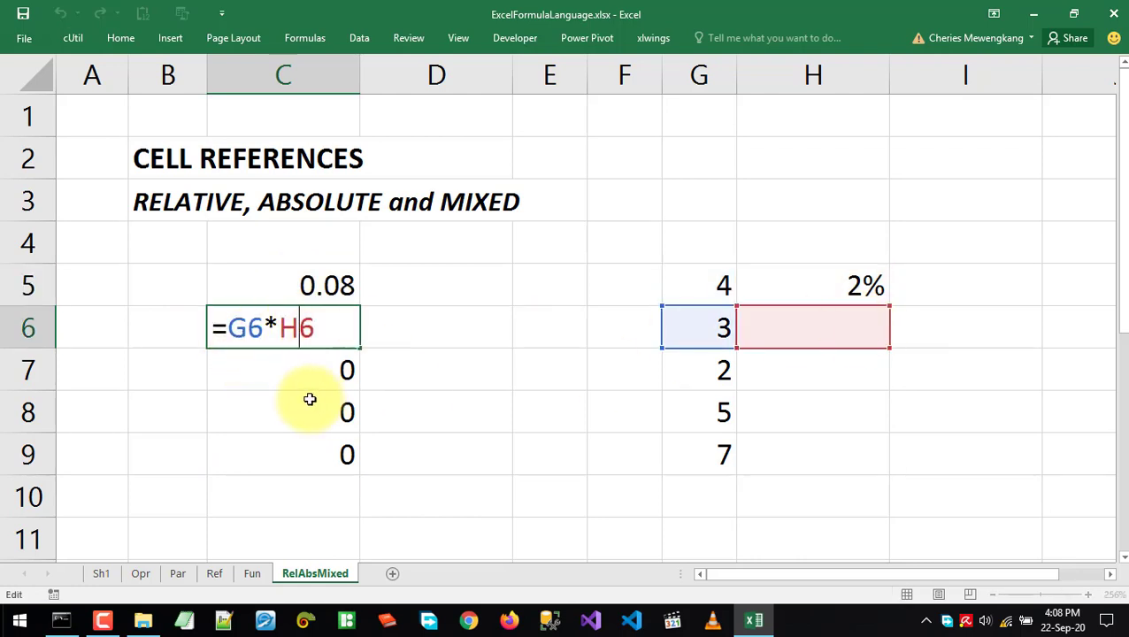
key("ctrl+Return")
double_click(315, 372)
key("ctrl+Return")
left_click_drag(341, 333, 320, 478)
key("Delete")
Make the H5 reference in C5 absolute so the formula is =G5*$H$5, and fill it down through C9
left_click(308, 299)
double_click(308, 299)
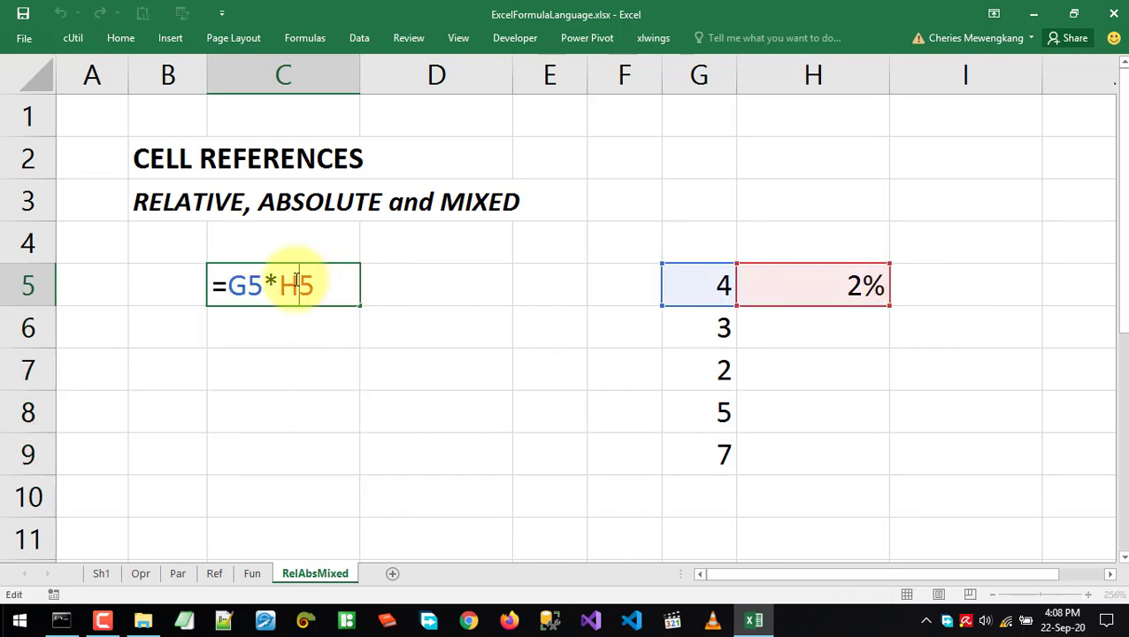
key("F4")
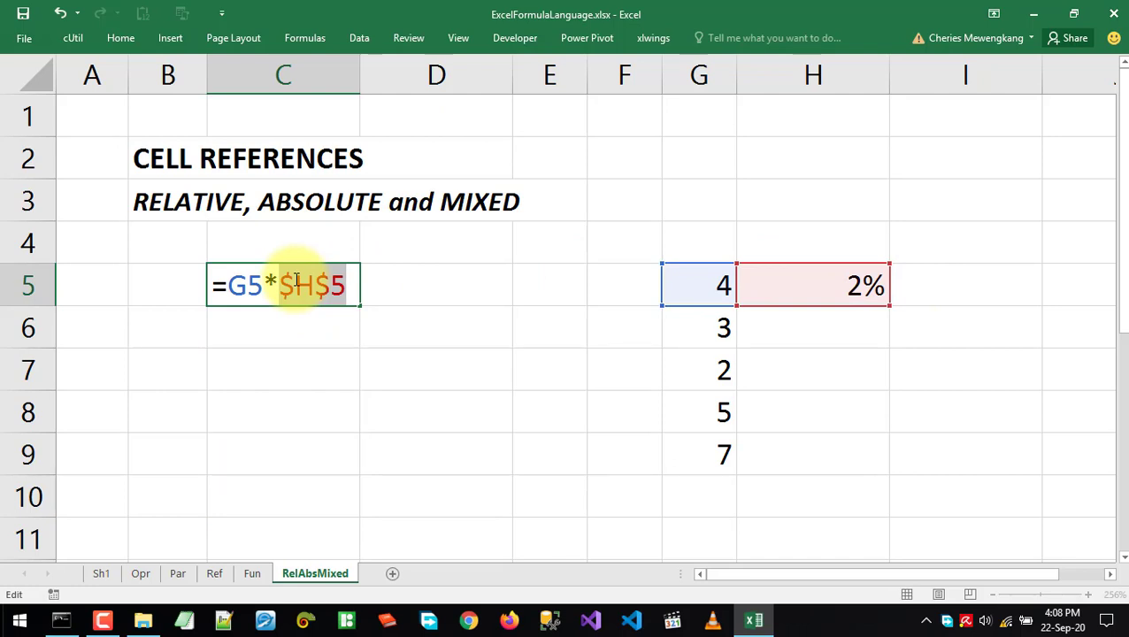
key("Return")
left_click(320, 270)
left_click_drag(360, 305, 358, 478)
Examine the formulas in C5:C9 to compare the relative column G reference with the absolute $H$5 reference
double_click(312, 298)
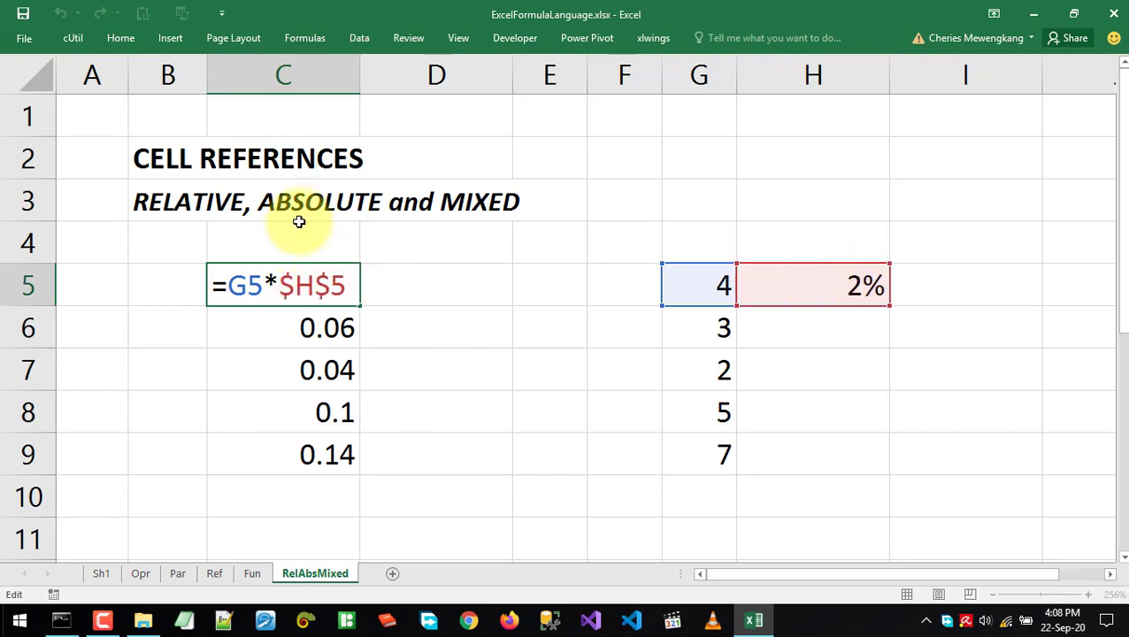
key("Escape")
double_click(323, 329)
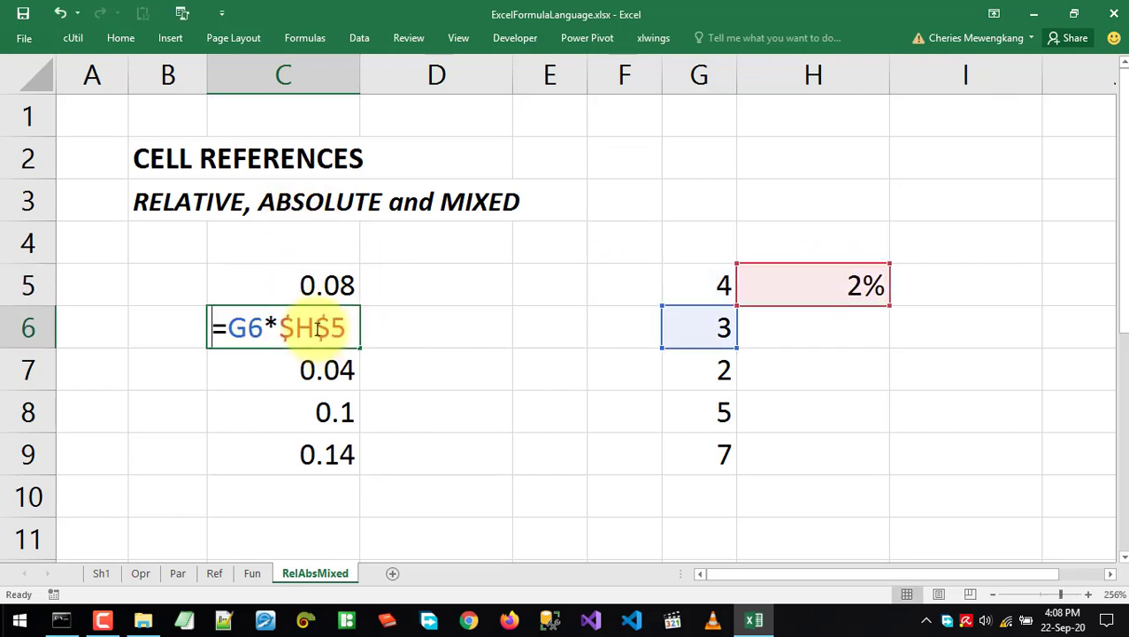
key("Escape")
double_click(301, 373)
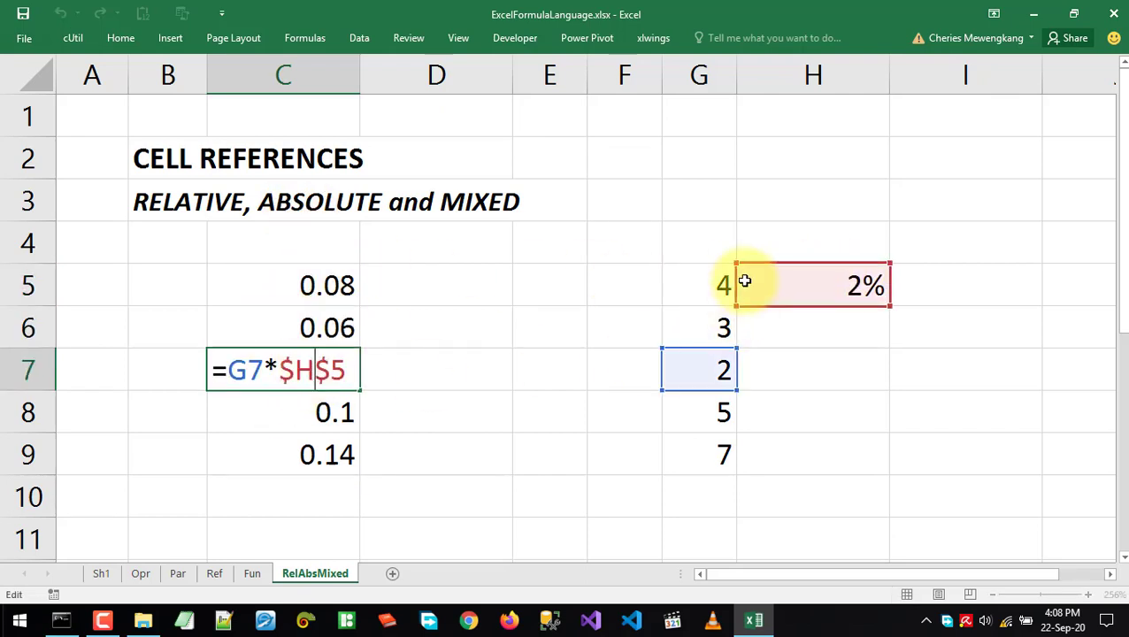
key("Escape")
double_click(339, 414)
key("Escape")
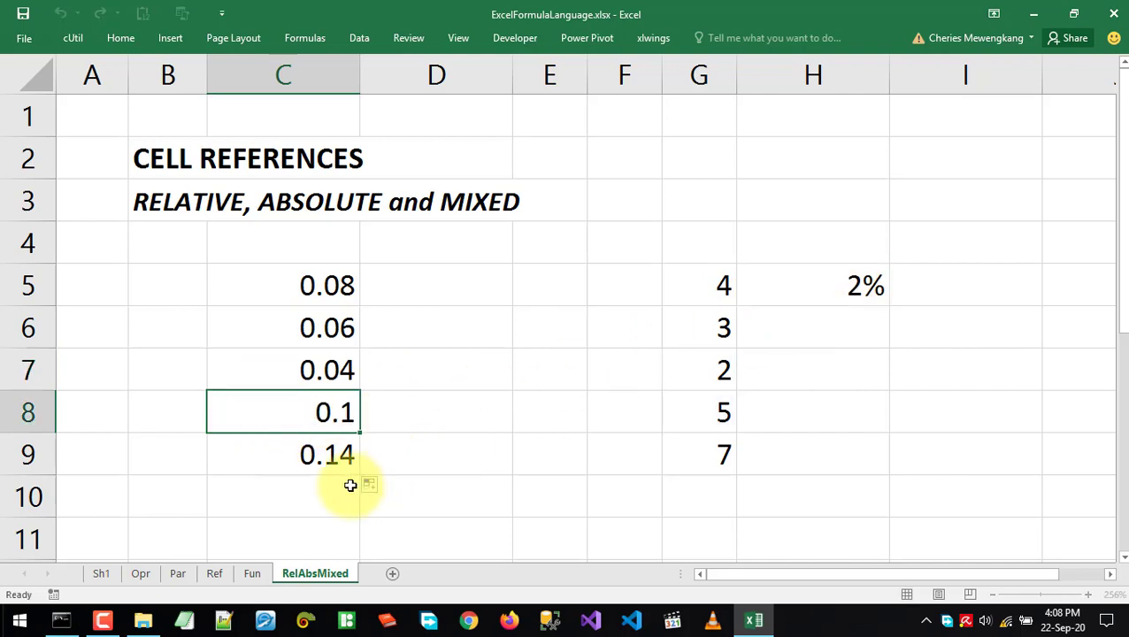
double_click(340, 453)
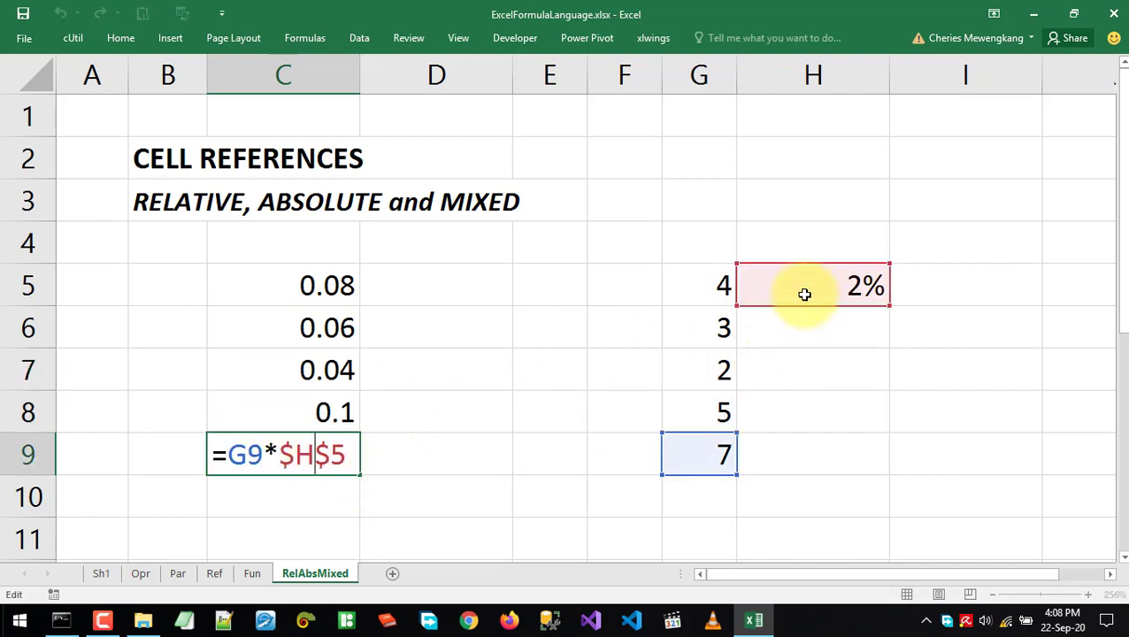
key("Escape")
double_click(325, 287)
key("Escape")
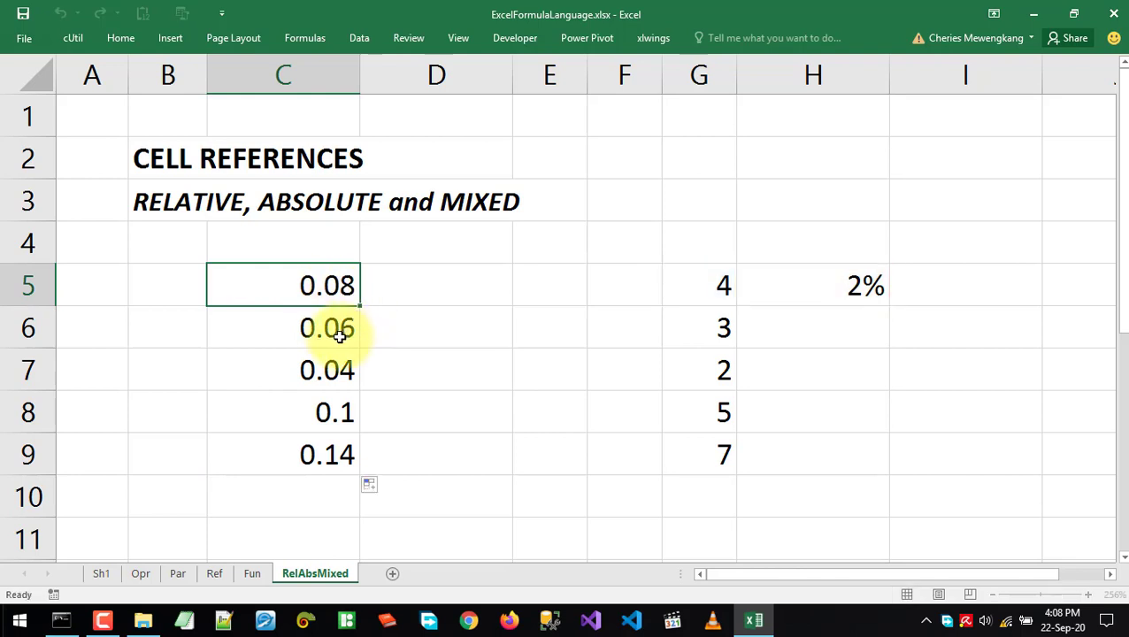
double_click(340, 336)
key("ctrl+Return")
Select cell C5 and highlight columns A, B and F in turn to point out the column positions
left_click(322, 295)
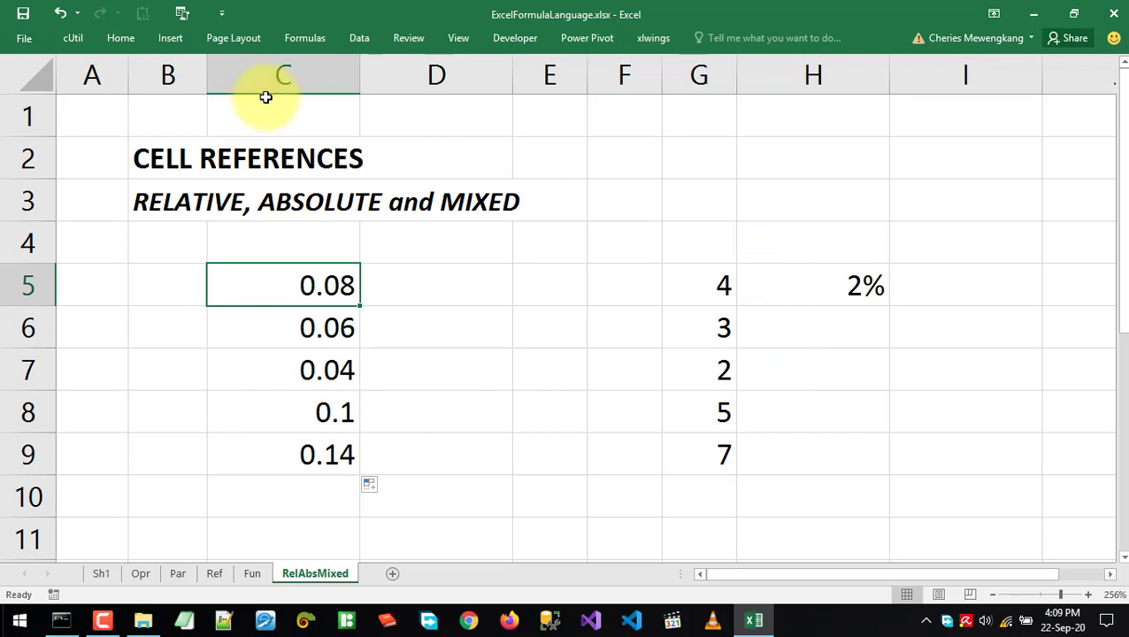
left_click(92, 74)
left_click(170, 75)
left_click(619, 74)
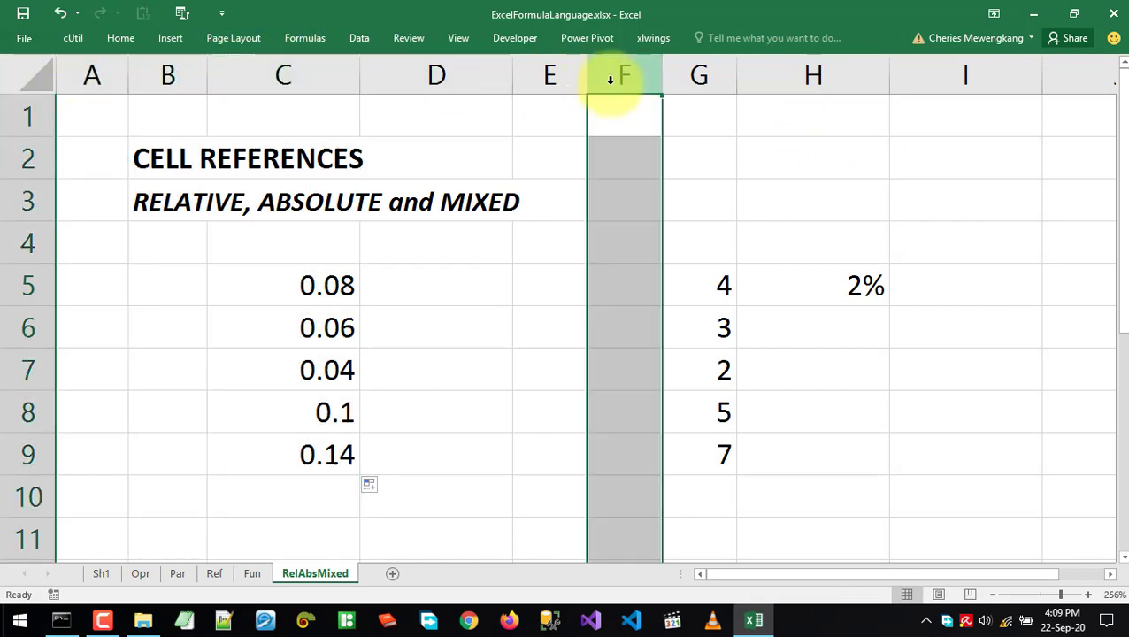
Highlight column H and rows 4, 5, 7, 9 and 6 in turn to point out the column and row positions
left_click(778, 75)
left_click(29, 246)
left_click(25, 285)
left_click(25, 369)
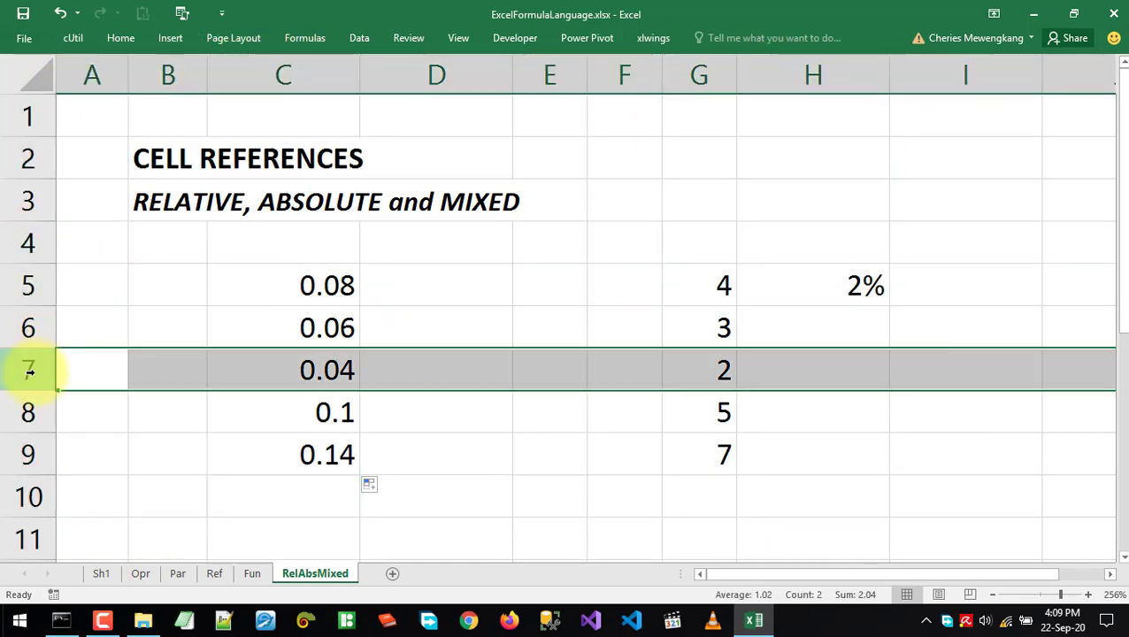
left_click(27, 454)
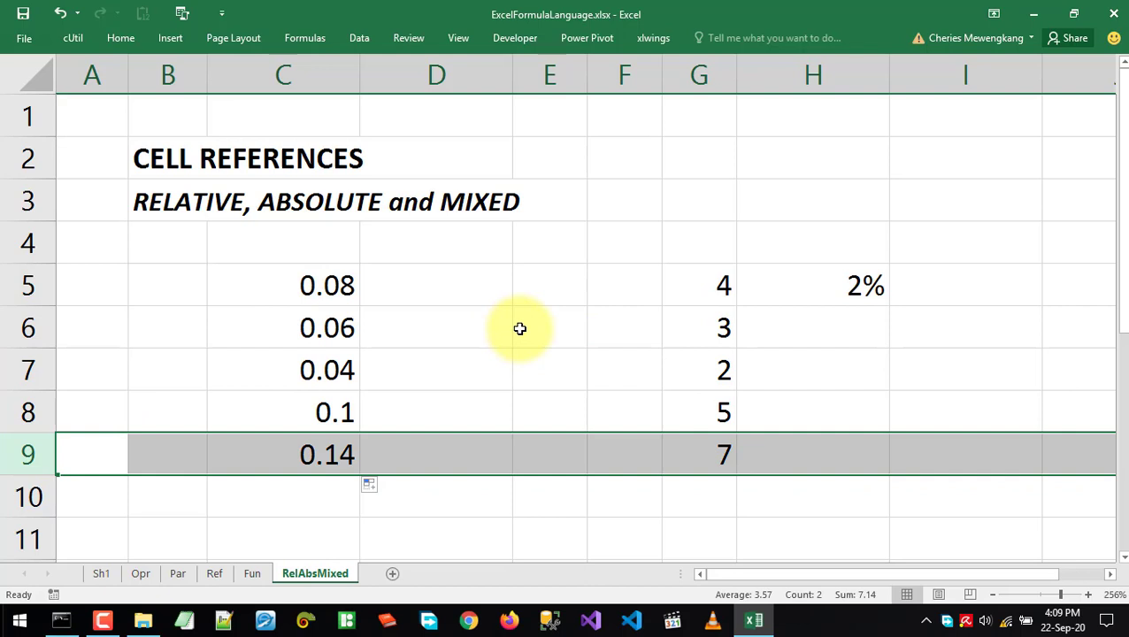
left_click(818, 76)
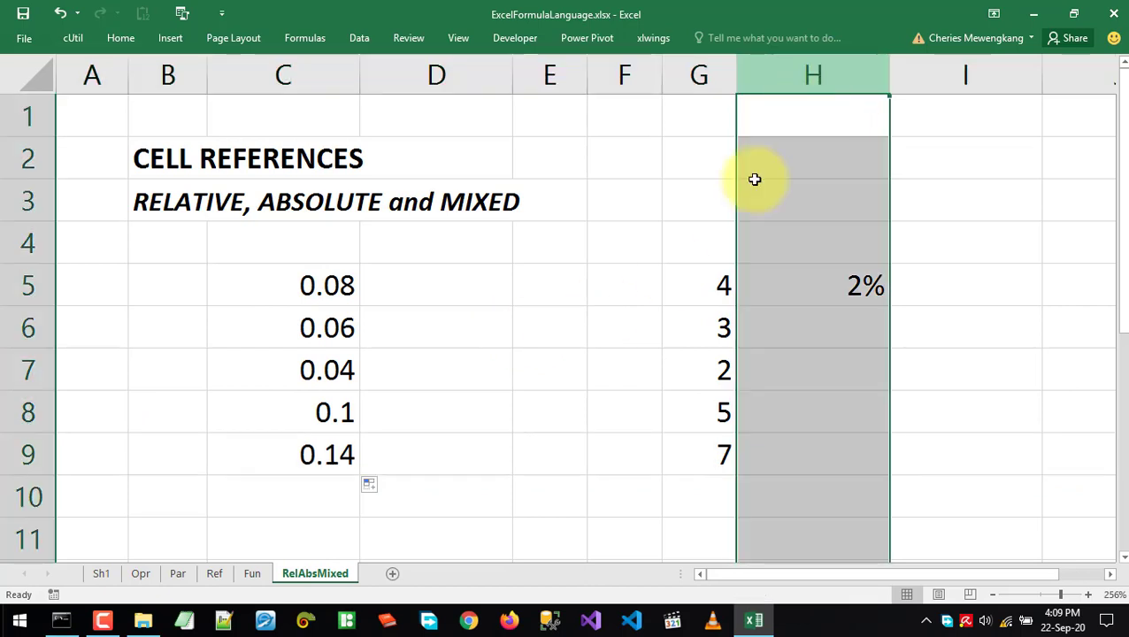
left_click(21, 329)
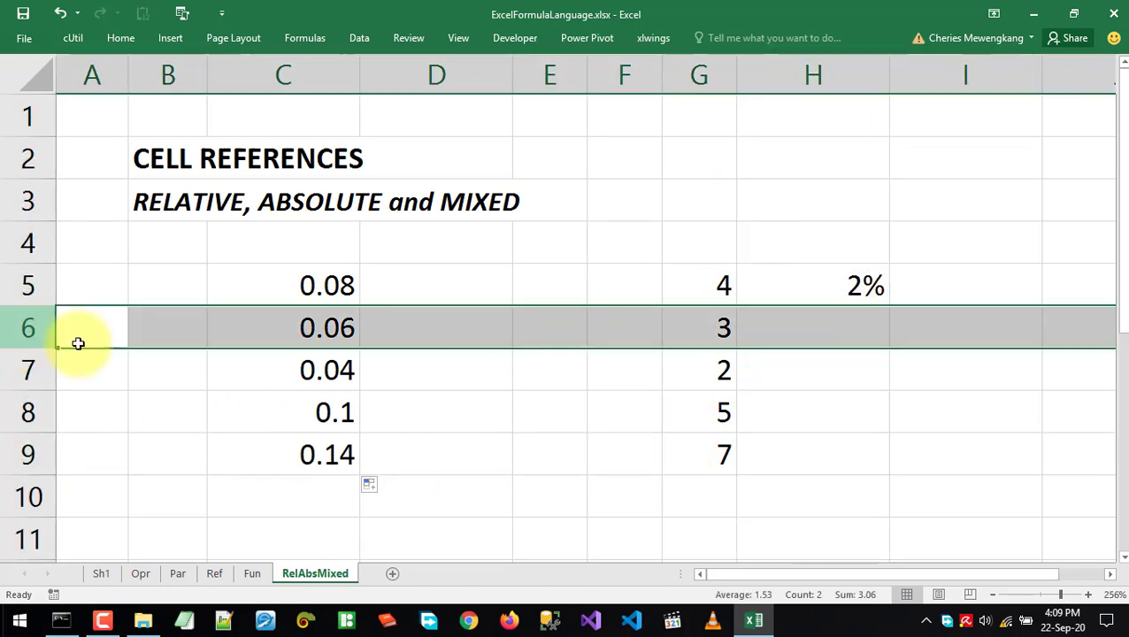
Change the formula in C5 to =G5*$H5, fixing only the column, and fill it across through E5
double_click(314, 285)
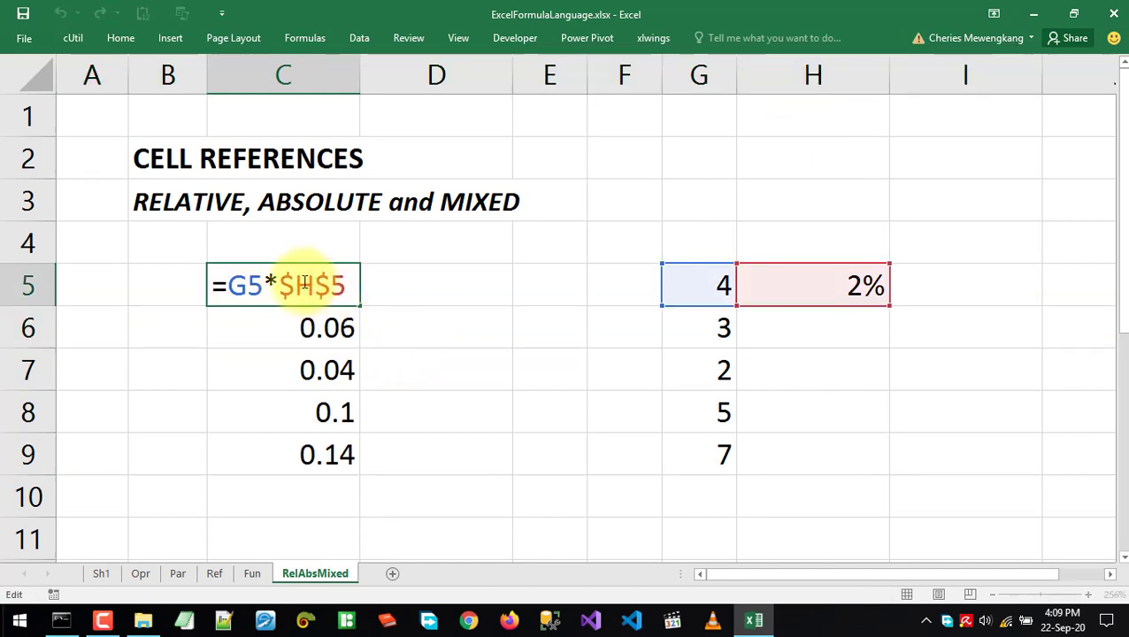
left_click_drag(304, 281, 353, 283)
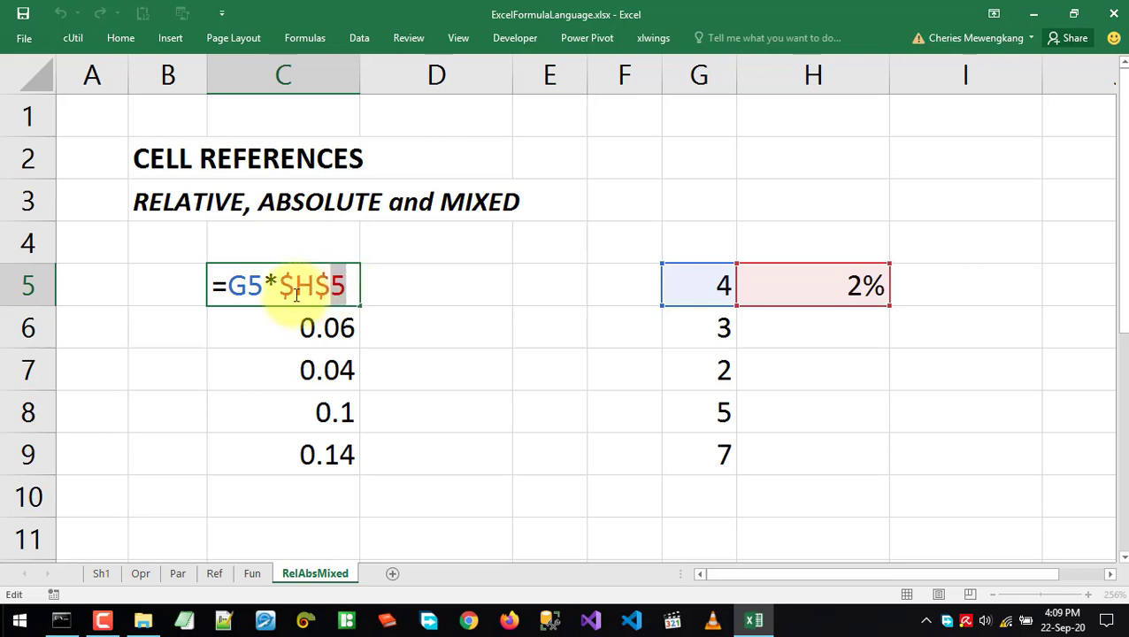
left_click_drag(280, 285, 434, 284)
key("BackSpace")
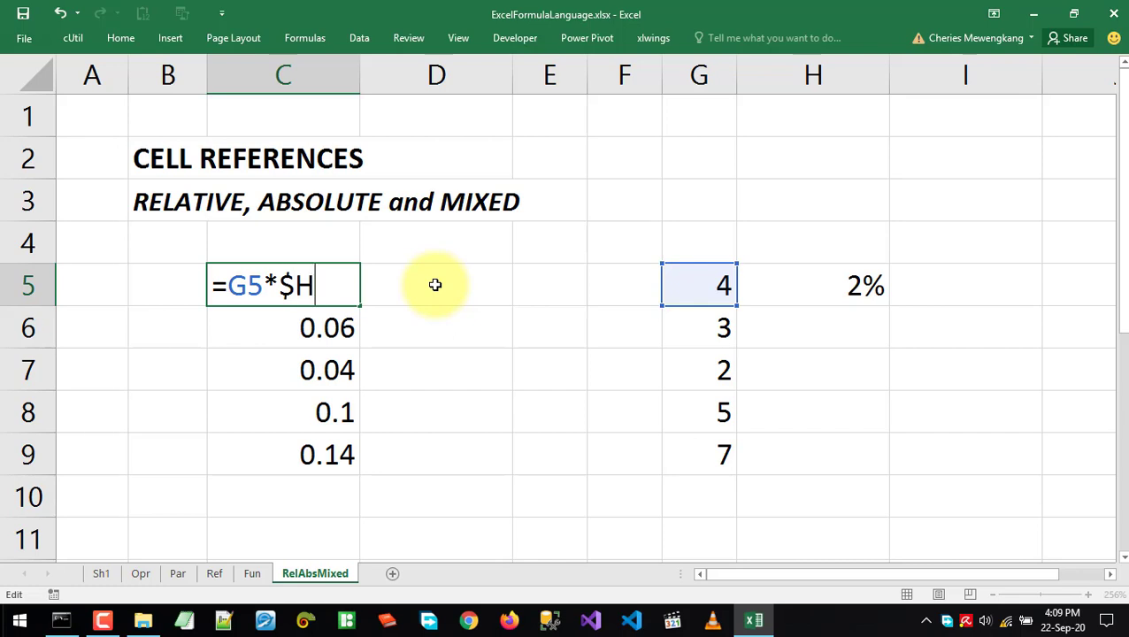
type("$H5")
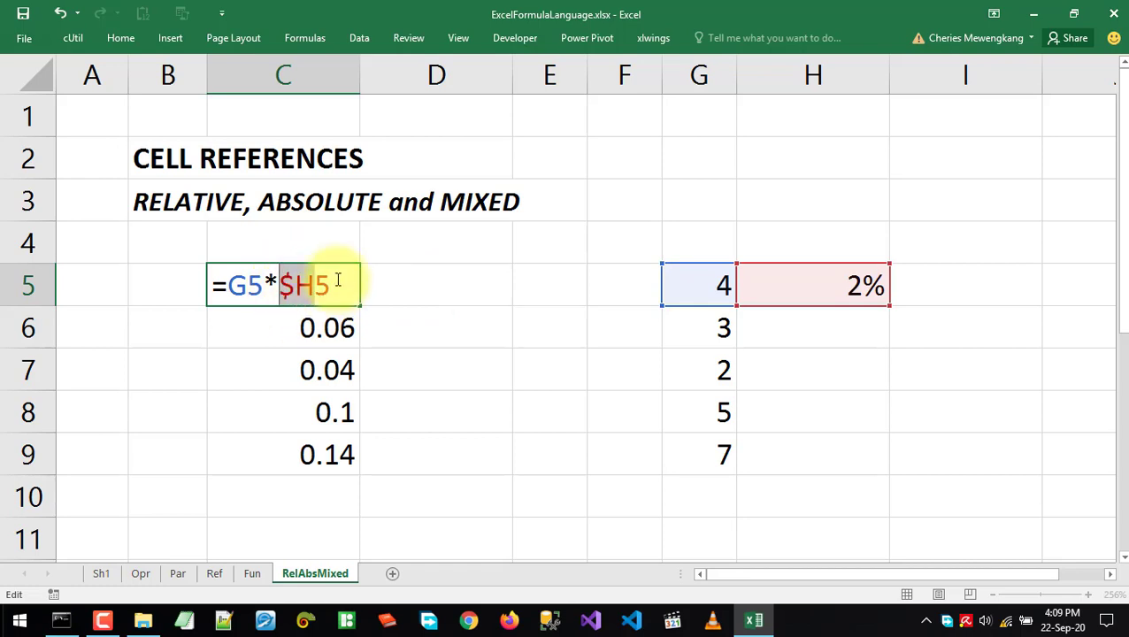
key("Return")
left_click(277, 278)
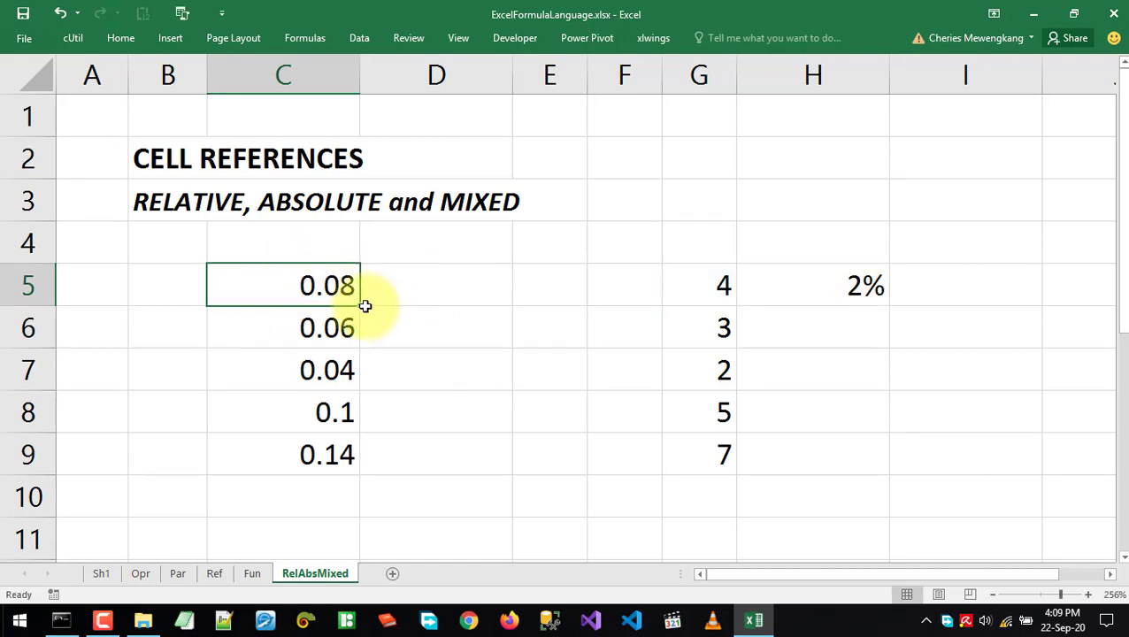
left_click_drag(357, 307, 587, 304)
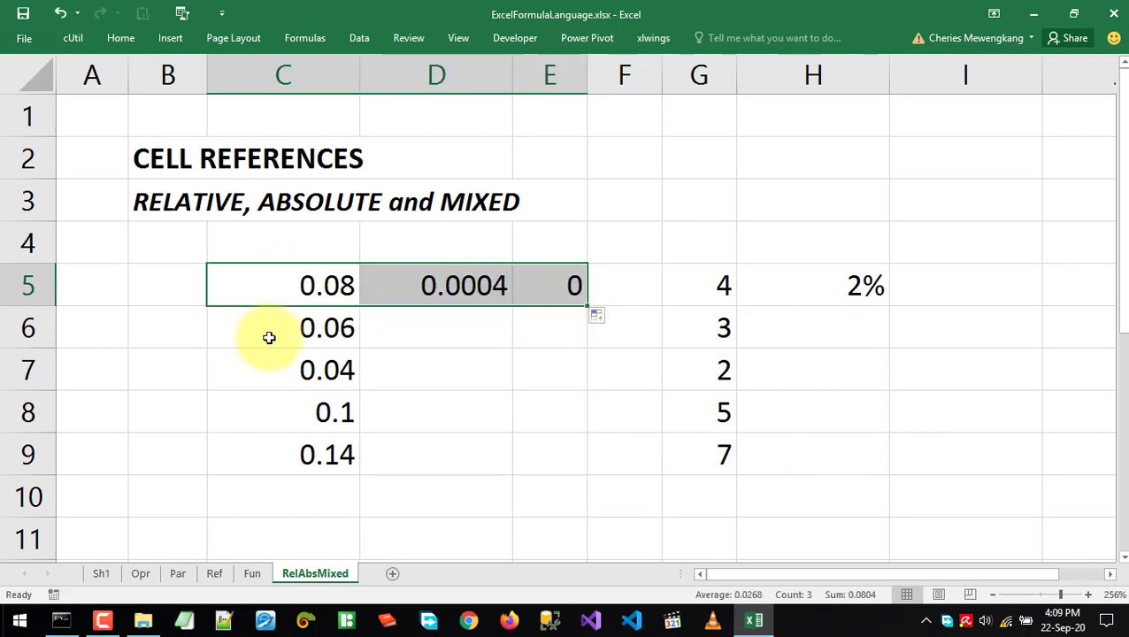
Examine the formulas in C5, D5 and E5 to compare the relative reference with the column-fixed $H5 reference
double_click(488, 285)
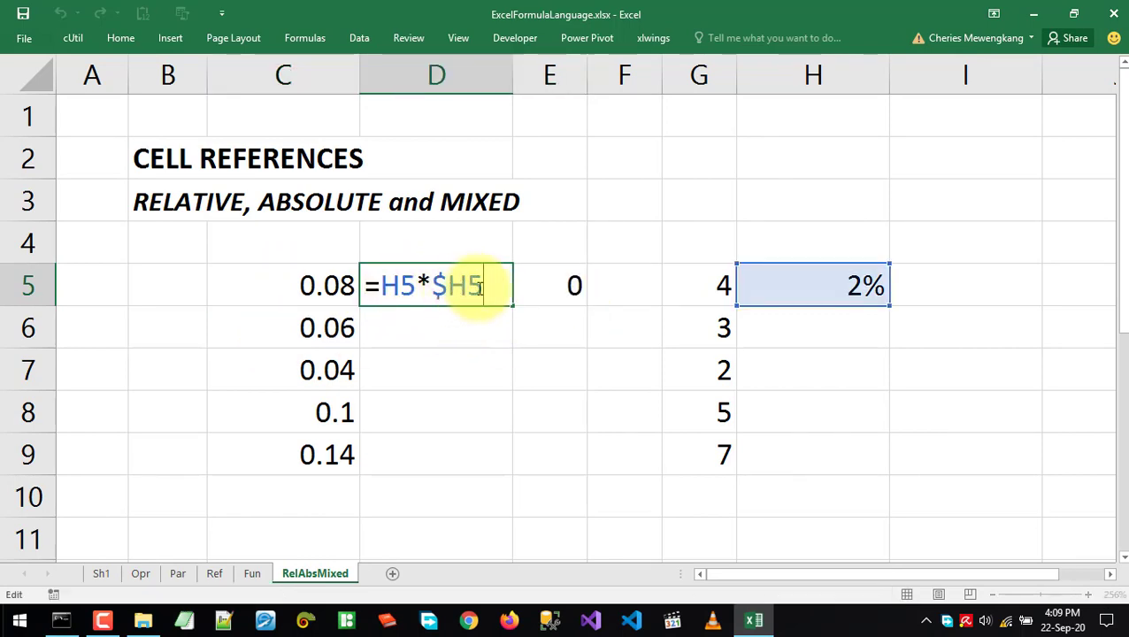
key("Escape")
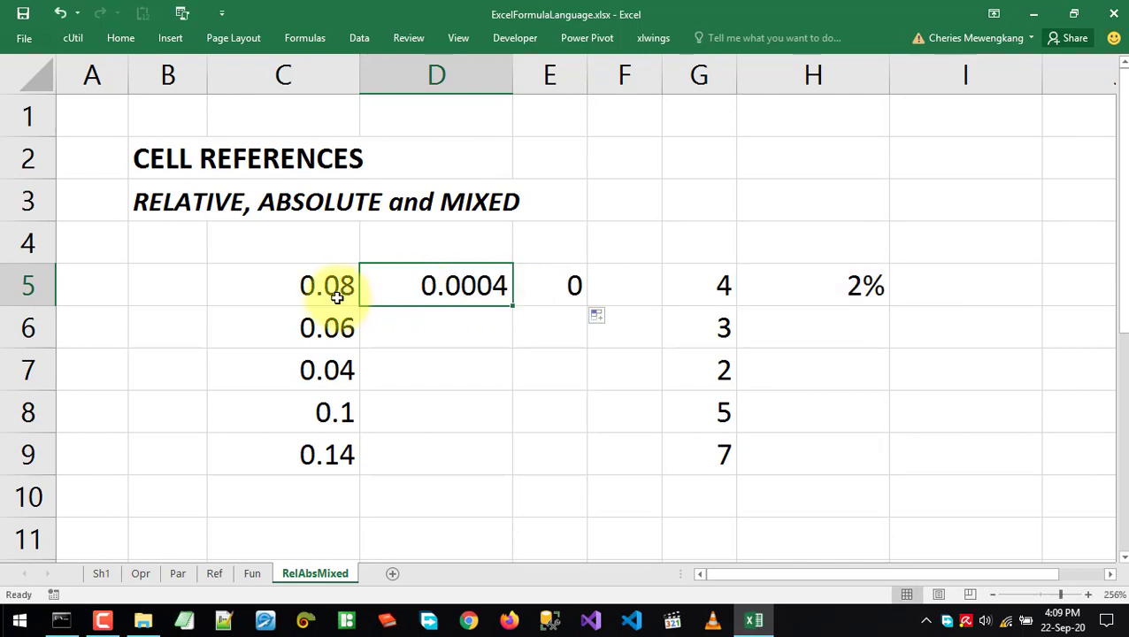
double_click(335, 288)
double_click(442, 285)
key("Escape")
left_click(537, 283)
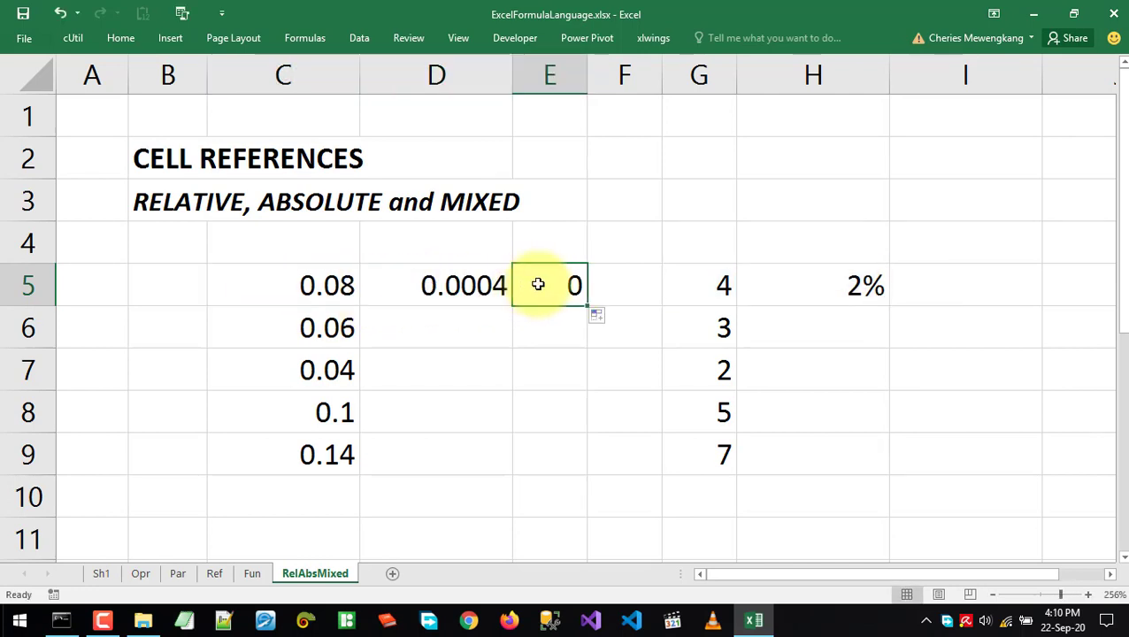
double_click(537, 284)
key("Escape")
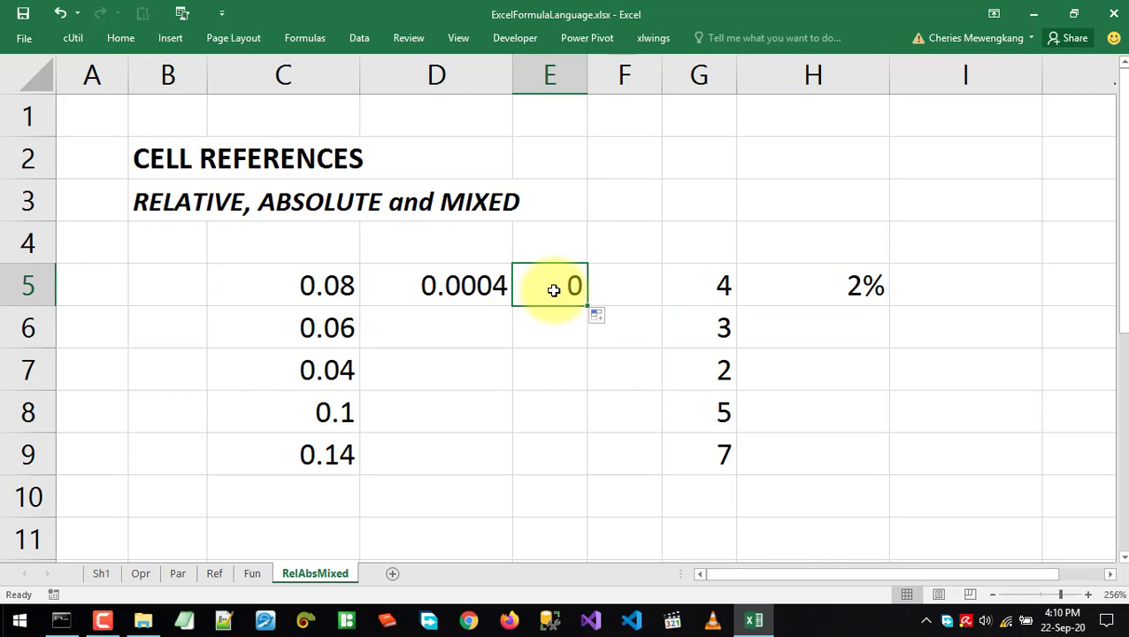
Clear the formulas copied across into D5:E5
left_click_drag(448, 285, 542, 287)
key("BackSpace")
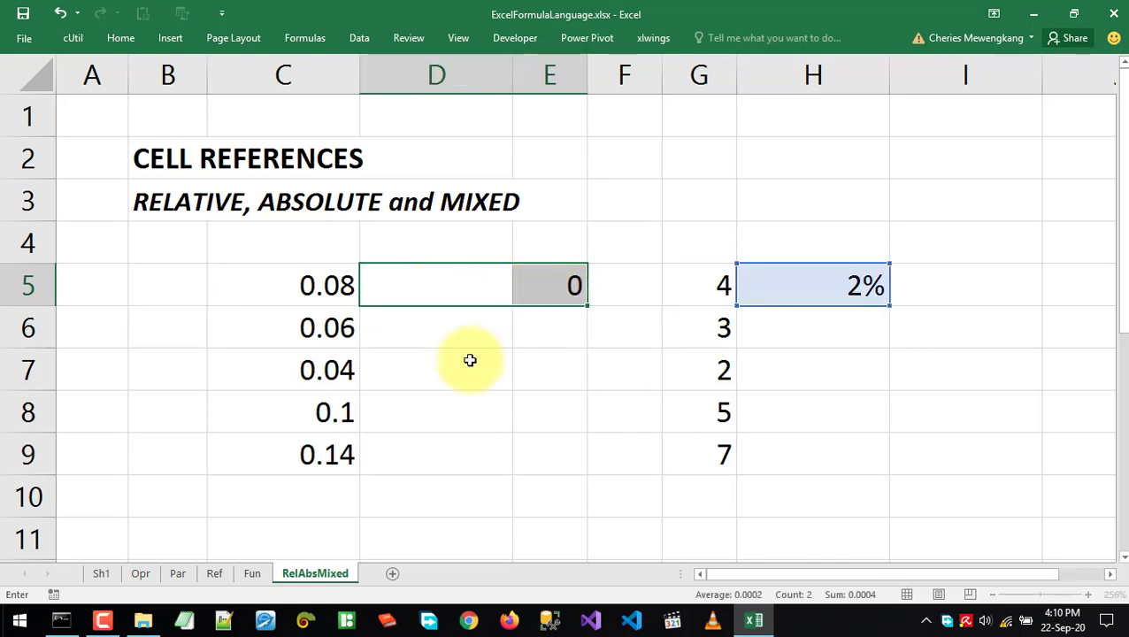
left_click(405, 357)
left_click(574, 279)
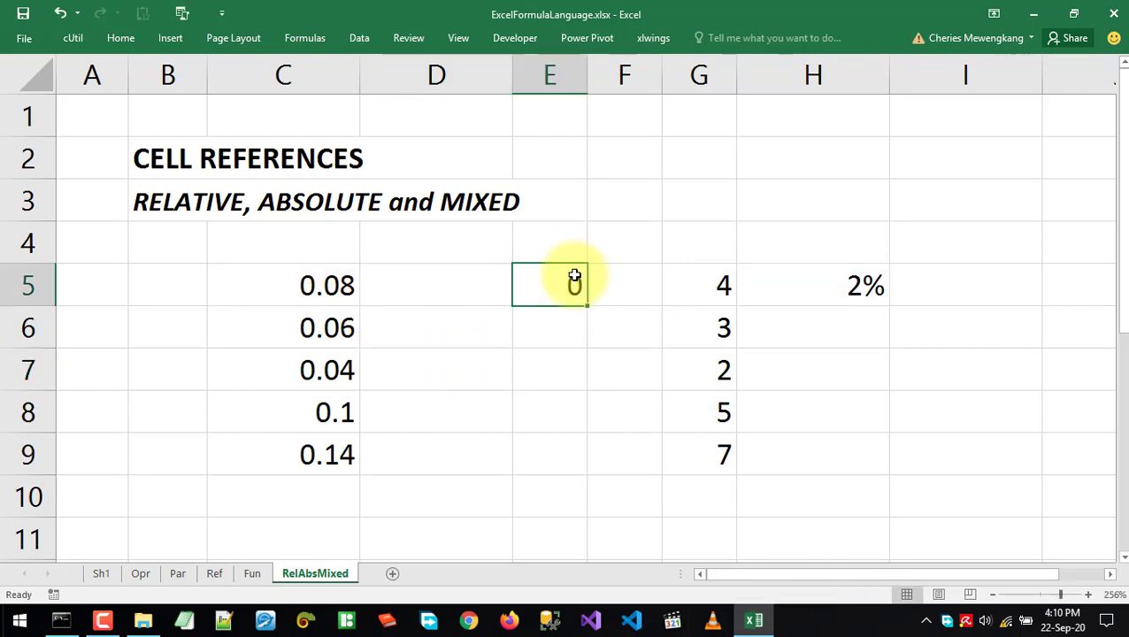
Change the formula in C5 to =G5*H$5, fixing only the row, and fill it down through C9
double_click(309, 287)
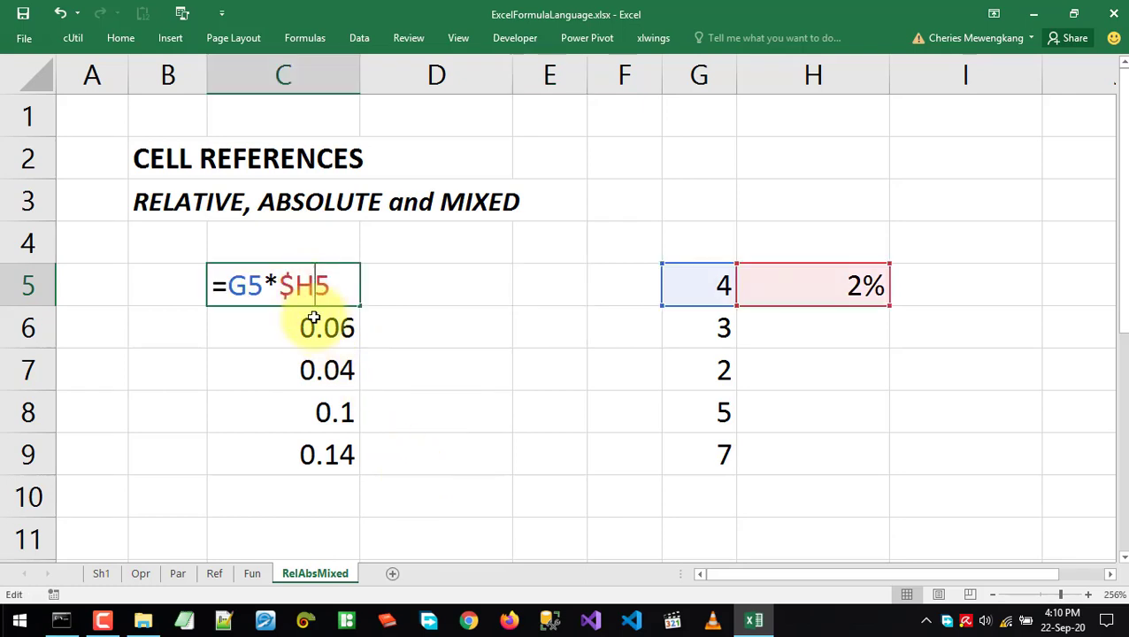
left_click(296, 284)
key("F4")
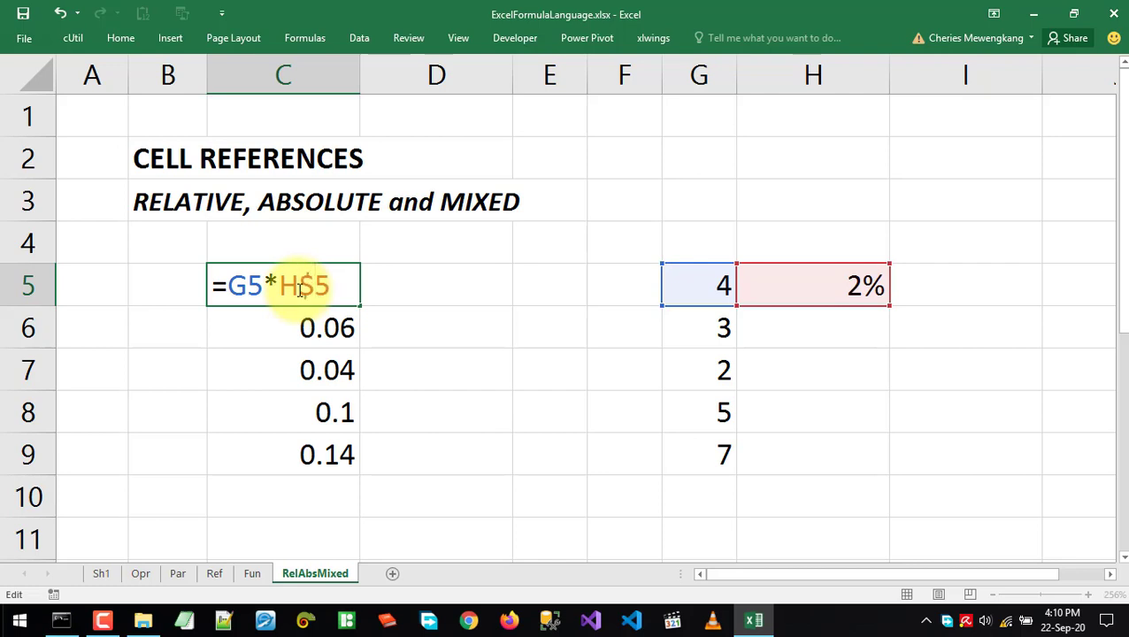
left_click(317, 285)
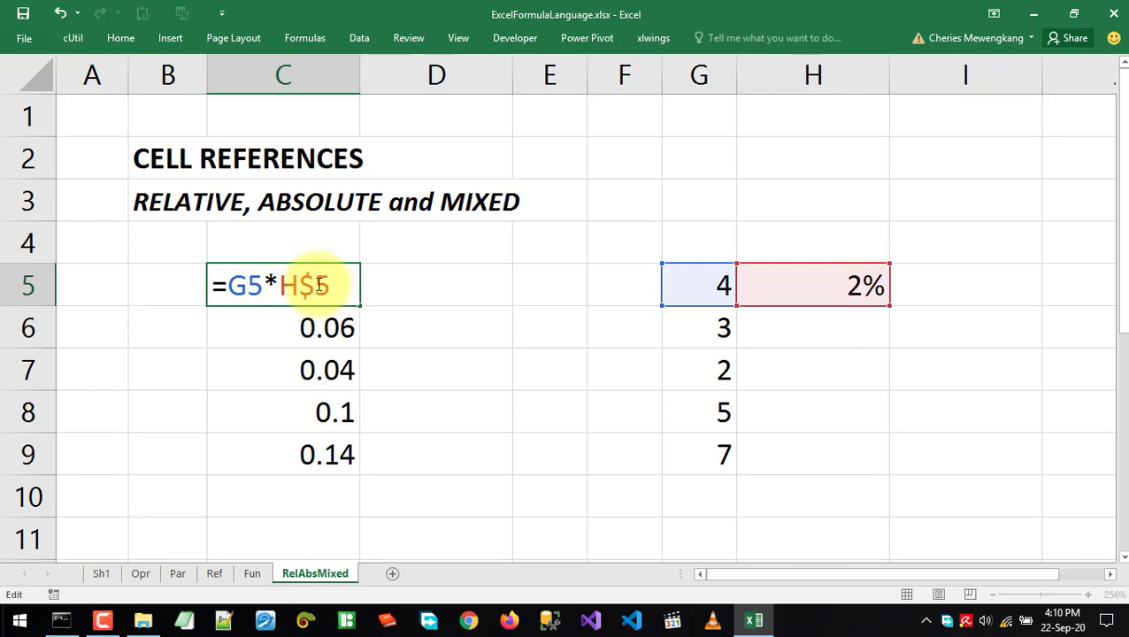
key("Return")
left_click(305, 282)
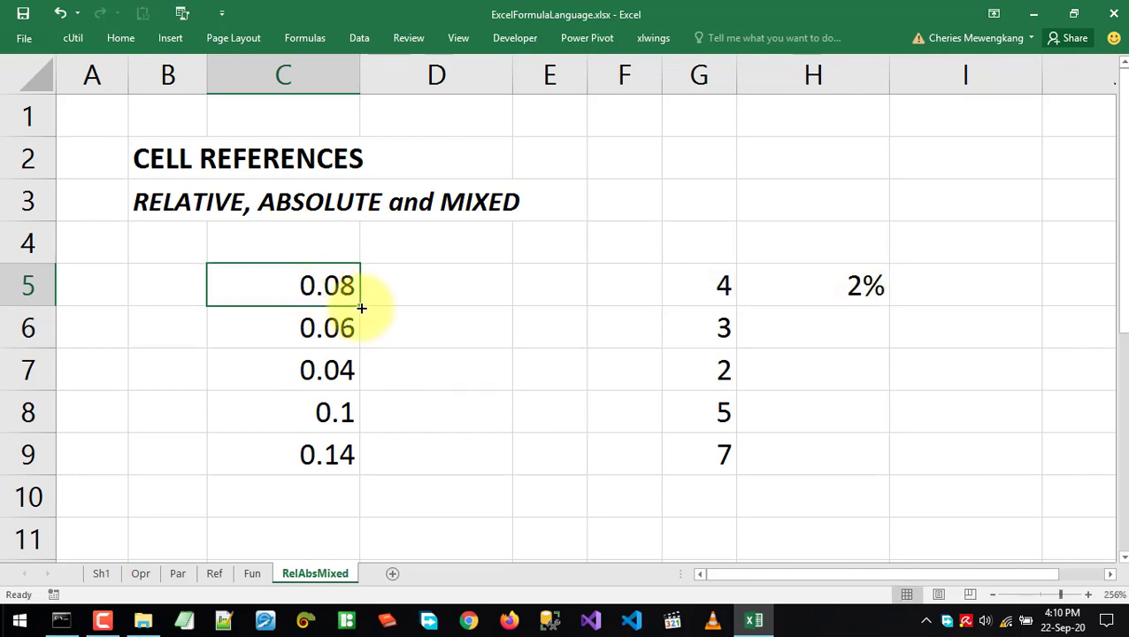
left_click_drag(361, 308, 354, 464)
Check the references in the C5 and C6 formulas
left_click(323, 298)
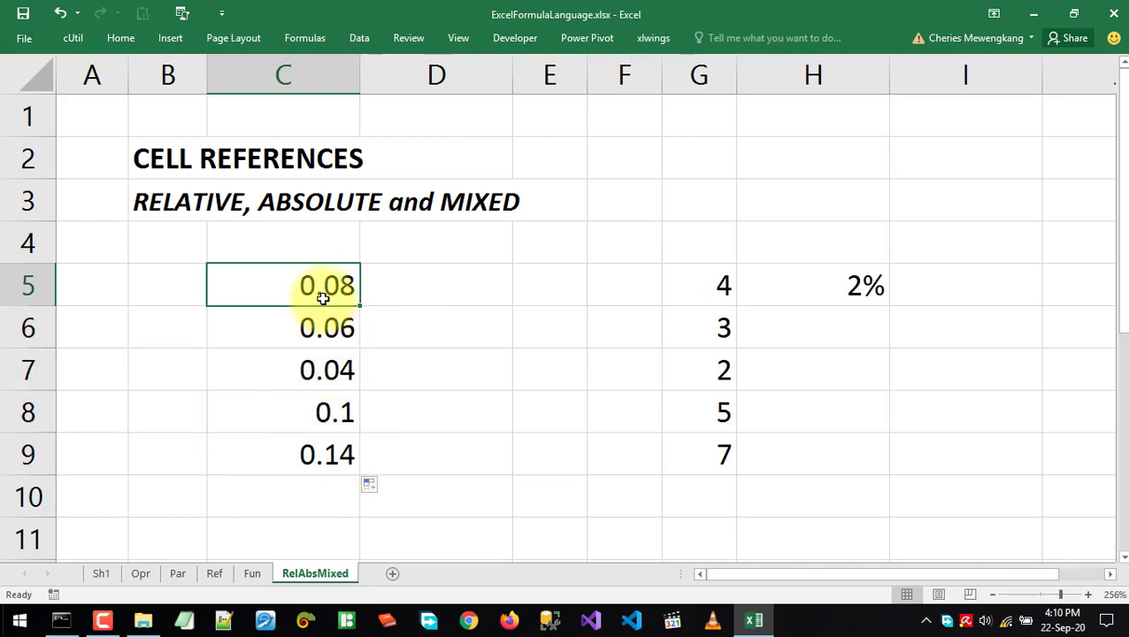
double_click(318, 292)
left_click(316, 334)
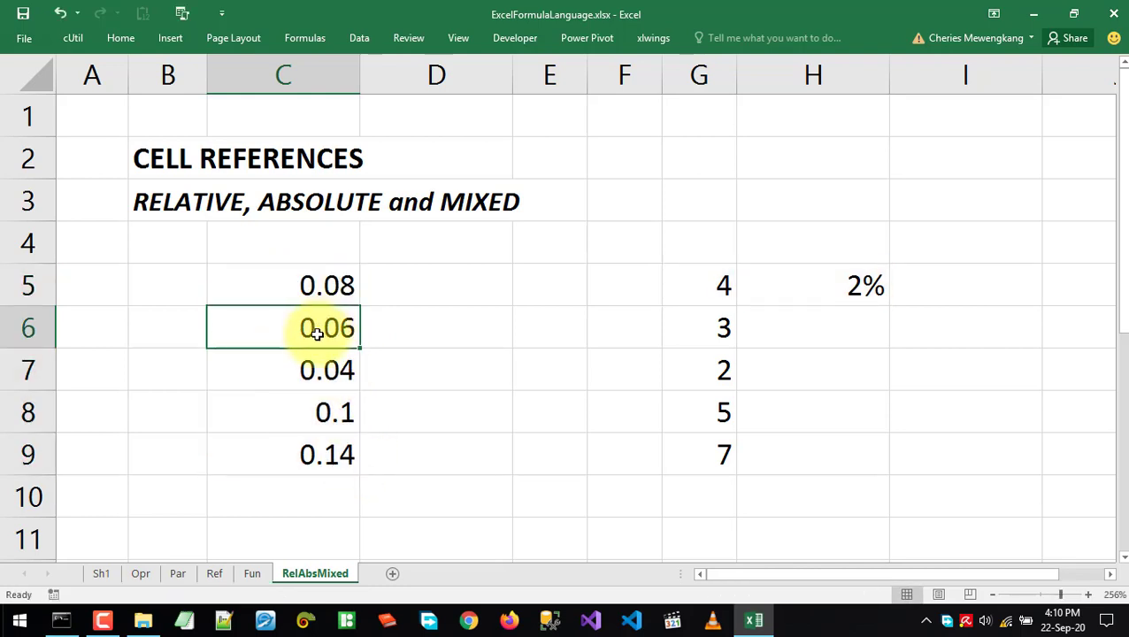
double_click(317, 331)
key("Escape")
Fill the row-fixed formula from C5 across through E5 and inspect the references copied into D5 and E5
left_click(304, 285)
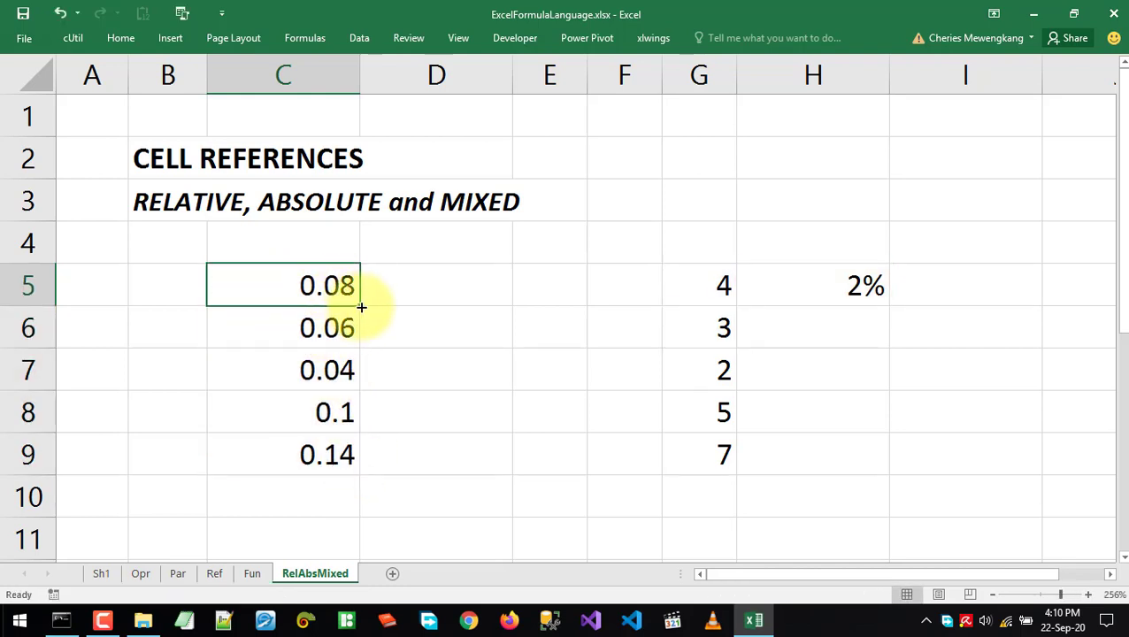
left_click_drag(361, 307, 566, 305)
double_click(430, 299)
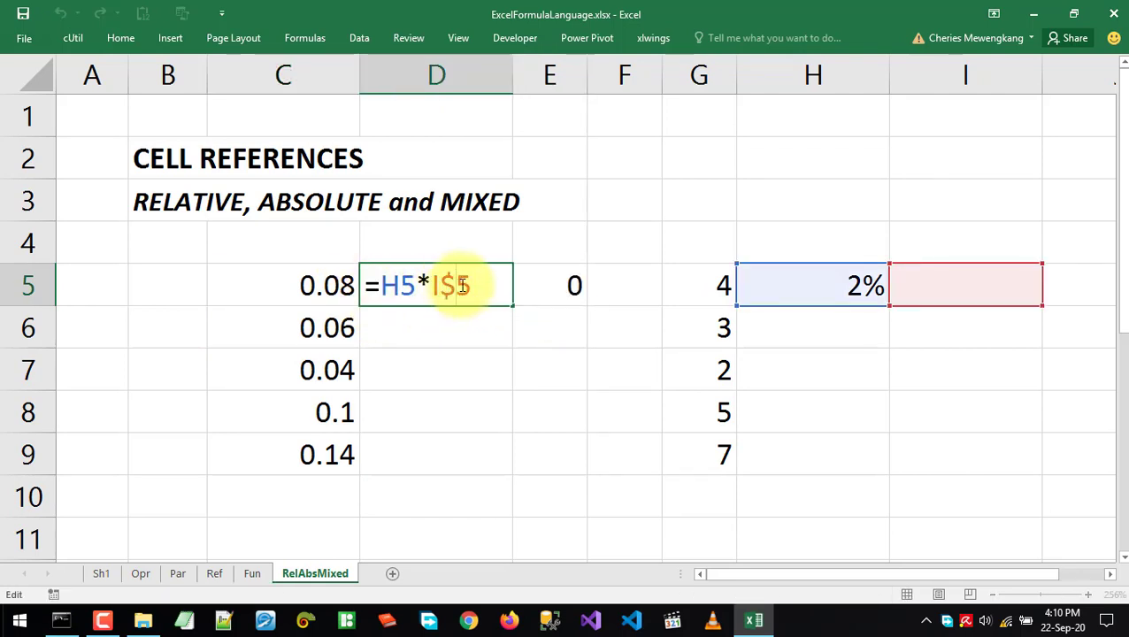
key("Escape")
double_click(542, 287)
key("Escape")
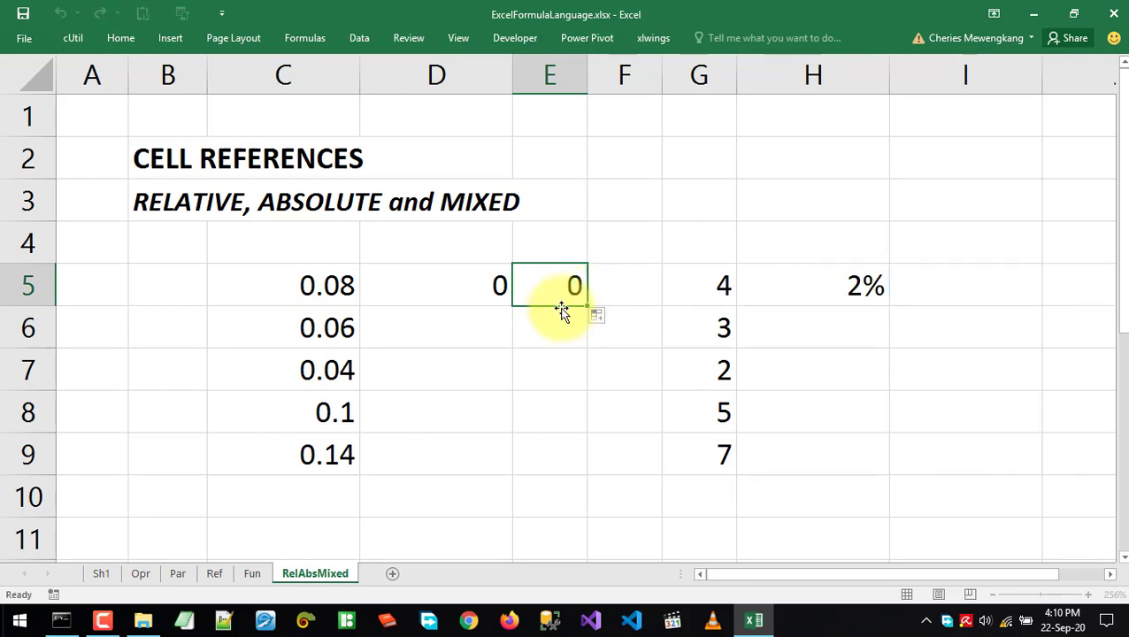
Clear the row-fixed formulas from D5:E5
left_click_drag(436, 285, 566, 329)
key("Delete")
left_click(411, 391)
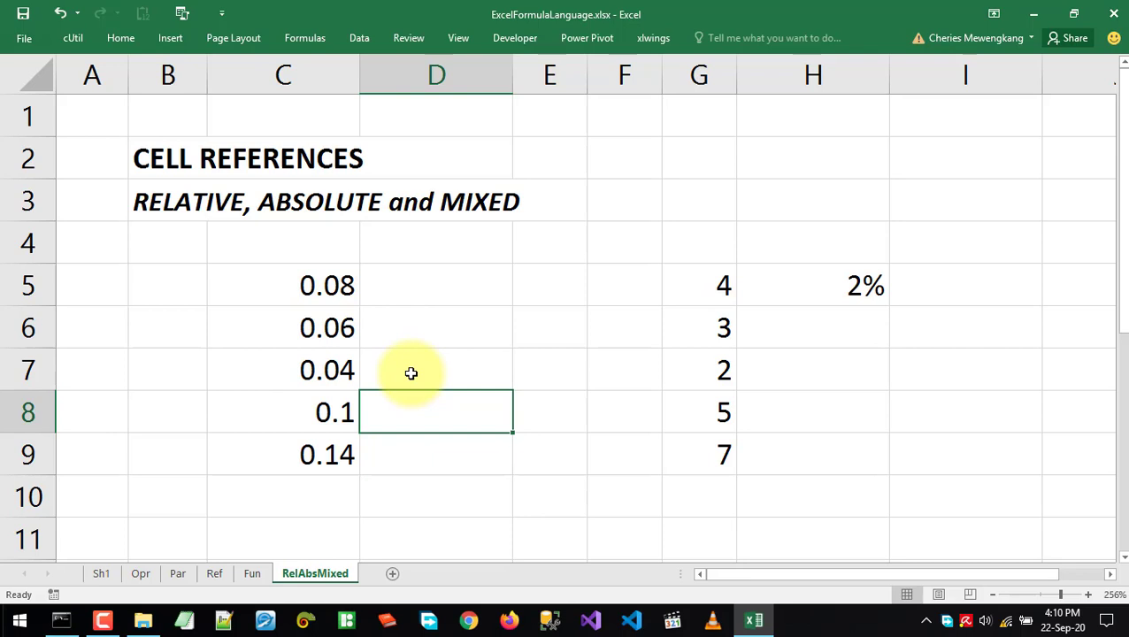
Make column D slightly narrower
left_click(310, 285)
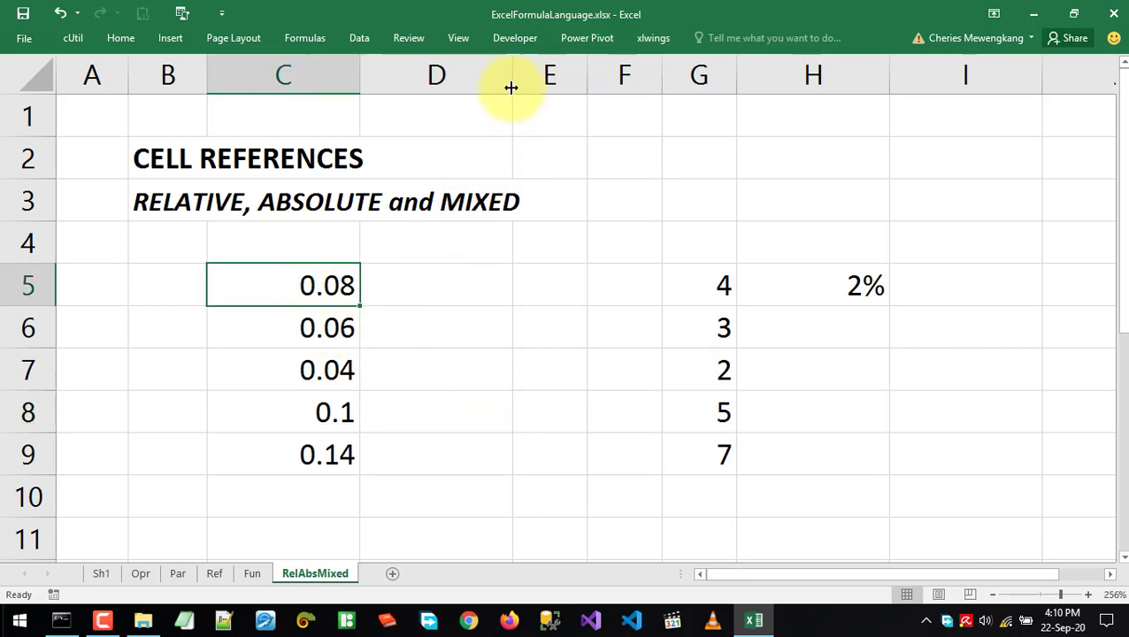
left_click_drag(511, 86, 485, 88)
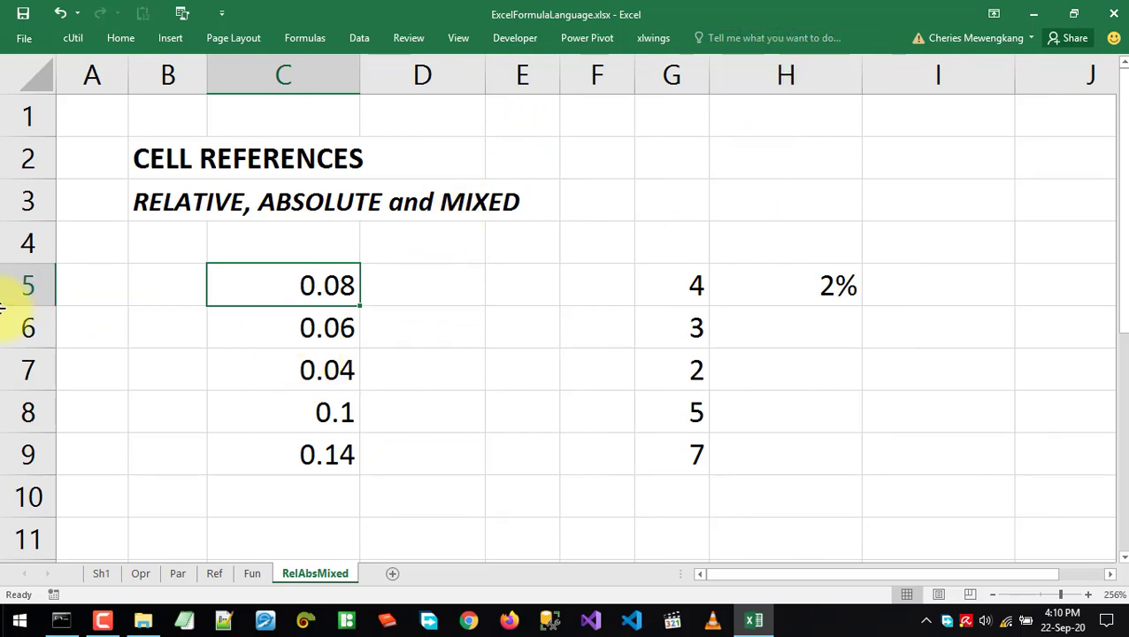
left_click(411, 358)
Examine the formulas in C6:C9 to compare how the column G reference and the row-fixed H$5 reference behave down the rows
double_click(320, 321)
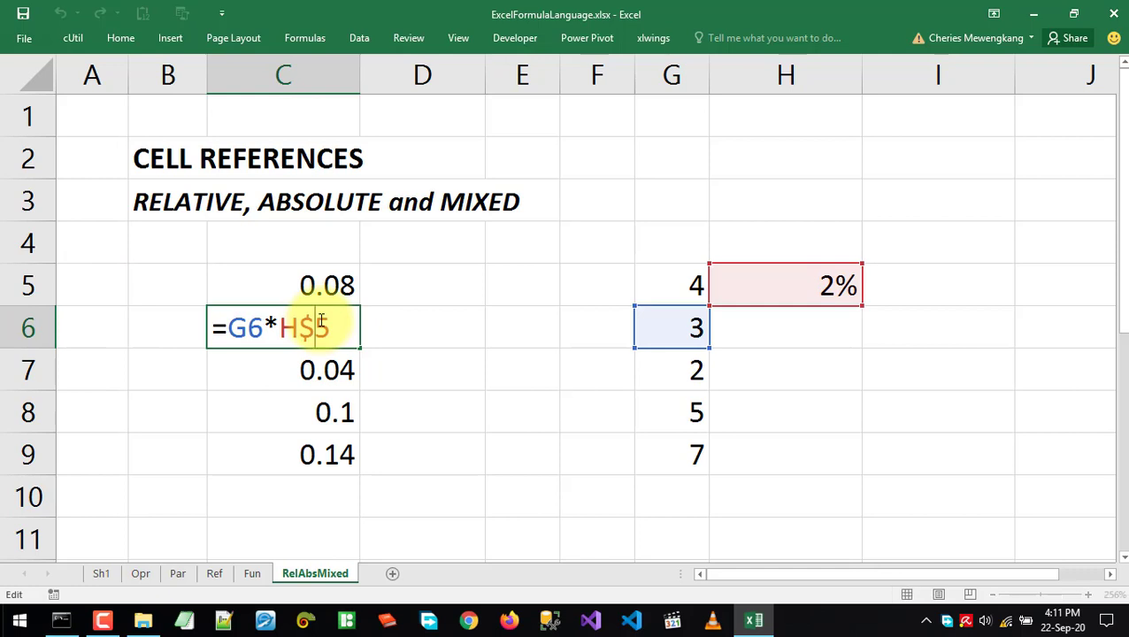
key("Escape")
double_click(308, 357)
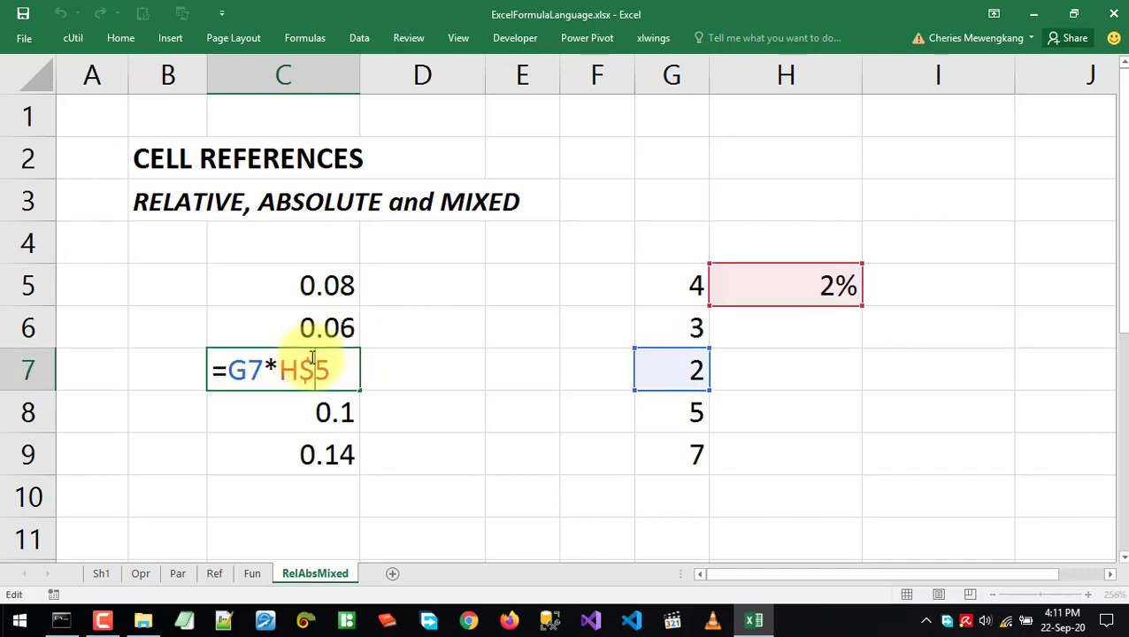
key("Escape")
left_click(320, 409)
double_click(324, 411)
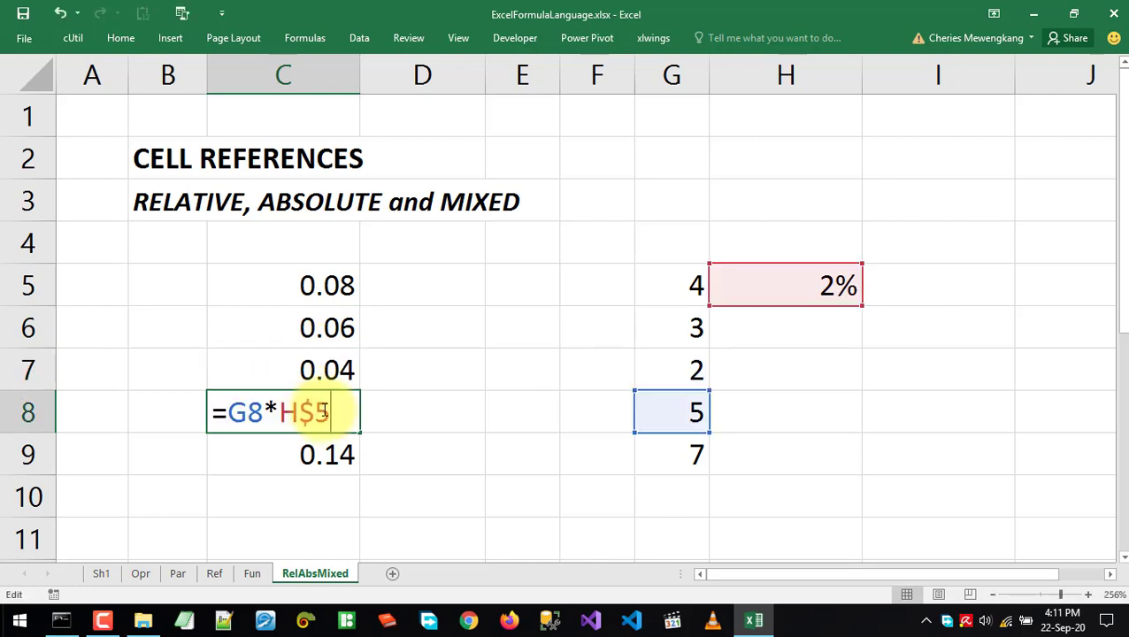
key("Escape")
double_click(317, 378)
key("Escape")
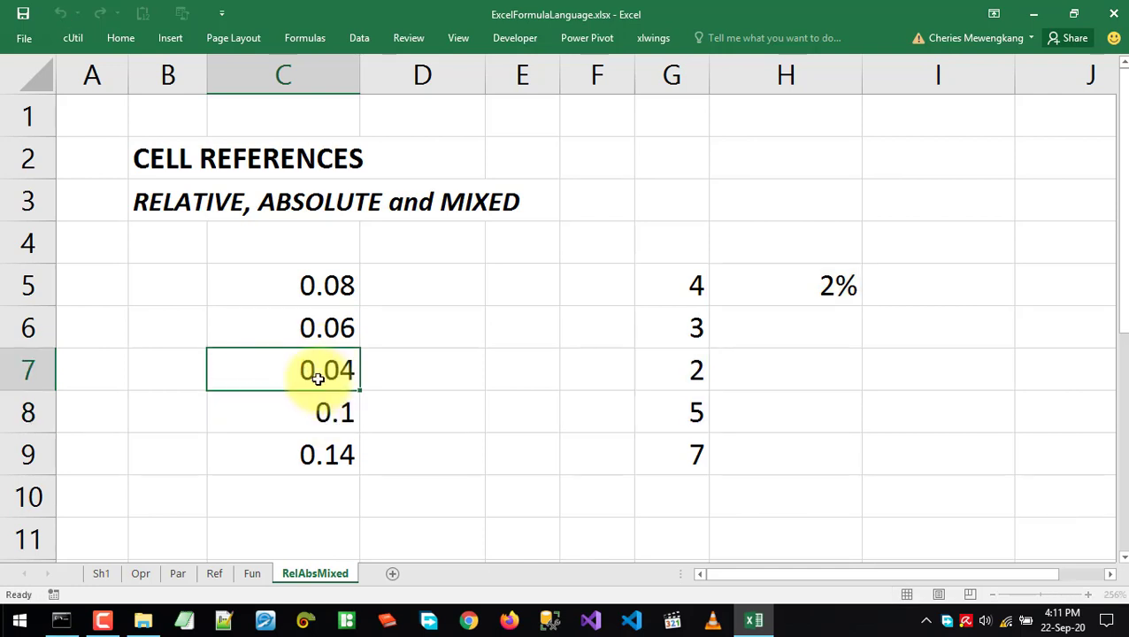
double_click(313, 419)
key("Escape")
double_click(311, 460)
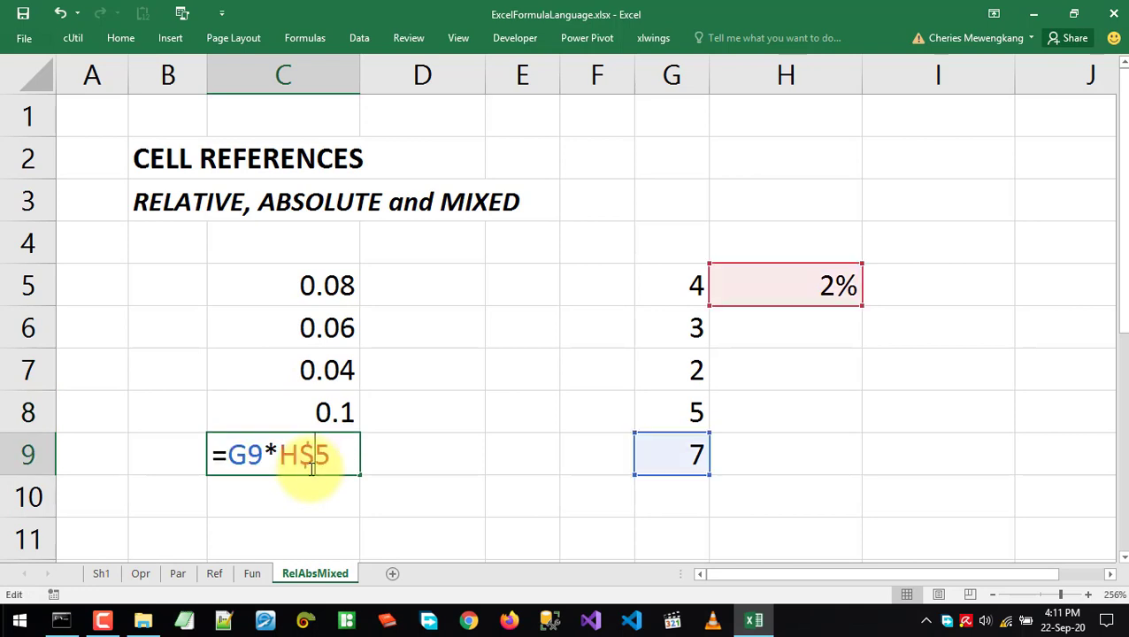
key("Escape")
Leave the cell reference examples and open the Opr sheet with the operator table
left_click(448, 334)
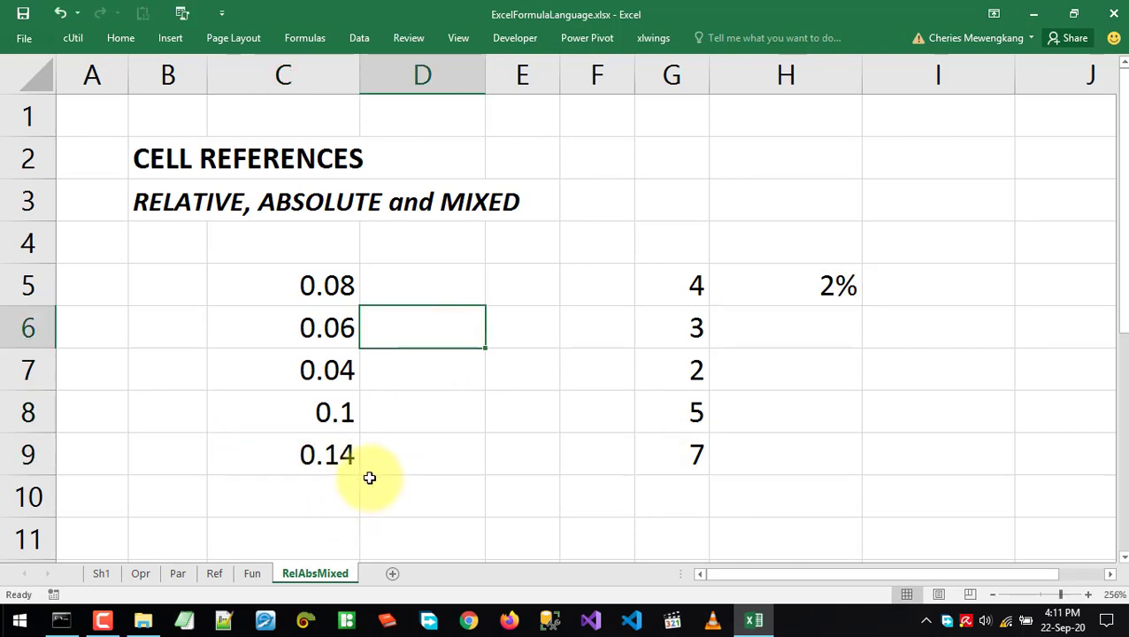
left_click(139, 573)
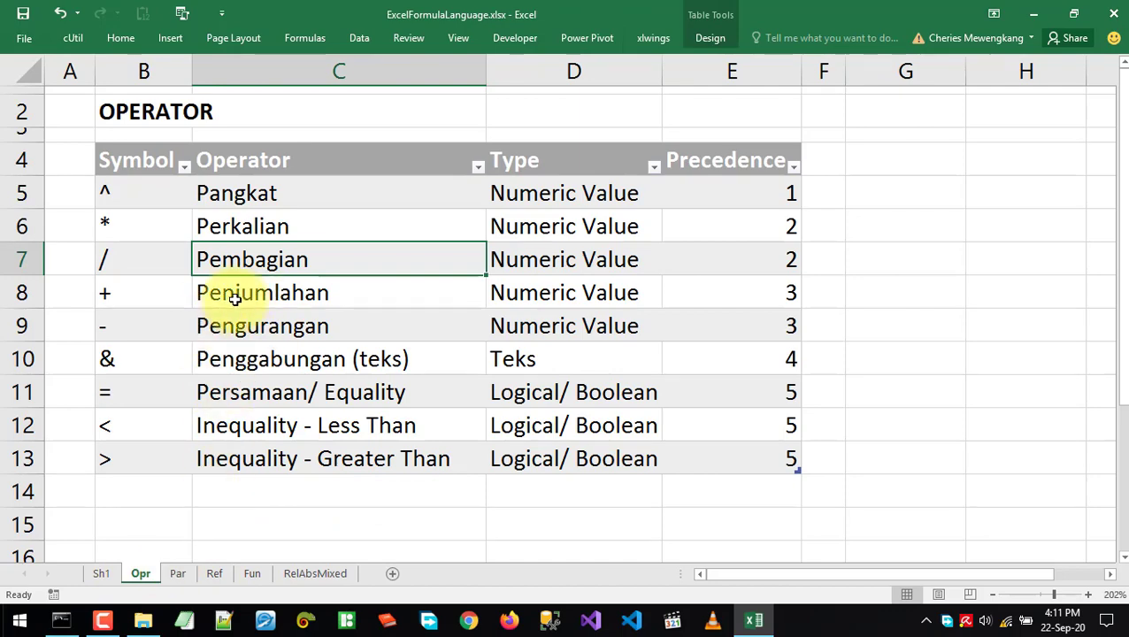
Review the Par, Ref and Fun sheets in turn and return to cell C5 on the RelAbsMixed sheet
left_click(177, 575)
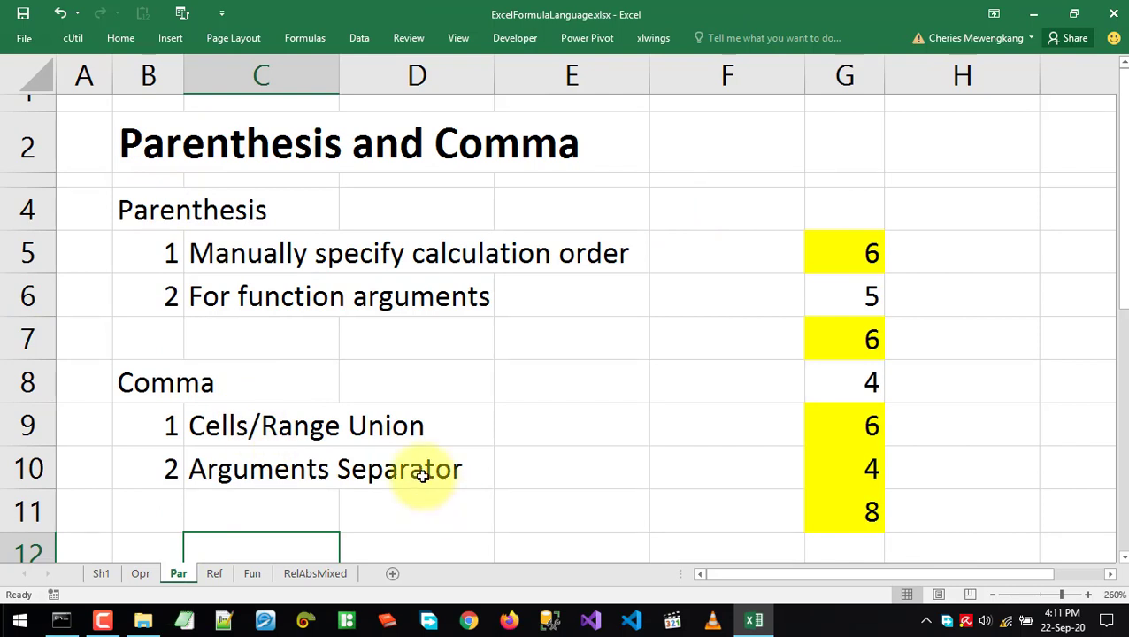
left_click(421, 380)
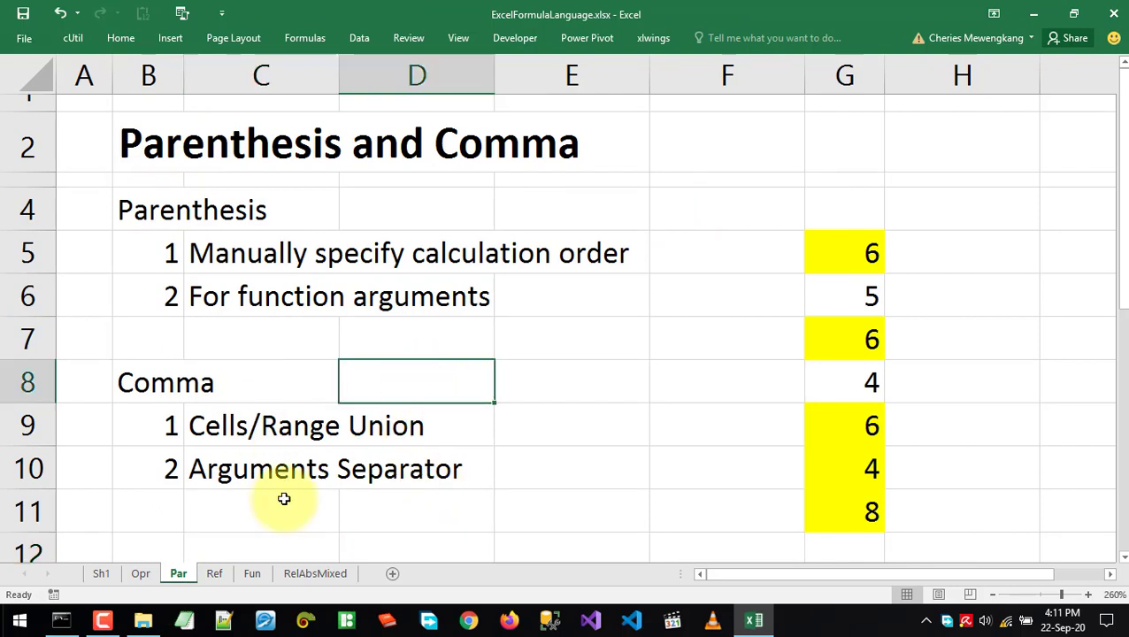
left_click(215, 575)
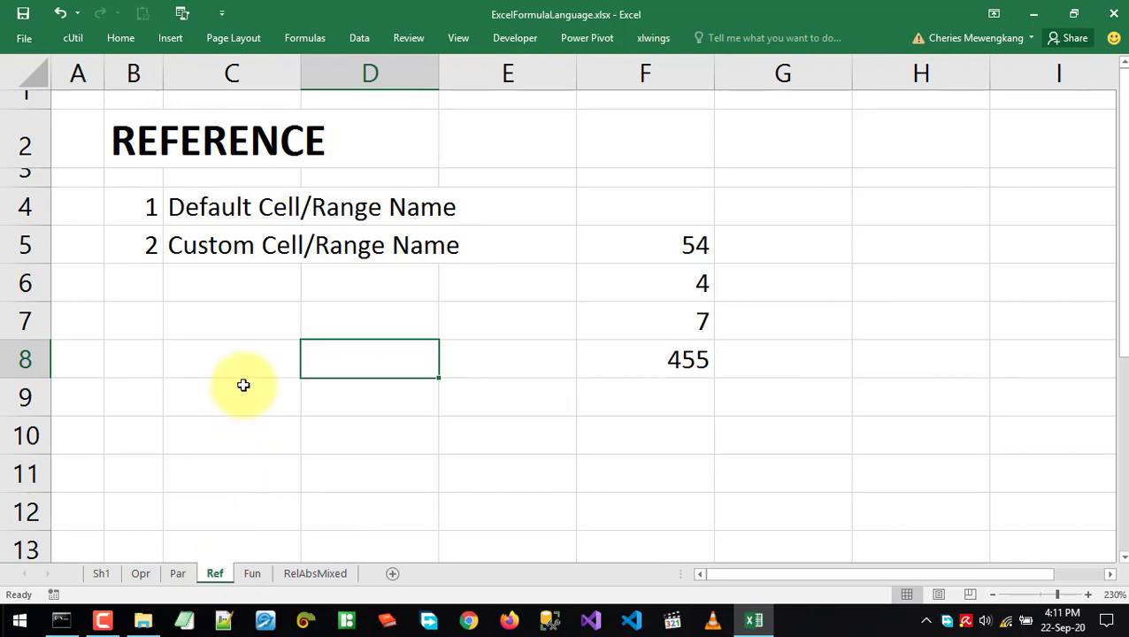
left_click(232, 320)
left_click(252, 573)
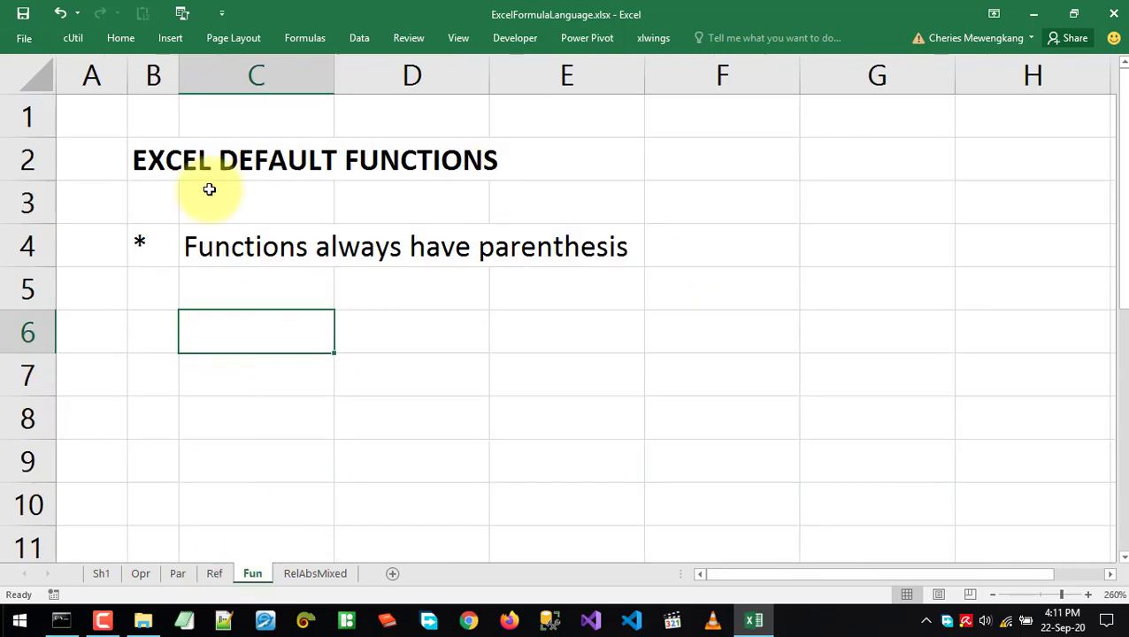
left_click(256, 460)
left_click(297, 574)
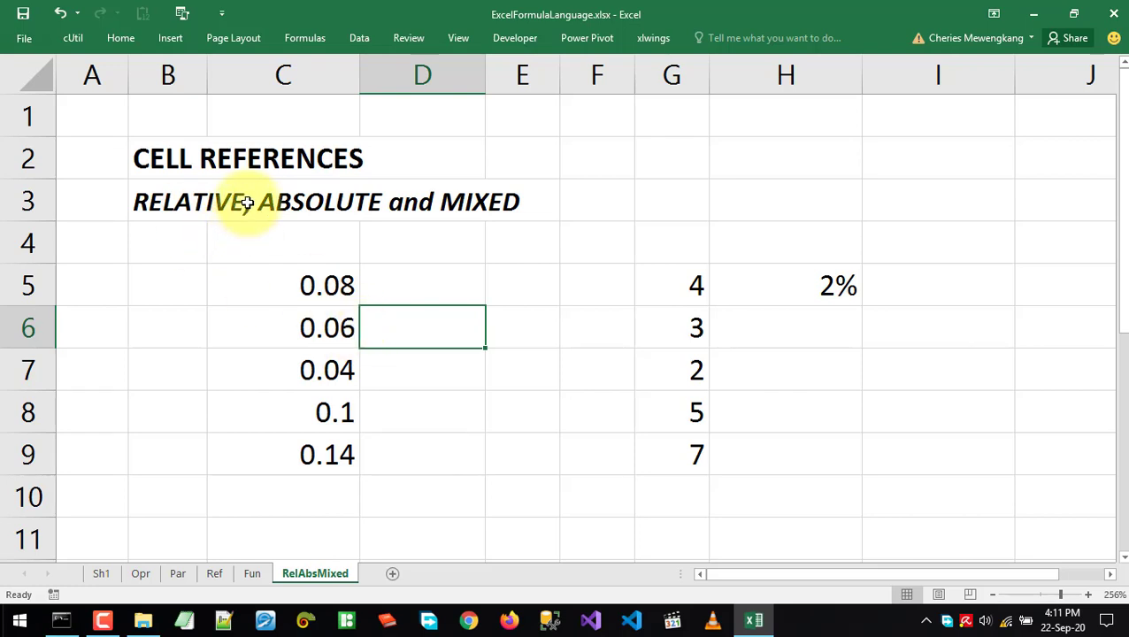
left_click(301, 264)
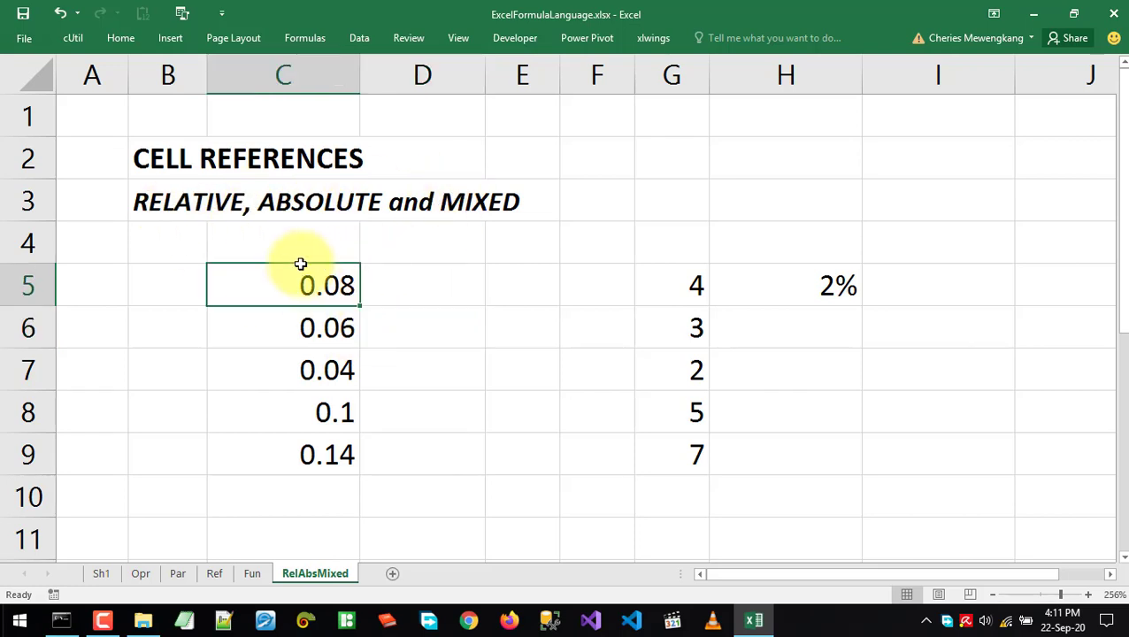